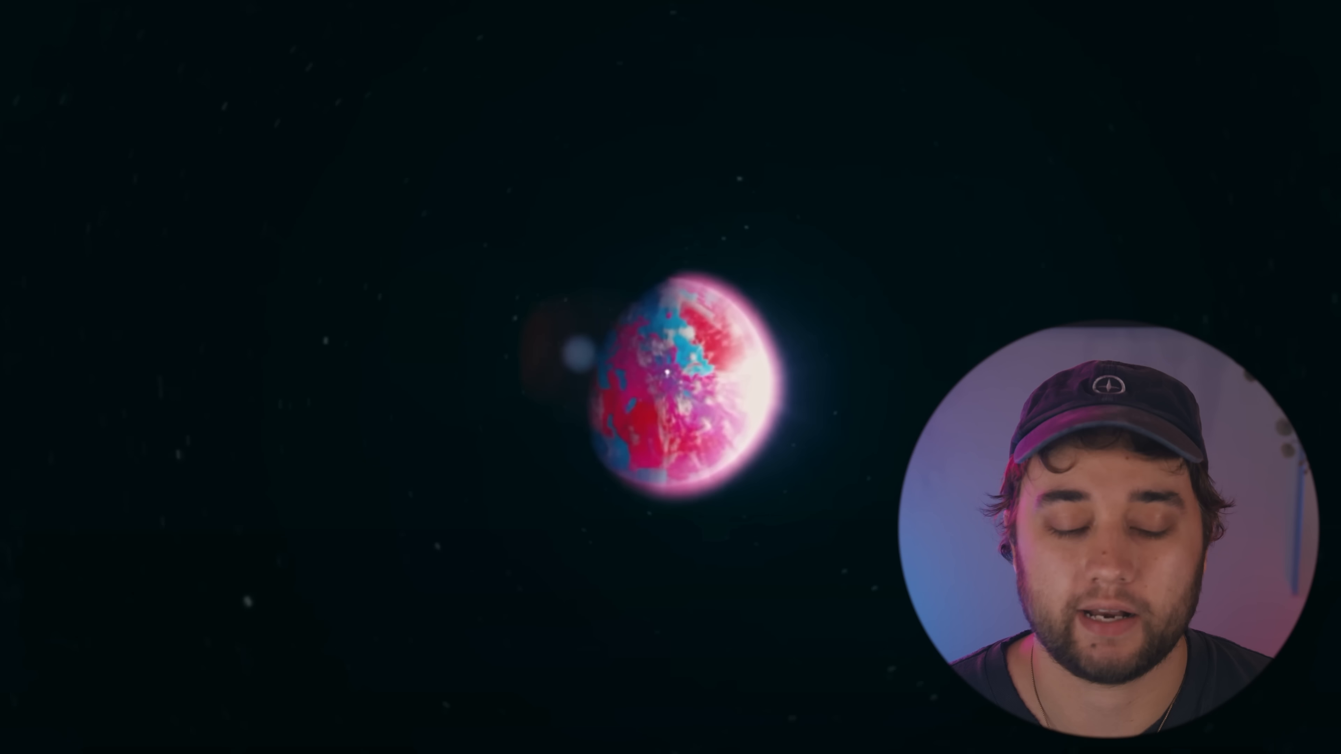
- Add the pool clip production ID_5077714 from the footage folder to the TUTORIAL composition and preview it
key(Escape)
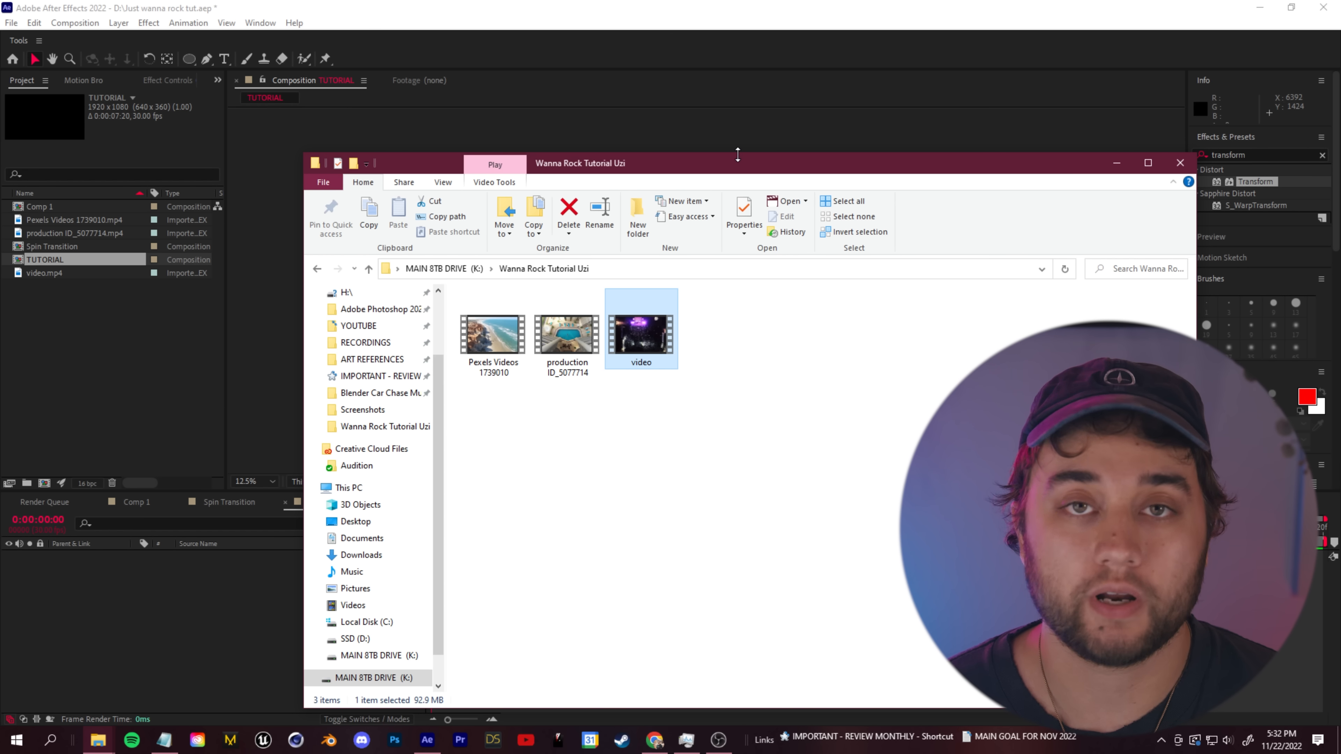
click(567, 336)
drag(629, 162, 706, 108)
drag(644, 285, 185, 621)
scroll(660, 338, up, 4)
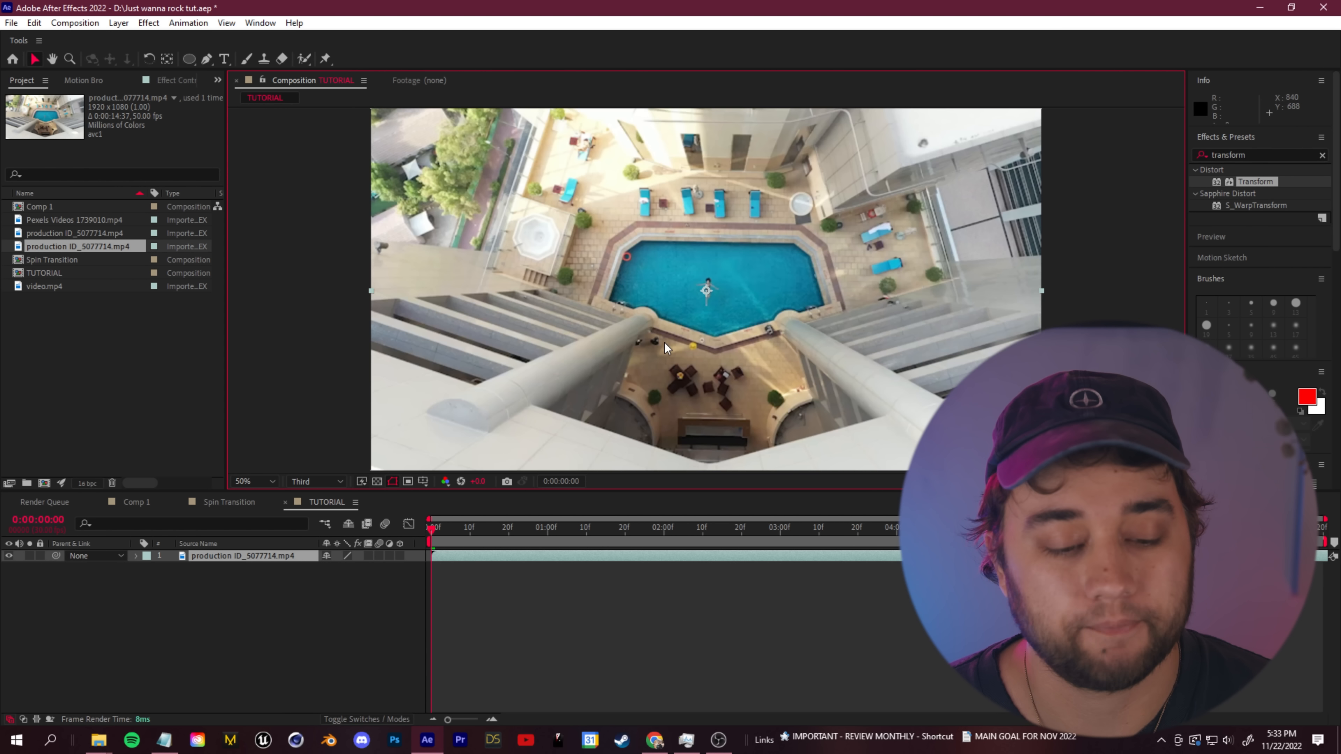
key(space)
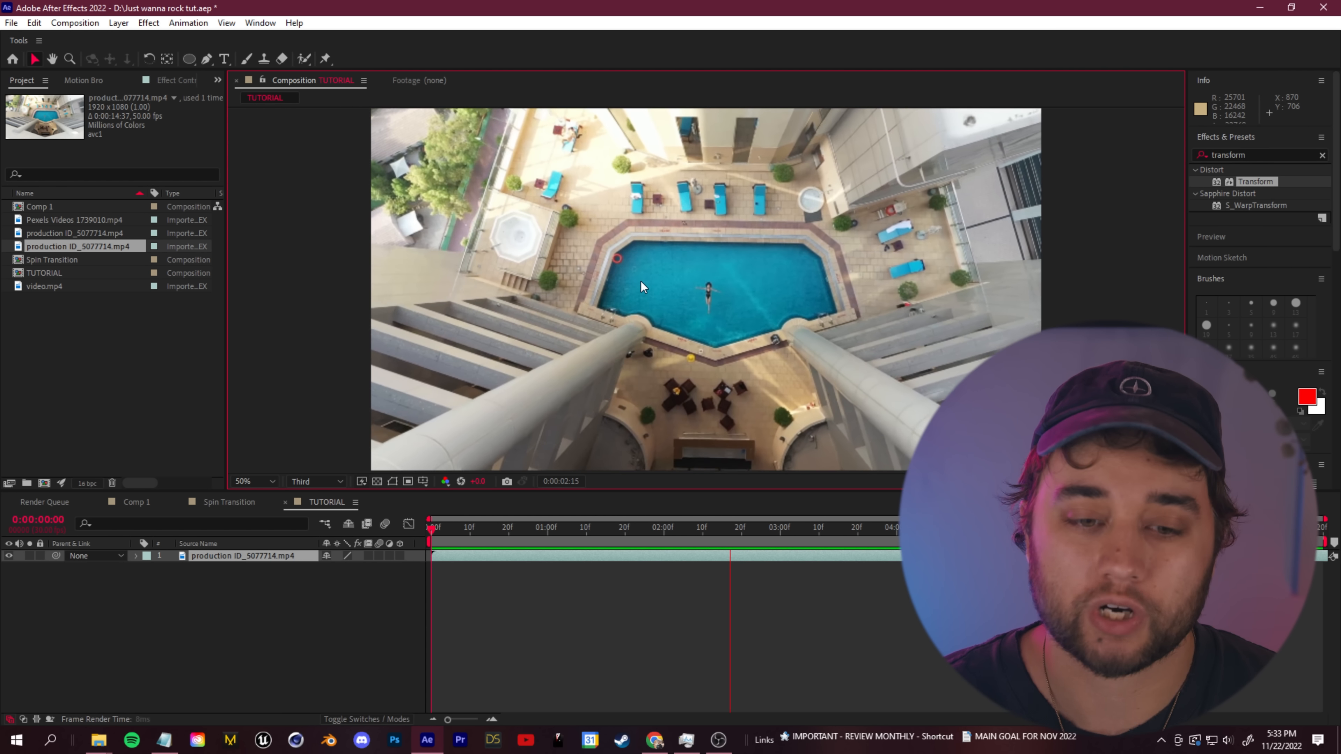
key(space)
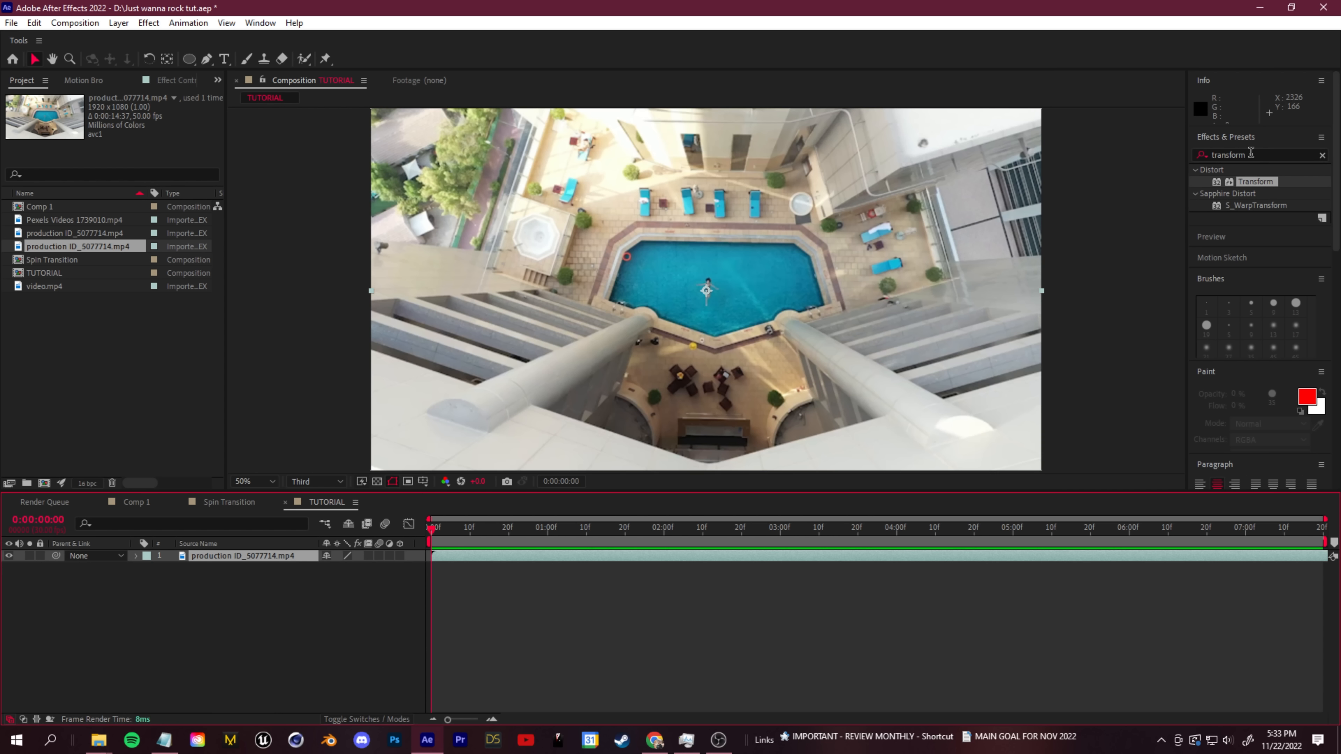
- Find the Transform effect and apply it to the production ID_5077714.mp4 layer
click(1261, 153)
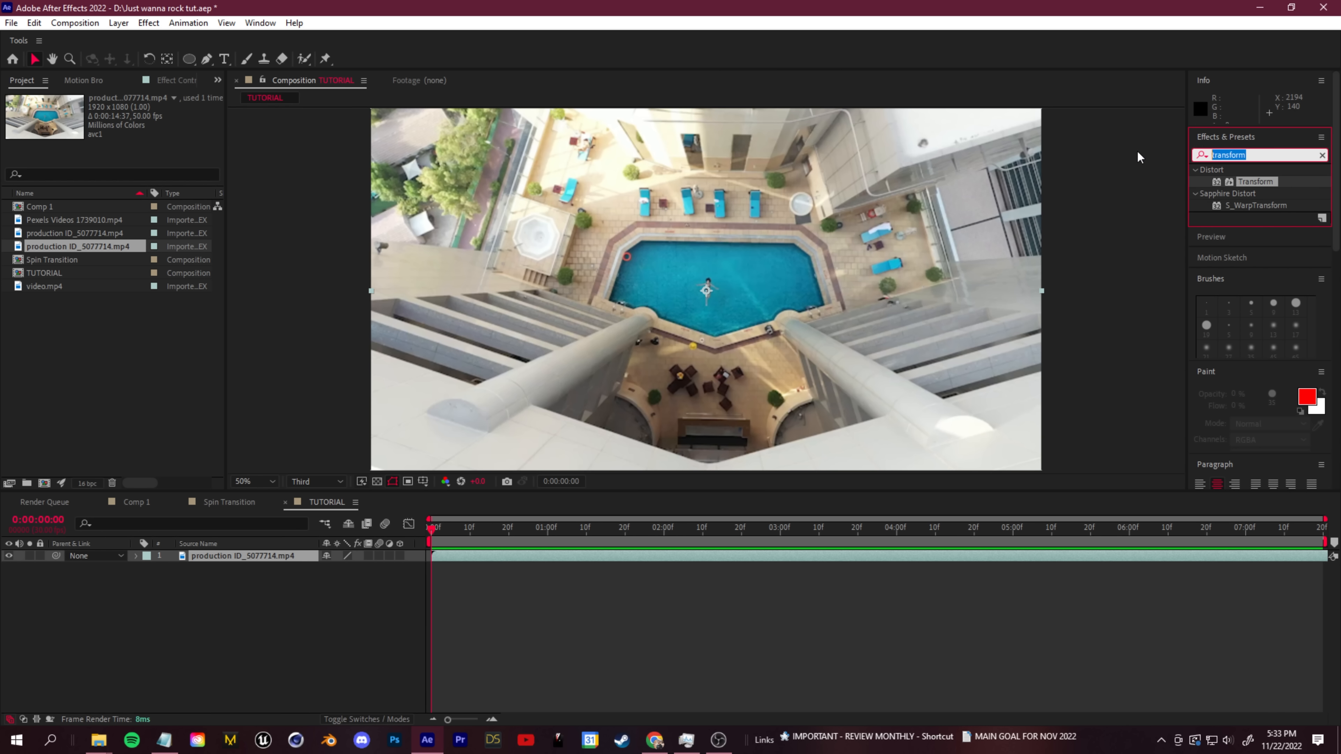
text(tgran)
key(BackSpace)
key(BackSpace)
key(BackSpace)
key(BackSpace)
text(ransof)
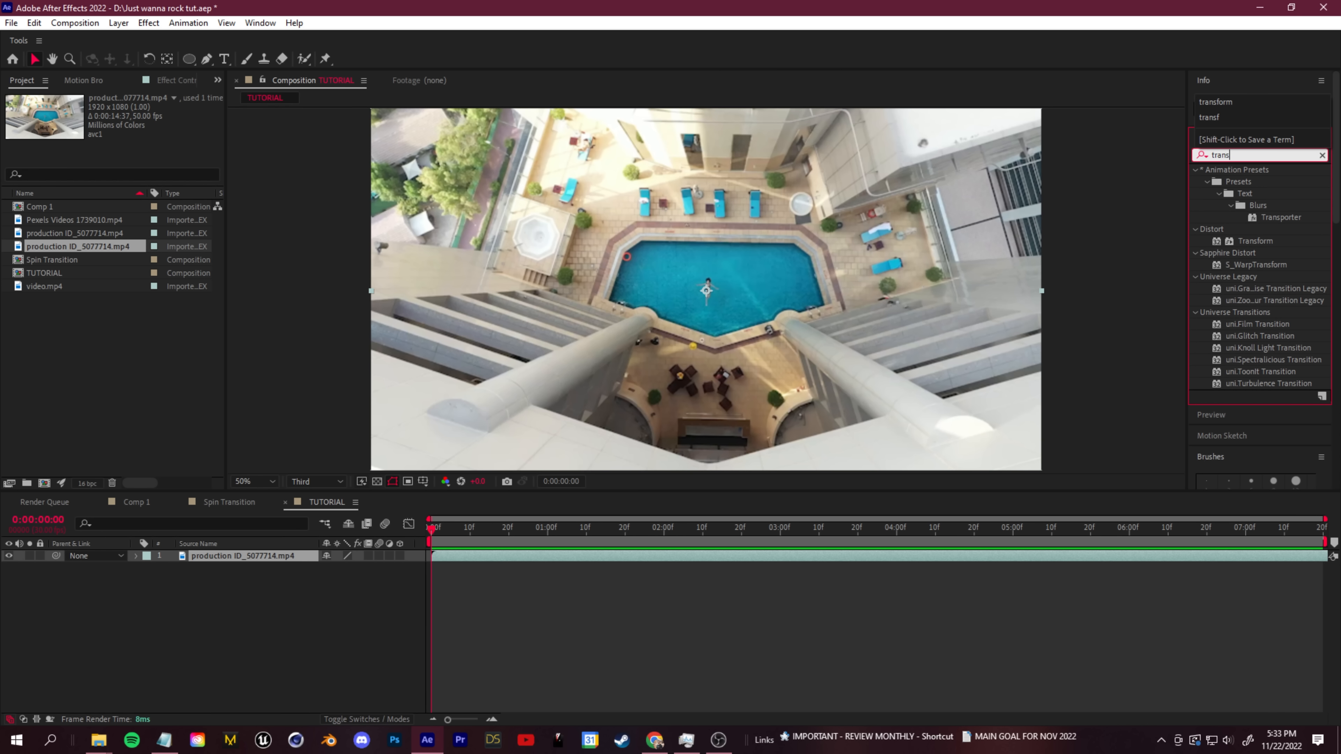
key(BackSpace)
text(form)
drag(1255, 181, 241, 560)
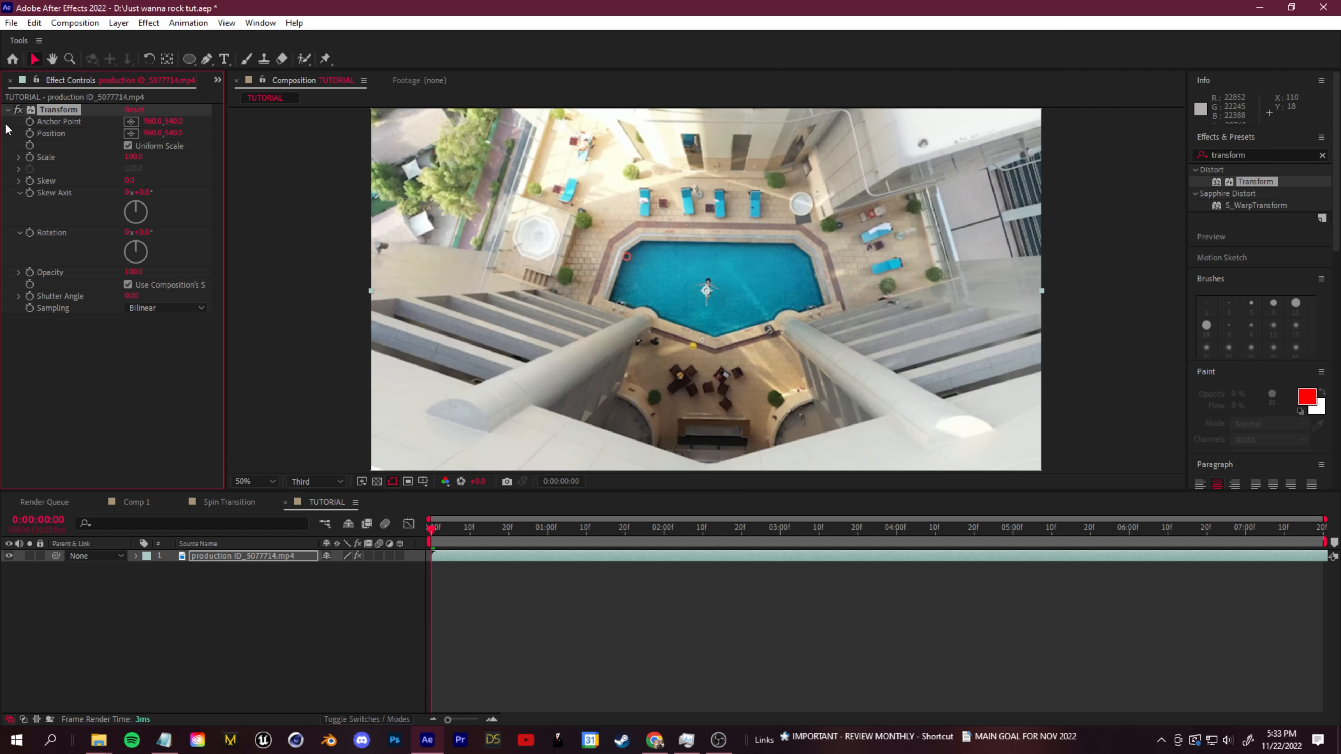
- Keyframe all Transform effect properties at the start, and set Rotation to 8 revolutions at 4 seconds
ctrl+alt+click(30, 132)
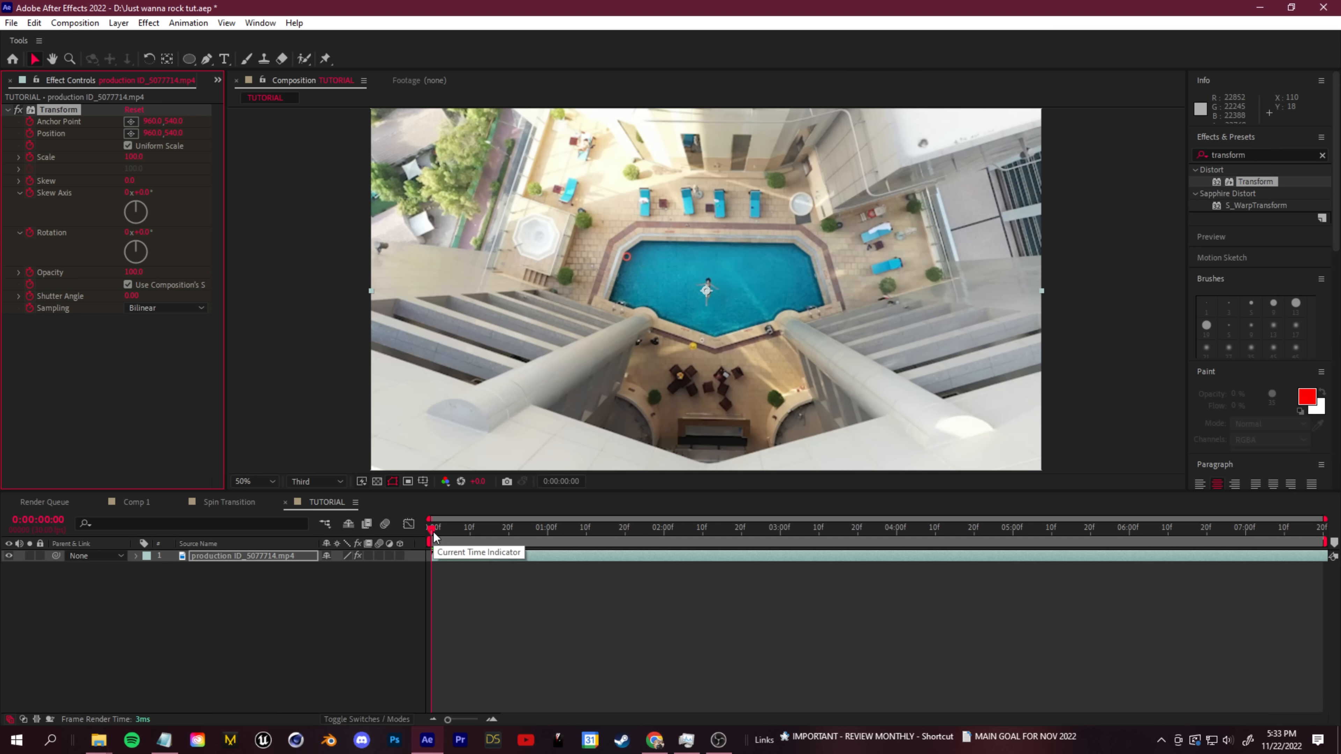
drag(432, 536, 896, 571)
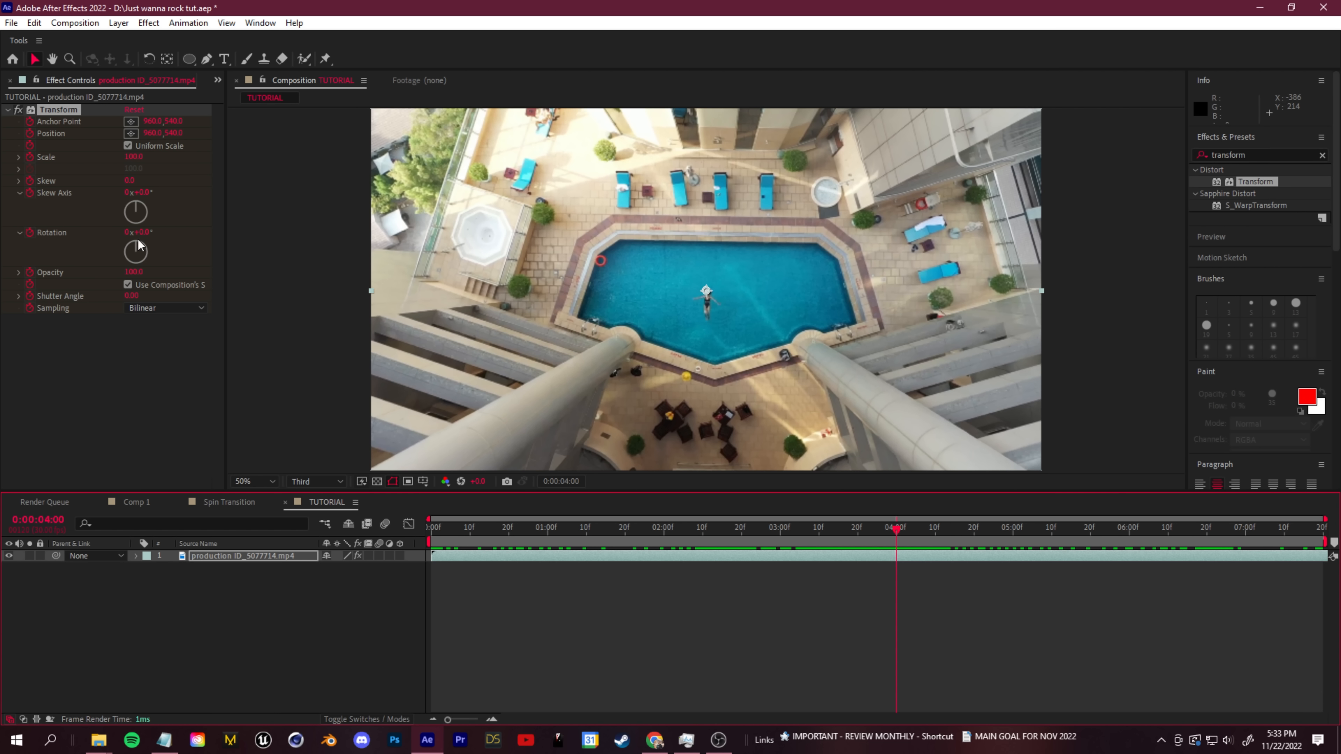
click(127, 232)
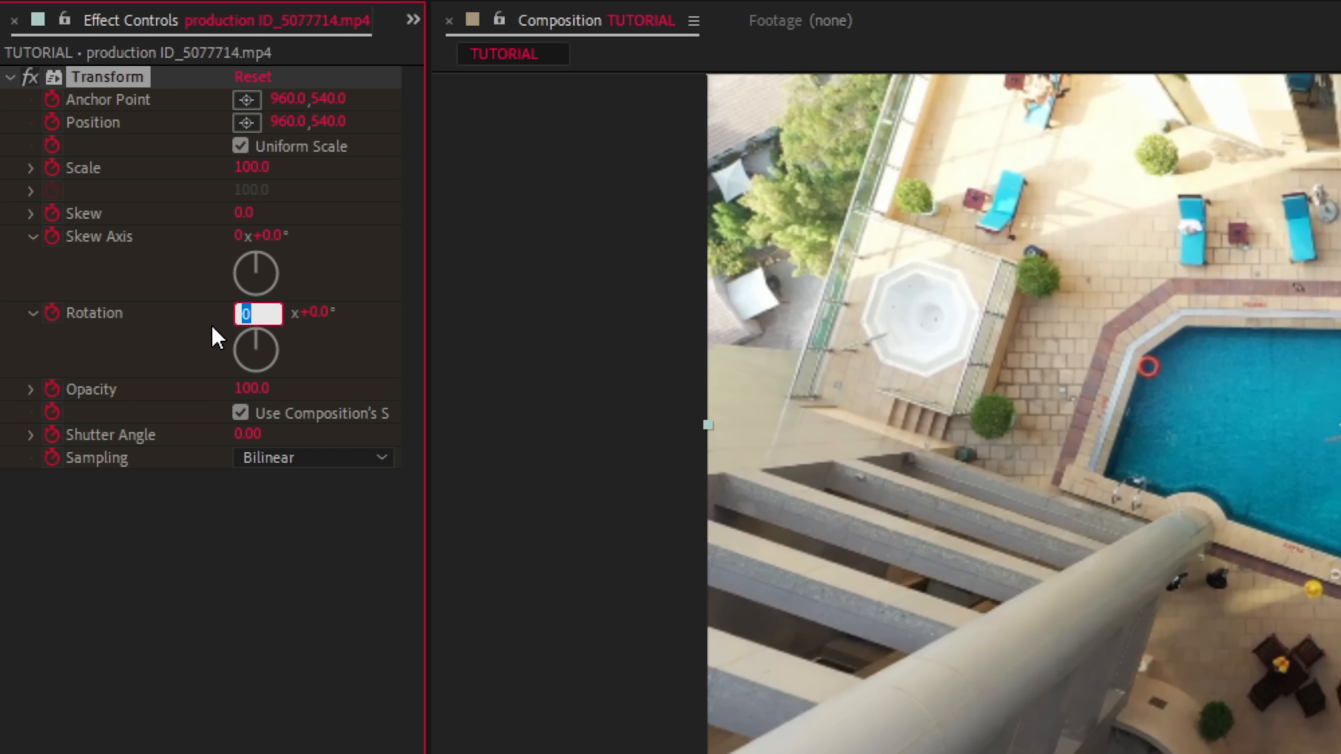
text(8)
key(Return)
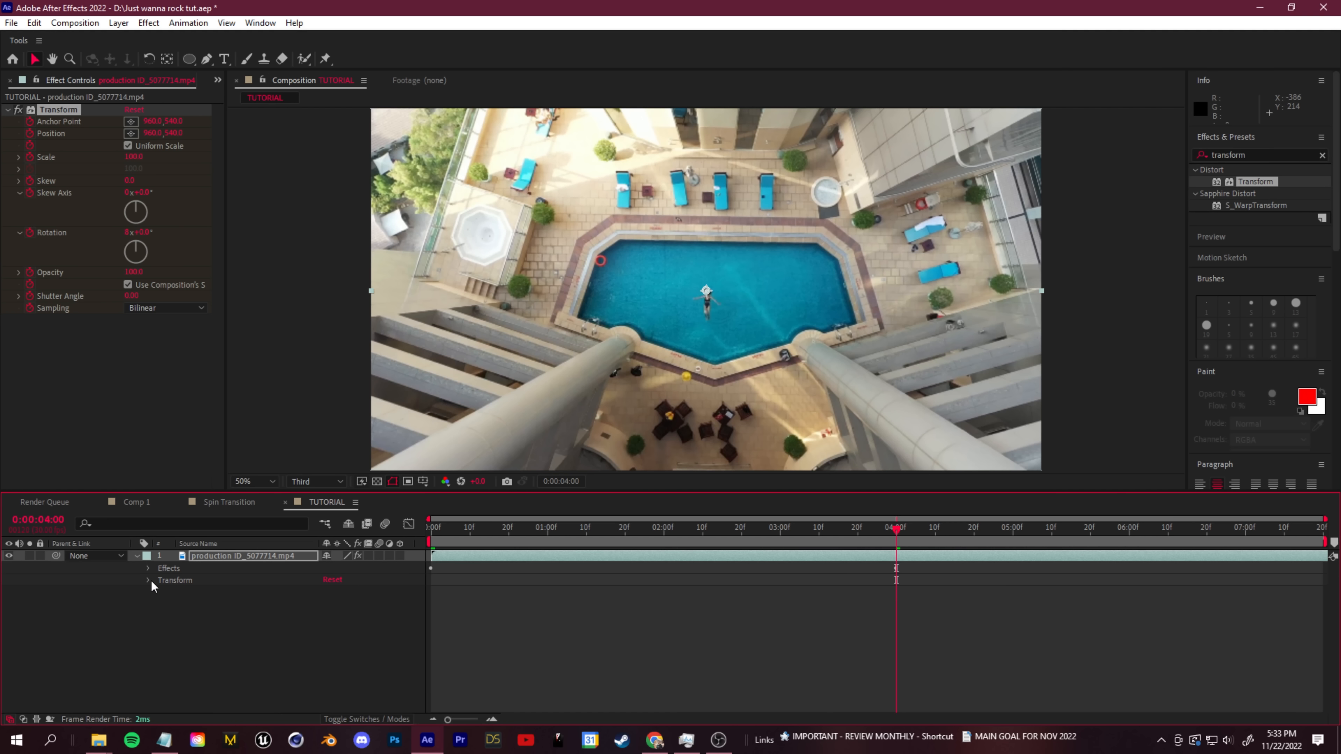
- Reveal the Transform effect's keyframes in the timeline and preview the rotation from the start
click(148, 568)
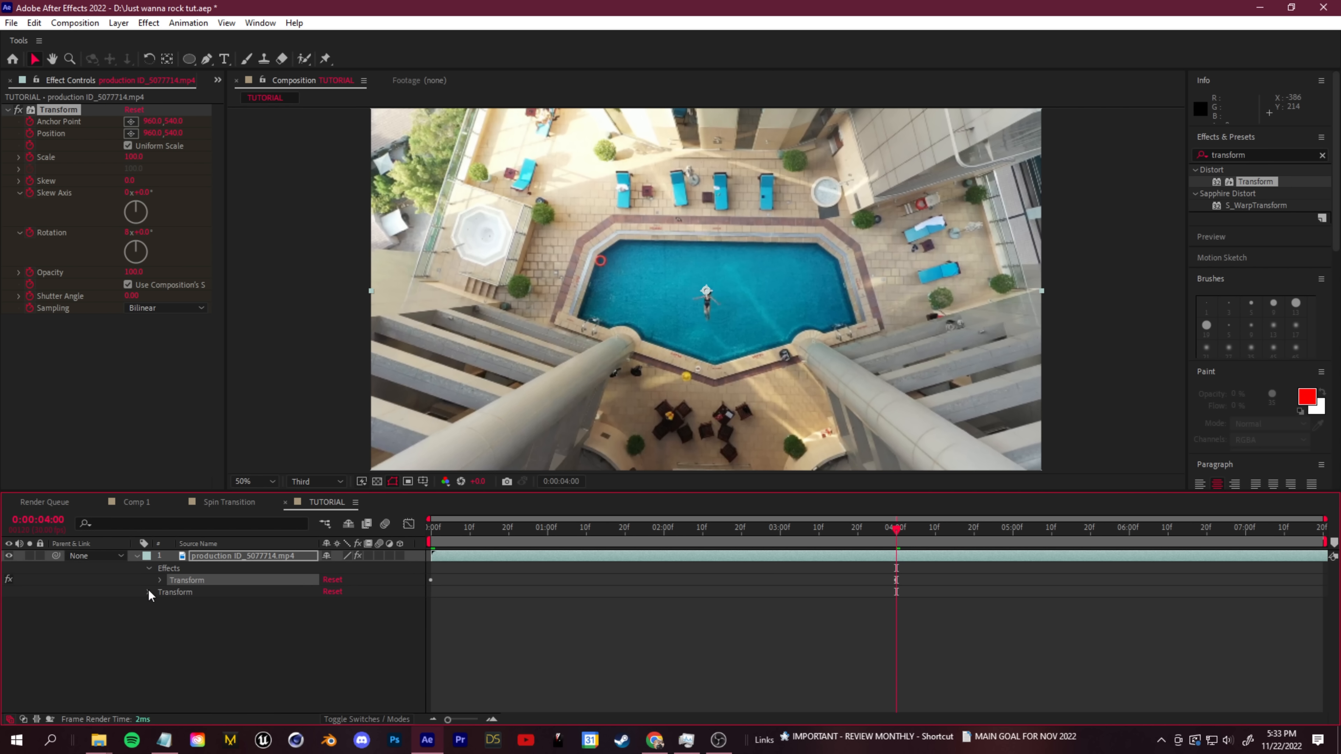
click(161, 579)
drag(892, 543, 741, 544)
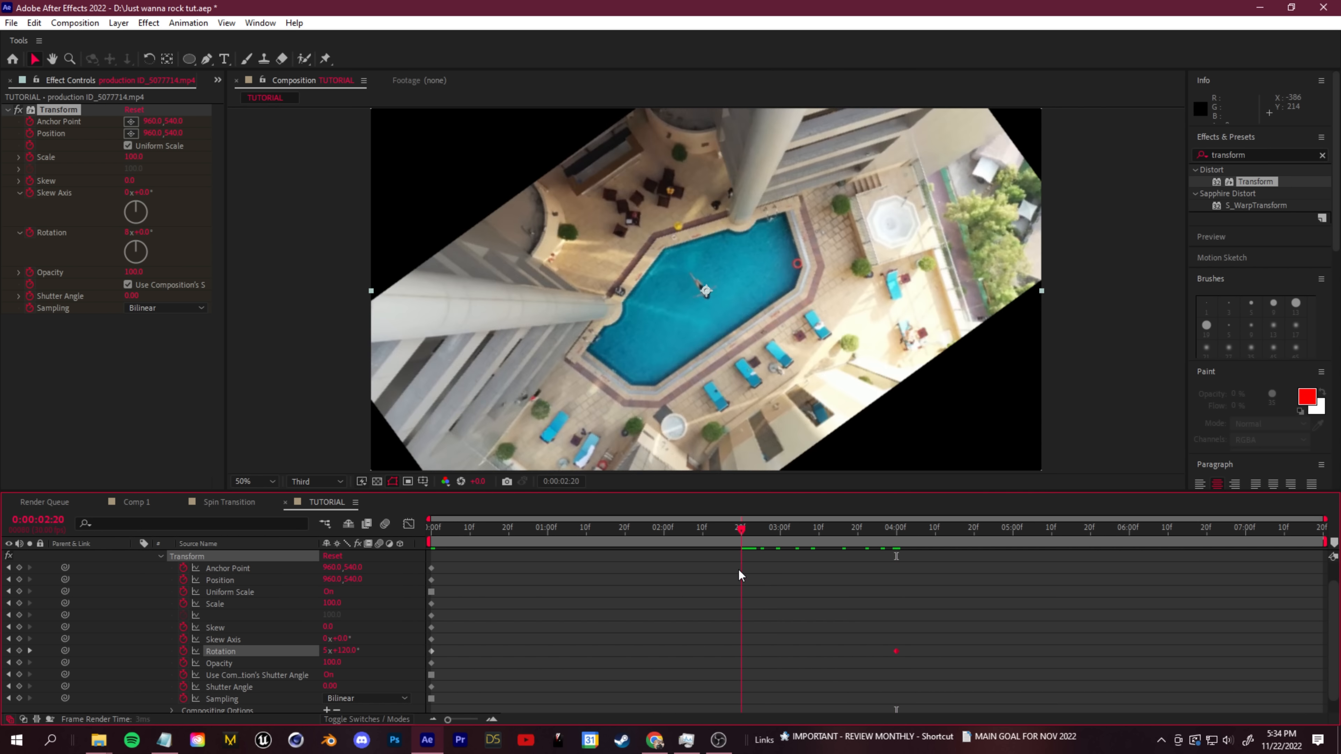
key(Home)
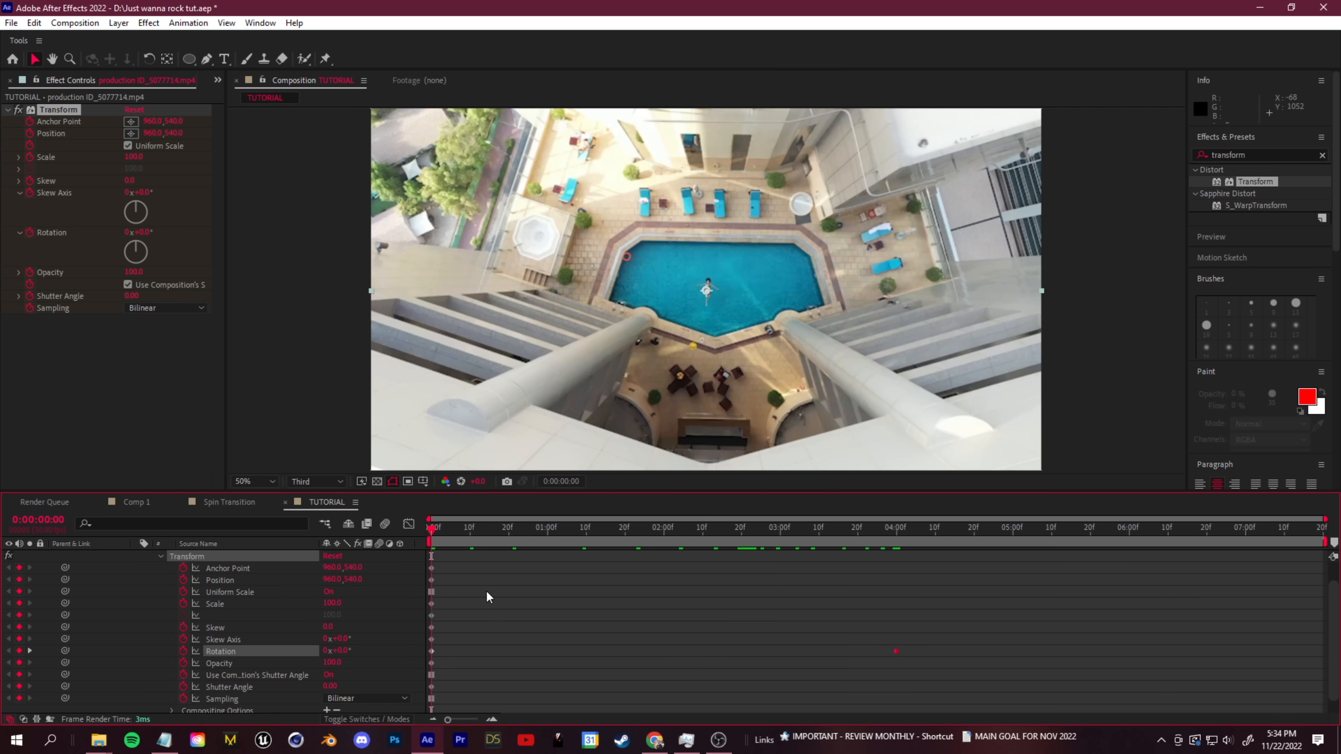
key(space)
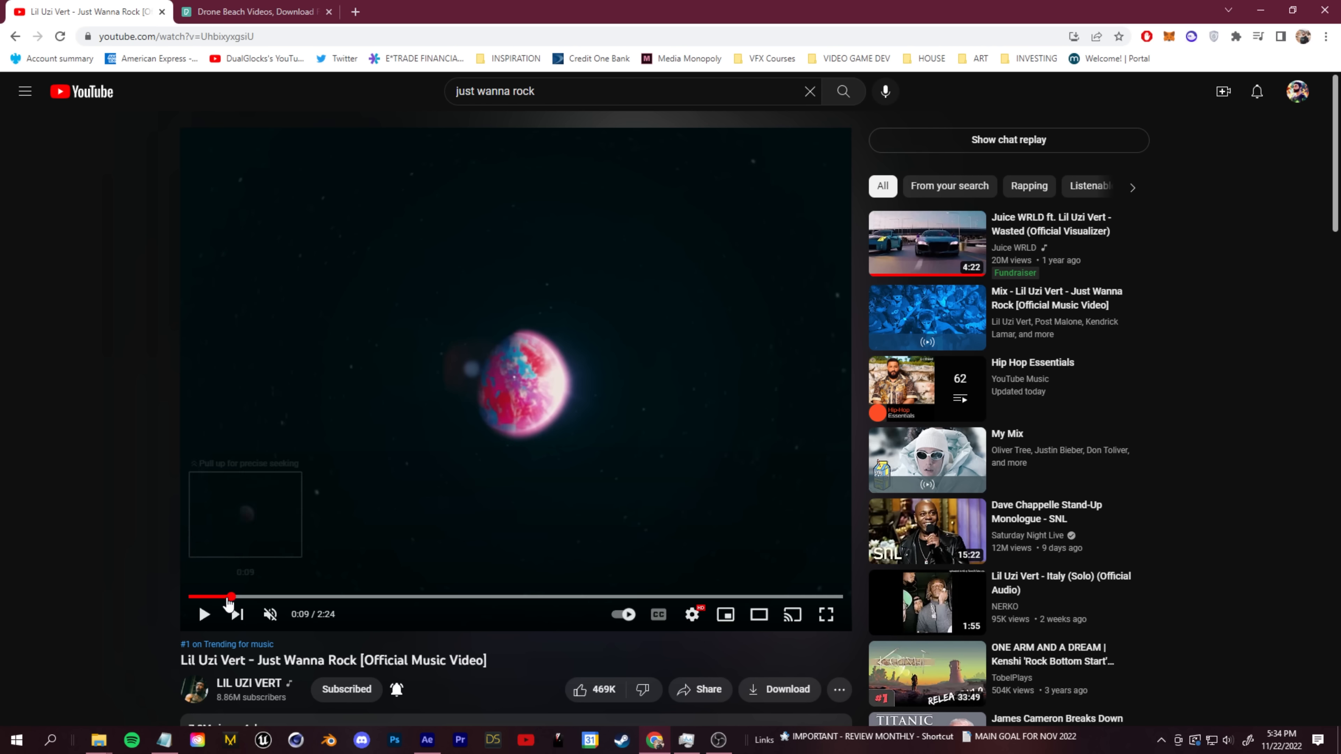
- Switch to the Just Wanna Rock music video on YouTube, replay the spinning overhead crowd shot around 0:06 and pause it
click(222, 598)
click(206, 615)
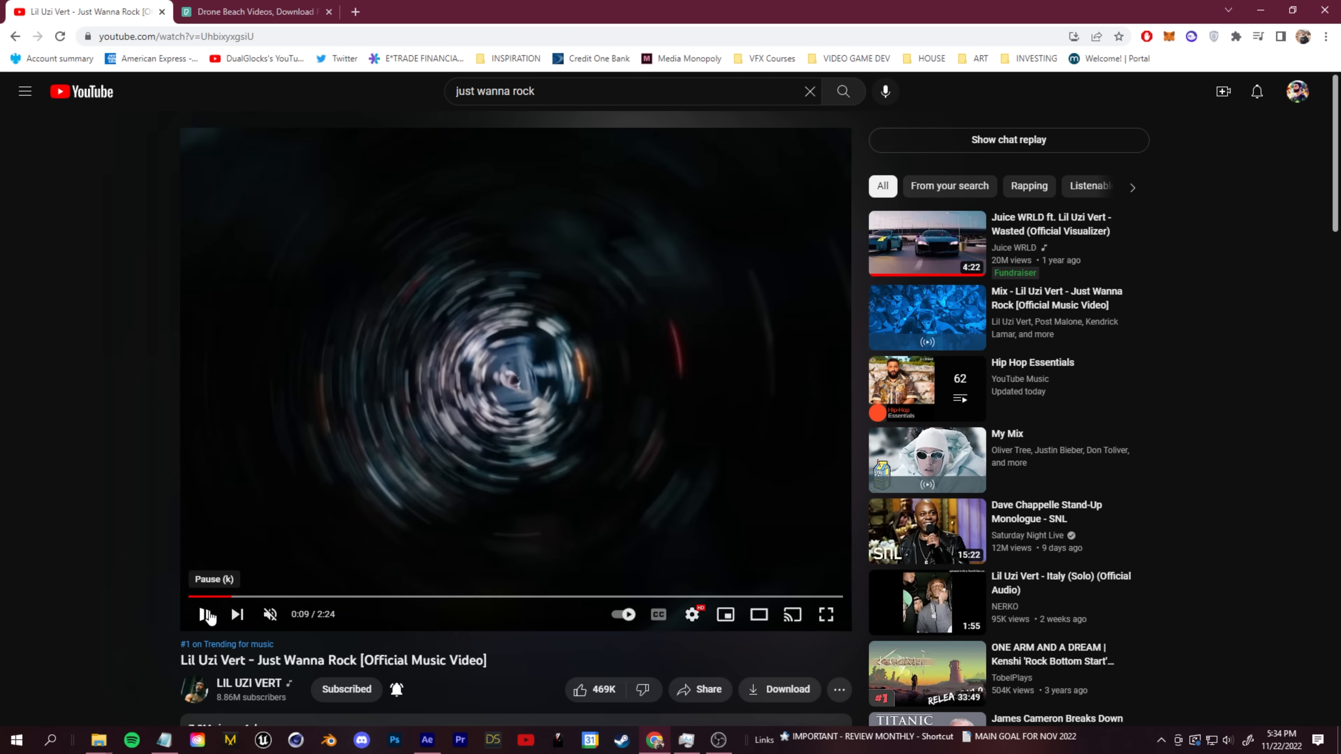
click(219, 598)
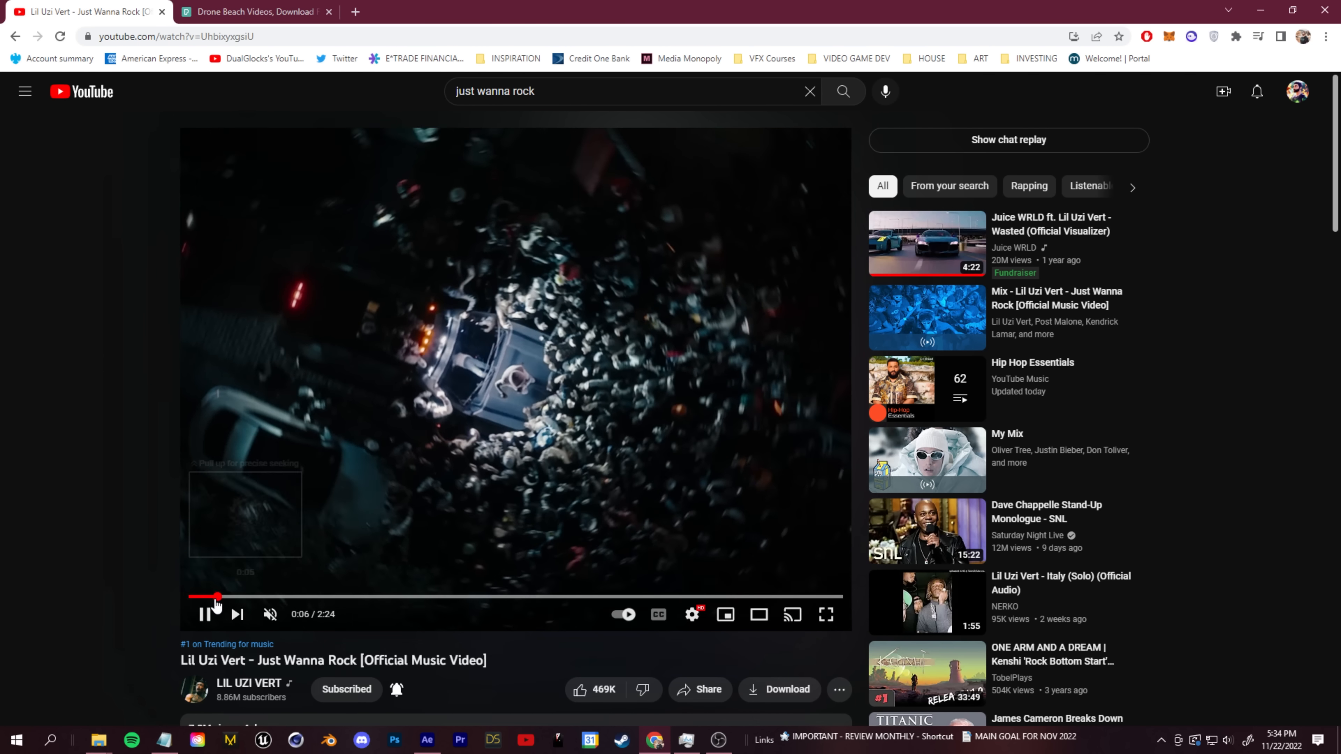
click(219, 598)
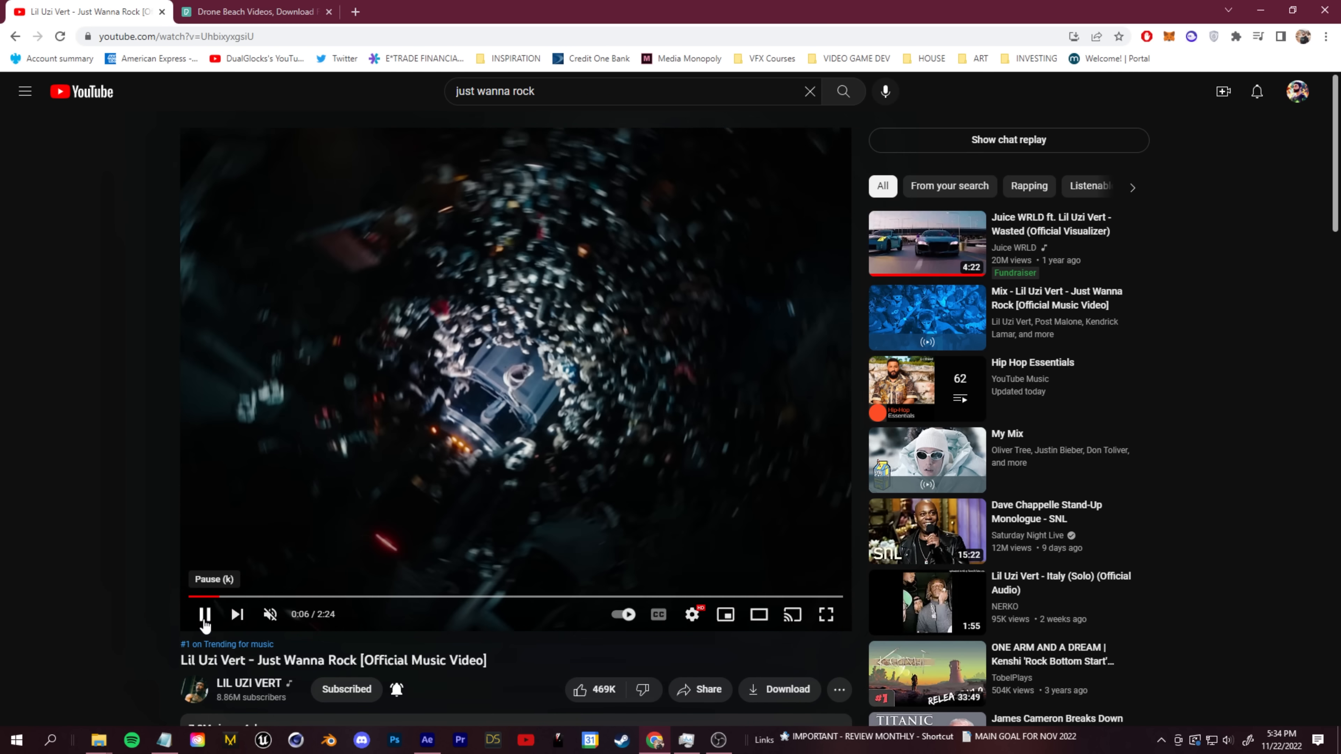
click(206, 623)
- View the music video full screen and step back through the overhead shot's frames to examine how the spin starts
click(826, 614)
key(comma)
key(comma)
key(comma)
key(comma)
key(comma)
key(comma)
key(comma)
key(comma)
key(comma)
key(comma)
key(comma)
key(comma)
key(comma)
key(comma)
key(comma)
key(comma)
key(comma)
key(comma)
key(comma)
key(comma)
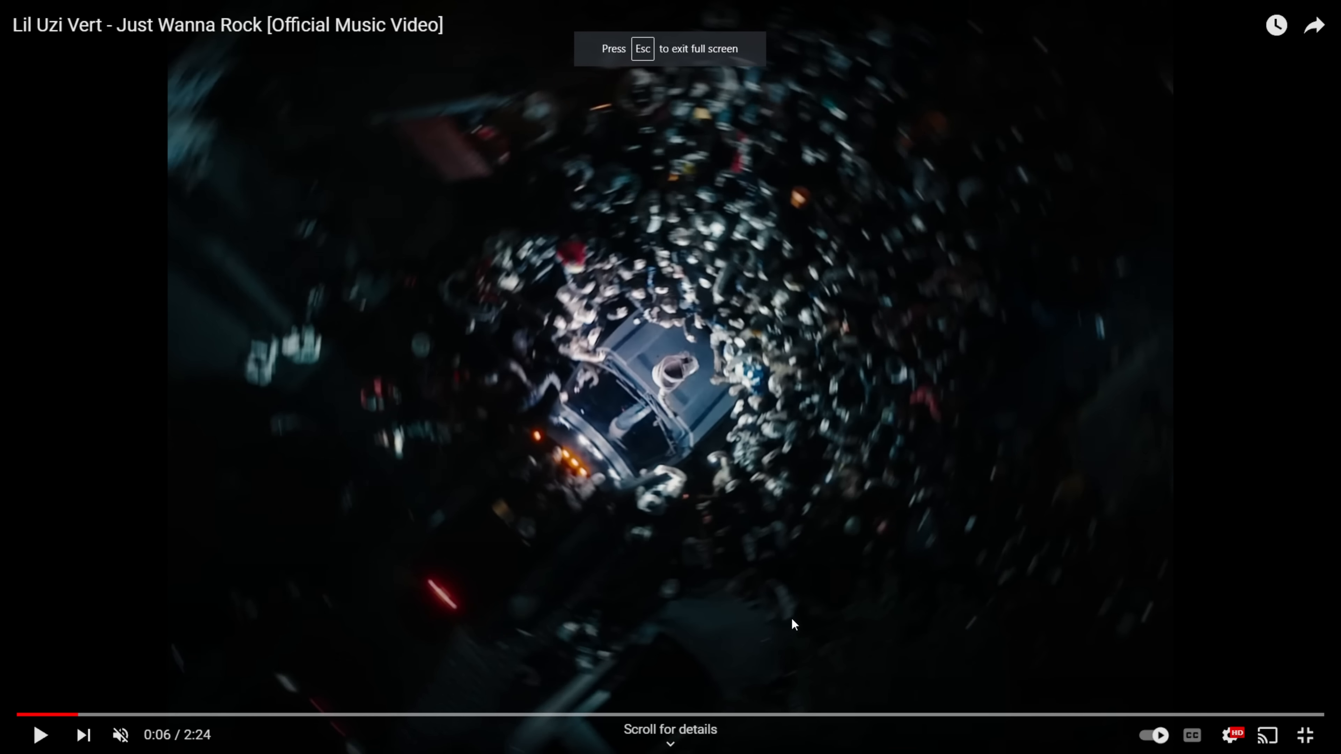
key(comma)
key(comma)
key(comma)
key(comma)
key(comma)
key(comma)
key(comma)
key(comma)
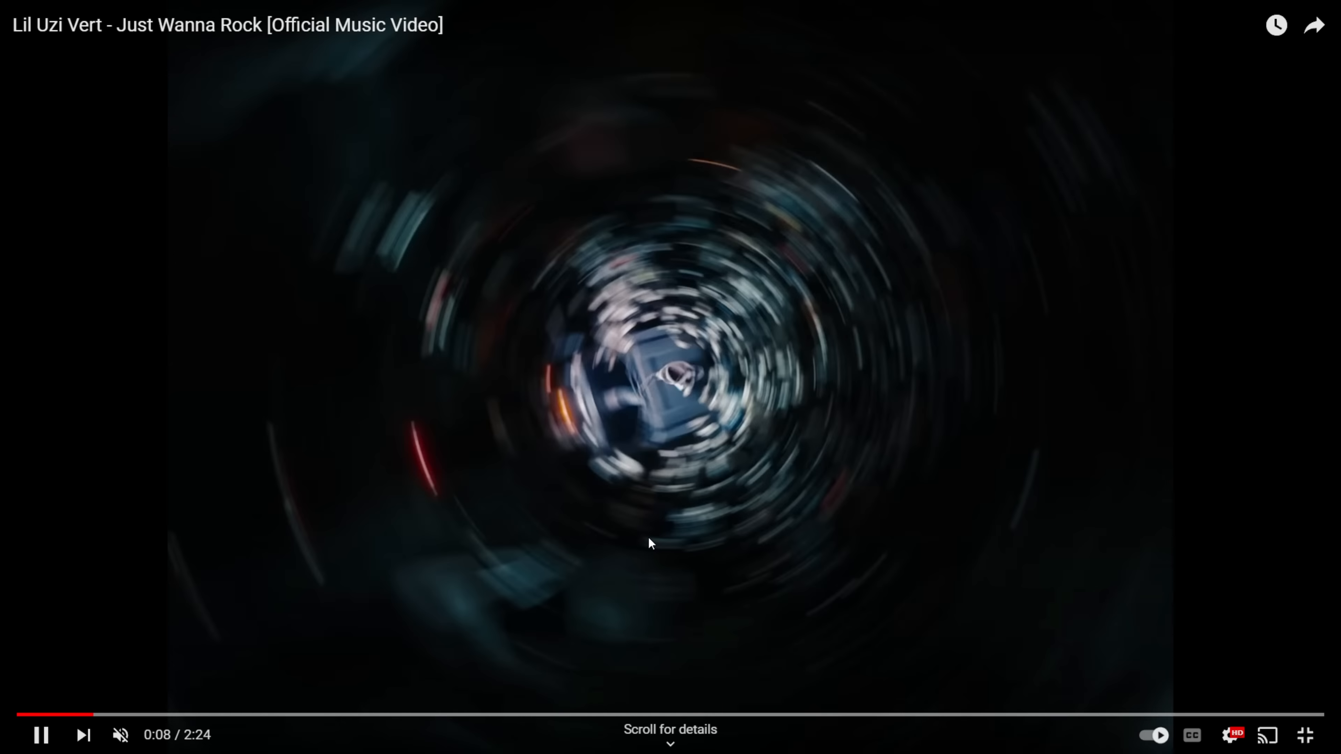
click(632, 444)
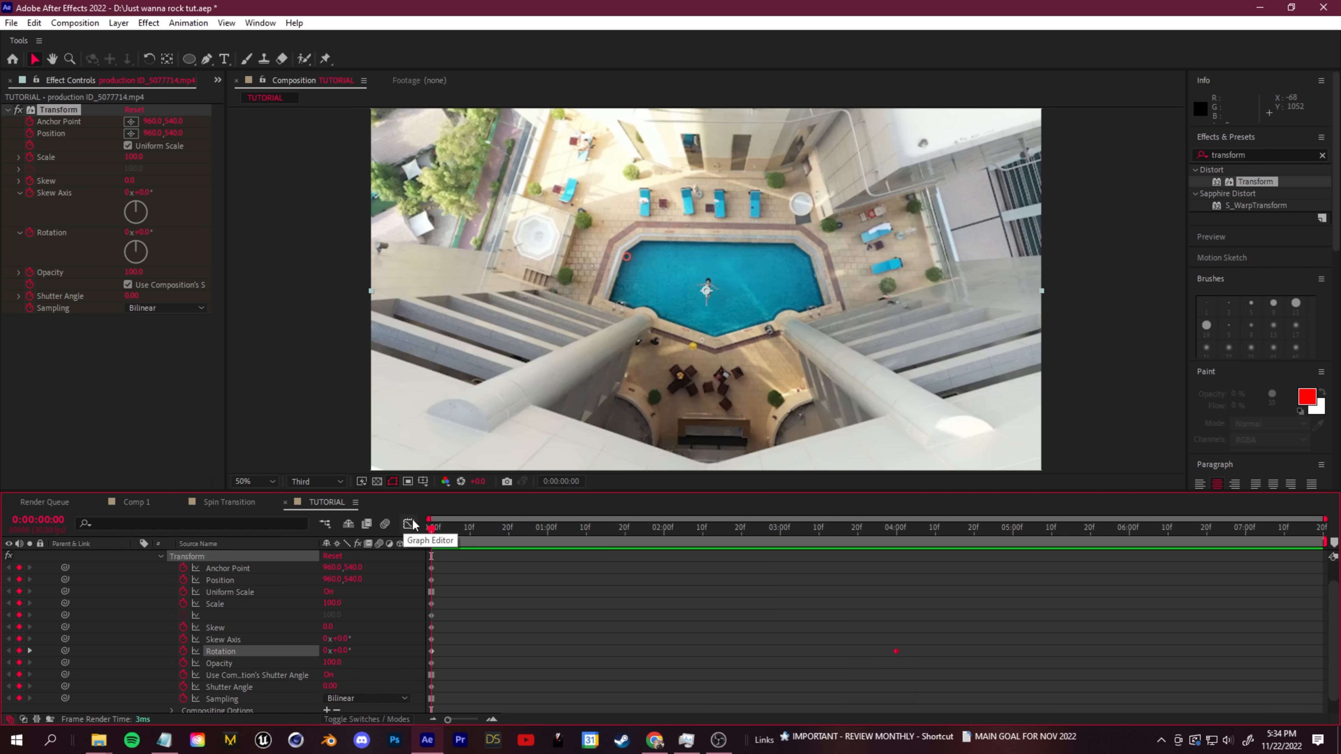
- In After Effects' Graph Editor, lower the first Rotation keyframe's speed to about 0.57 °/sec and preview the spin
click(411, 521)
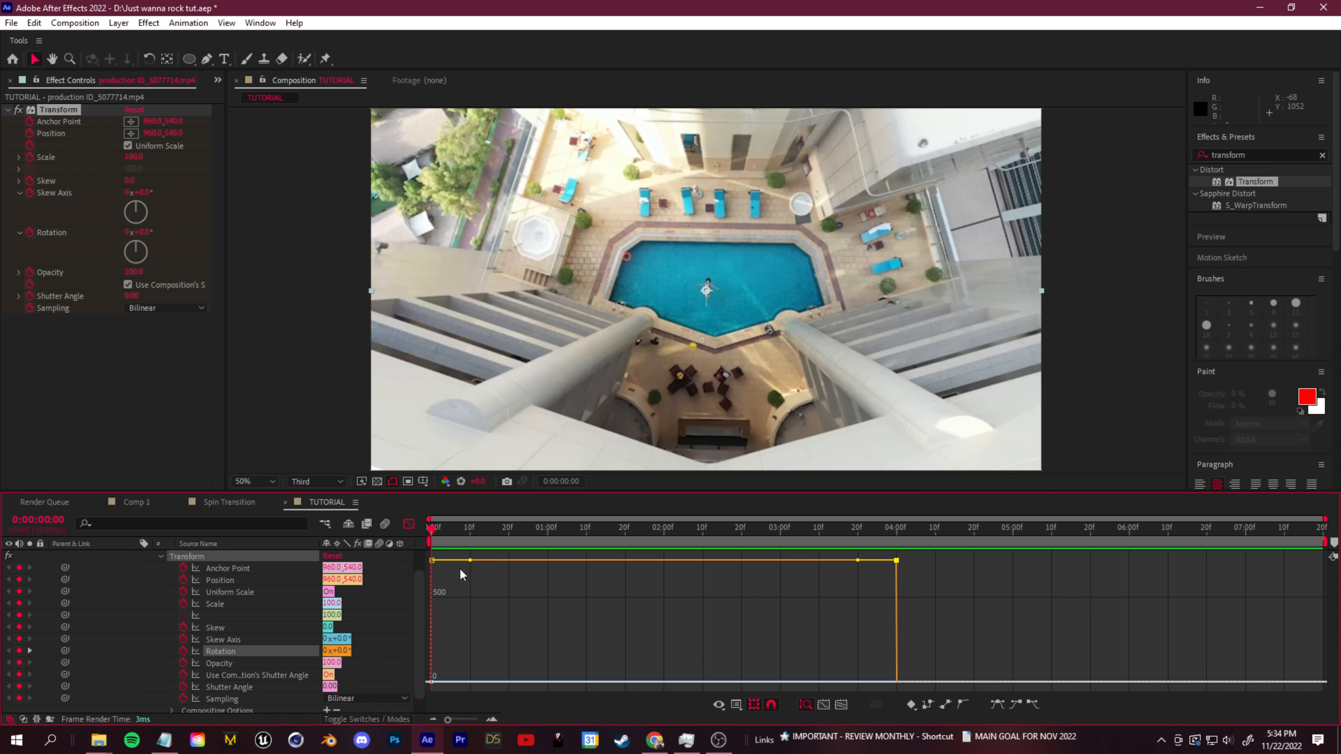
mouse_move(433, 562)
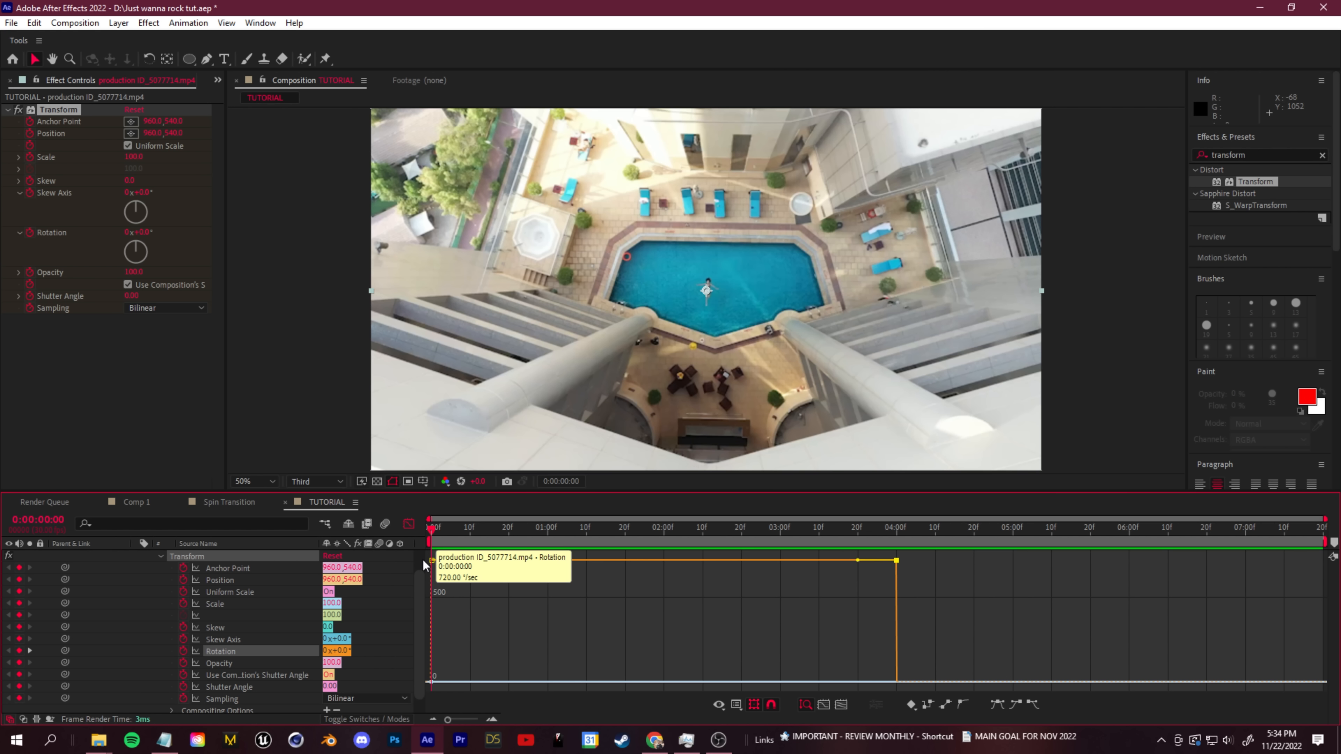
drag(433, 562, 431, 686)
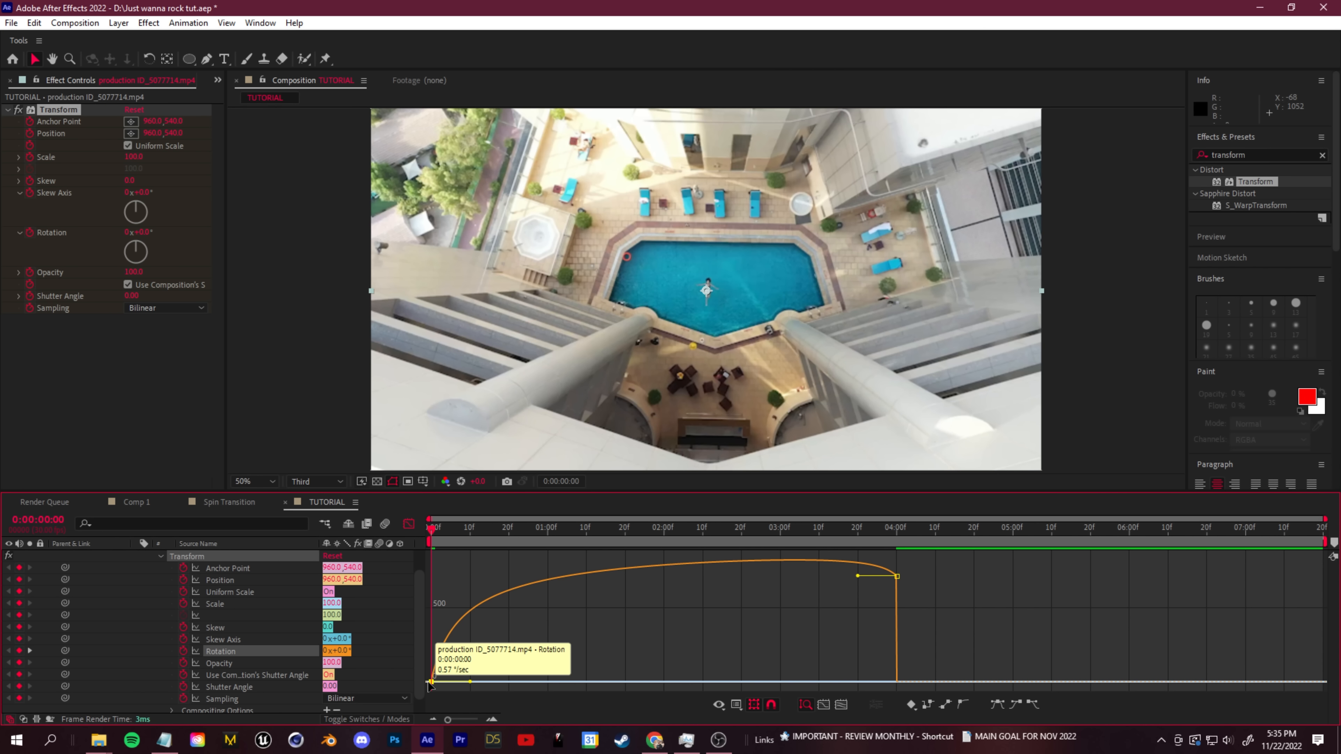
key(space)
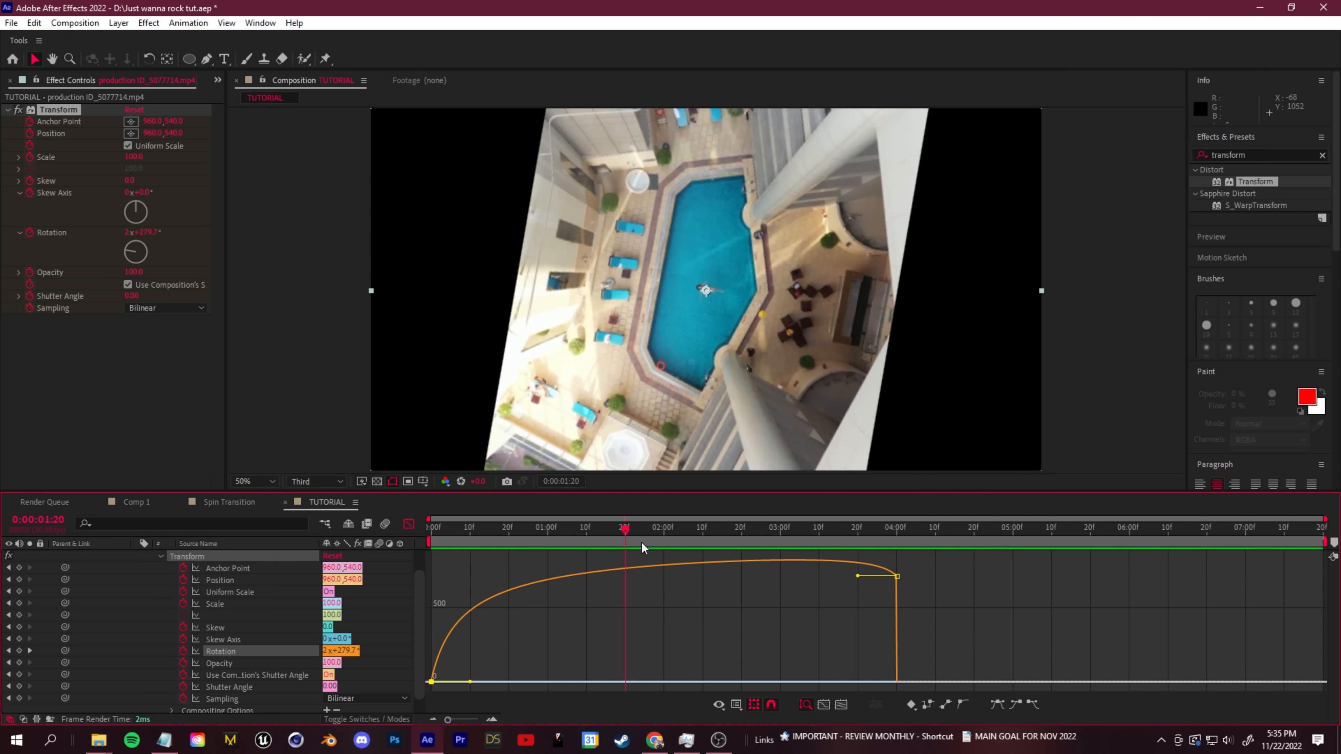
key(space)
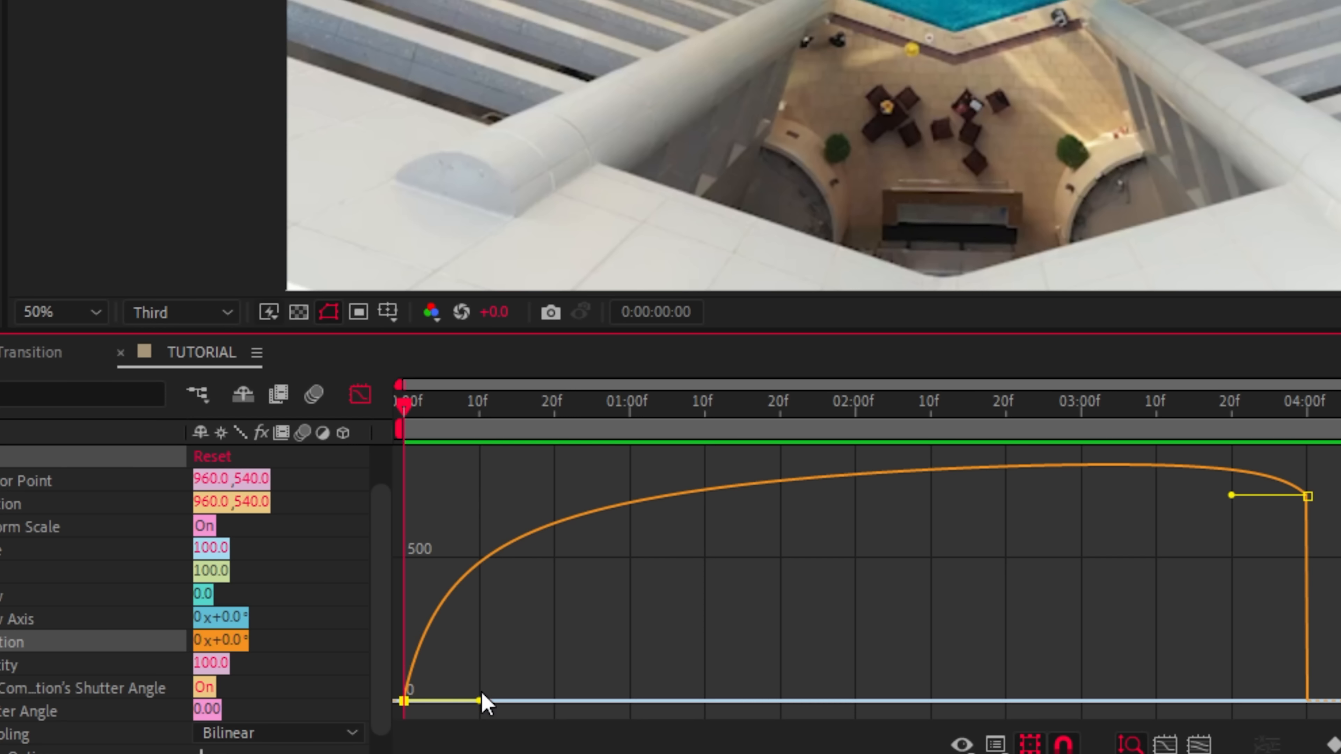
- Extend the first Rotation keyframe's outgoing handle to about 2 seconds, preview the acceleration, and return to the start
drag(470, 681, 854, 702)
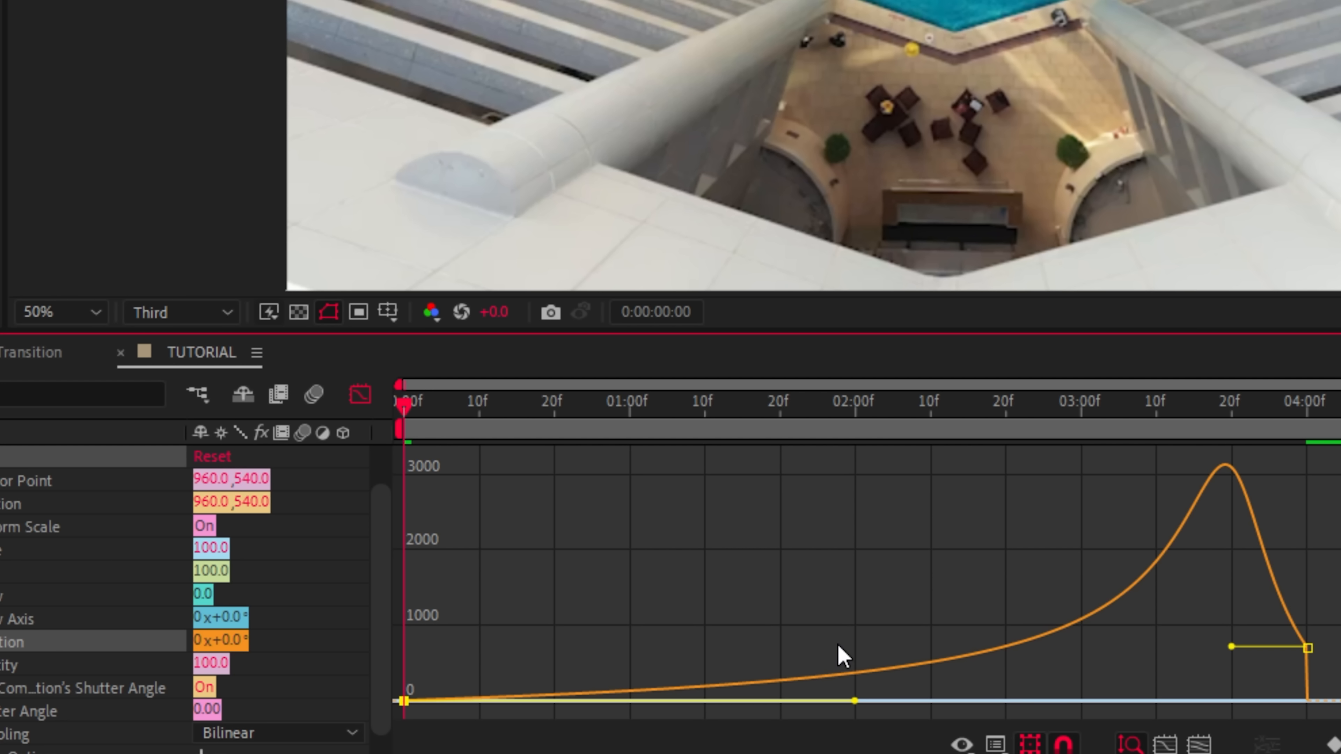
key(space)
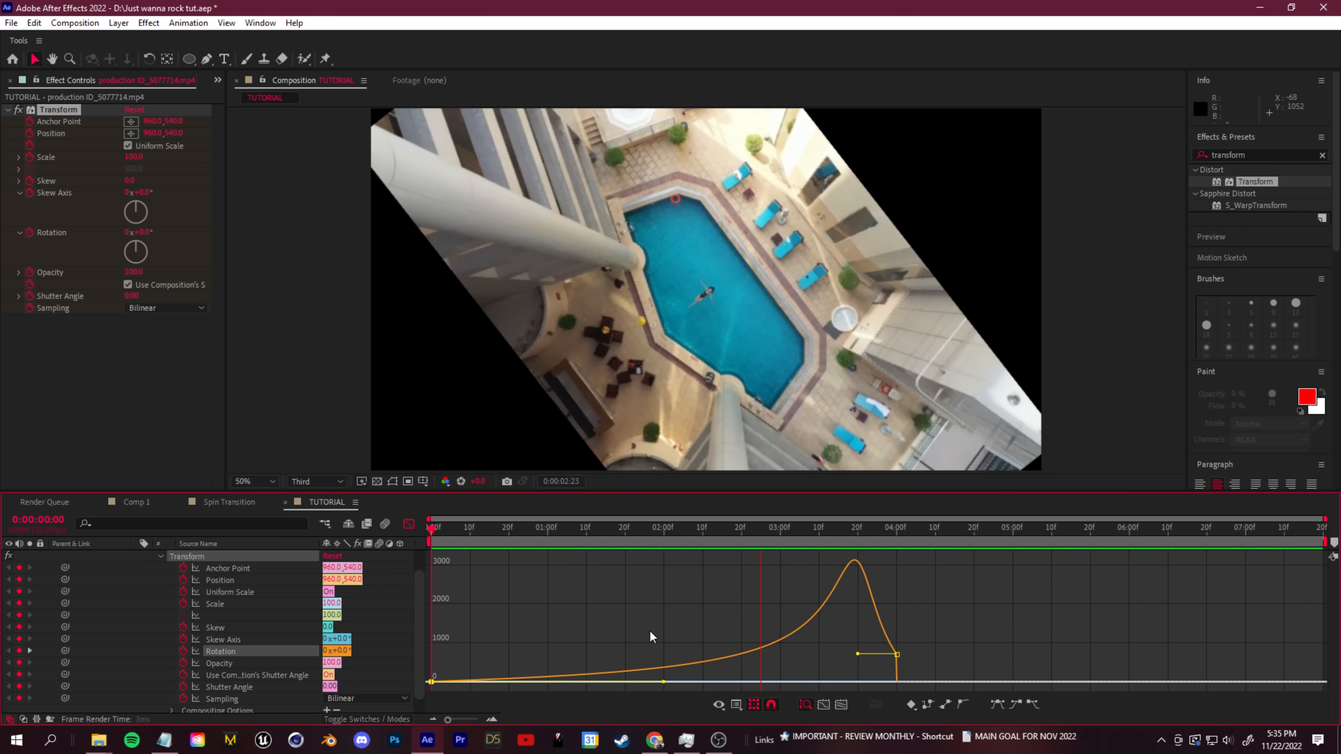
key(space)
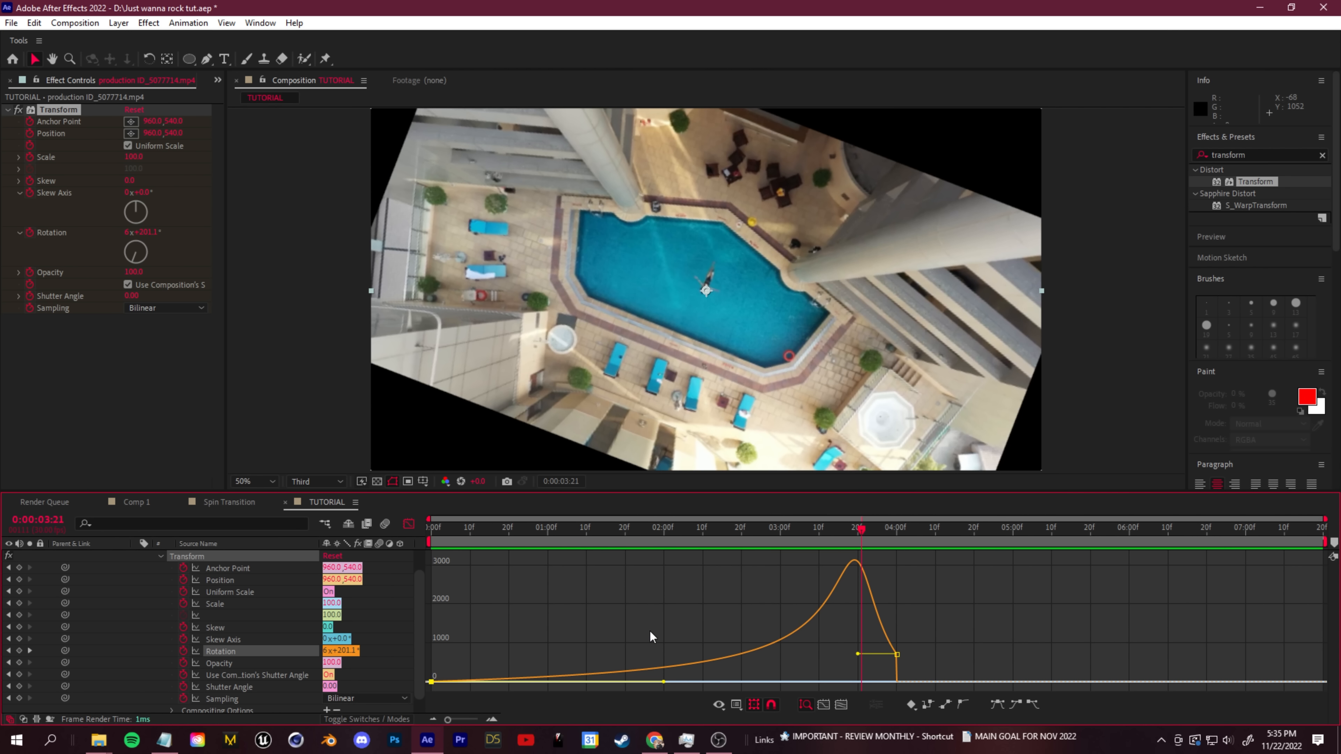
drag(905, 520, 259, 541)
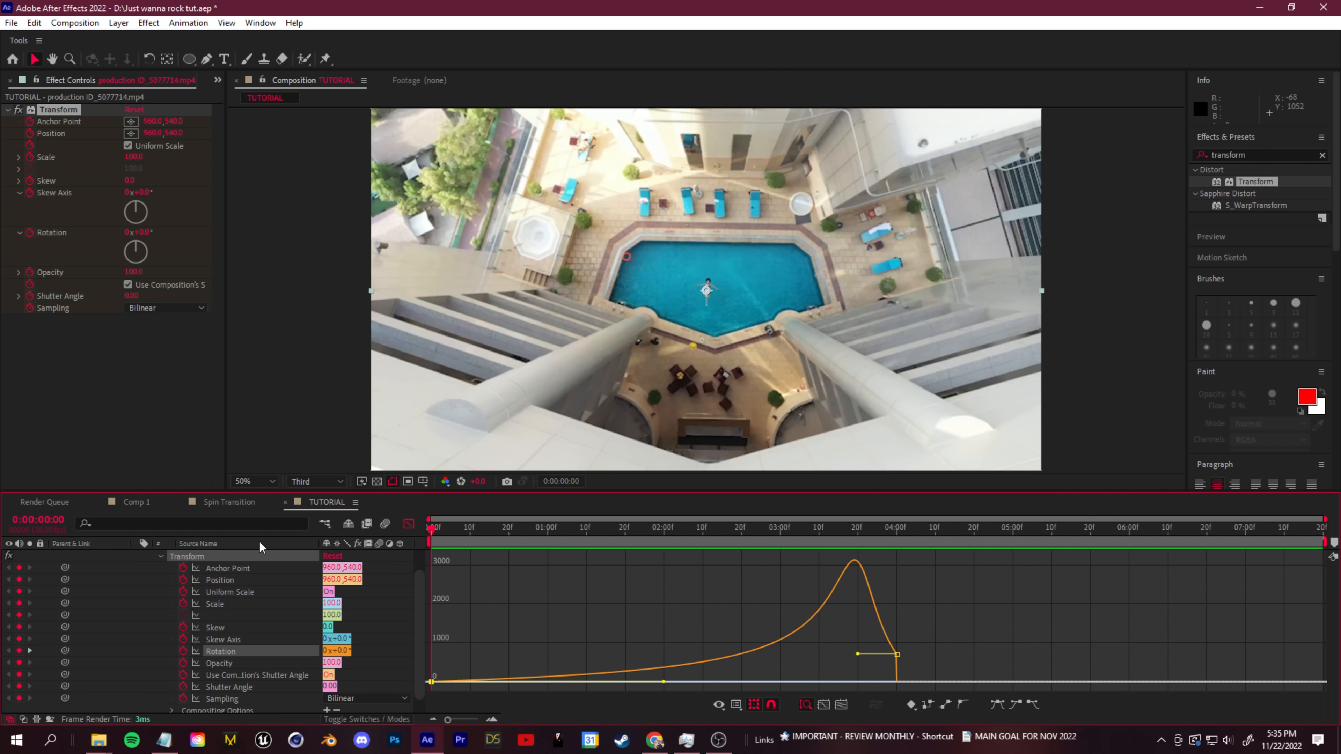
- Collapse the clip's properties, enable motion blur for the composition and the clip layer, and preview the spin
scroll(172, 610, up, 2)
click(135, 556)
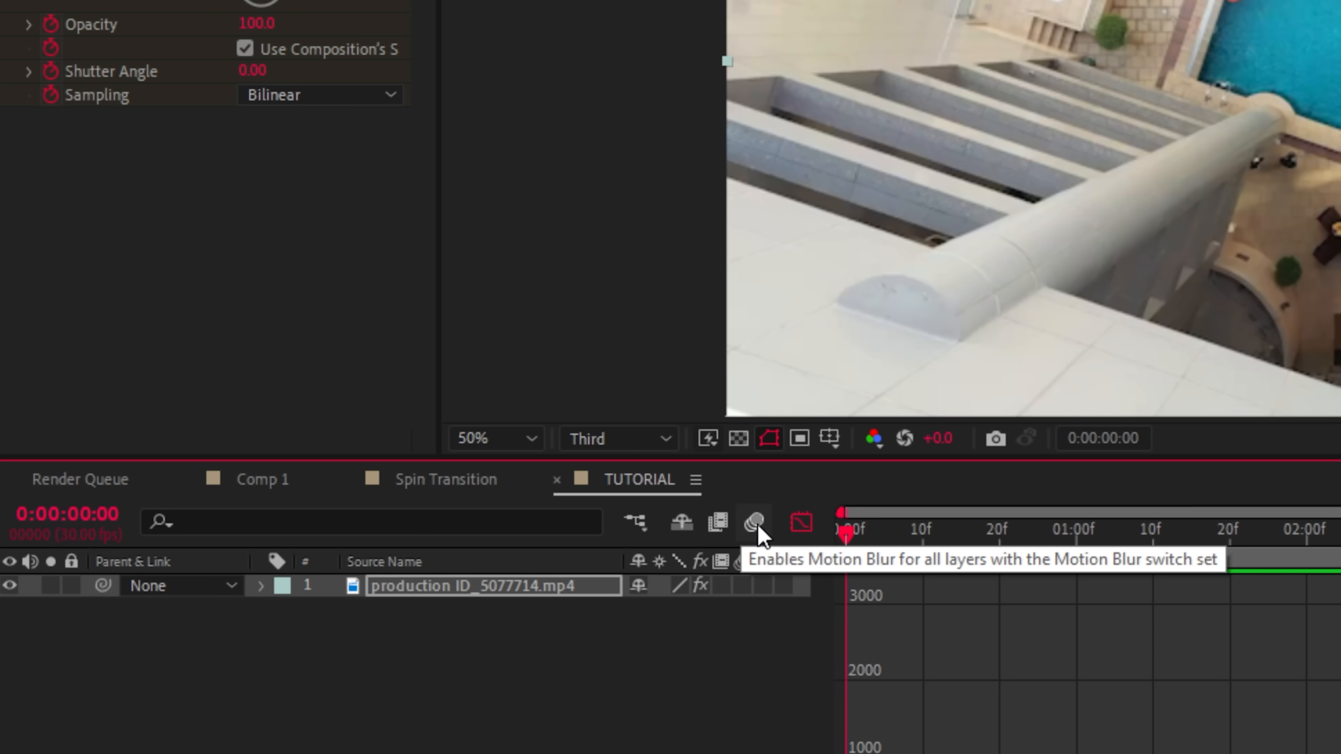
click(756, 529)
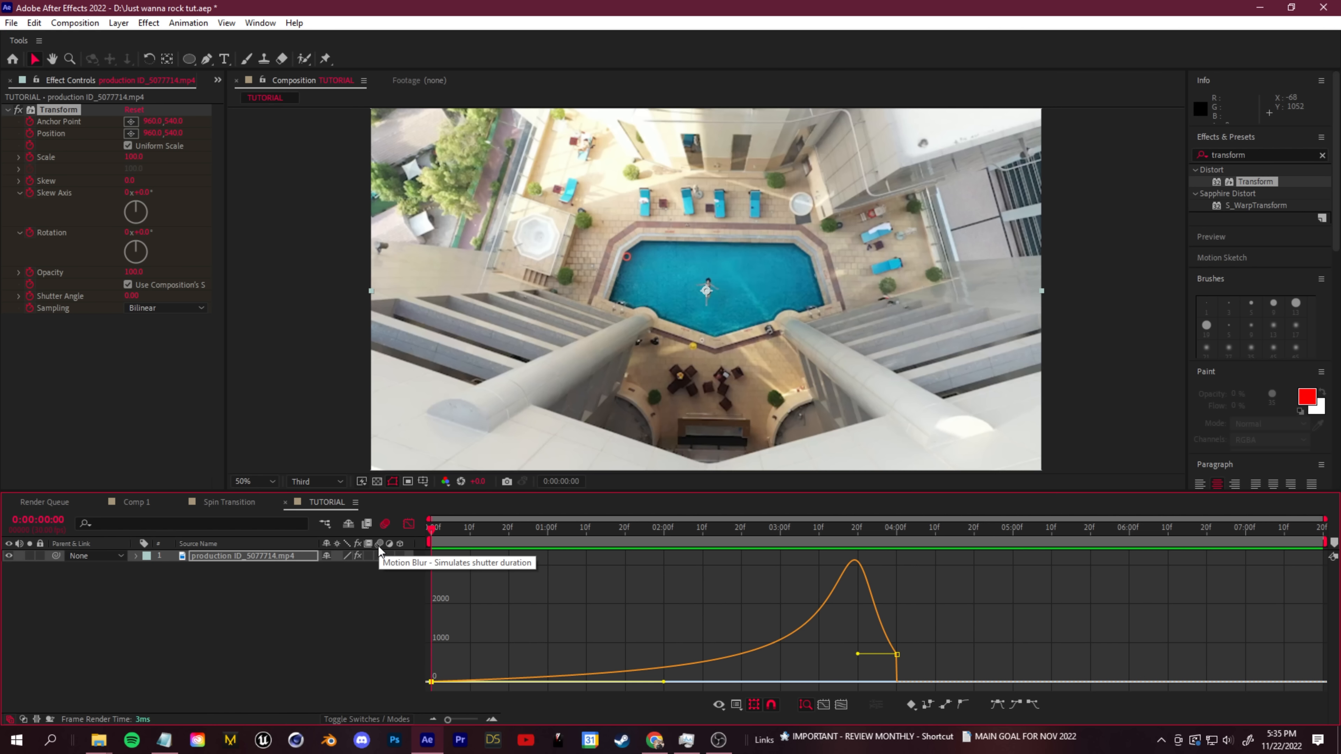
click(378, 556)
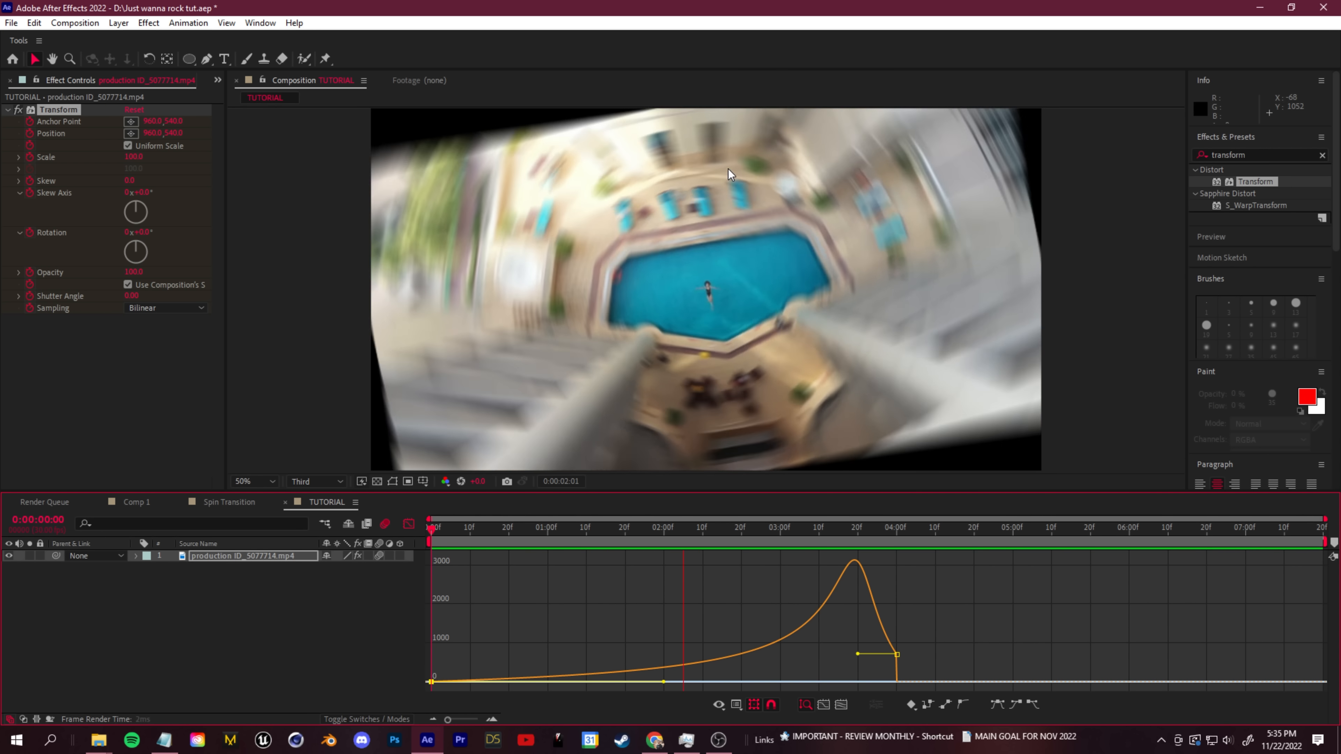
key(space)
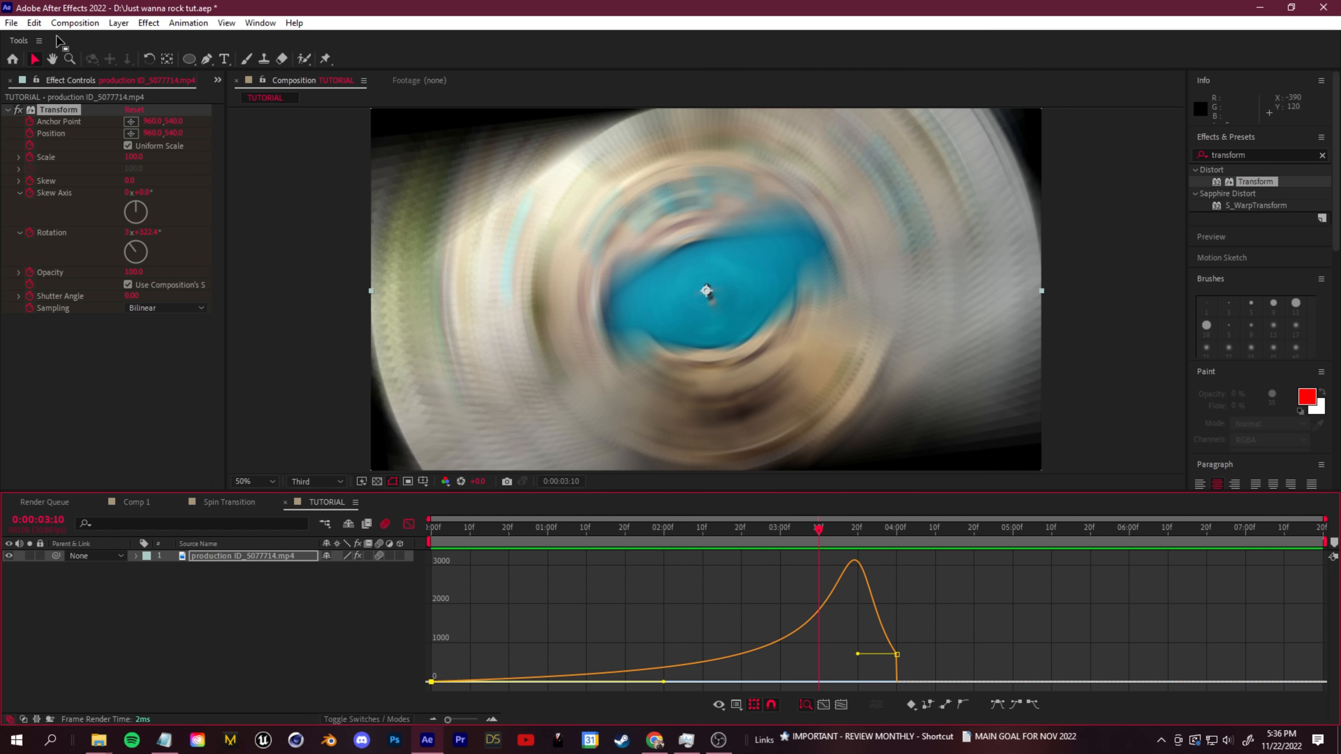
- Increase the motion blur shutter angle in the composition's advanced settings
click(72, 26)
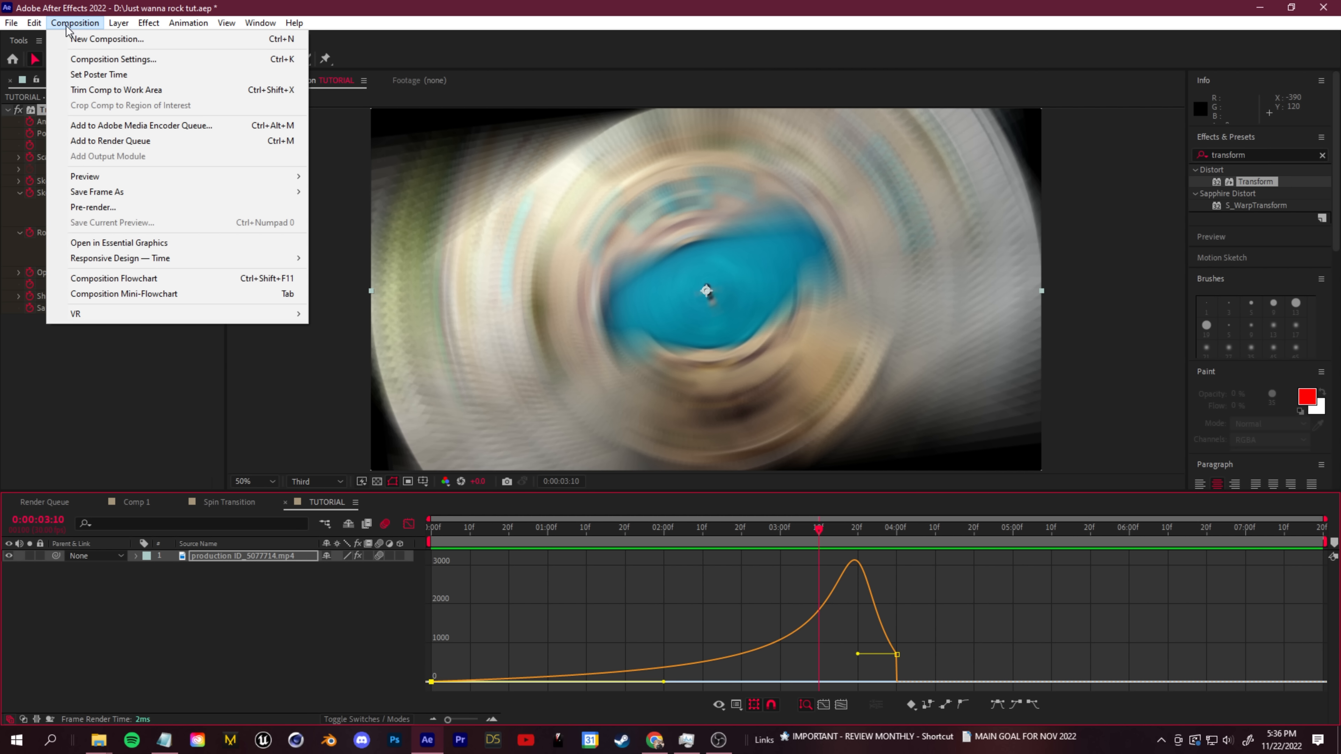
click(119, 58)
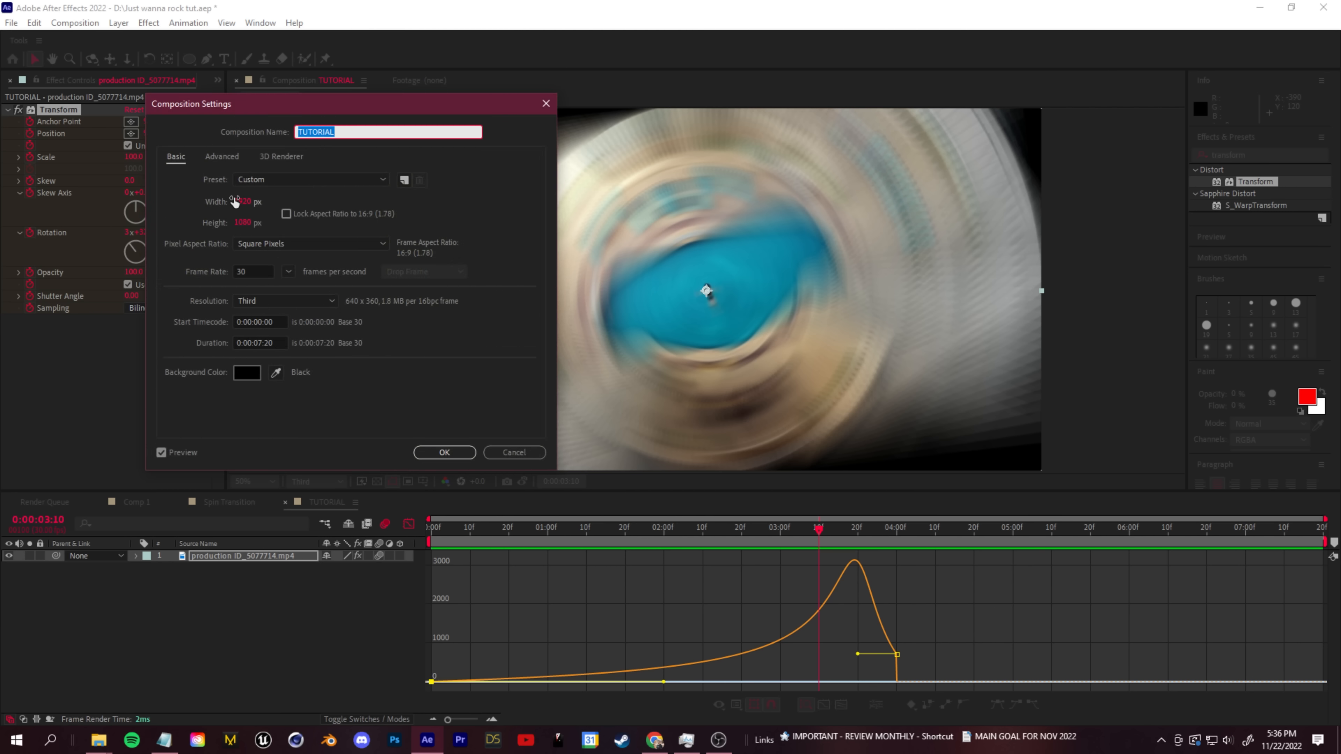
click(222, 156)
drag(252, 281, 644, 320)
key(Return)
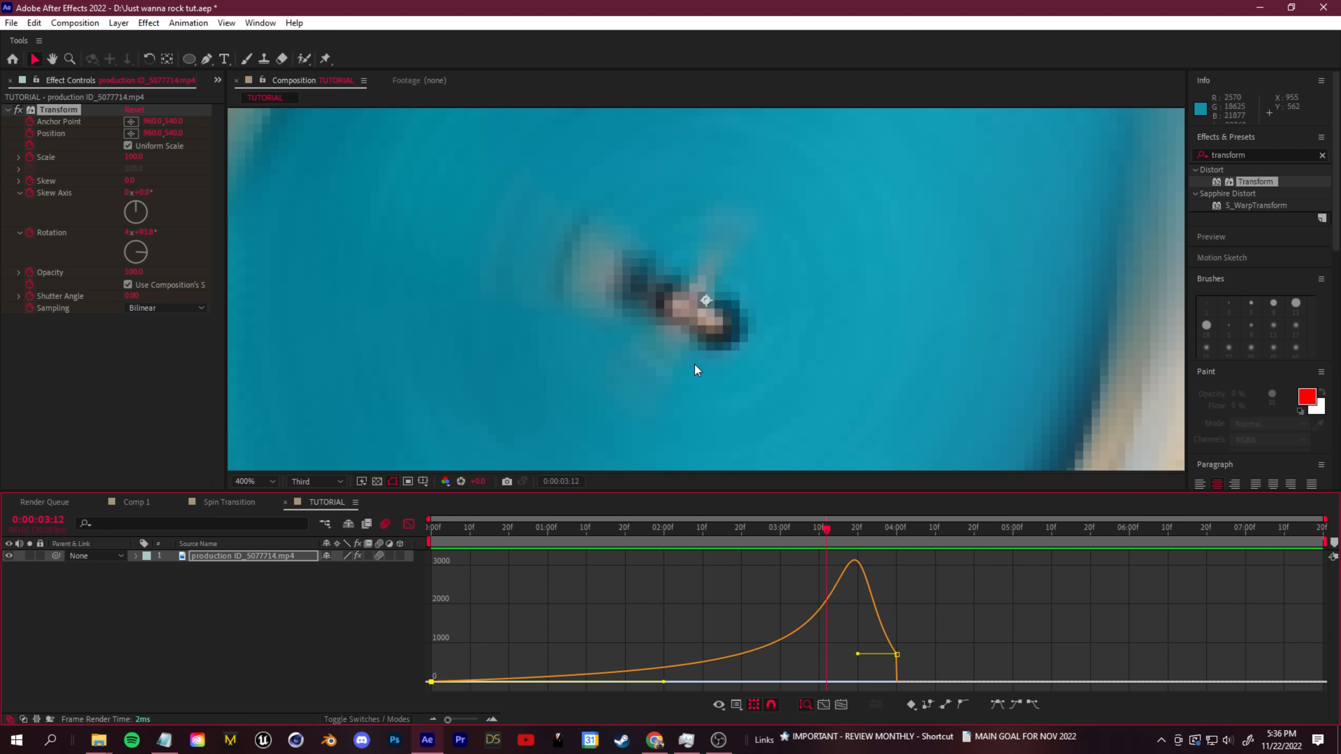
- View the music video full screen and step back through the spin's frames to examine the blur around its centre
click(655, 740)
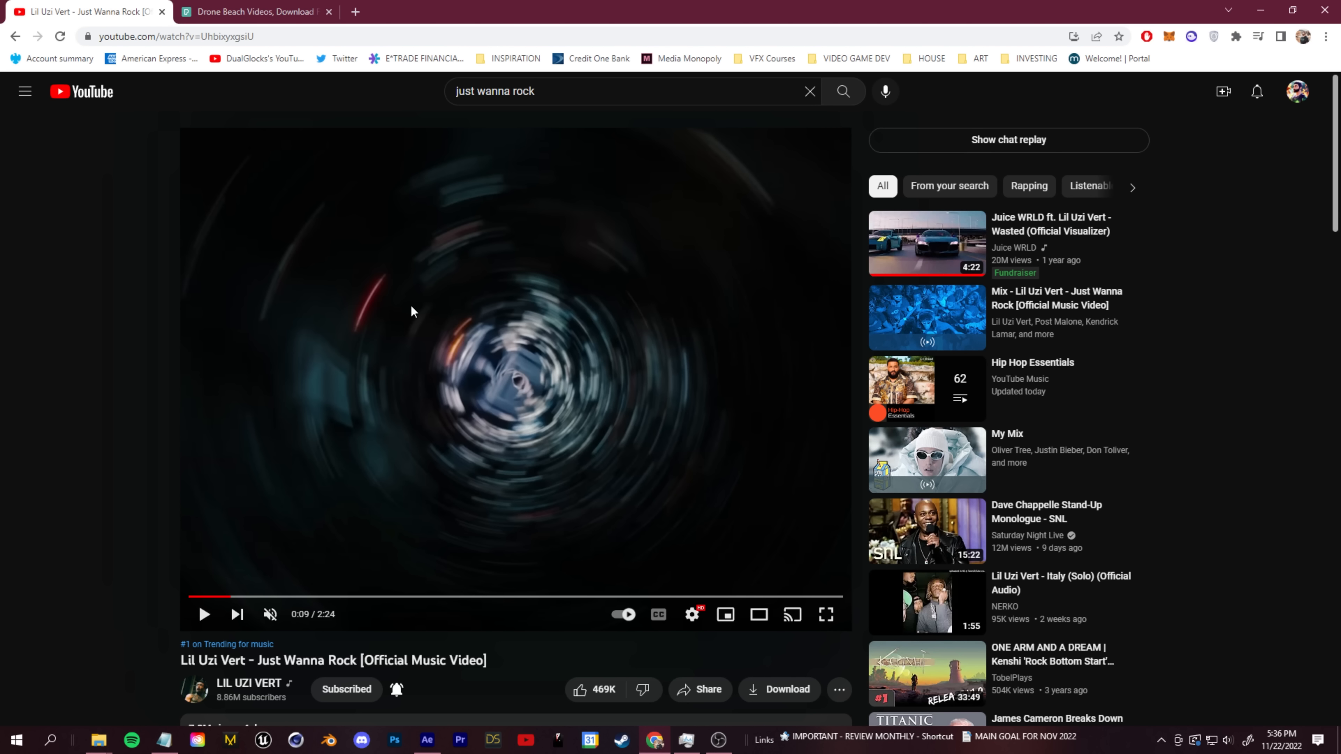
click(826, 614)
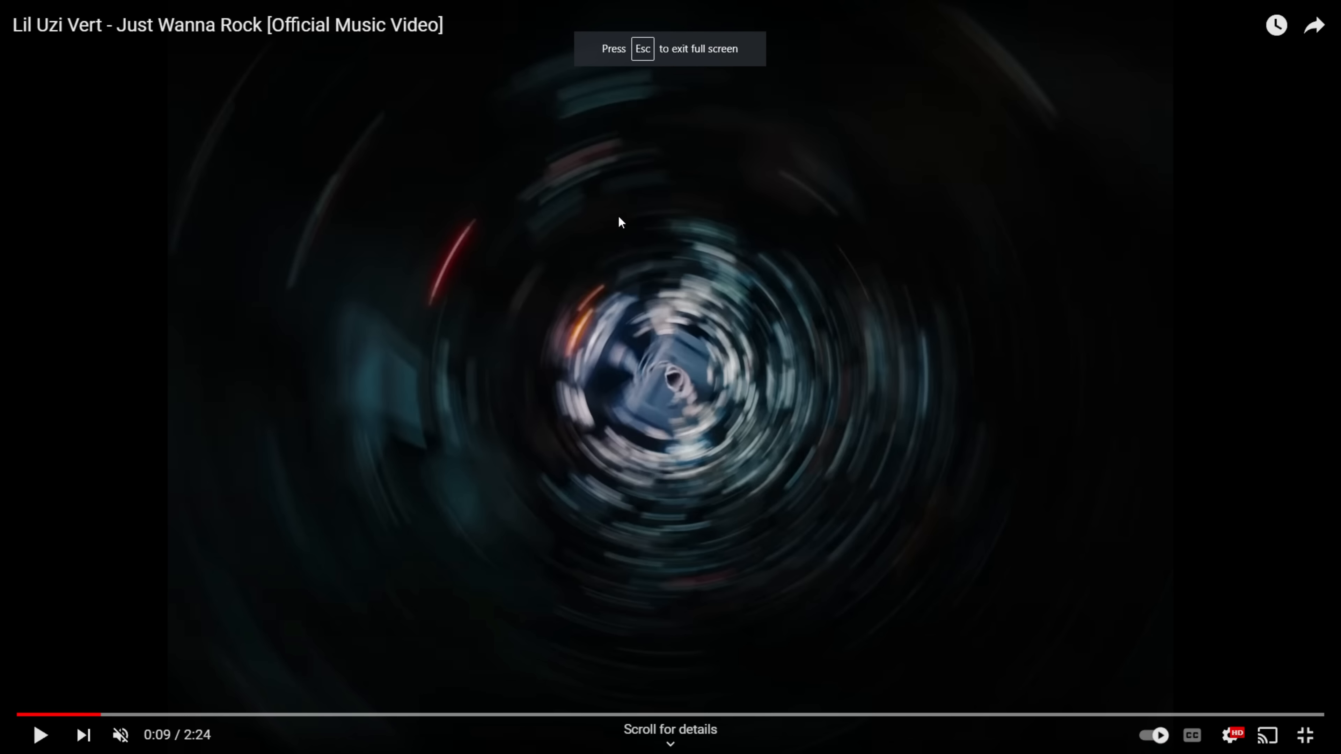
click(650, 354)
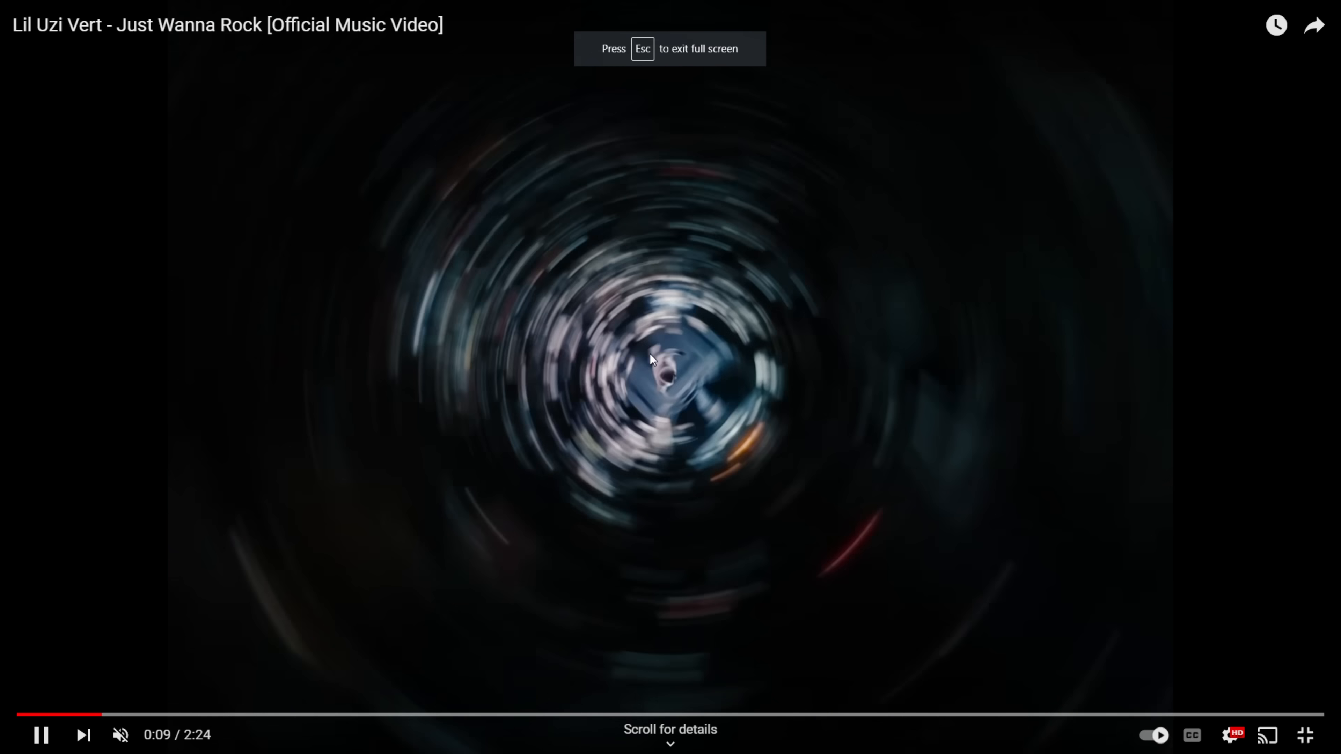
click(717, 454)
key(comma)
key(comma)
key(comma)
key(comma)
key(comma)
key(comma)
key(comma)
key(comma)
key(comma)
key(comma)
key(comma)
key(comma)
key(comma)
key(comma)
key(comma)
key(comma)
key(comma)
key(comma)
key(comma)
key(comma)
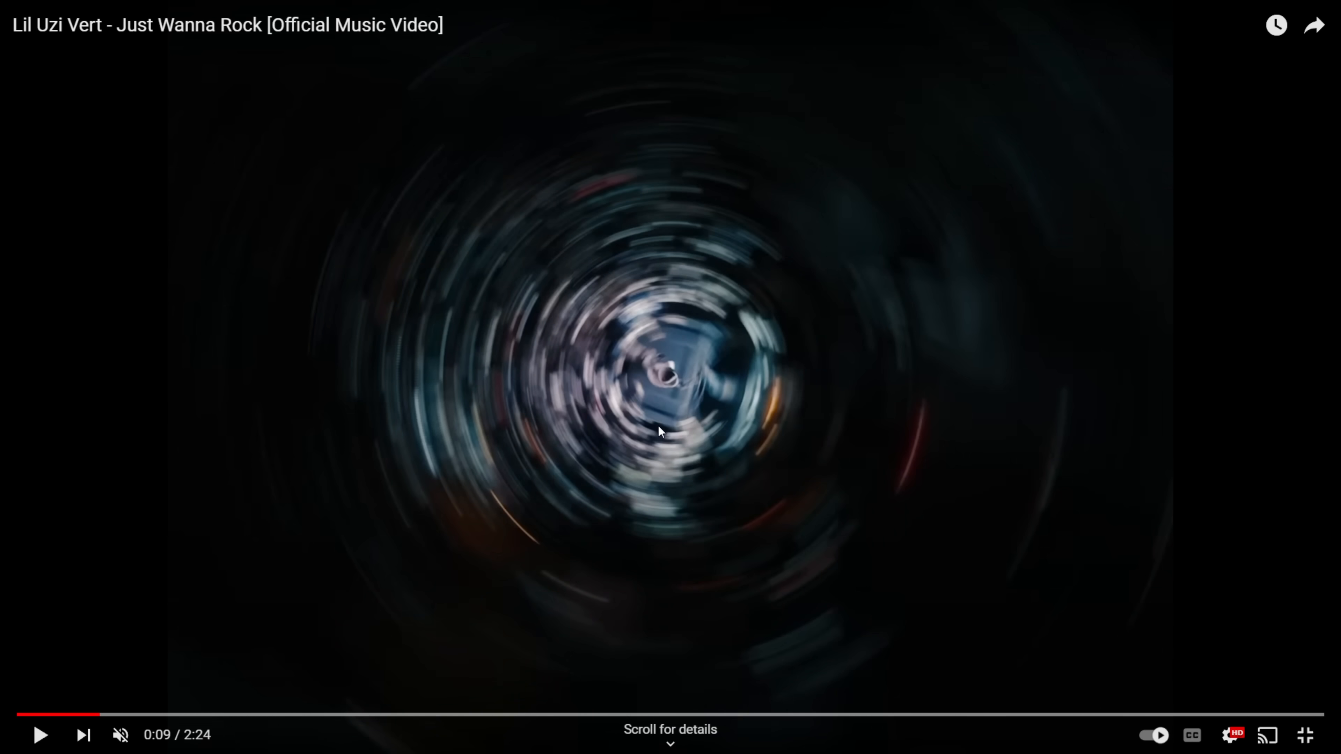
key(comma)
key(comma)
key(comma)
key(comma)
key(comma)
key(comma)
key(comma)
key(comma)
key(comma)
key(comma)
key(comma)
key(comma)
key(comma)
key(comma)
key(comma)
key(comma)
key(comma)
key(comma)
key(comma)
key(comma)
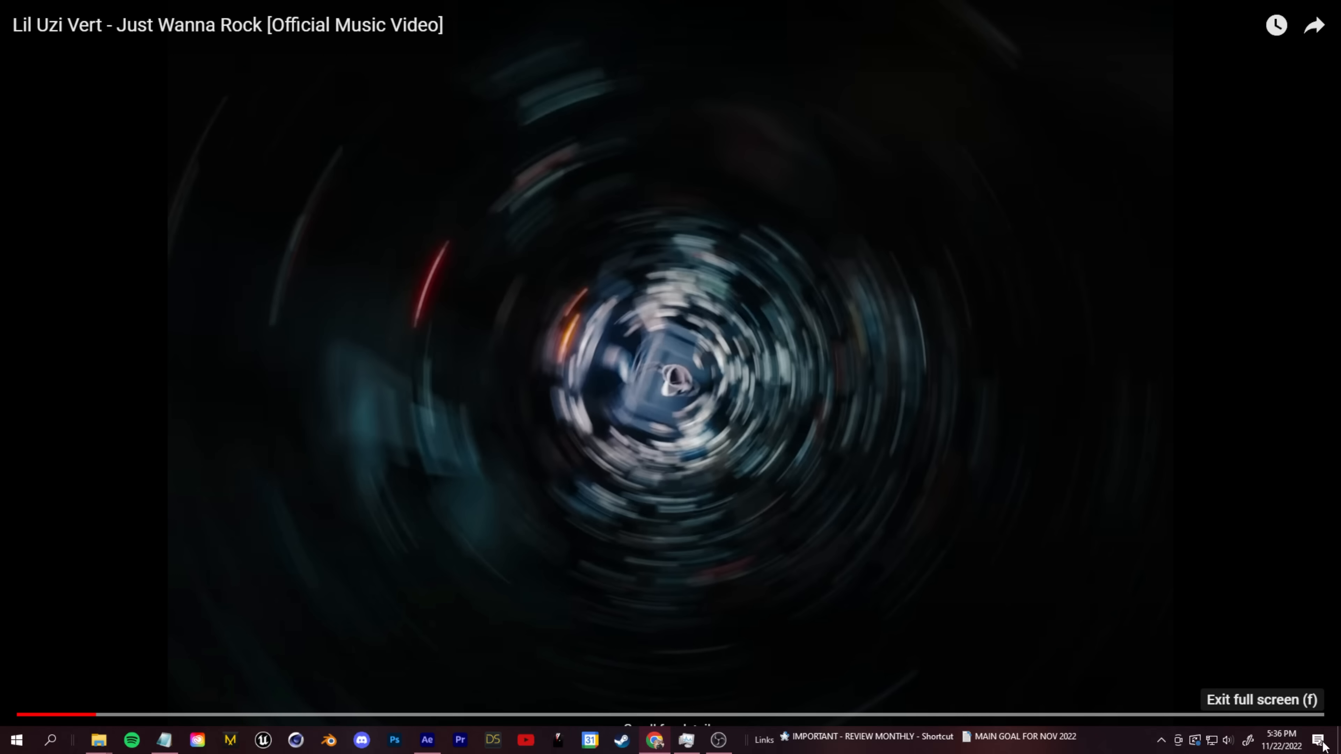
click(1305, 735)
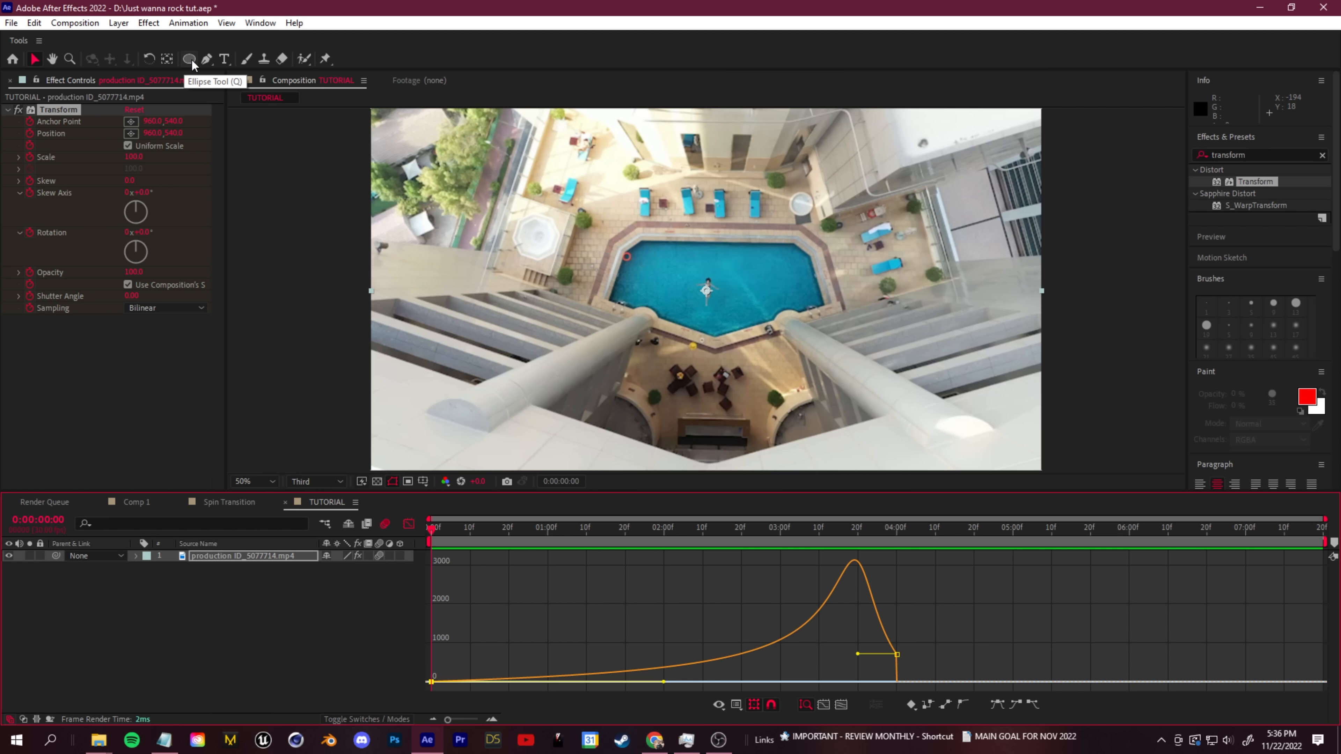
- In After Effects, duplicate the pool clip layer and draw a small elliptical mask around the swimmer on the top copy
key(q)
key(q)
key(q)
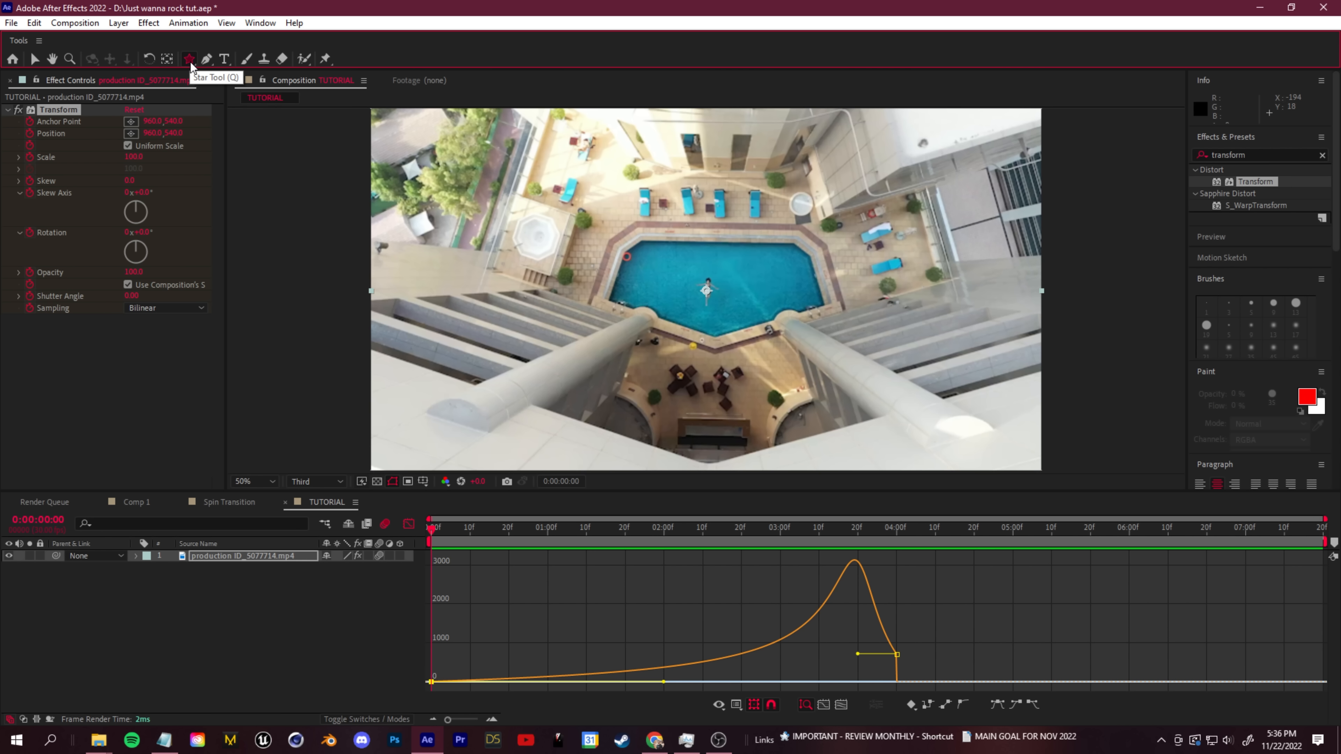
key(q)
key(q)
key(q)
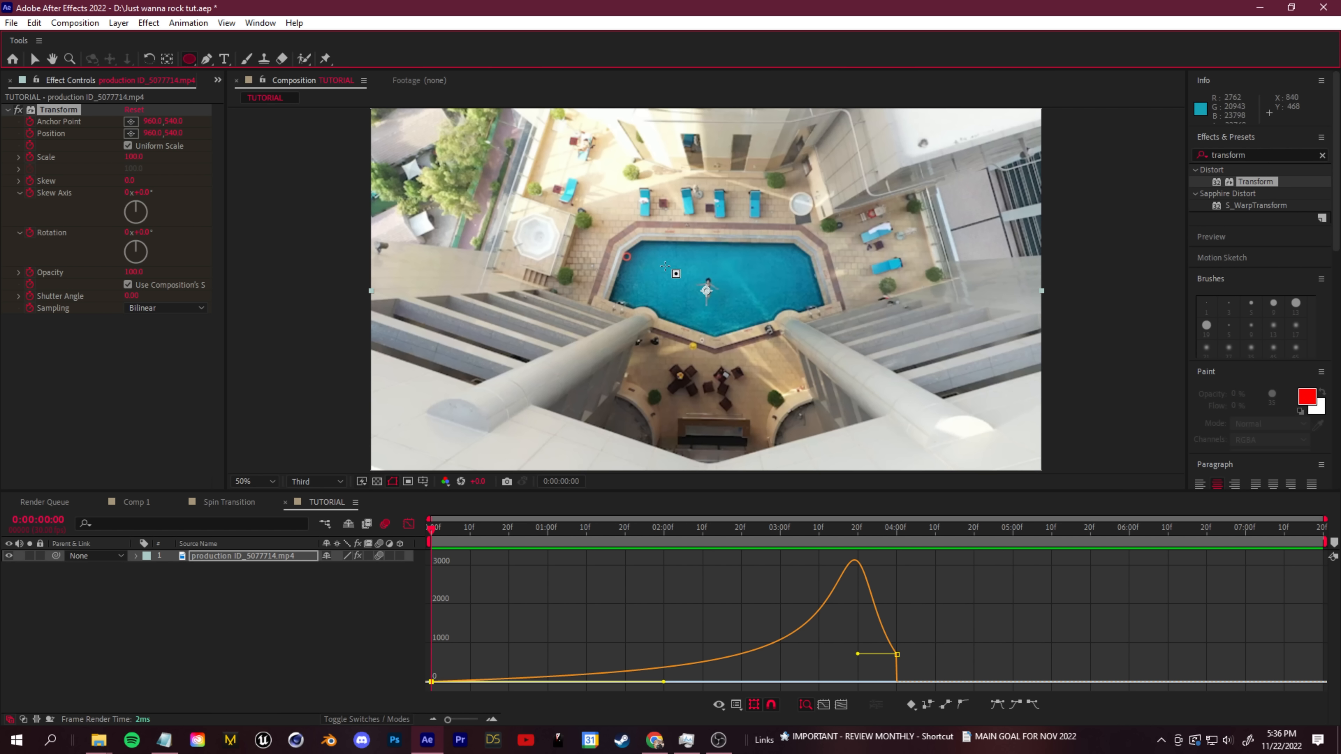
click(243, 556)
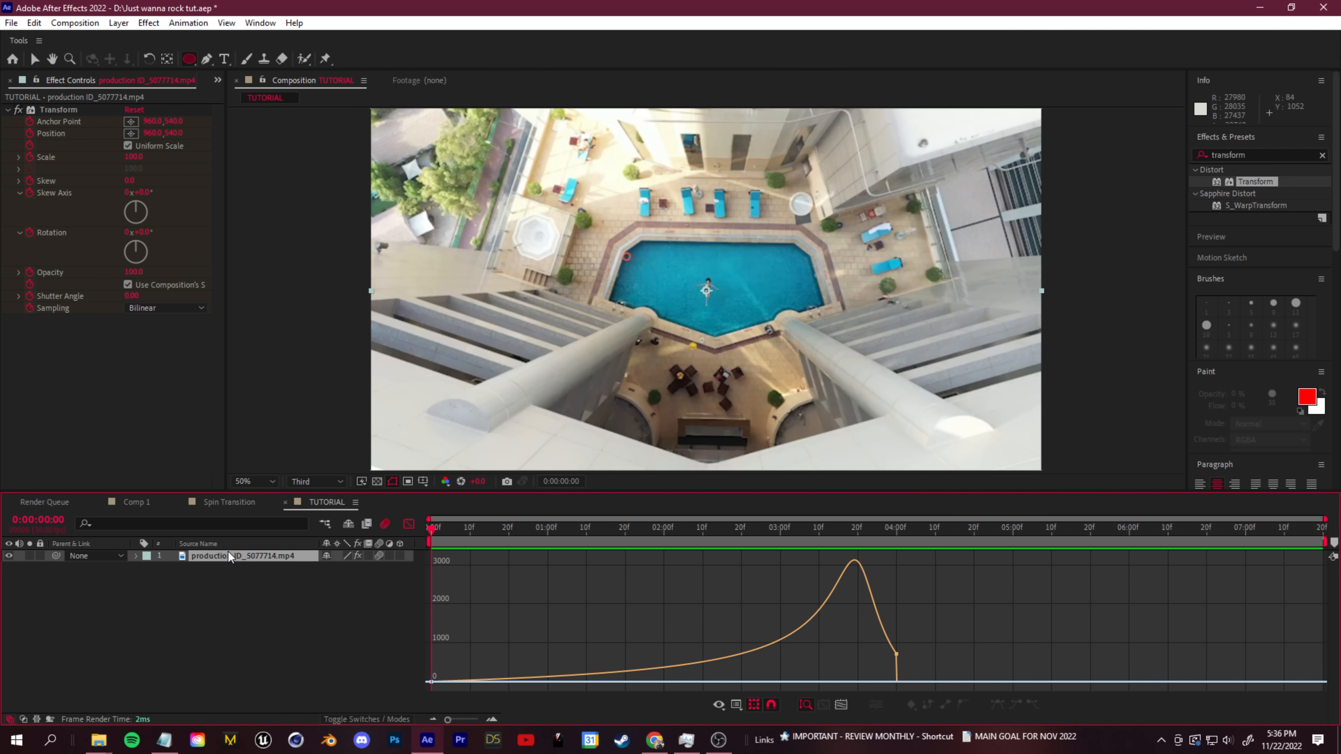
key(ctrl+d)
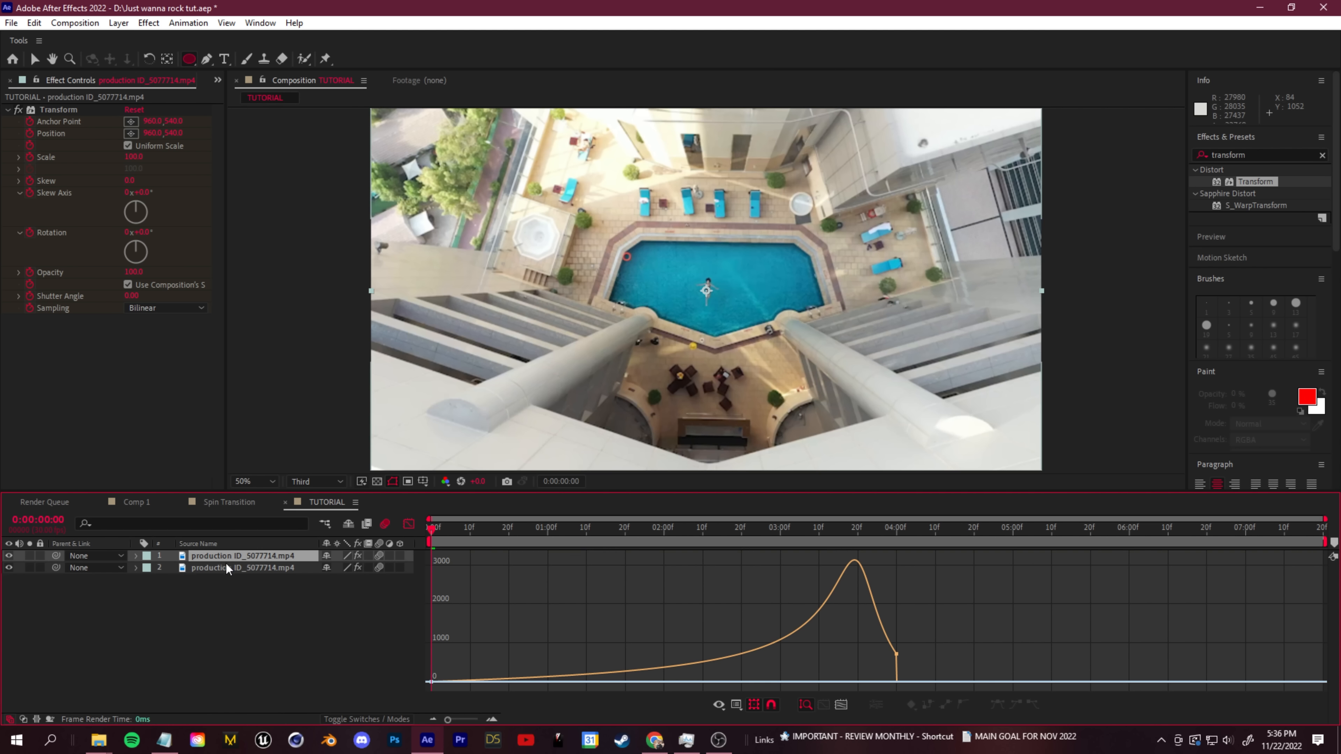
drag(681, 262, 736, 318)
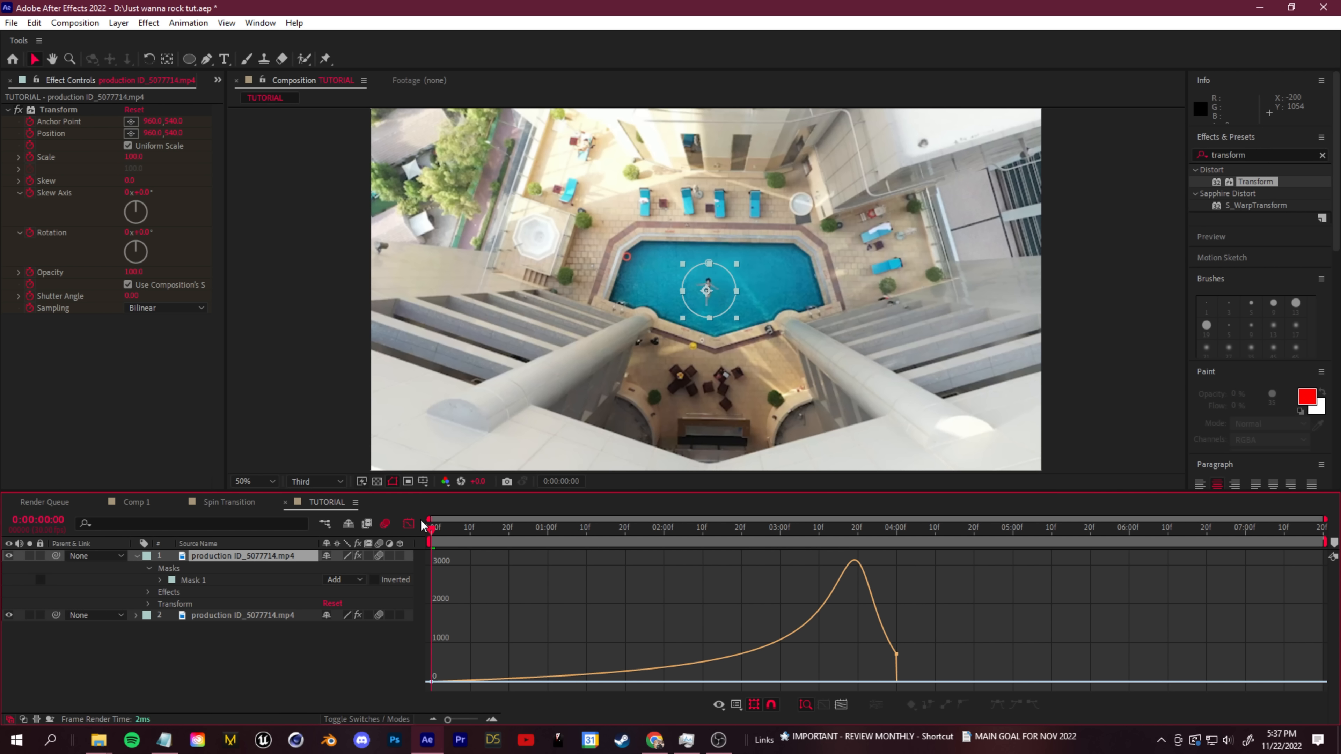
- Preview the spin, go to its fastest point at 0:00:03:19, and disable motion blur for the masked top layer
key(space)
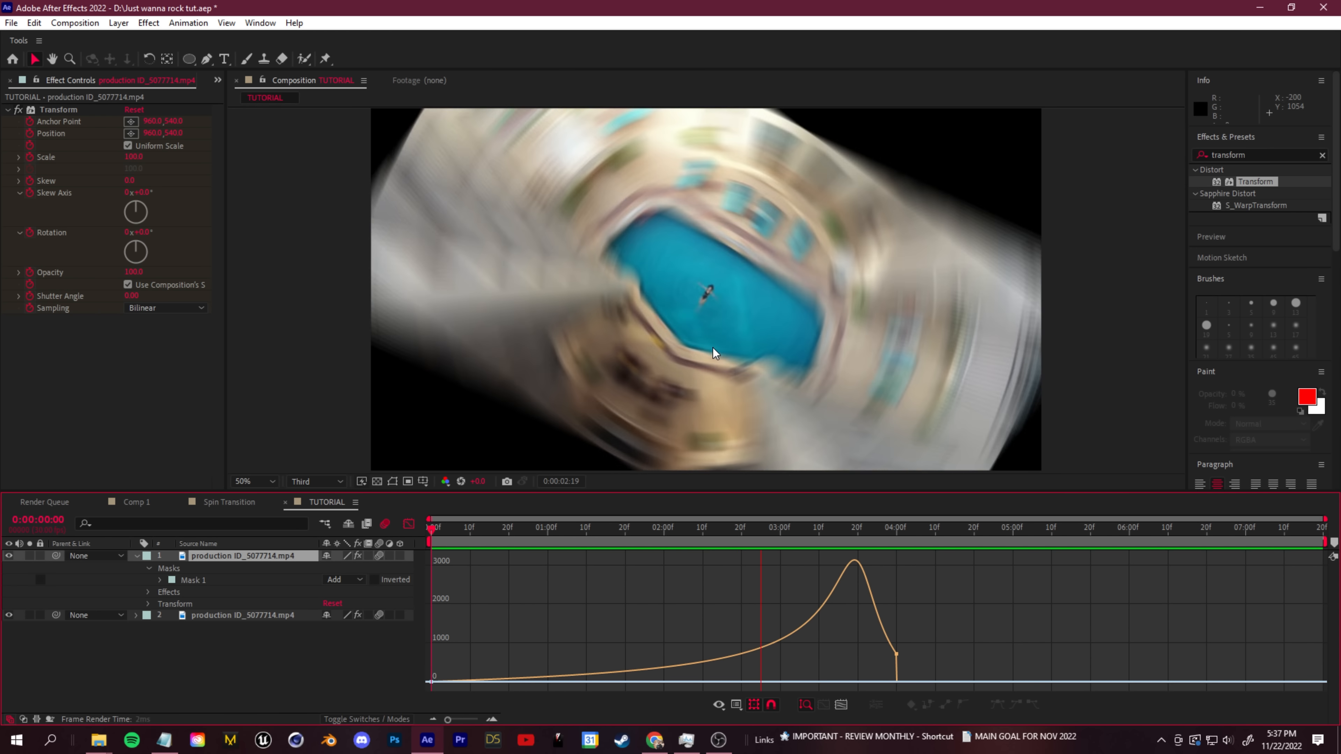
key(space)
scroll(720, 374, up, 1)
click(854, 529)
click(356, 722)
click(355, 722)
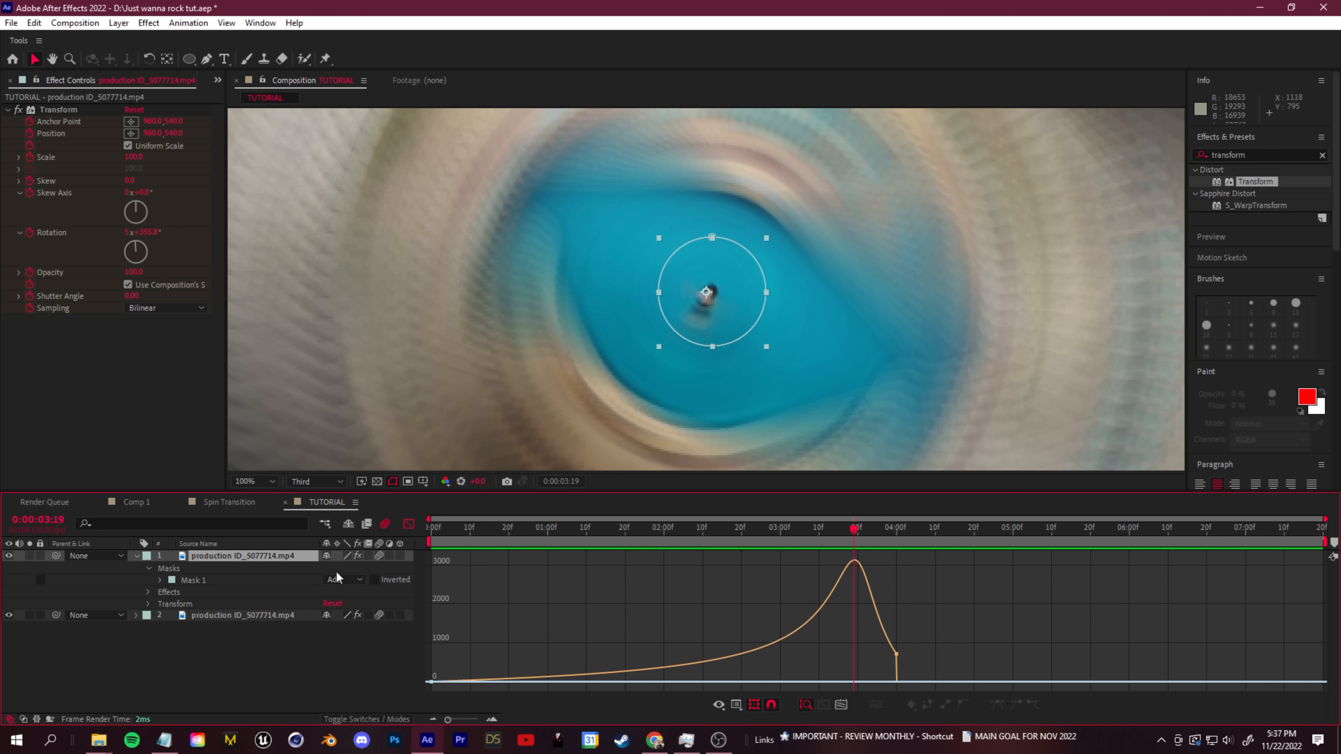
click(380, 556)
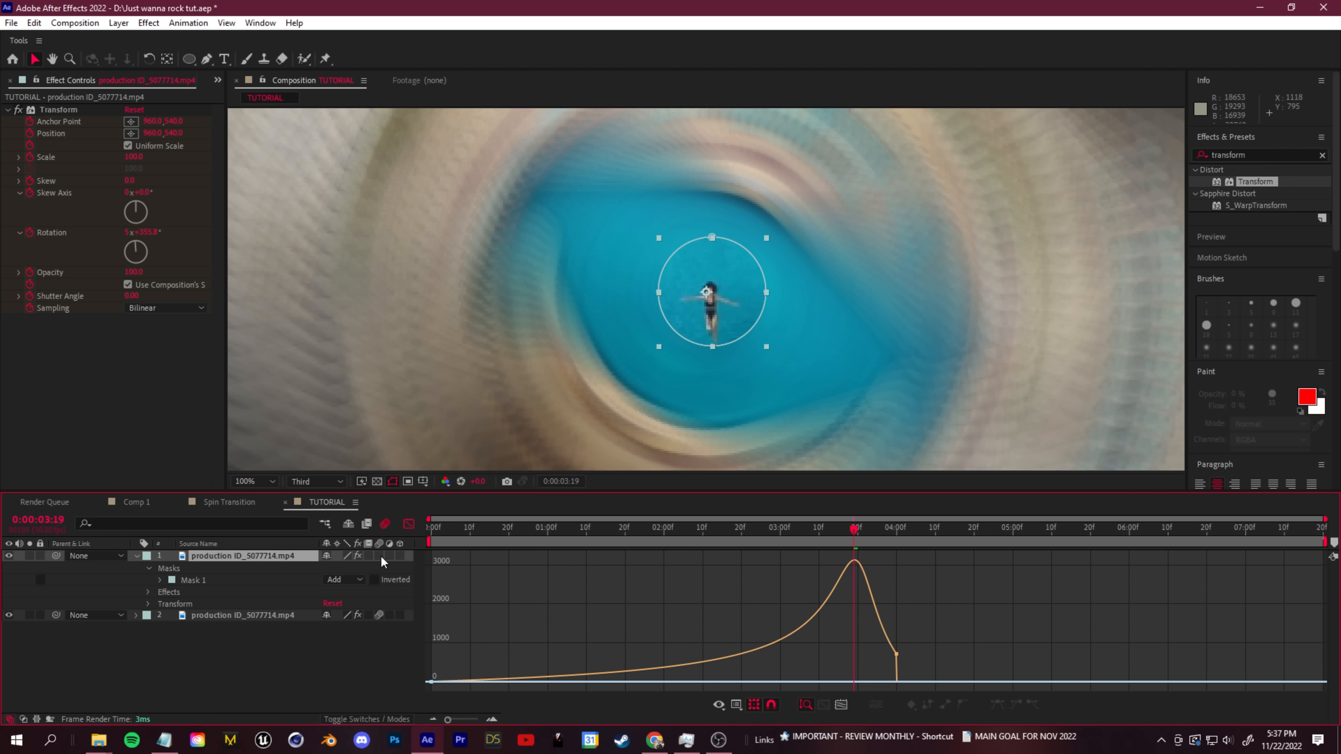
- Preview the spin from near its start to examine the swimmer inside the mask against the blurred surroundings
click(443, 529)
click(815, 365)
scroll(782, 404, down, 1)
key(space)
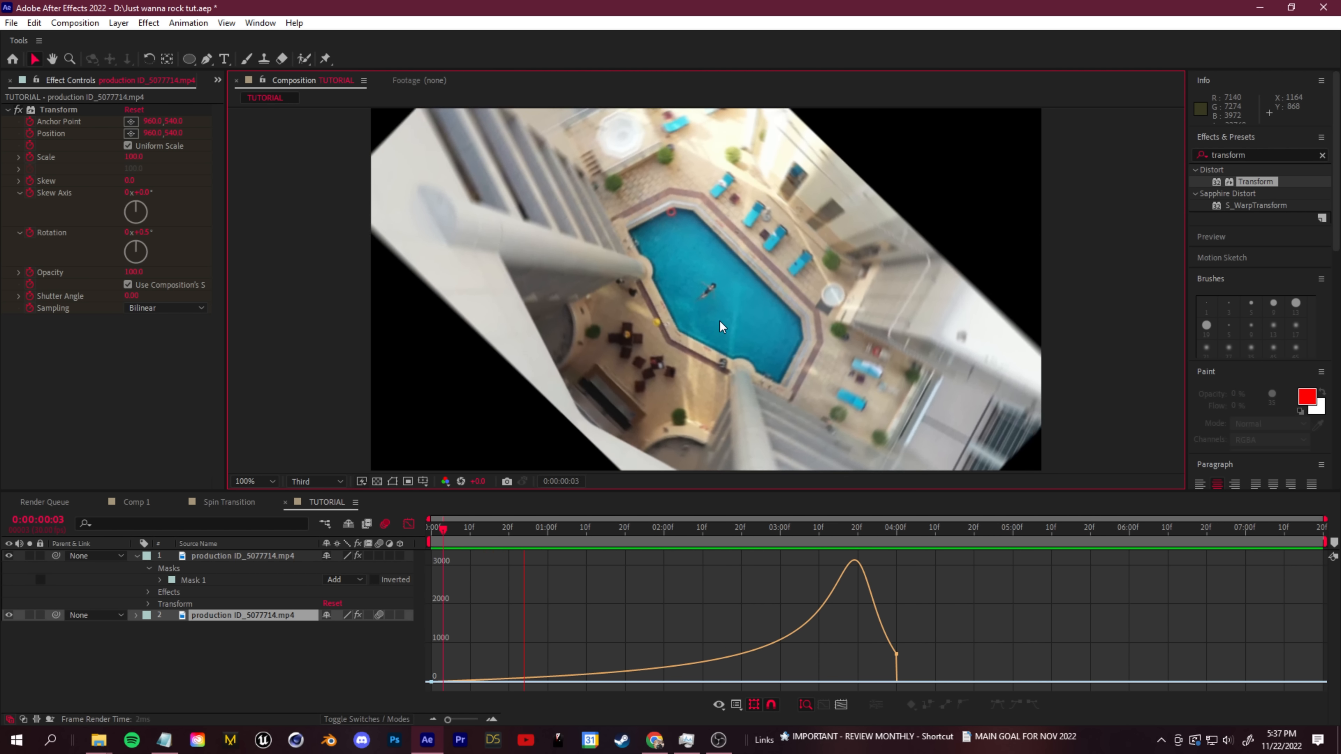
scroll(713, 372, up, 1)
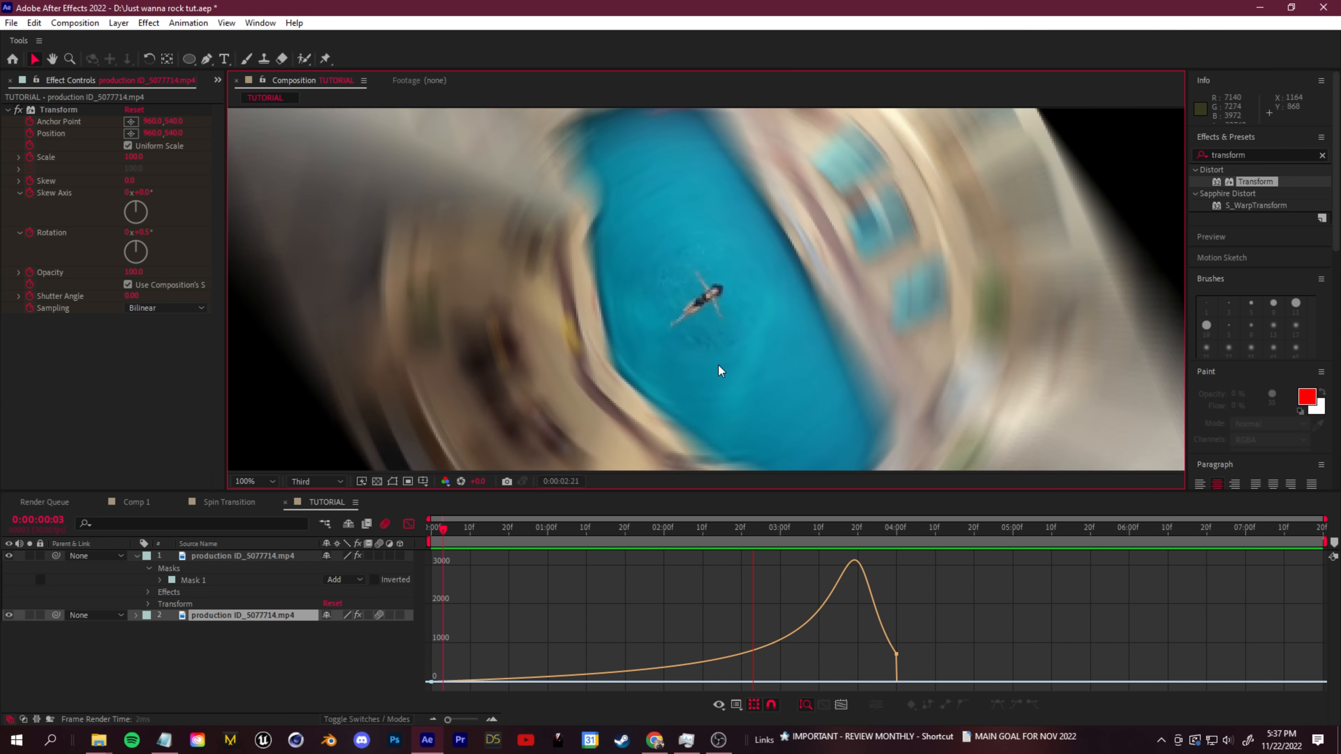
scroll(704, 370, down, 2)
scroll(580, 234, up, 4)
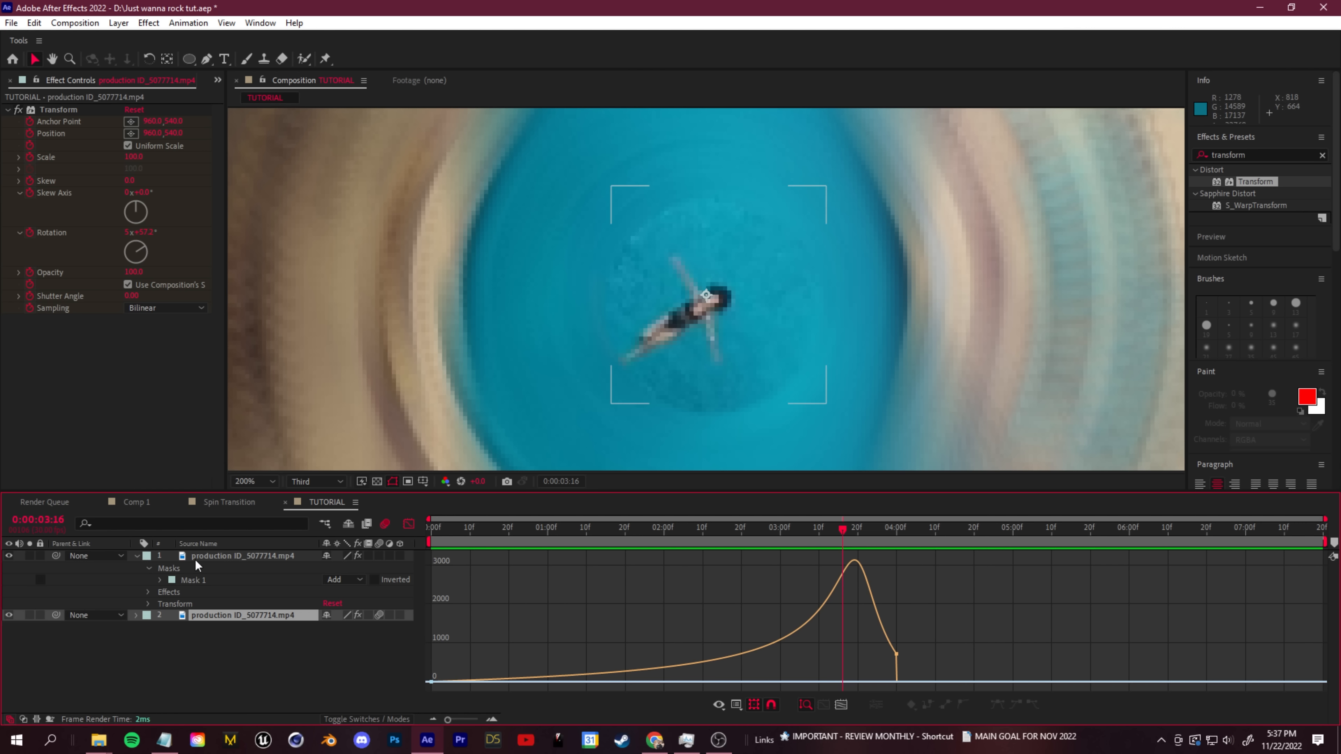
- Set the swimmer mask's feather to 47 pixels on the top layer and preview the spin
click(235, 558)
click(160, 580)
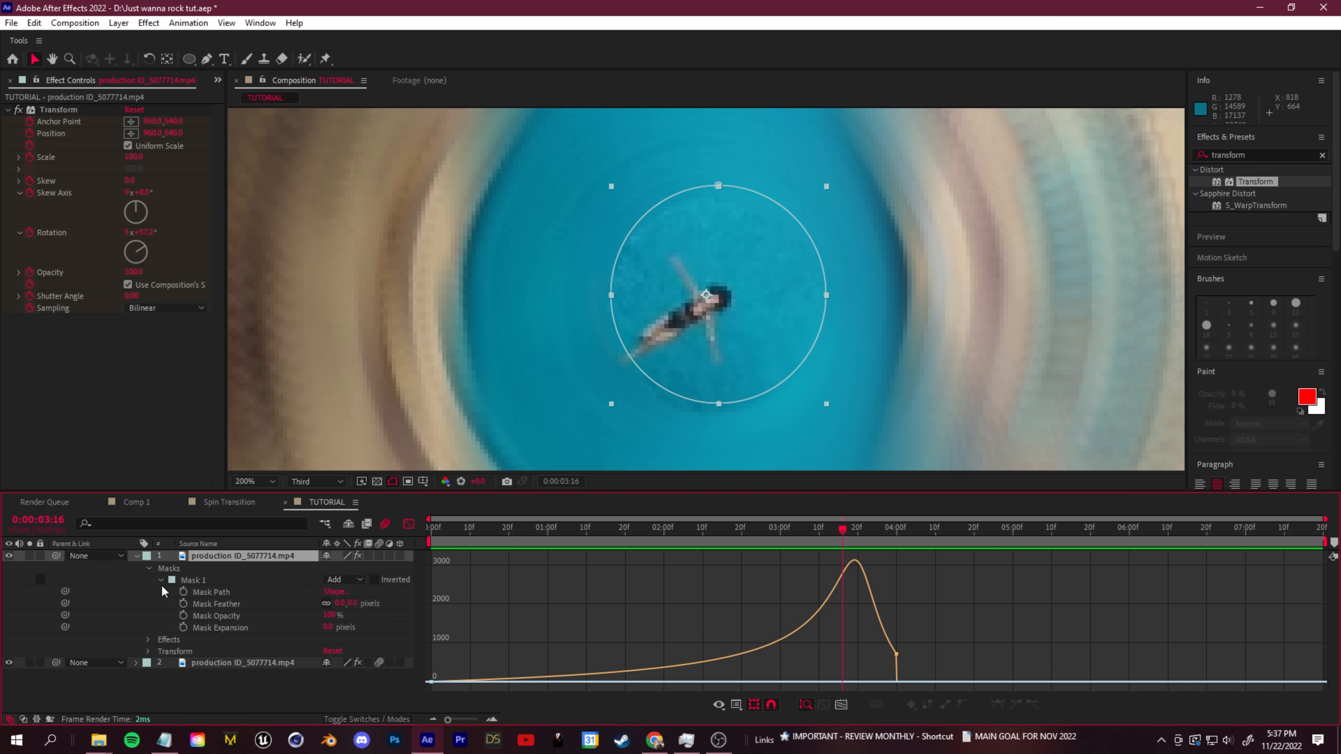
click(367, 603)
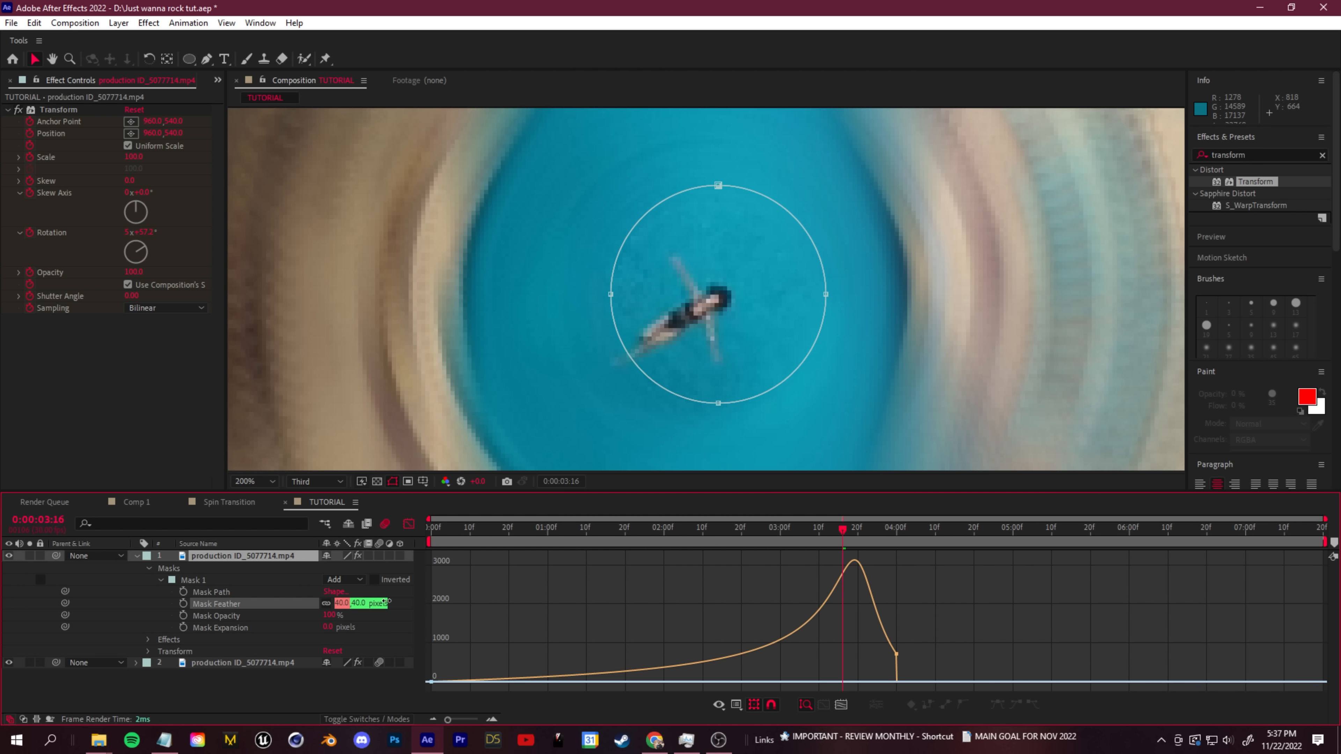
drag(387, 602, 392, 601)
scroll(725, 324, down, 2)
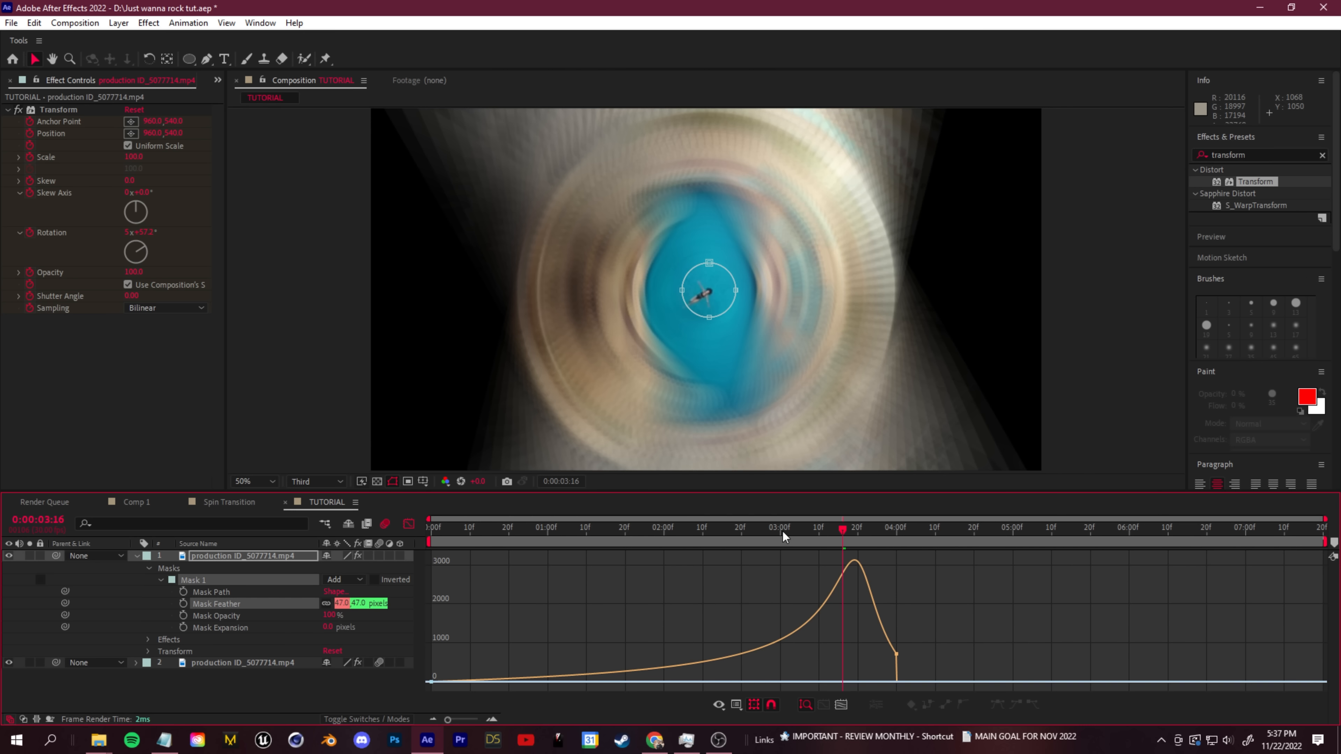
key(space)
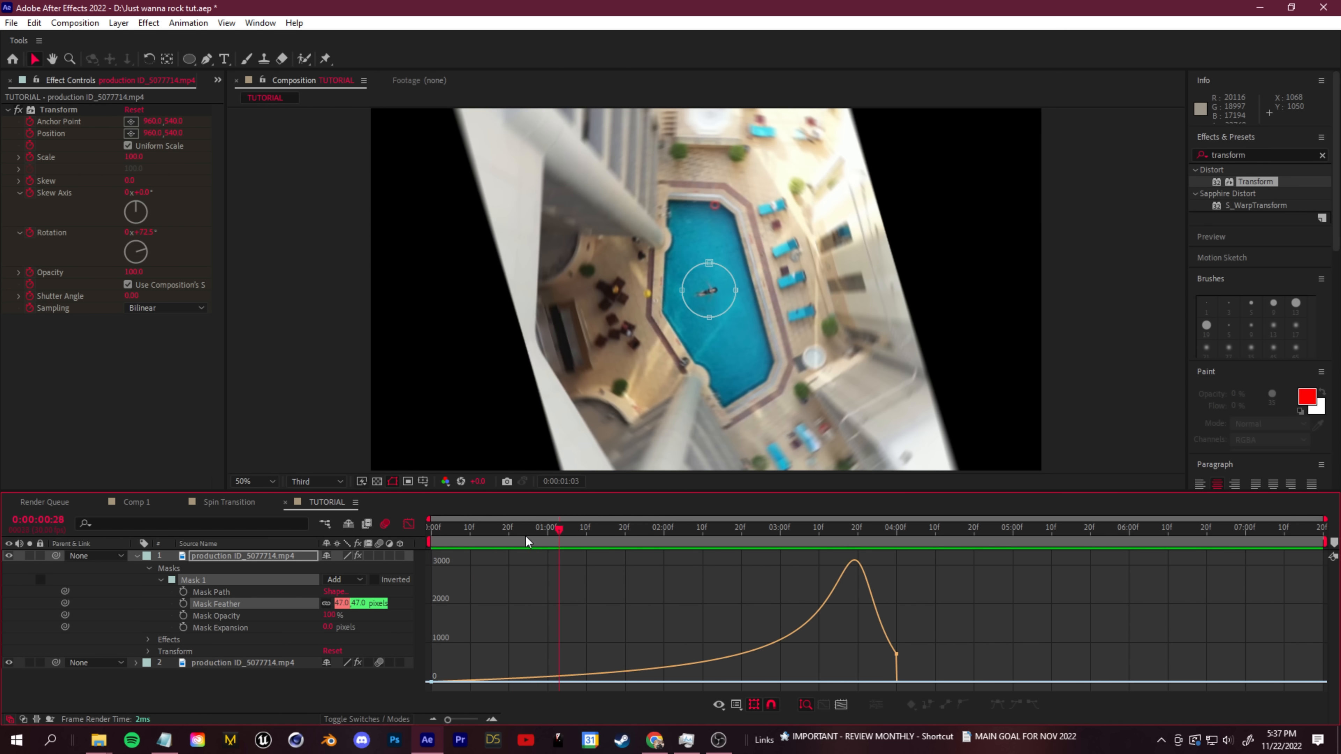
key(space)
- Collapse the masked layer's properties, leave the Graph Editor, and show the project's footage list
click(135, 555)
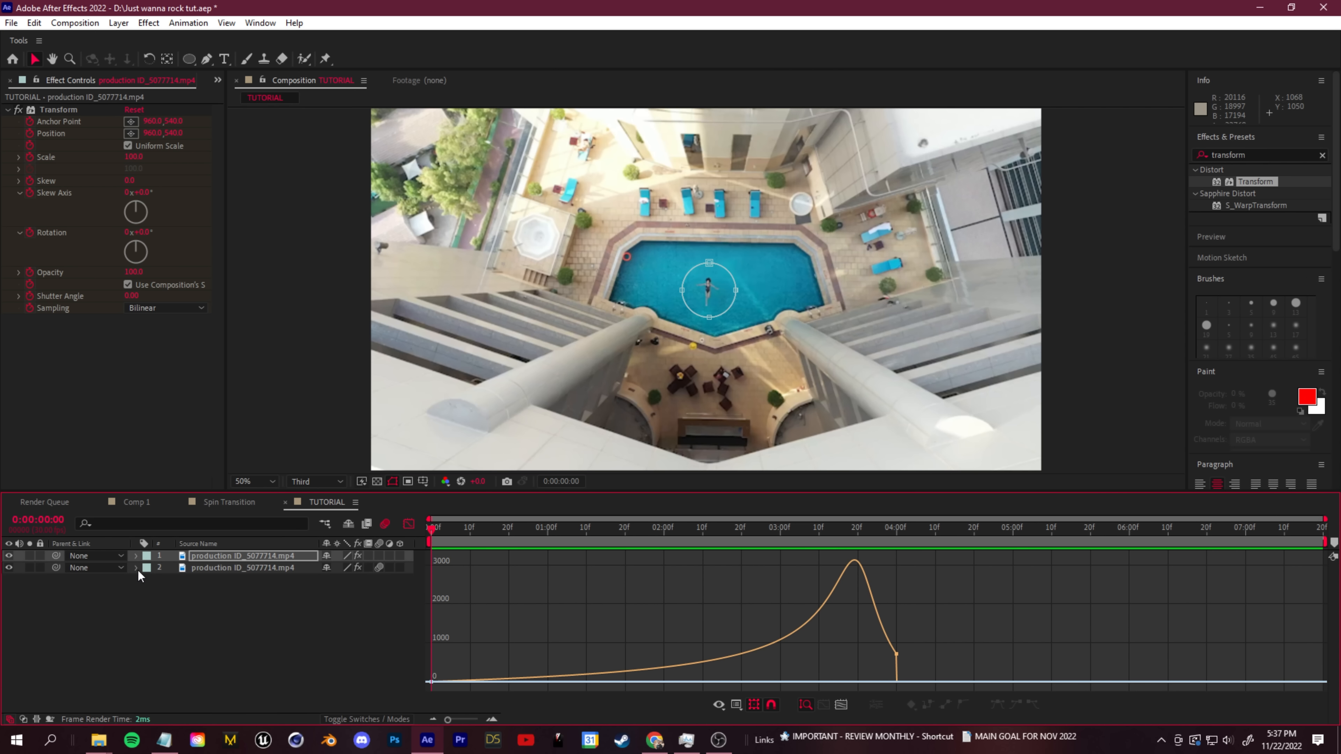
click(409, 524)
click(71, 161)
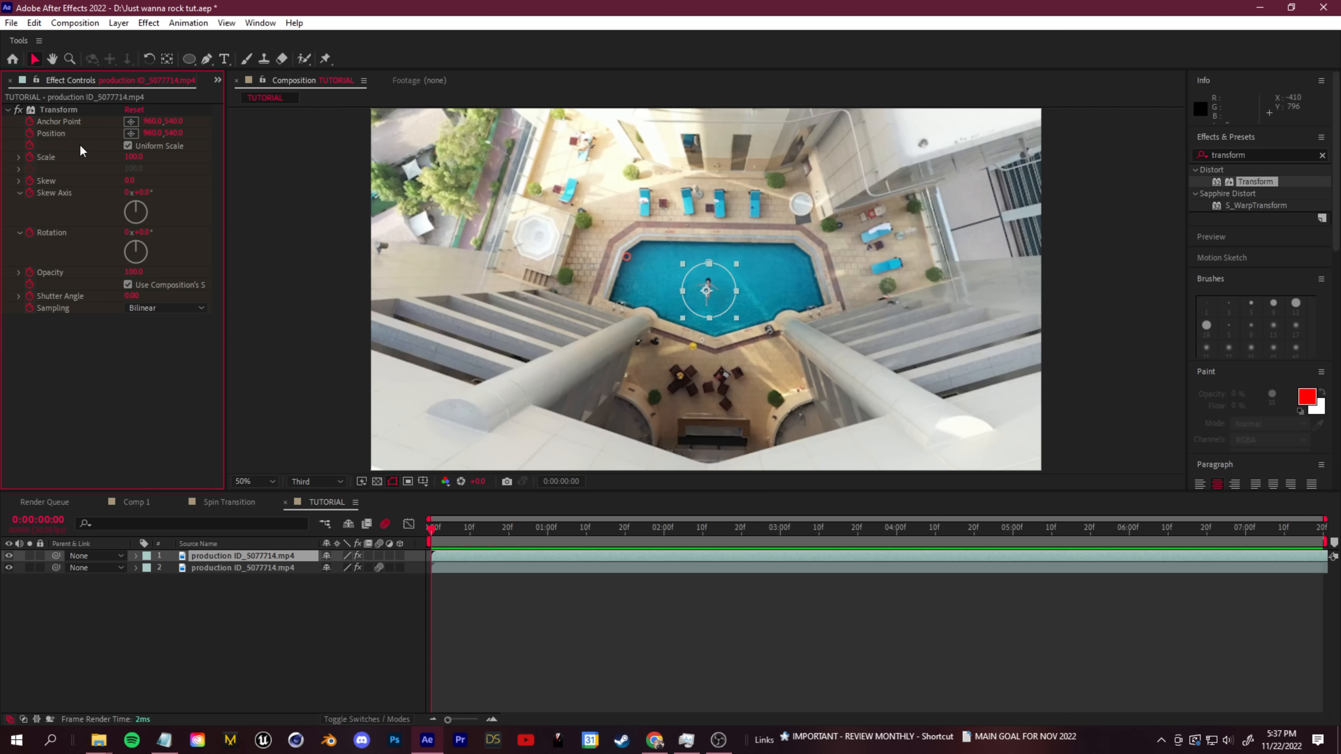
click(218, 82)
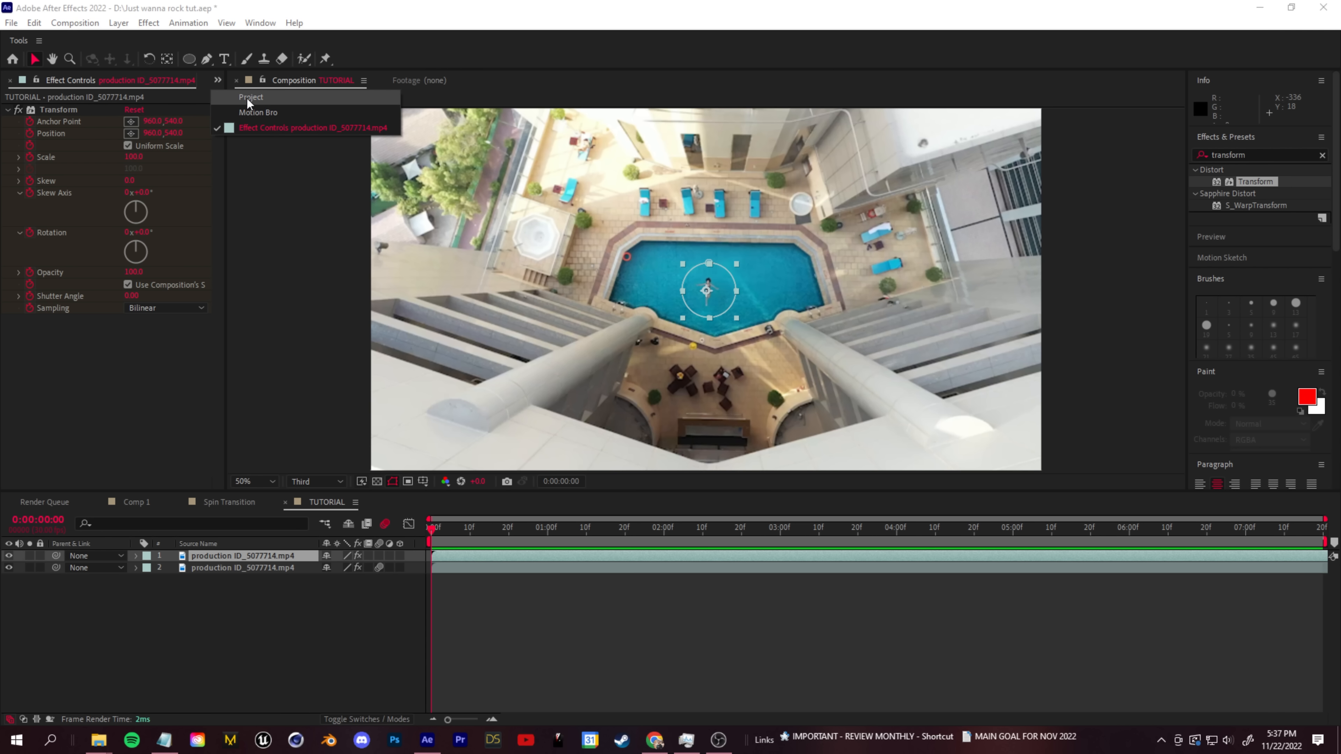
click(249, 98)
- Import Pexels Videos 1739010.mp4 from the tutorial folder into the project and preview the composition
click(99, 740)
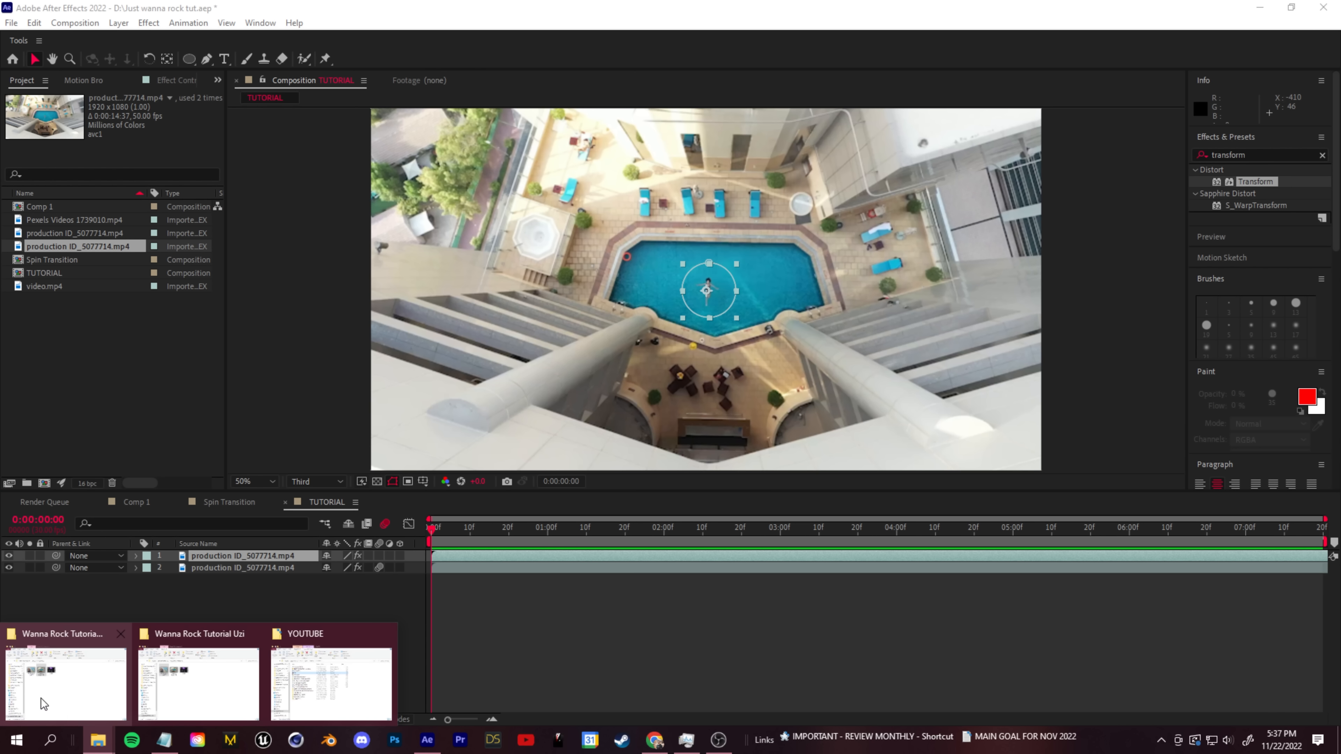
click(61, 698)
drag(570, 280, 65, 354)
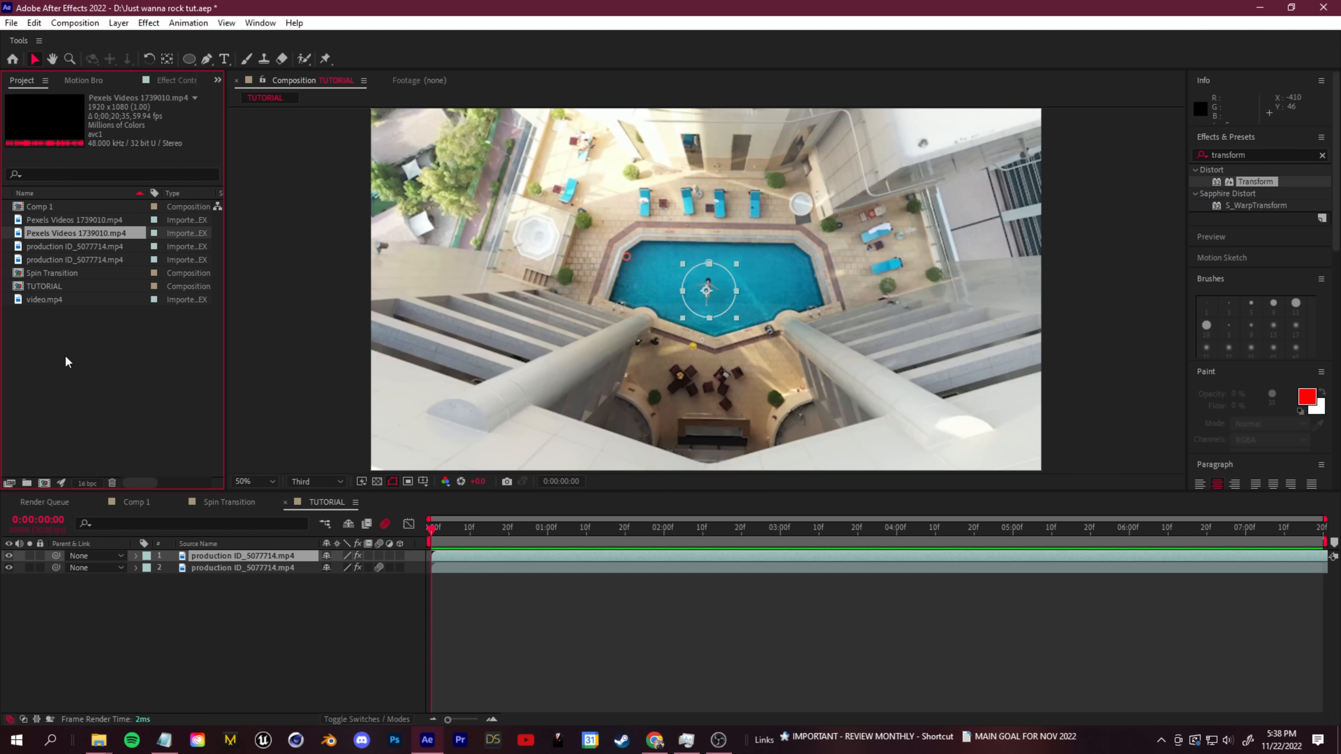
key(space)
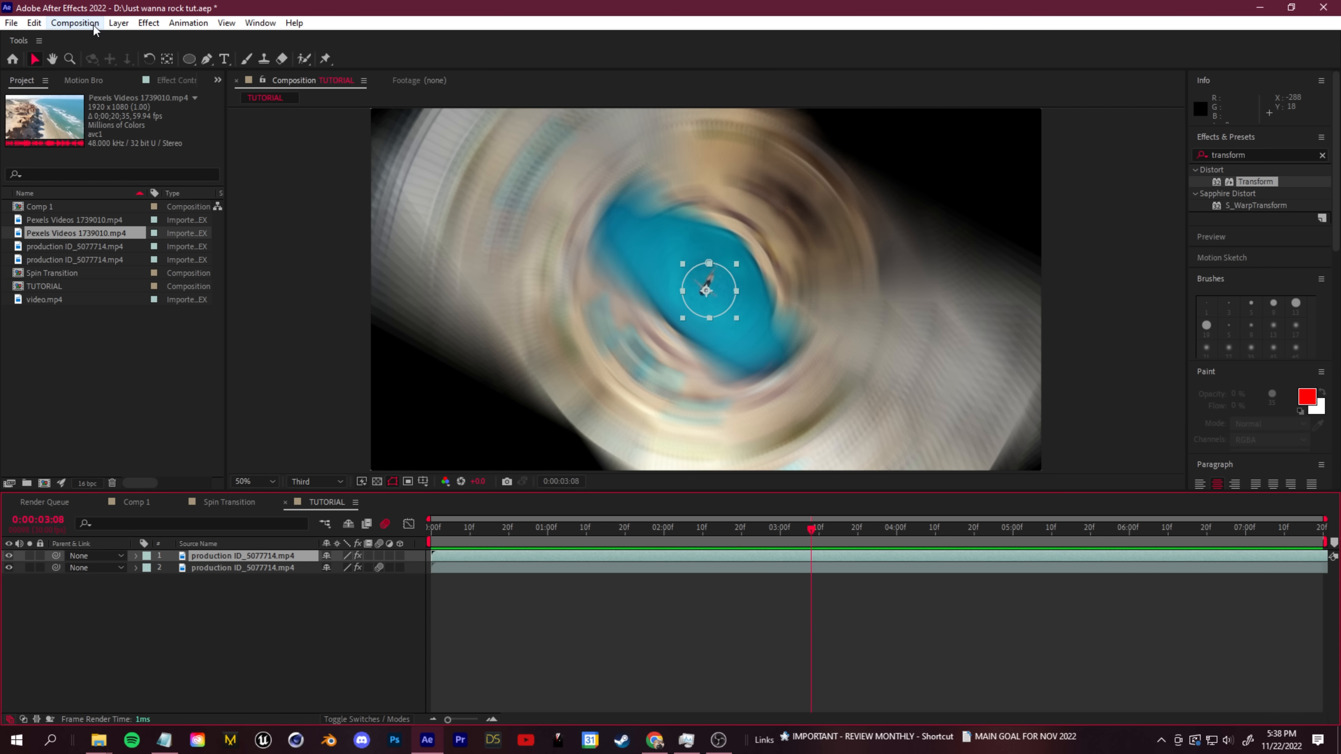
click(93, 25)
click(101, 58)
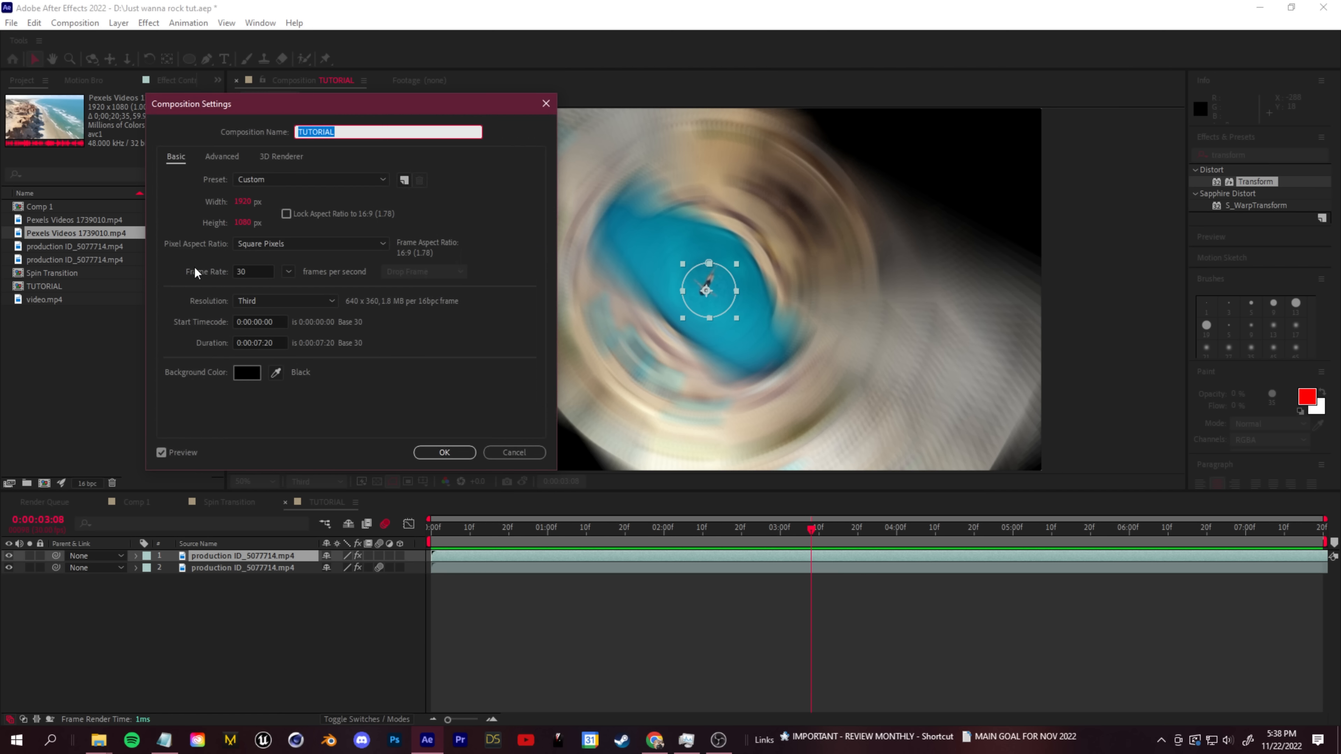
click(261, 344)
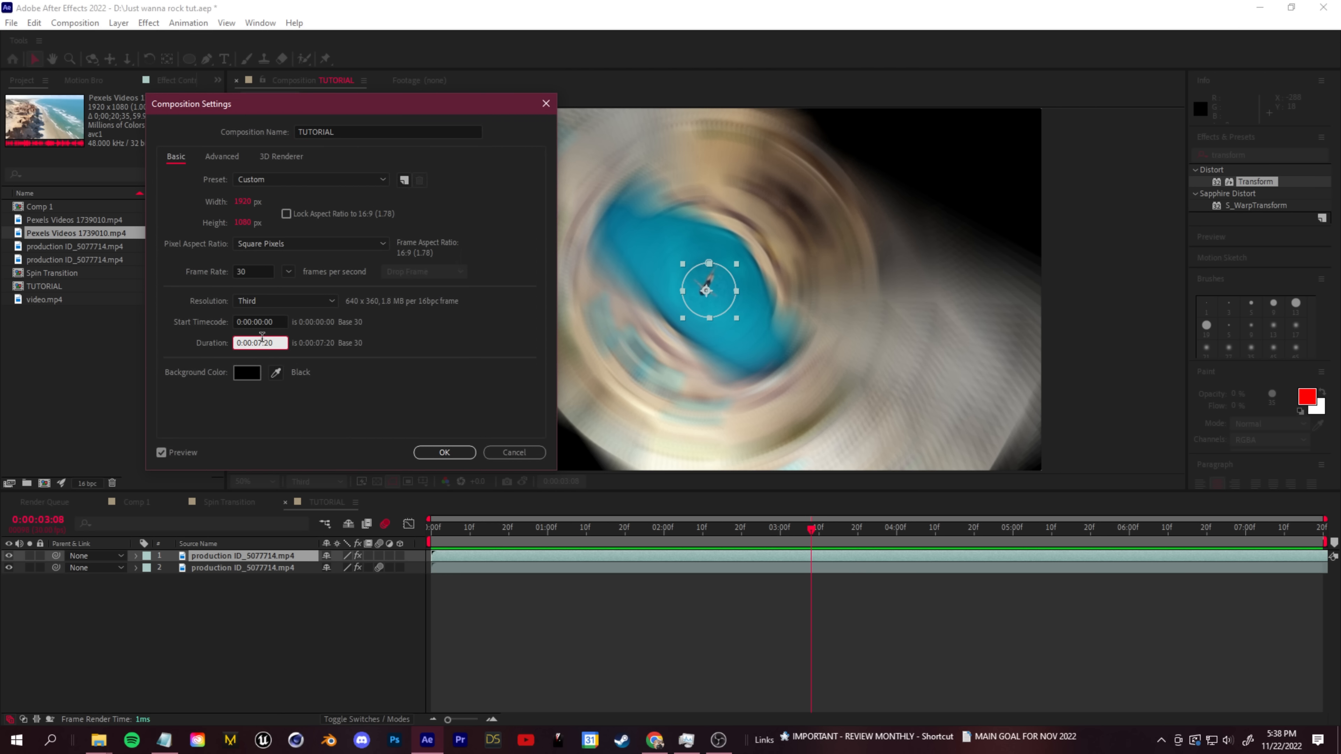
click(486, 451)
- Add Pexels Videos 1739010.mp4 as the top layer of the TUTORIAL composition, starting at 0:00:04:00
click(896, 530)
drag(60, 234, 242, 554)
drag(543, 558, 1007, 560)
drag(937, 532, 901, 578)
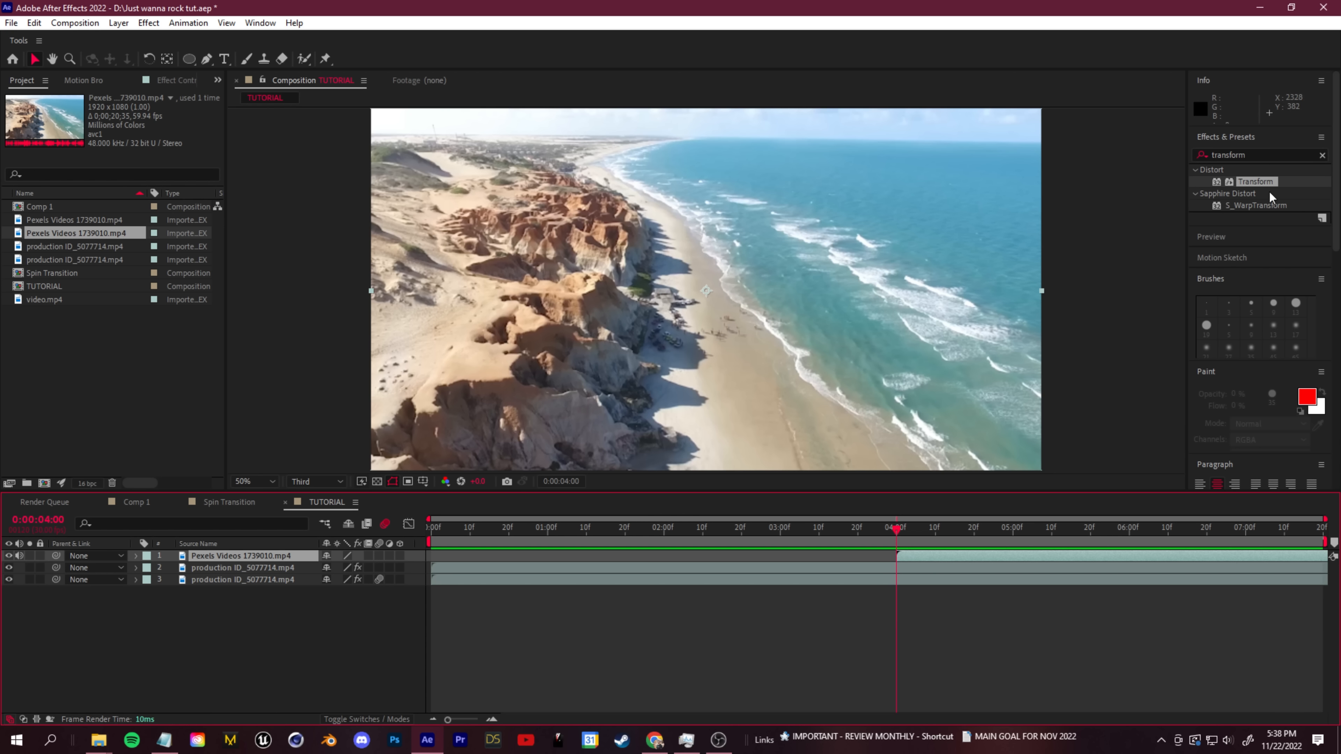
- Apply the Transform effect to the beach layer and keyframe its Rotation from -180° at 0:00:04:00 to 0° at 0:00:04:20
drag(1108, 383, 928, 554)
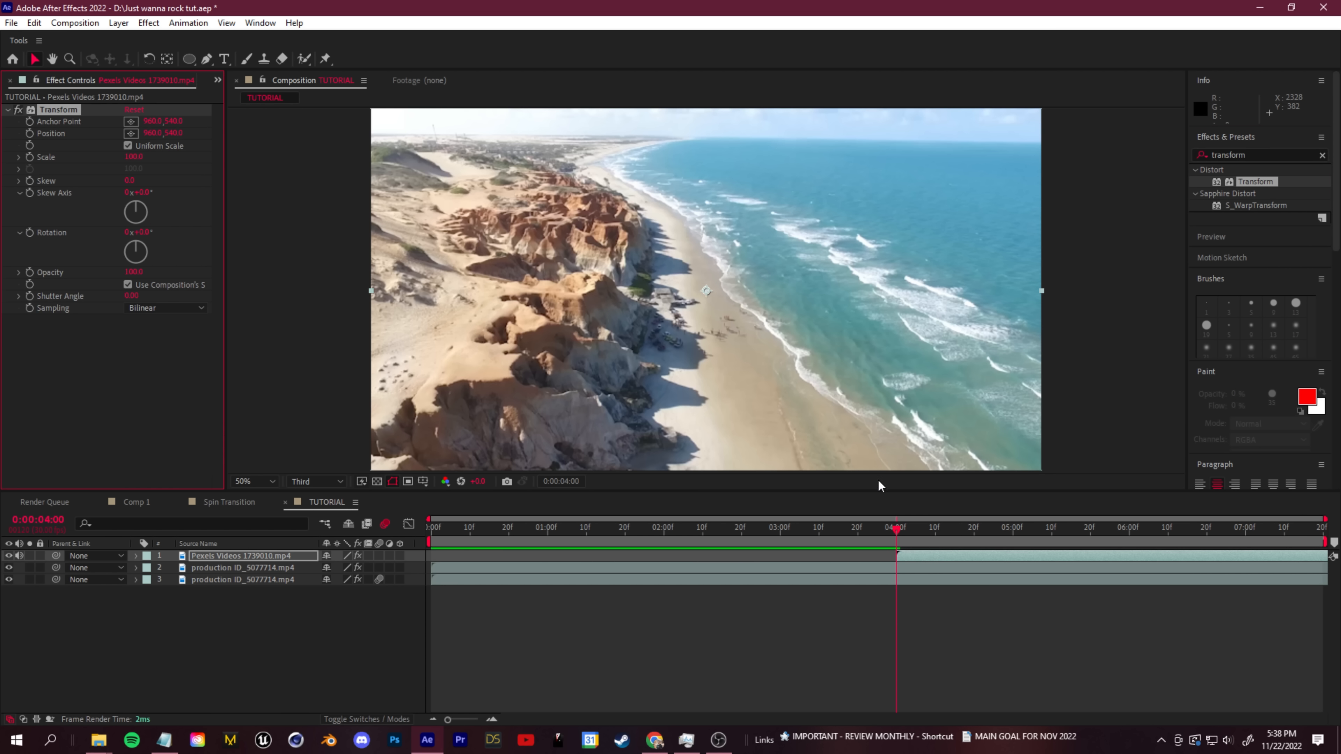
mouse_move(136, 249)
mouse_down()
mouse_move(128, 259)
mouse_move(127, 238)
mouse_up()
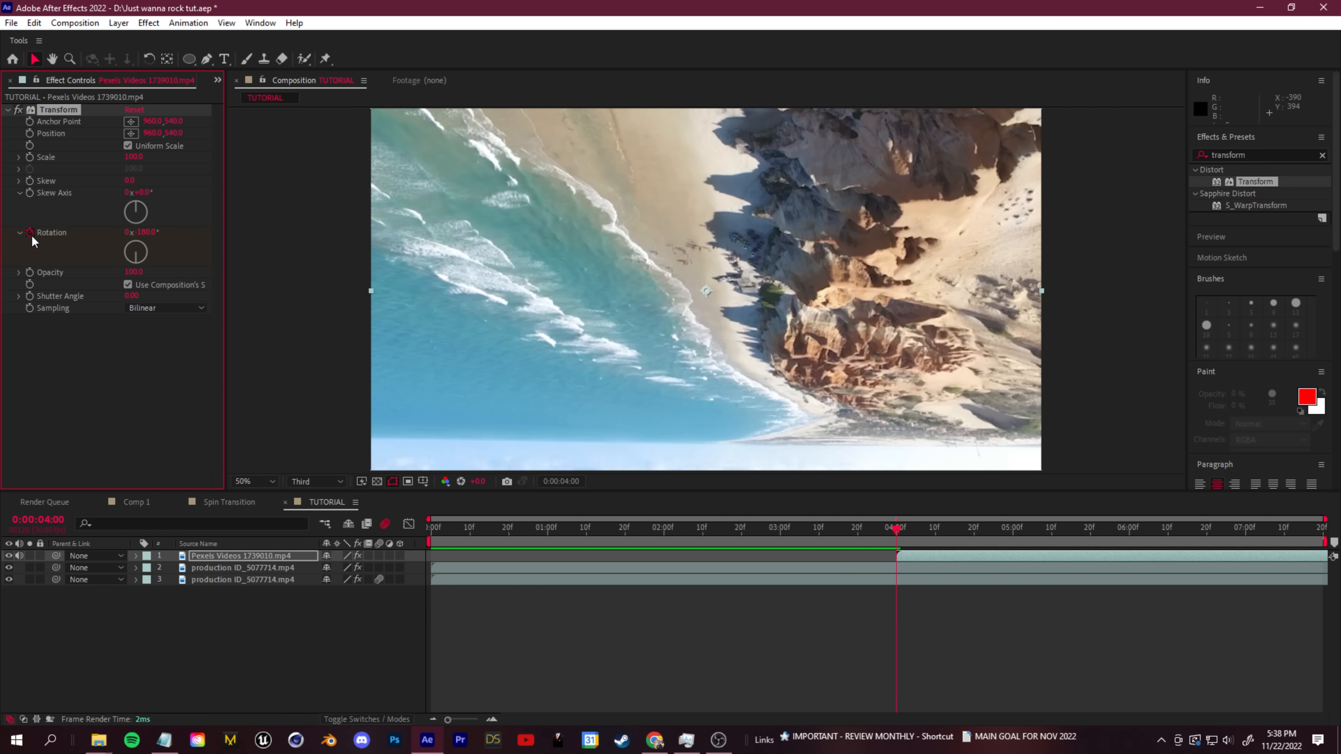
drag(900, 533, 974, 529)
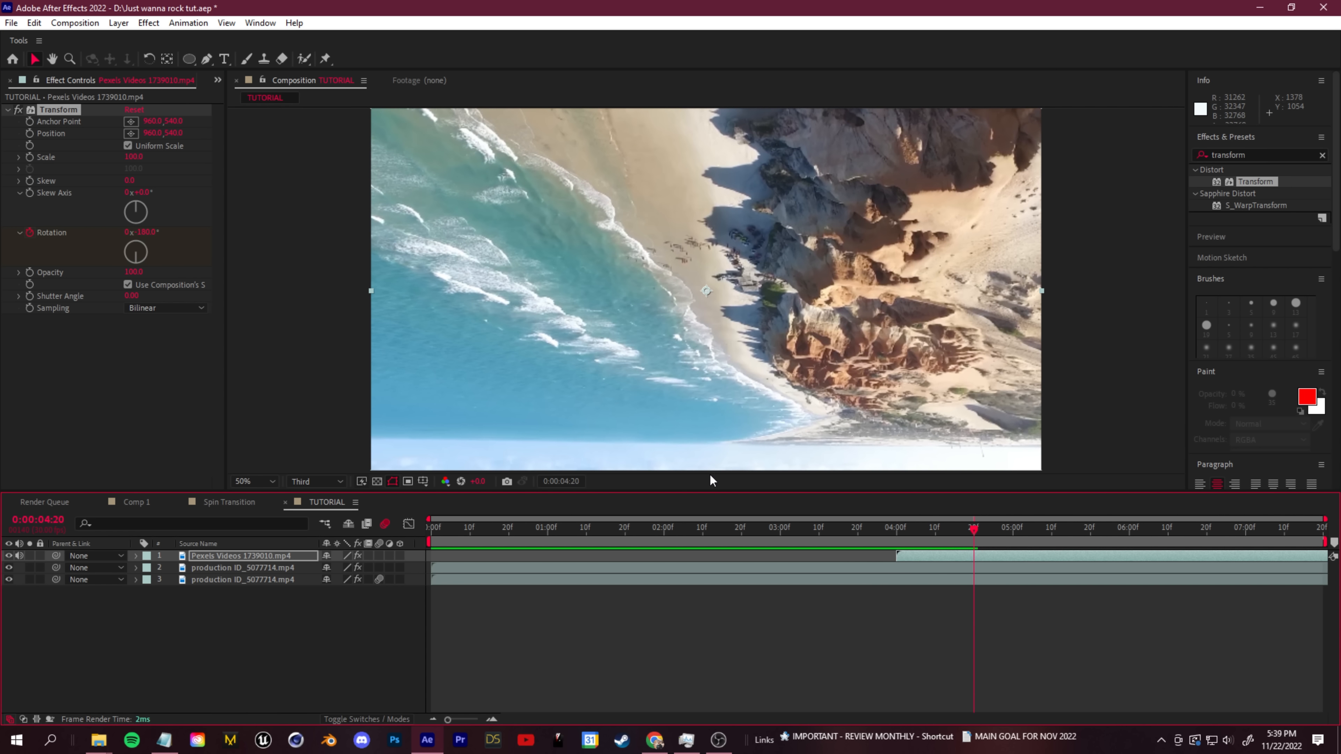
click(134, 109)
- Reveal the beach layer's Transform effect keyframes, enable motion blur on that layer and preview the composition
click(135, 556)
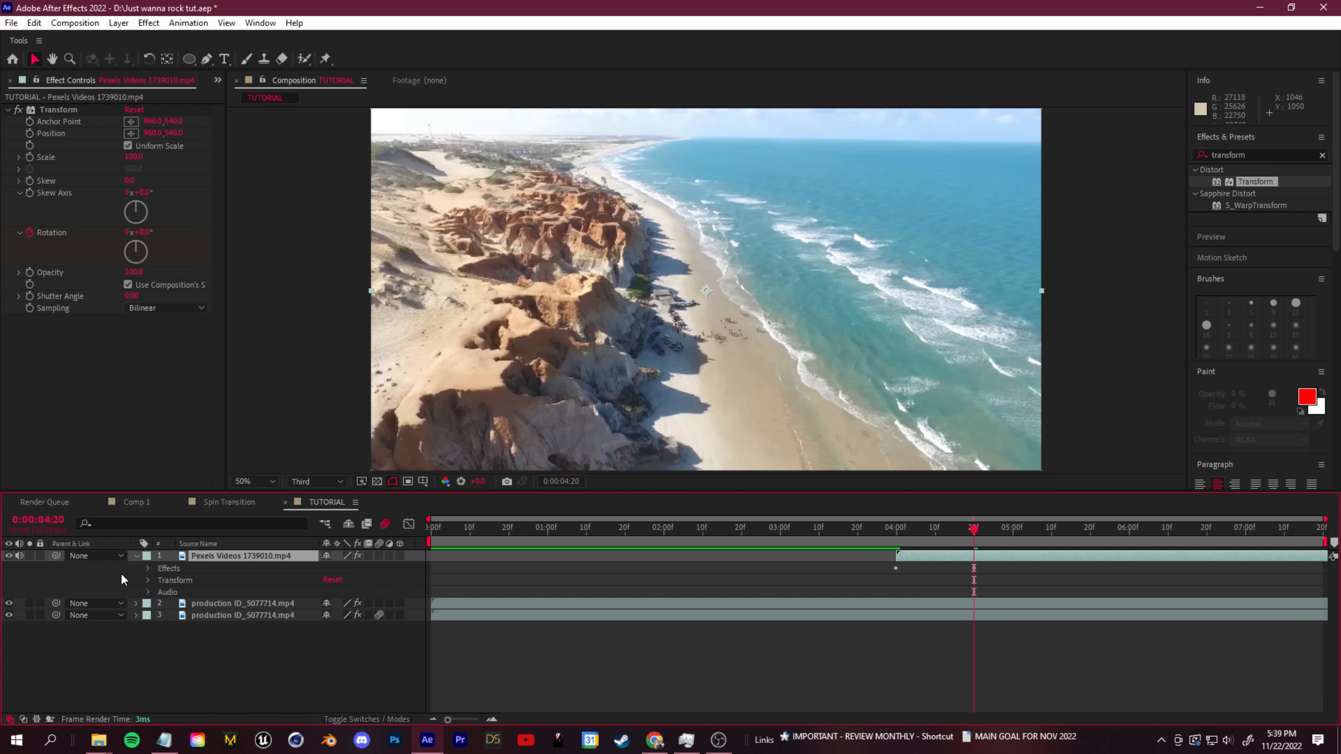
click(147, 569)
click(159, 580)
scroll(159, 581, down, 1)
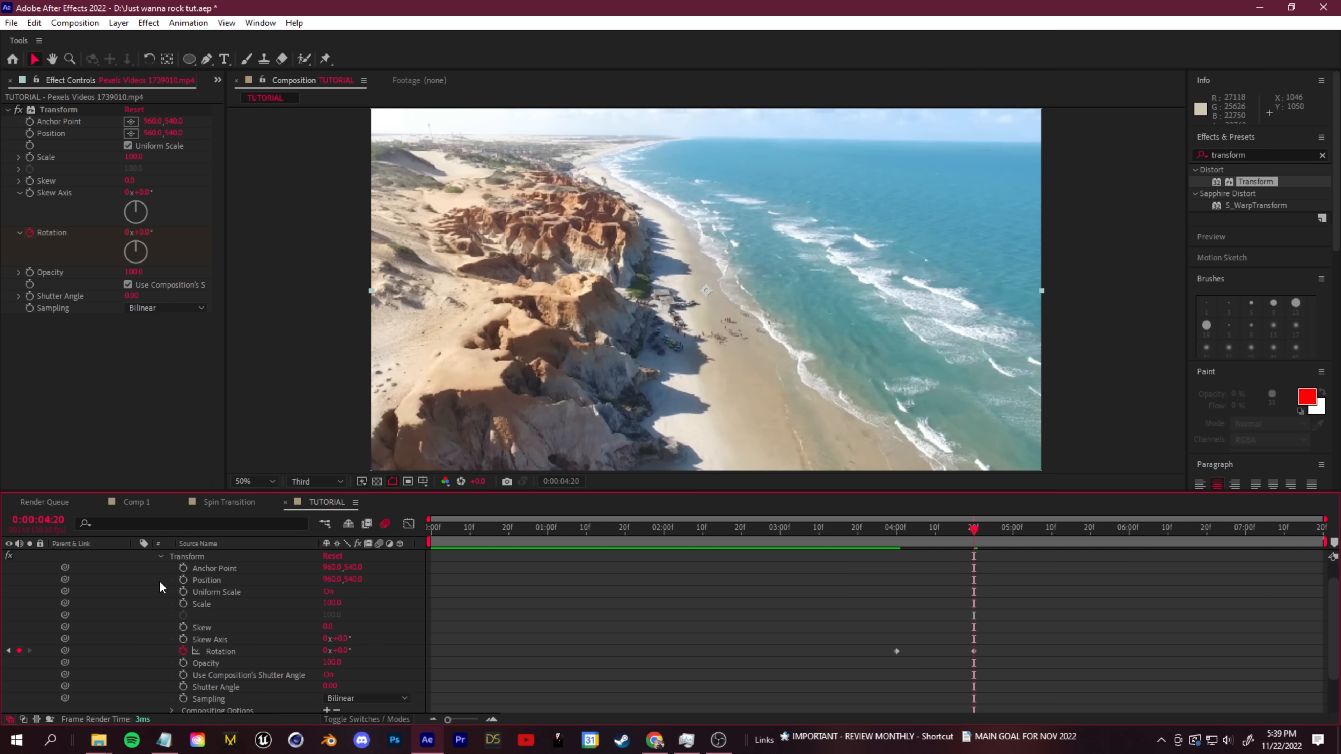
drag(968, 528, 928, 529)
scroll(397, 558, up, 1)
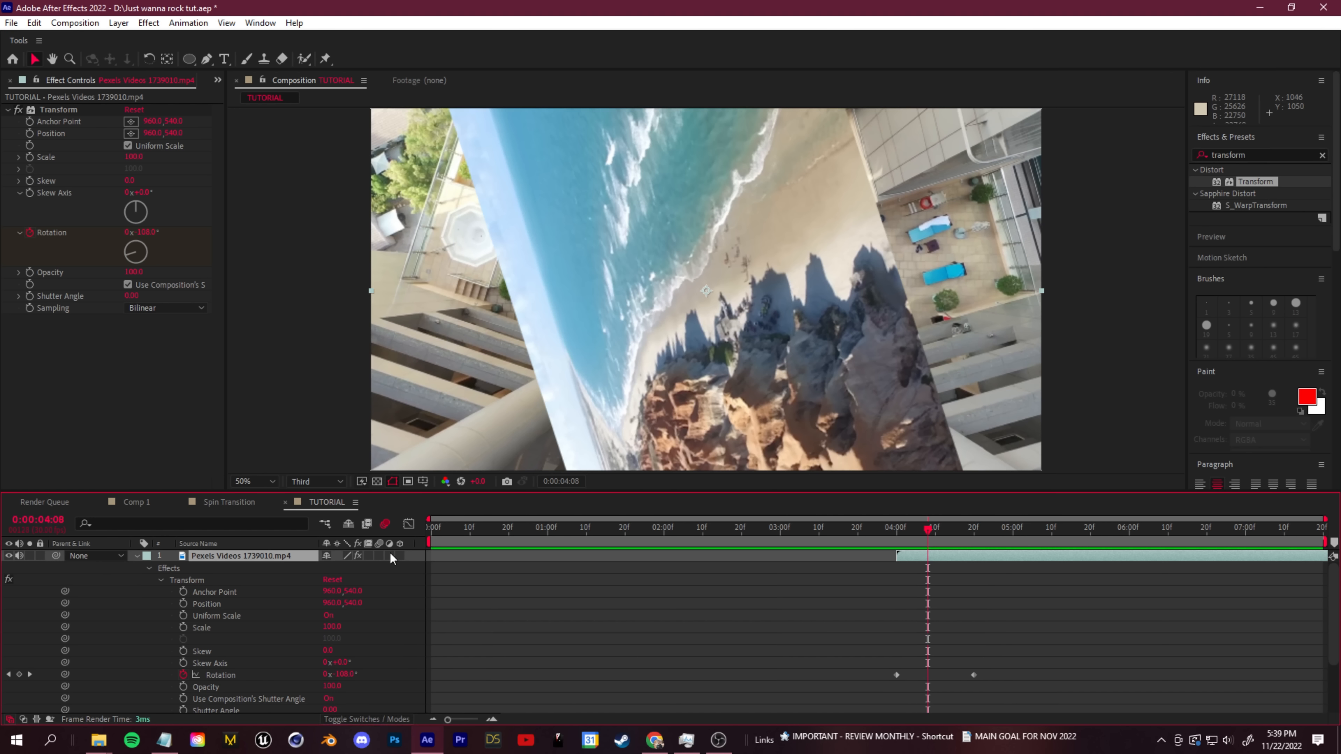
click(380, 556)
key(space)
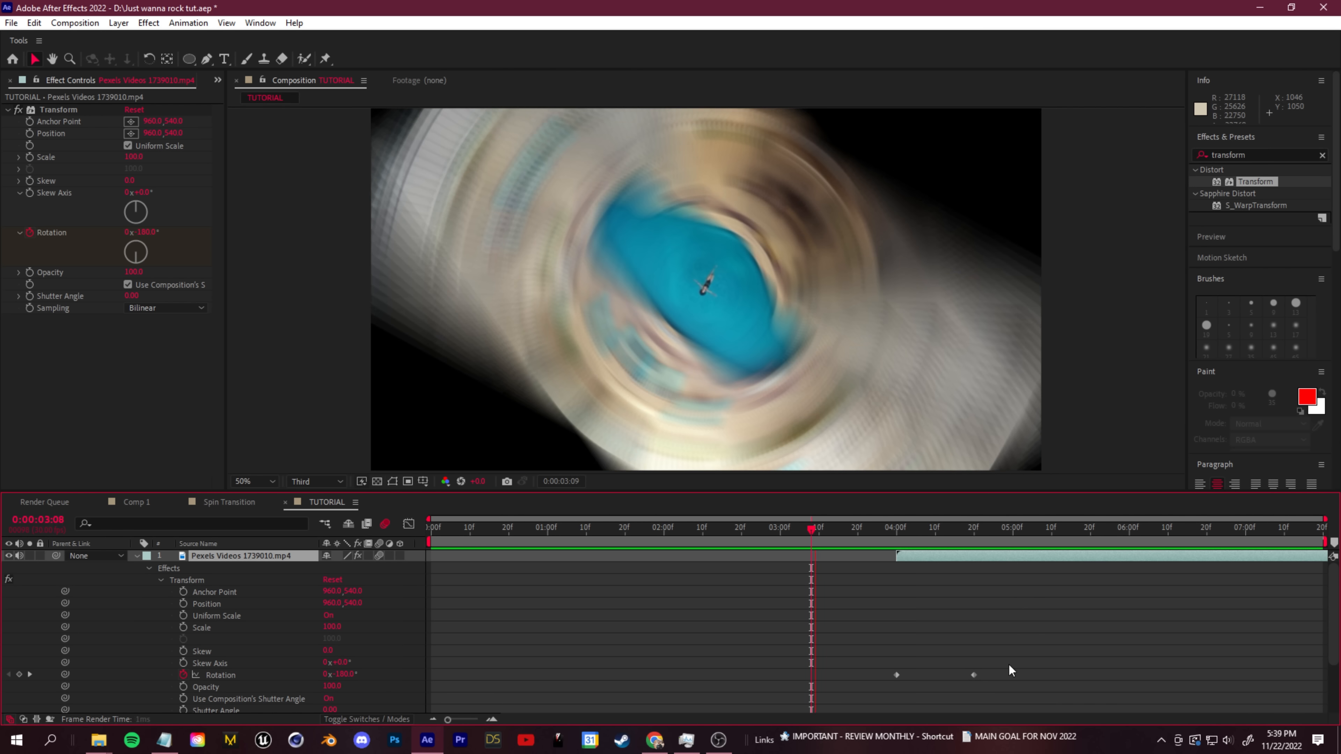
- Move the closing Rotation keyframe to about 0:00:04:18 and shape its speed curve to ease down to 0°/sec
drag(973, 675, 965, 675)
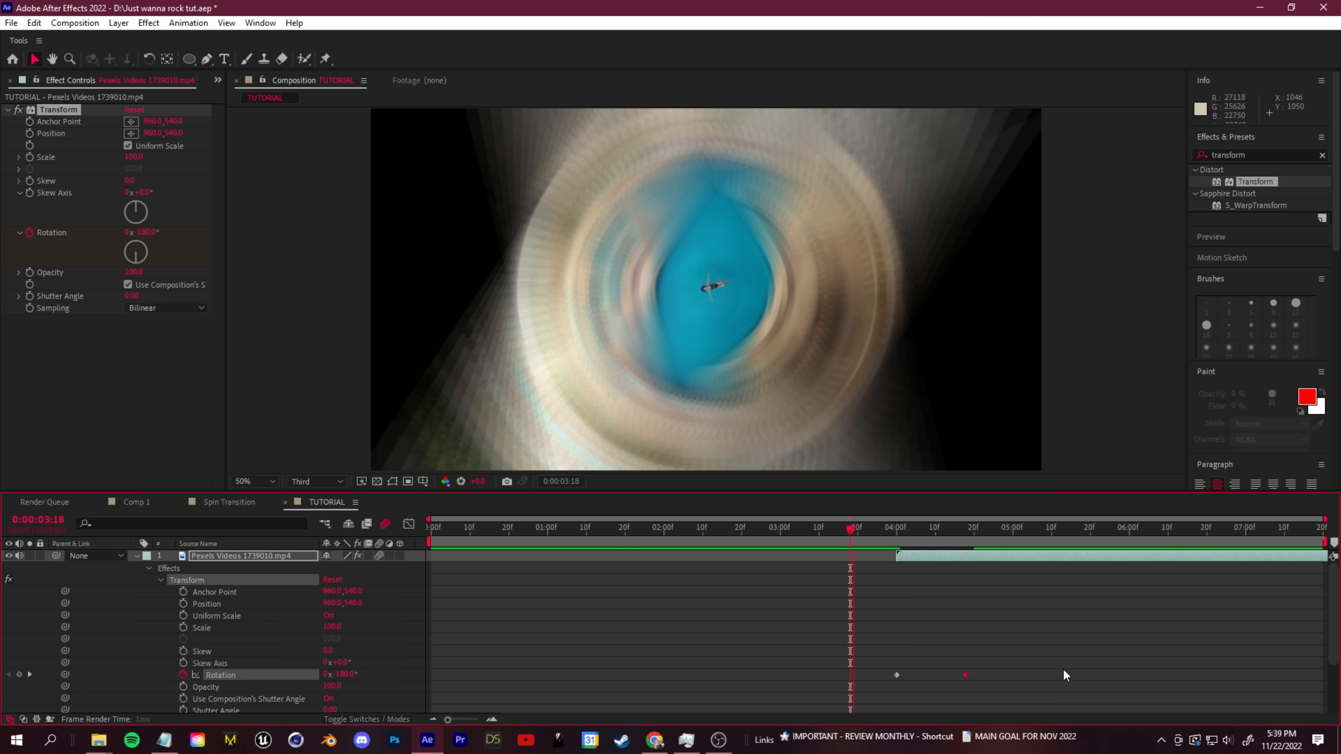
click(895, 571)
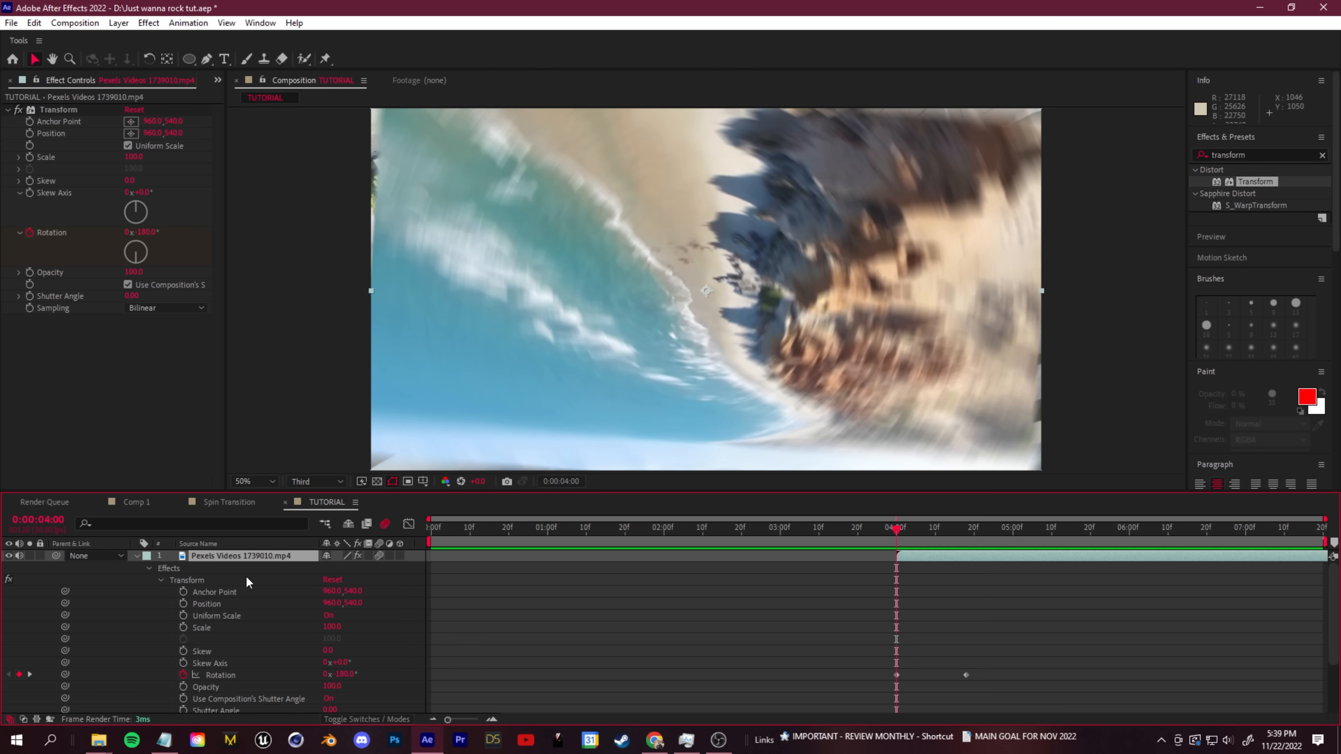
click(408, 524)
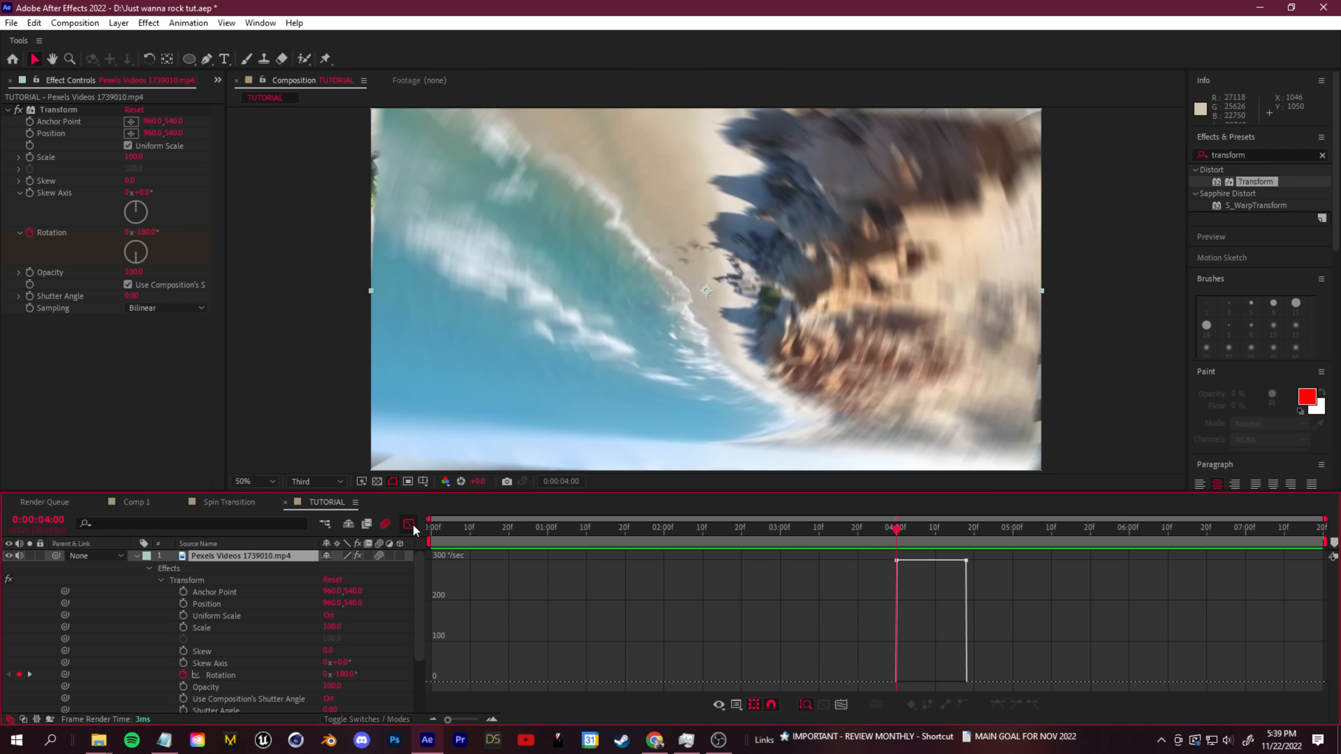
drag(947, 549, 995, 575)
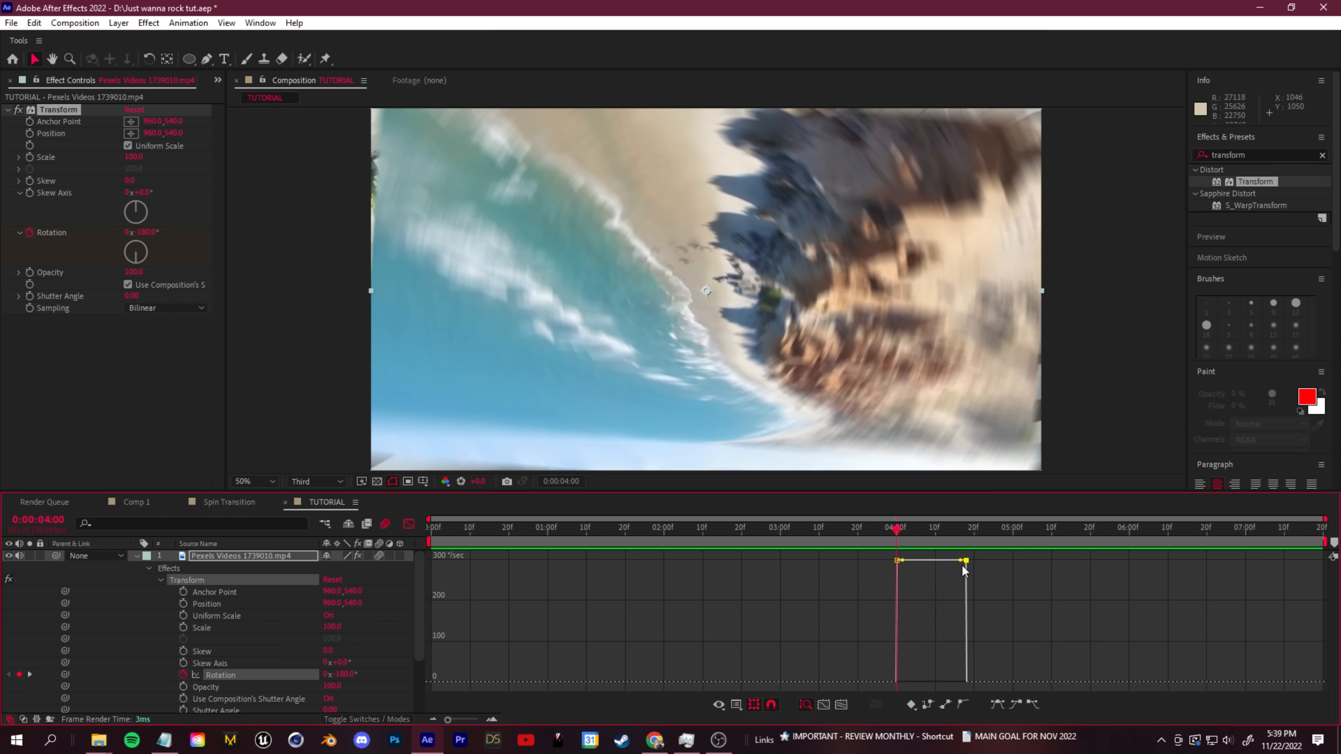
drag(963, 562, 953, 682)
key(space)
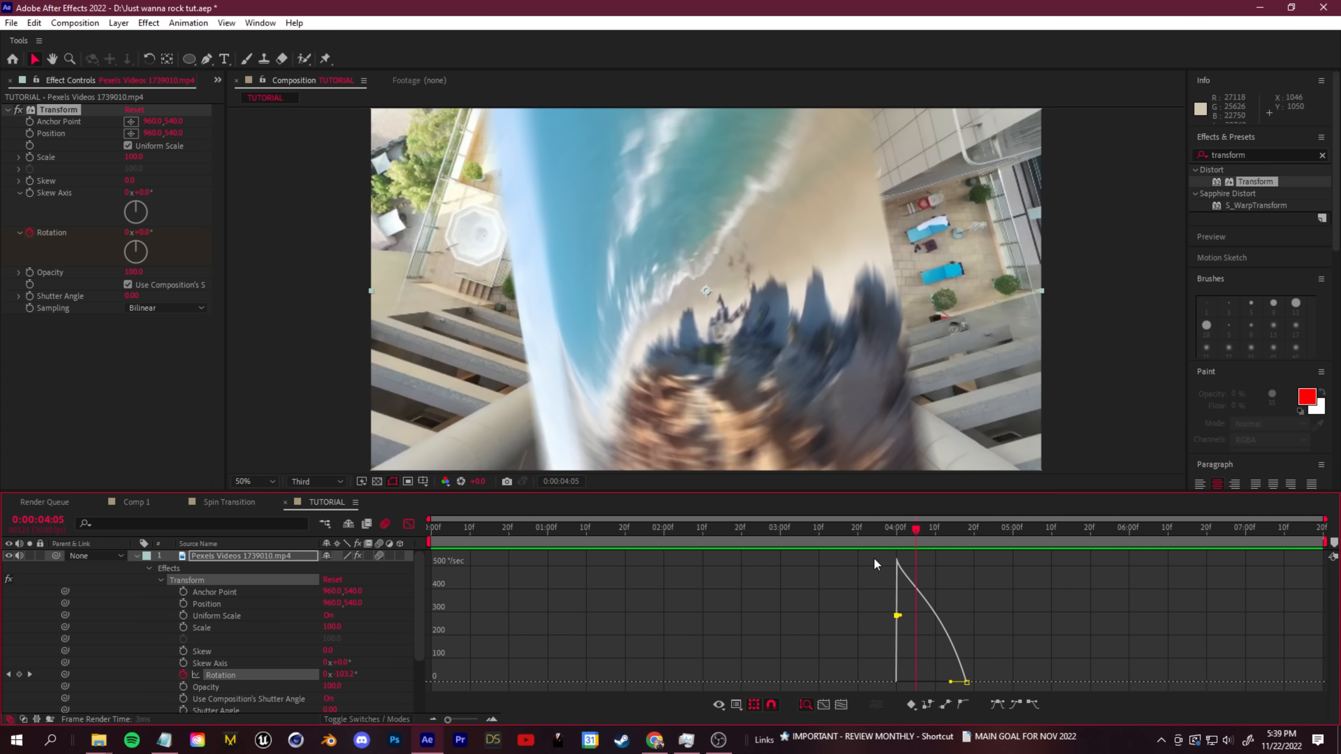
key(space)
drag(976, 529, 943, 544)
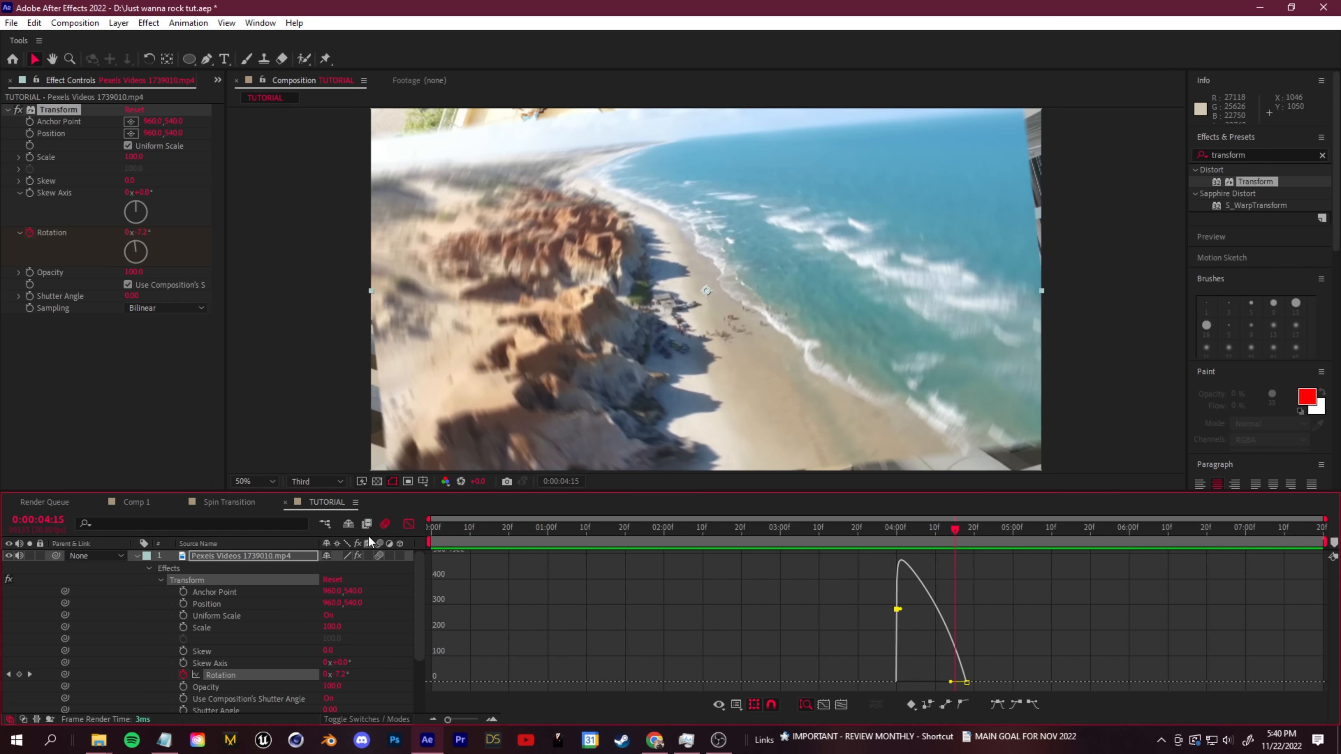
- Leave the Graph Editor, collapse the beach layer and inspect the frame edges during the pool clip's spin
click(409, 524)
drag(958, 531, 598, 528)
click(136, 556)
scroll(712, 273, down, 2)
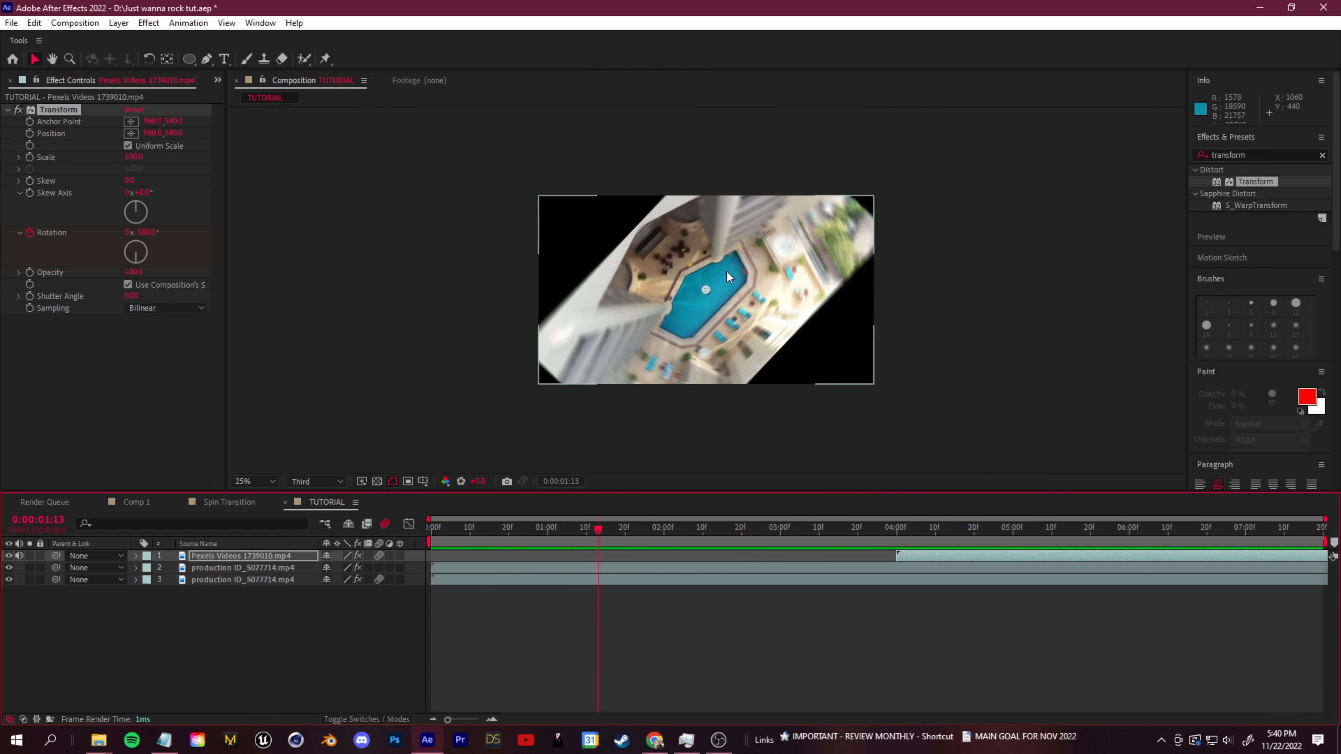
click(377, 482)
click(377, 481)
drag(639, 535, 300, 608)
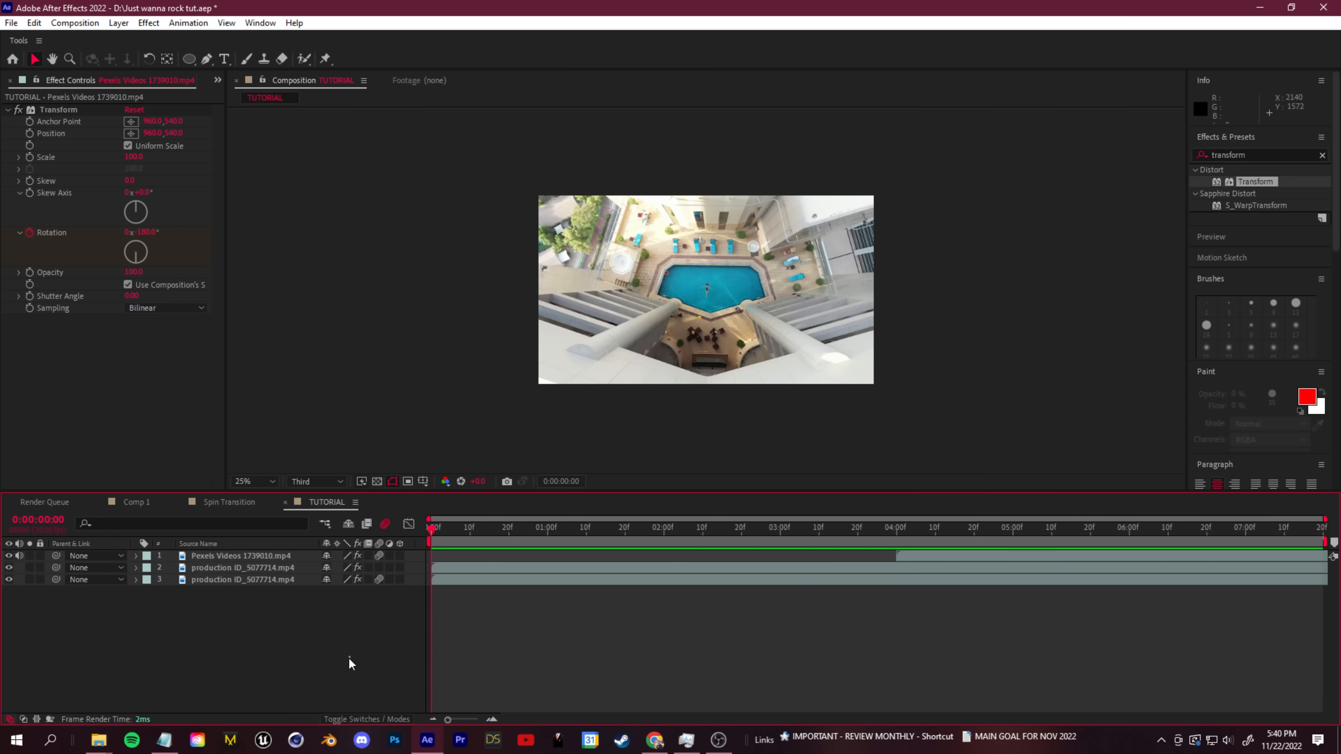
- Pre-compose all three layers into a new composition named Tut Spin Effect, moving all attributes into it
drag(350, 658, 136, 522)
right_click(268, 552)
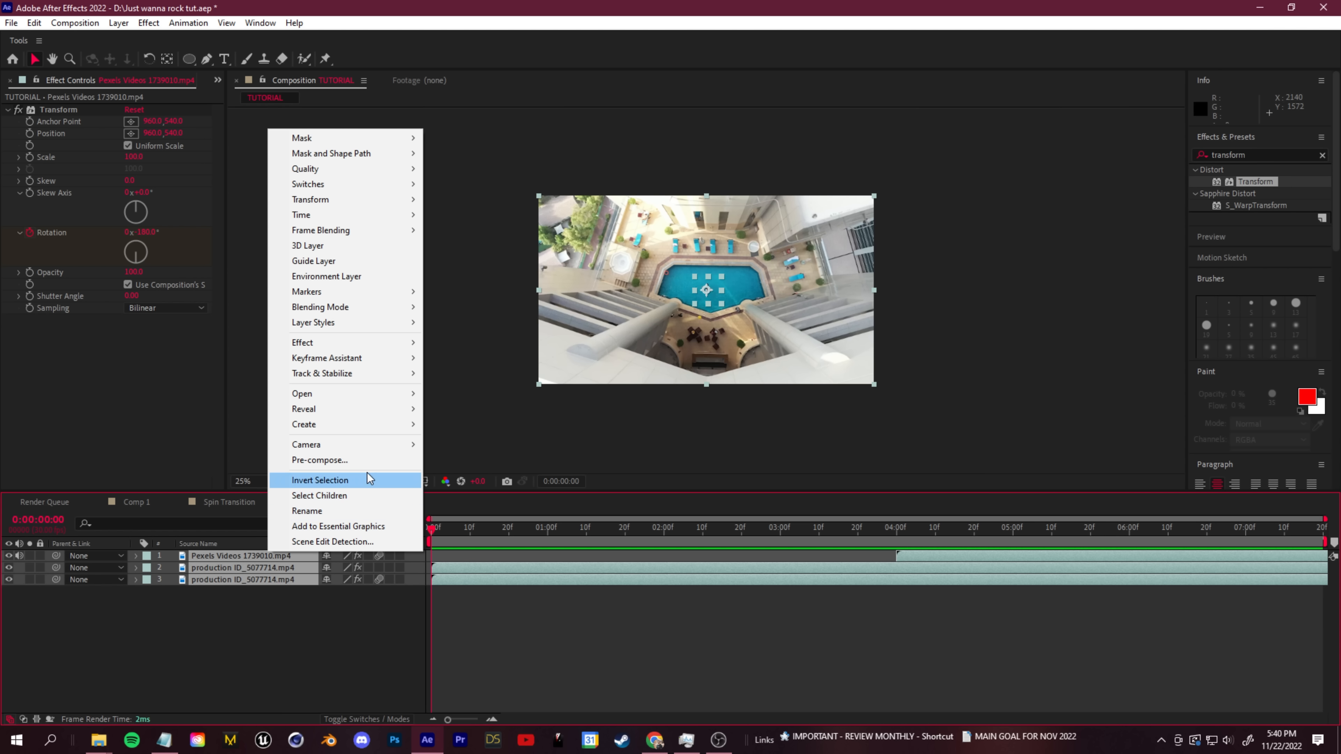
click(368, 461)
text(S)
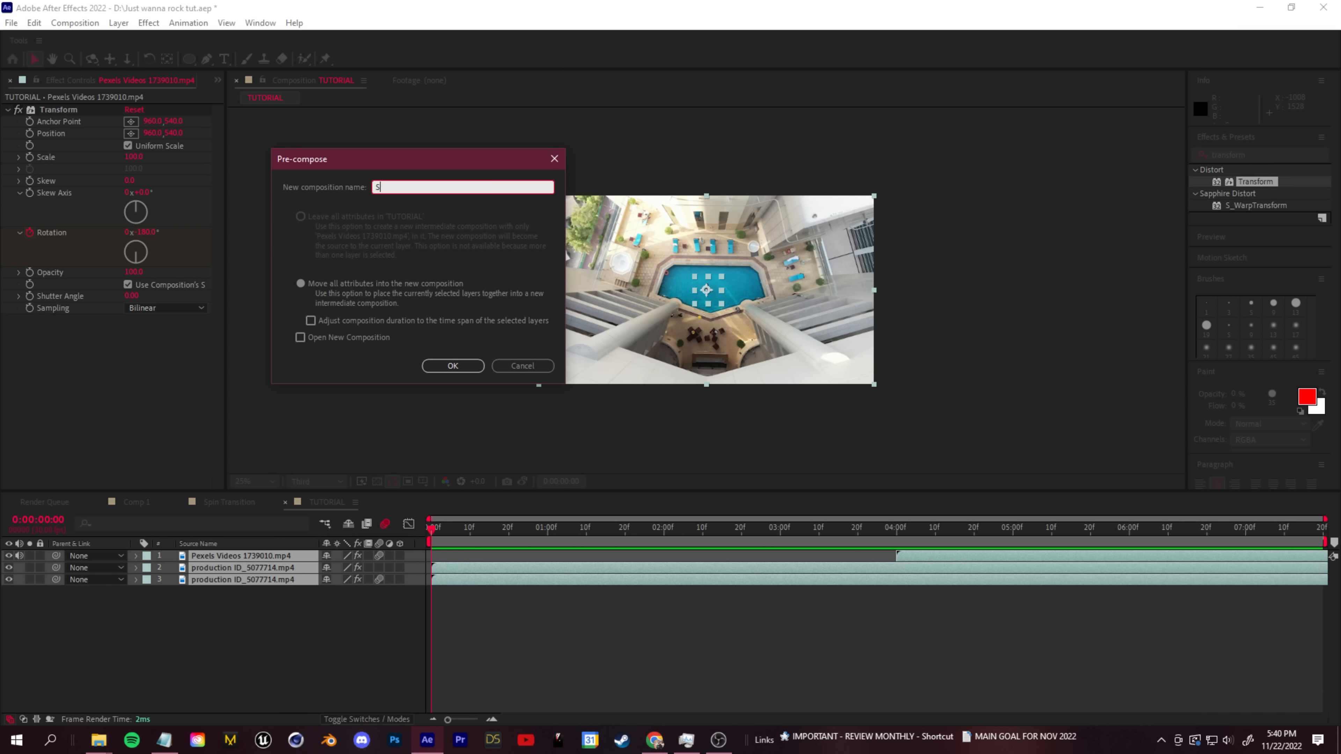
text(ut Spin Effect)
key(Return)
- Set the Tut Spin Effect layer's Scale to 208% so it fills the frame while spinning, and preview it
drag(435, 530, 565, 529)
drag(366, 568, 409, 568)
drag(564, 530, 591, 547)
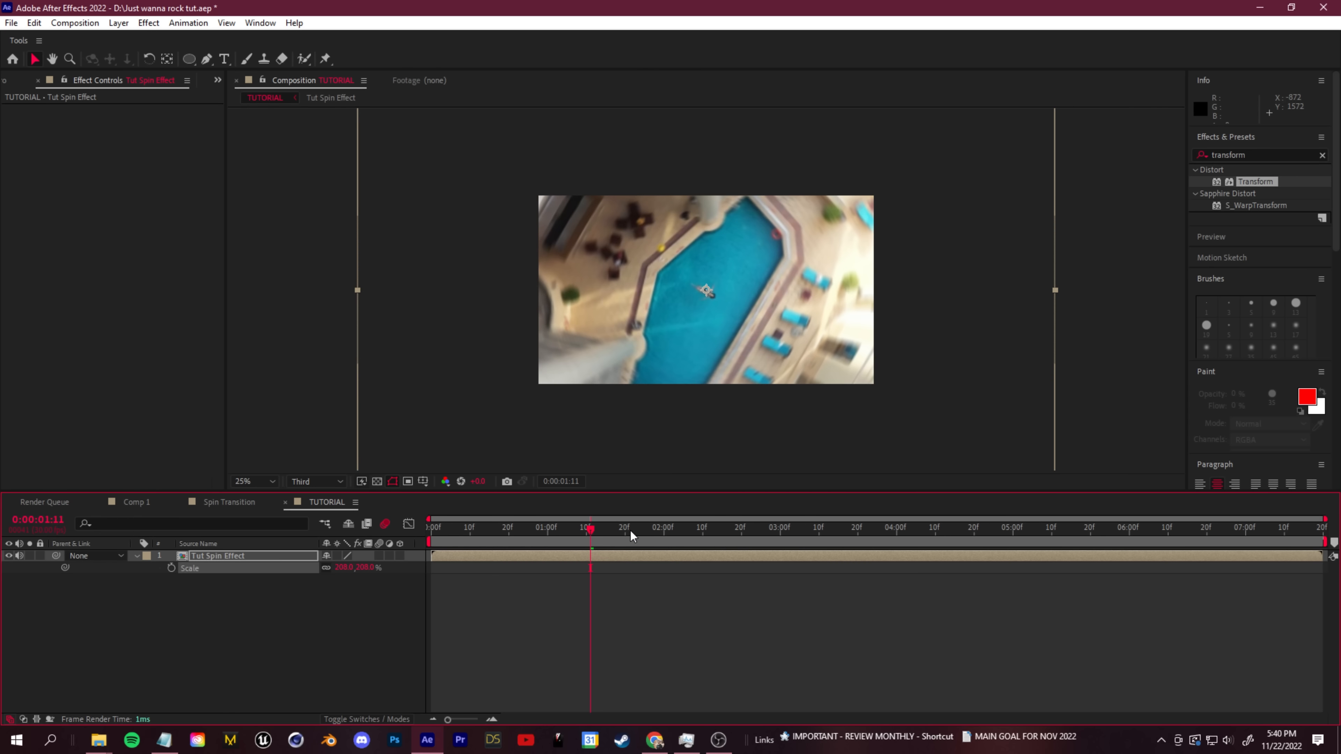
mouse_move(631, 531)
mouse_down()
mouse_move(767, 535)
mouse_move(641, 528)
mouse_up()
key(space)
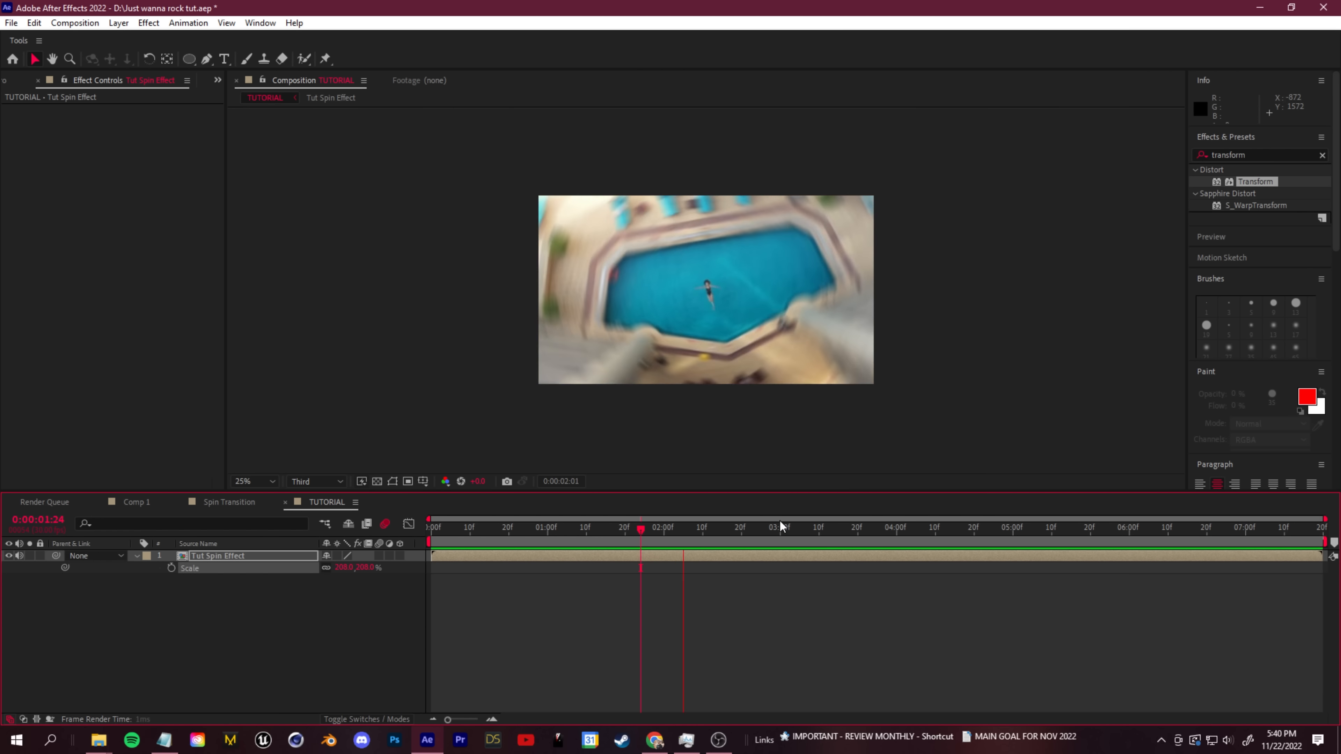
drag(823, 543, 859, 551)
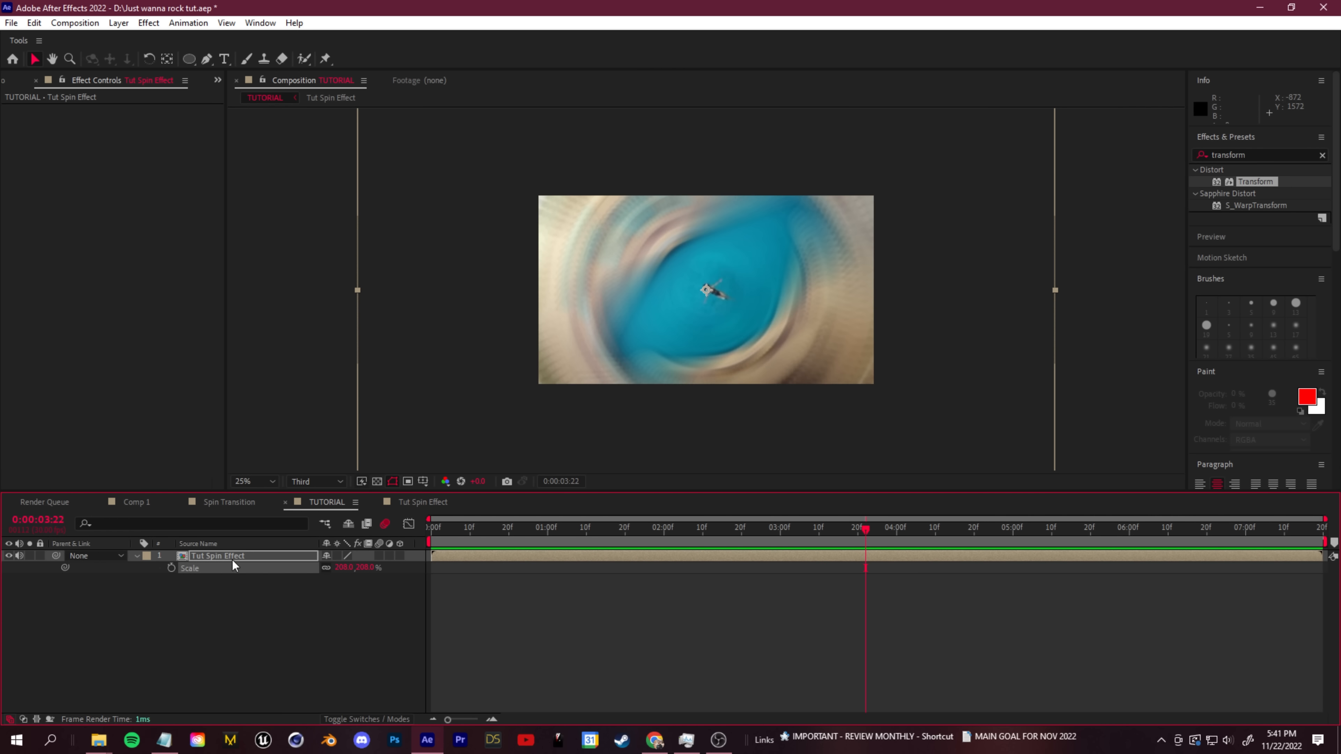
- Inside Tut Spin Effect, pre-compose the two pool layers, place the result above the drone clip, and name the layers girl water and beach
double_click(233, 559)
click(225, 567)
shift+click(235, 580)
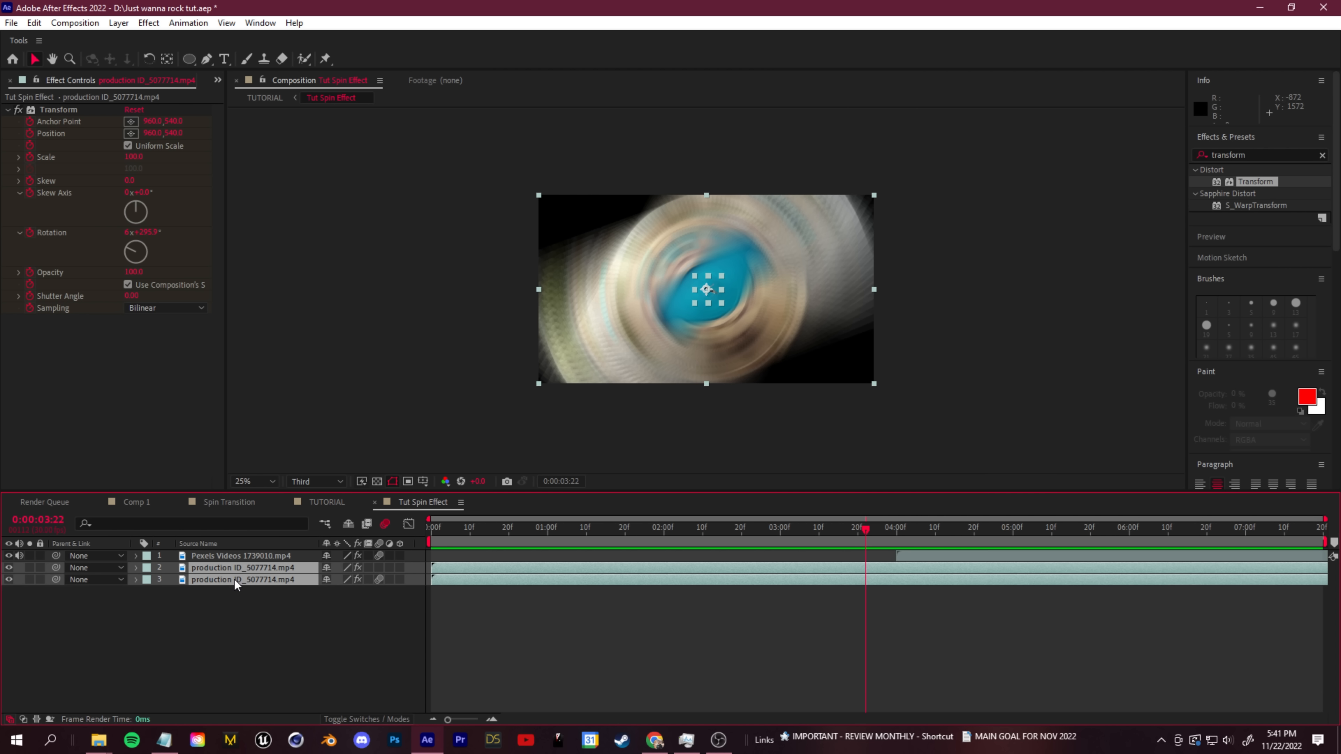
right_click(234, 572)
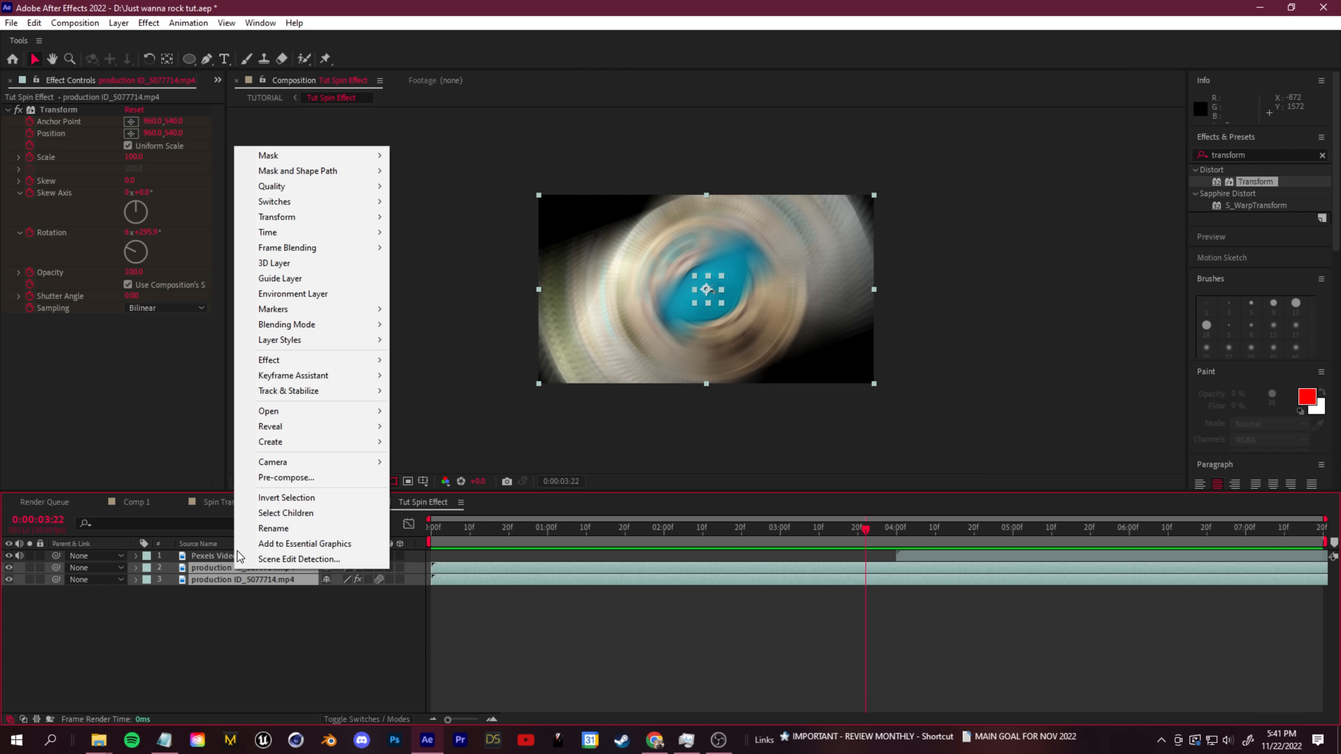
click(312, 477)
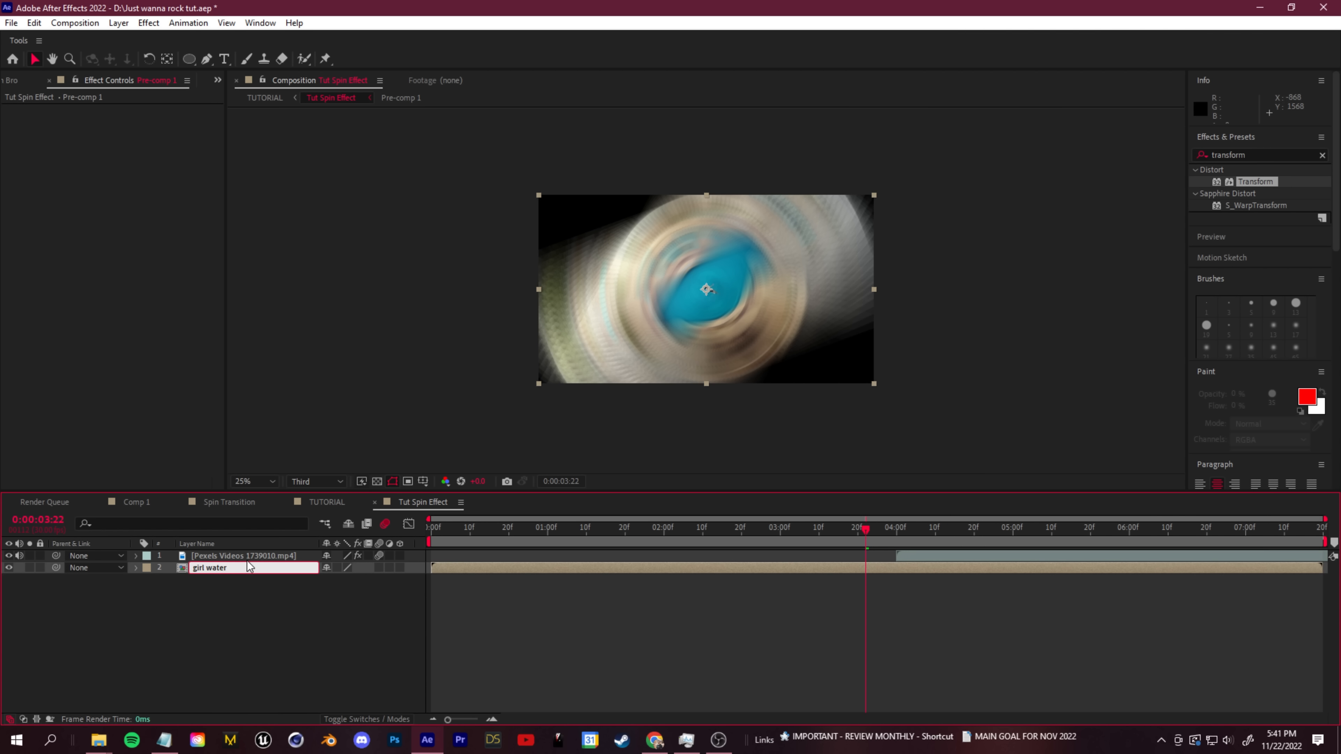
key(Return)
drag(210, 571, 214, 553)
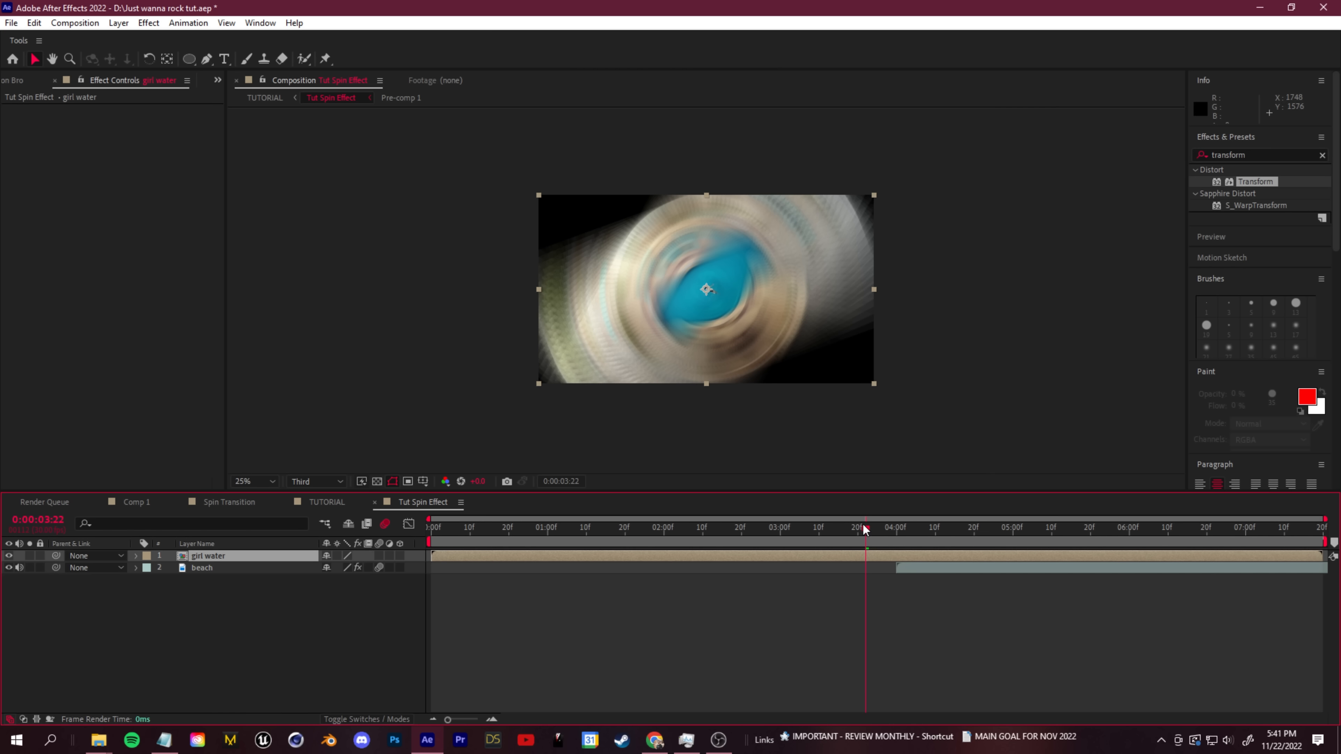
- Keyframe the girl water layer's Opacity from 100% at 0:00:03:24 to 0% at about 0:00:04:03
drag(864, 528, 874, 528)
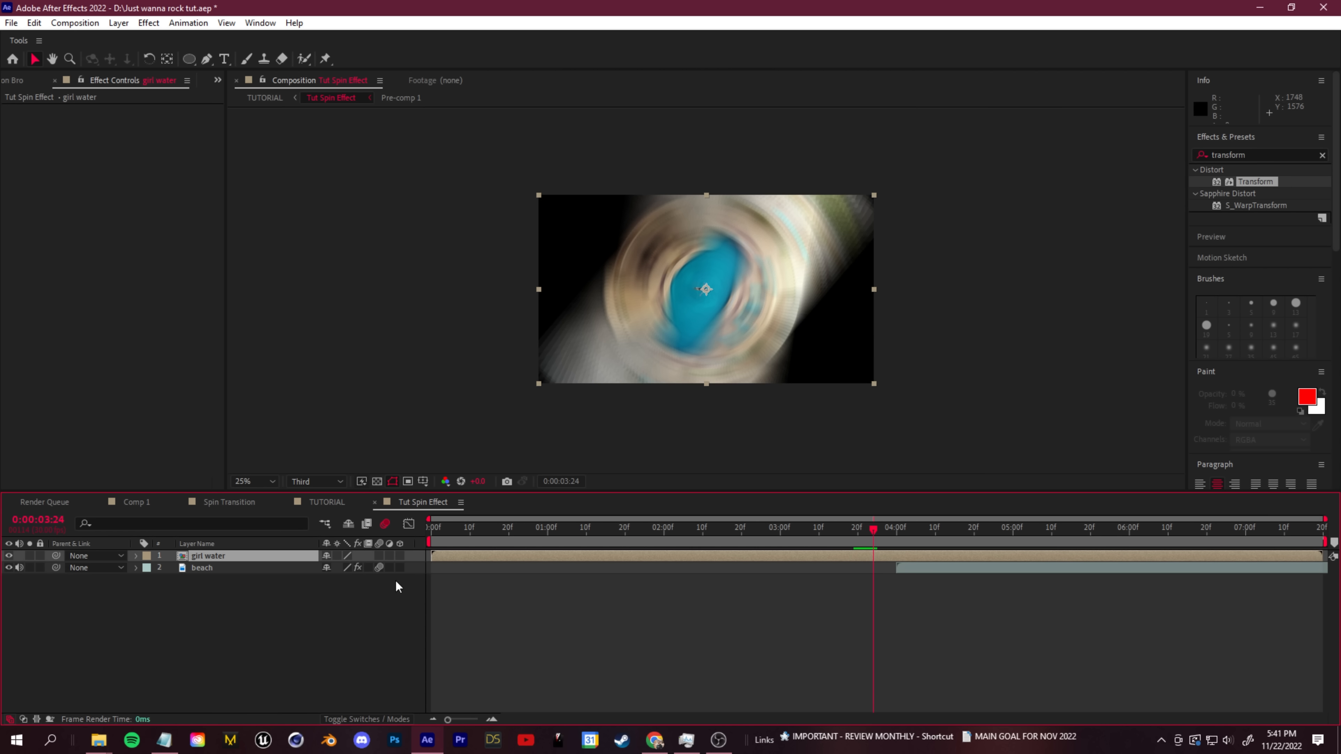
key(t)
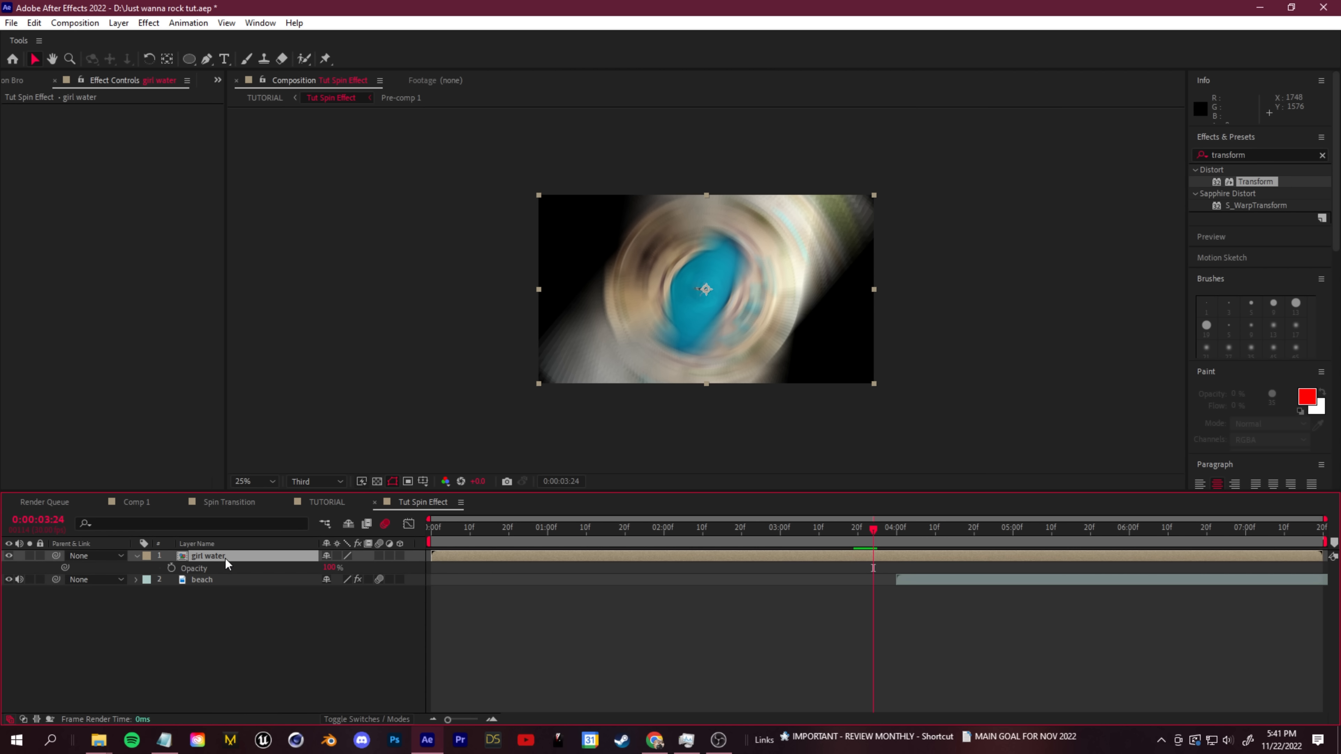
click(171, 568)
click(901, 528)
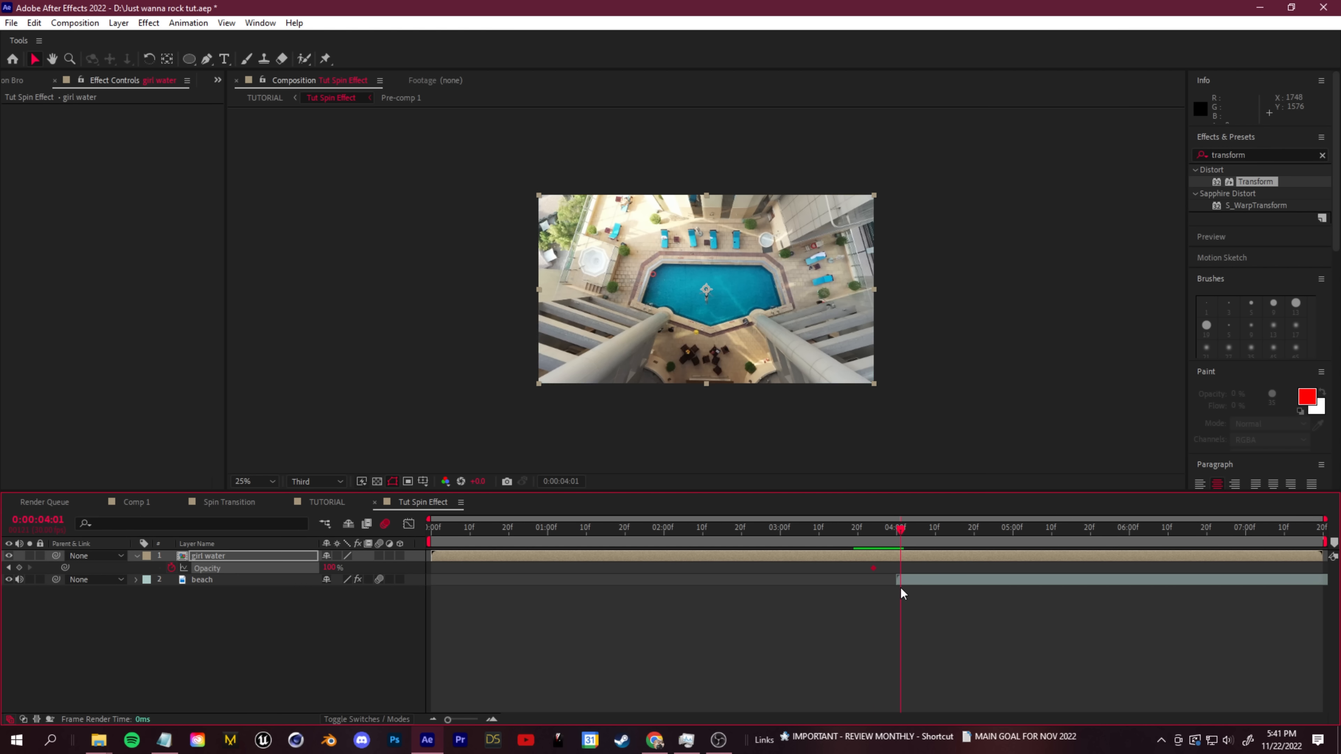
drag(326, 568, 161, 569)
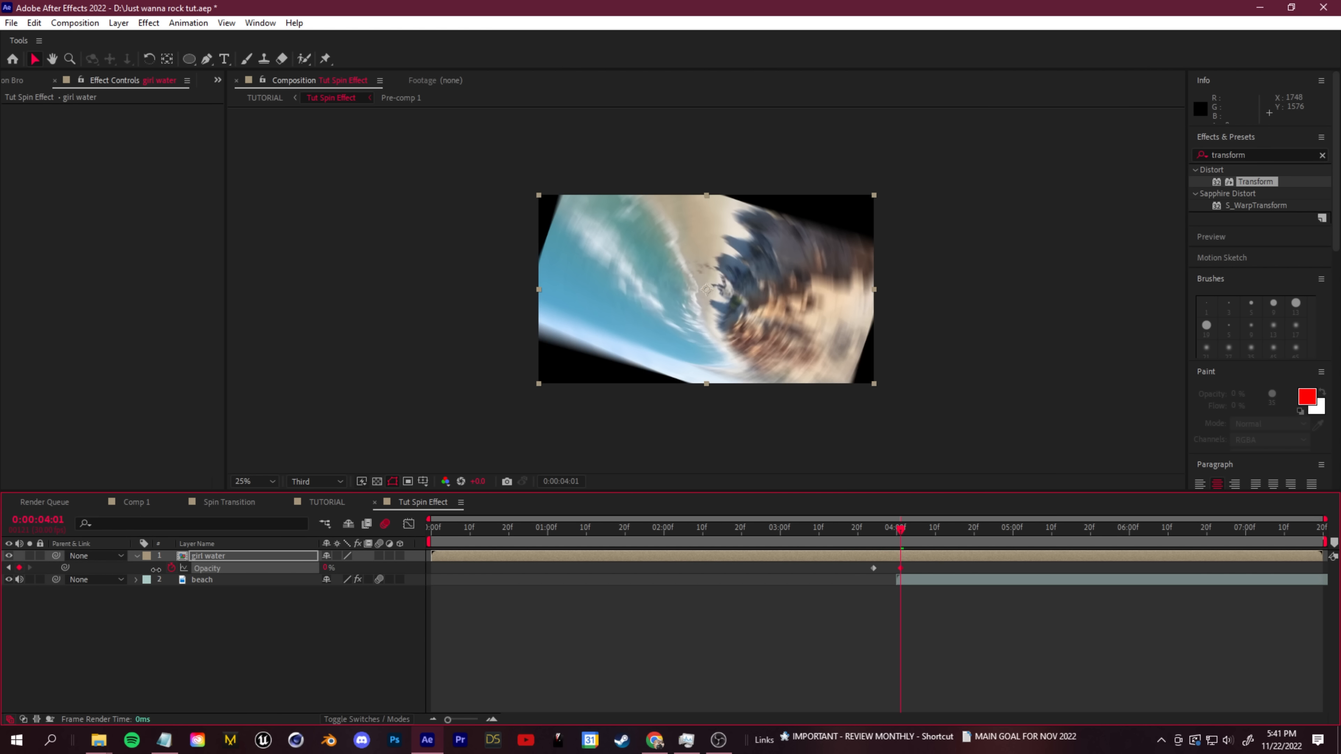
drag(869, 539, 897, 536)
- Keyframe the beach layer's Opacity from about 50% at 0:00:04:00 to 100% at about 0:00:04:04
click(916, 580)
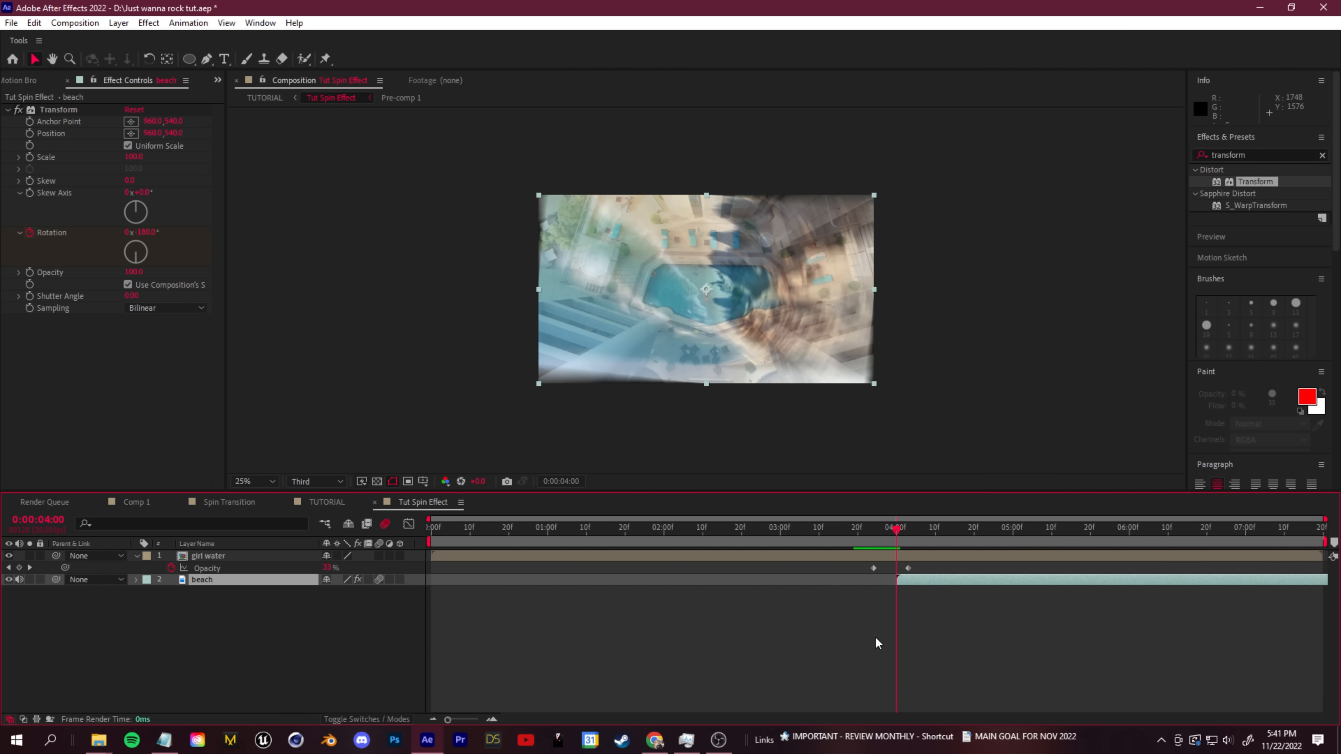
key(t)
drag(325, 591, 304, 598)
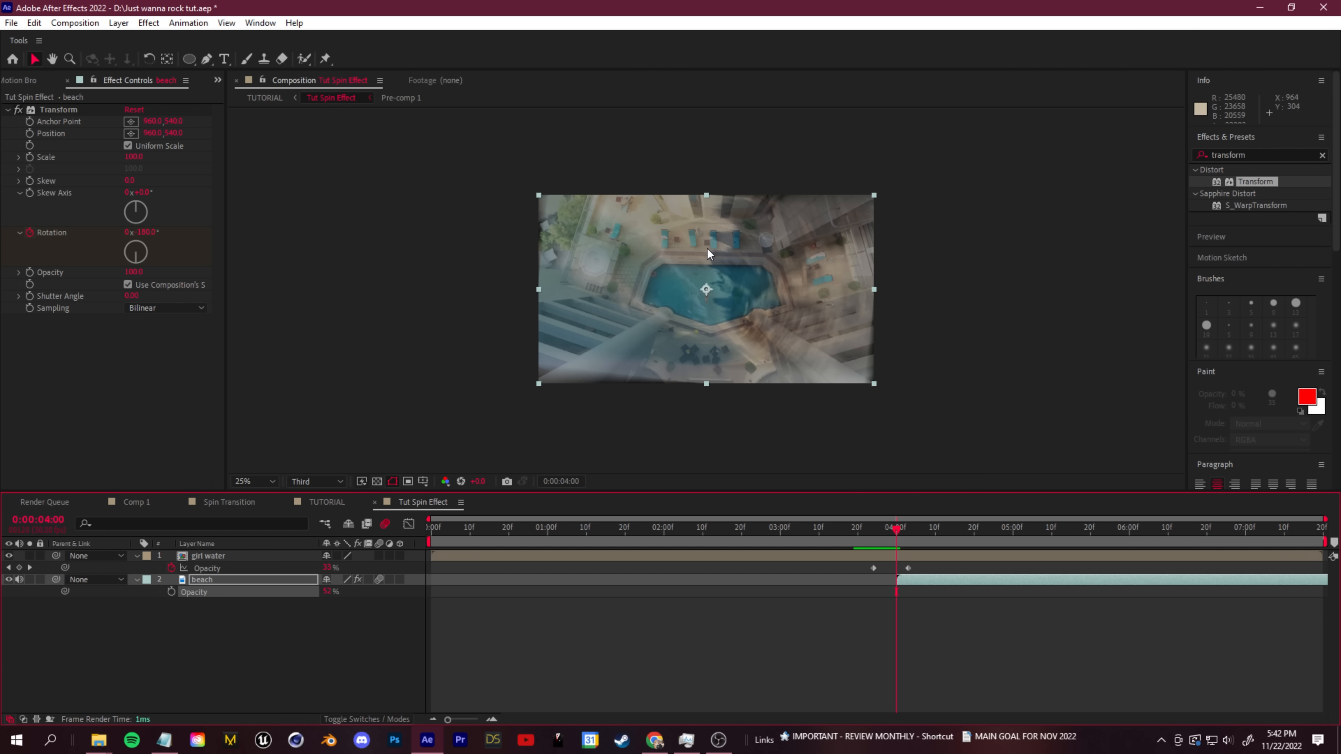
click(171, 592)
drag(901, 542, 921, 544)
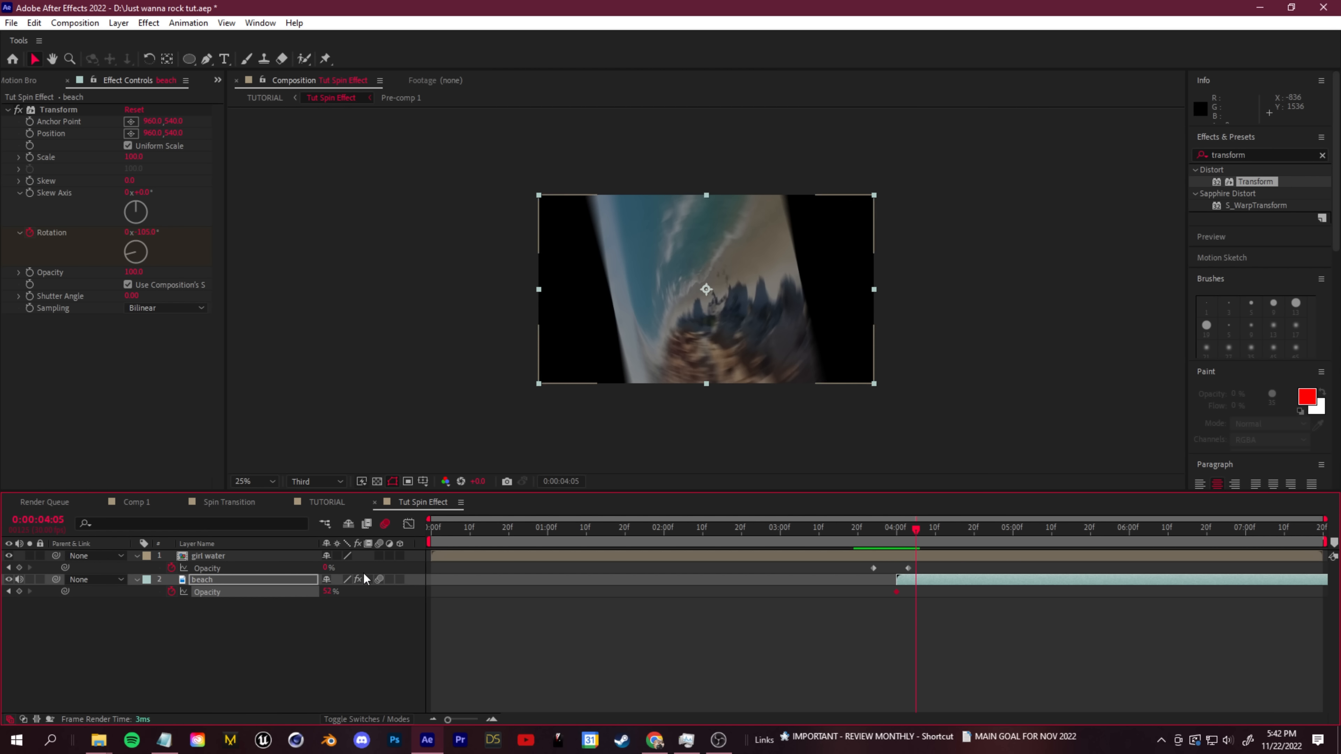
drag(328, 593, 449, 580)
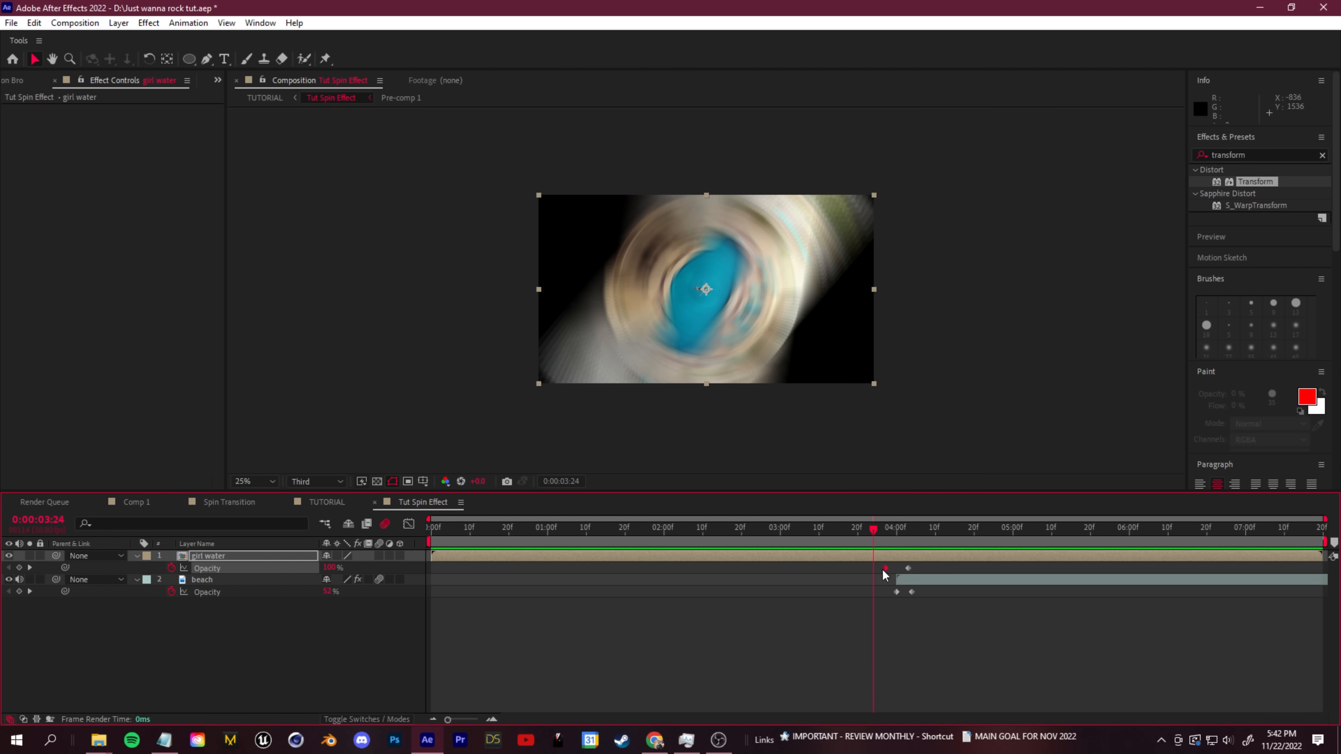
- Move the girl water layer's first Opacity keyframe to about 0:00:03:28 and preview the transition
drag(883, 571, 887, 572)
key(space)
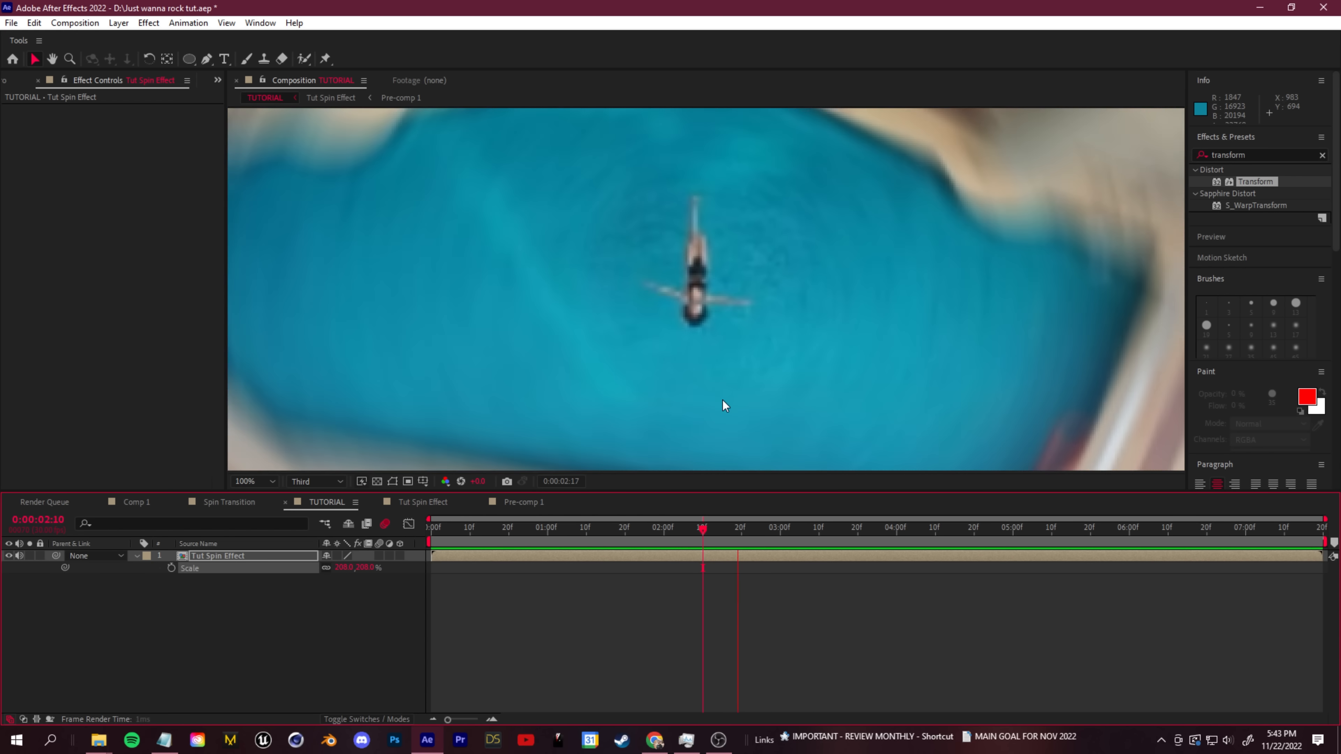
scroll(723, 400, down, 2)
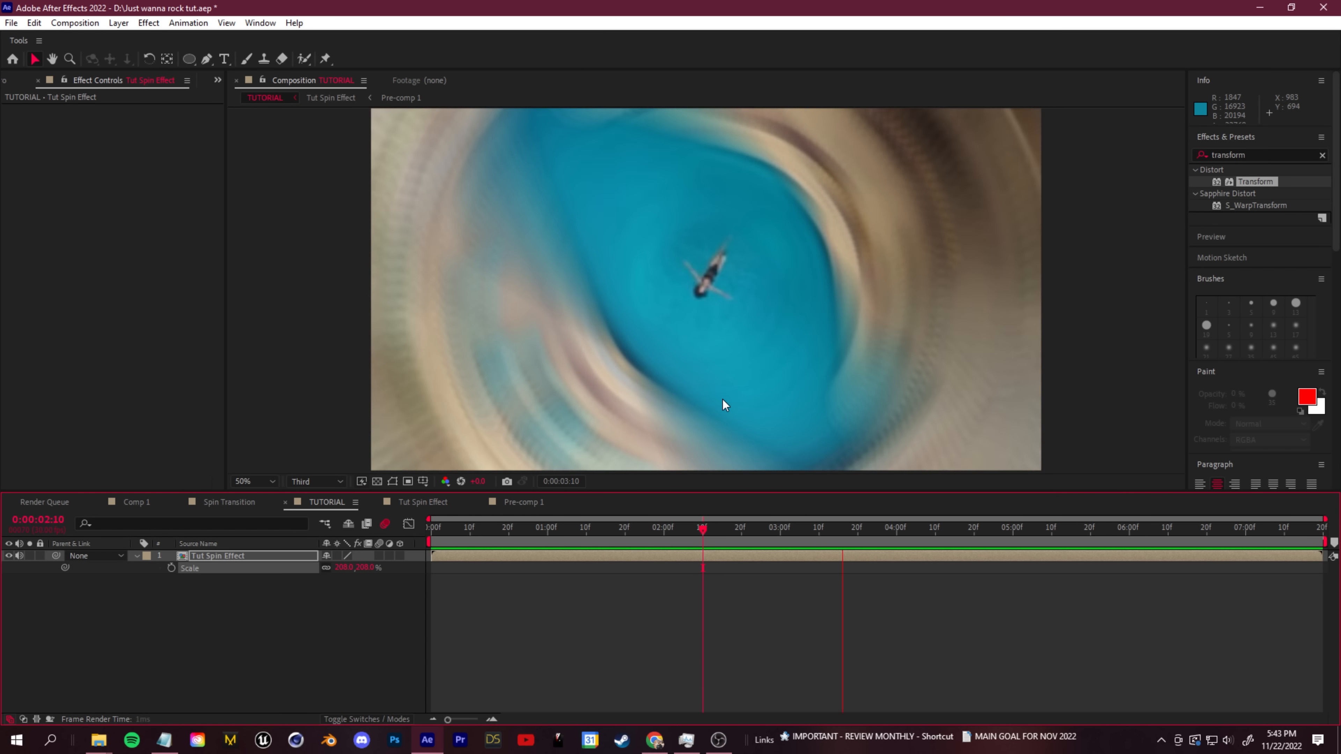
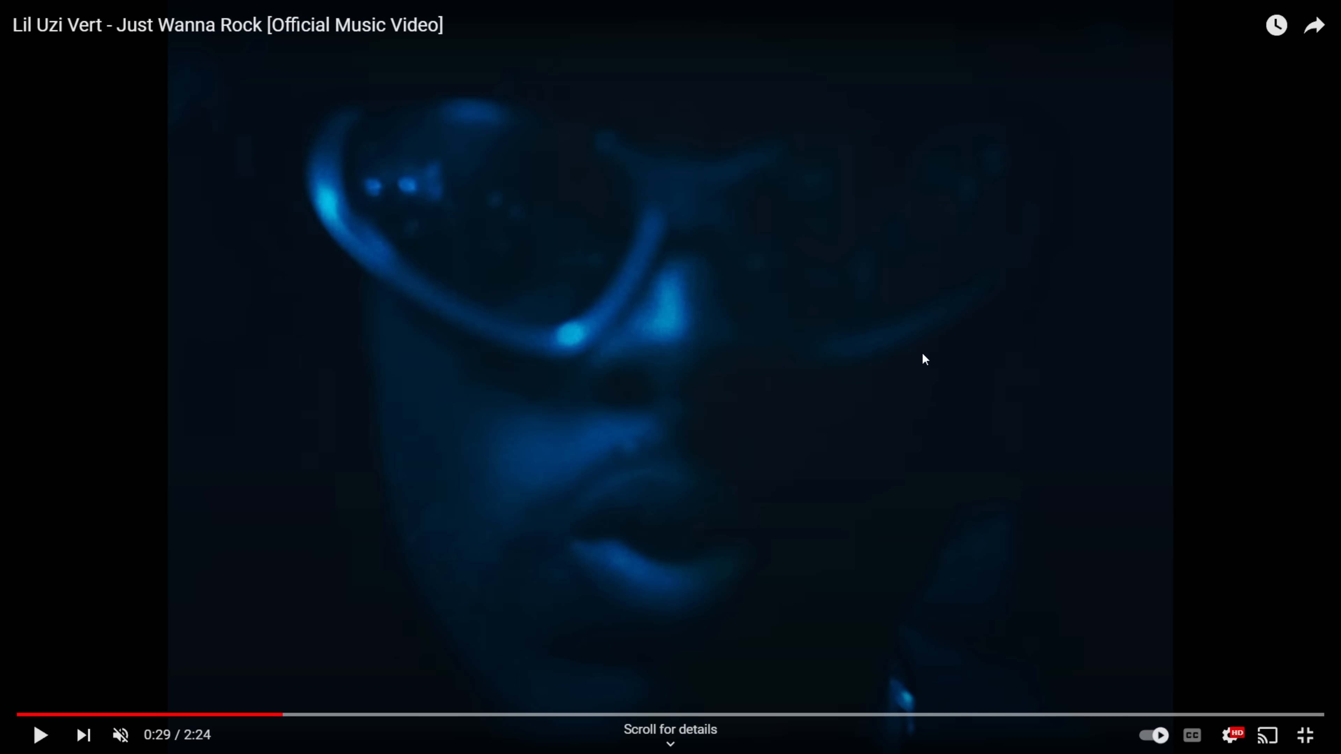
- Play the reference section of the Just Wanna Rock music video around 0:29 and leave full screen
click(29, 739)
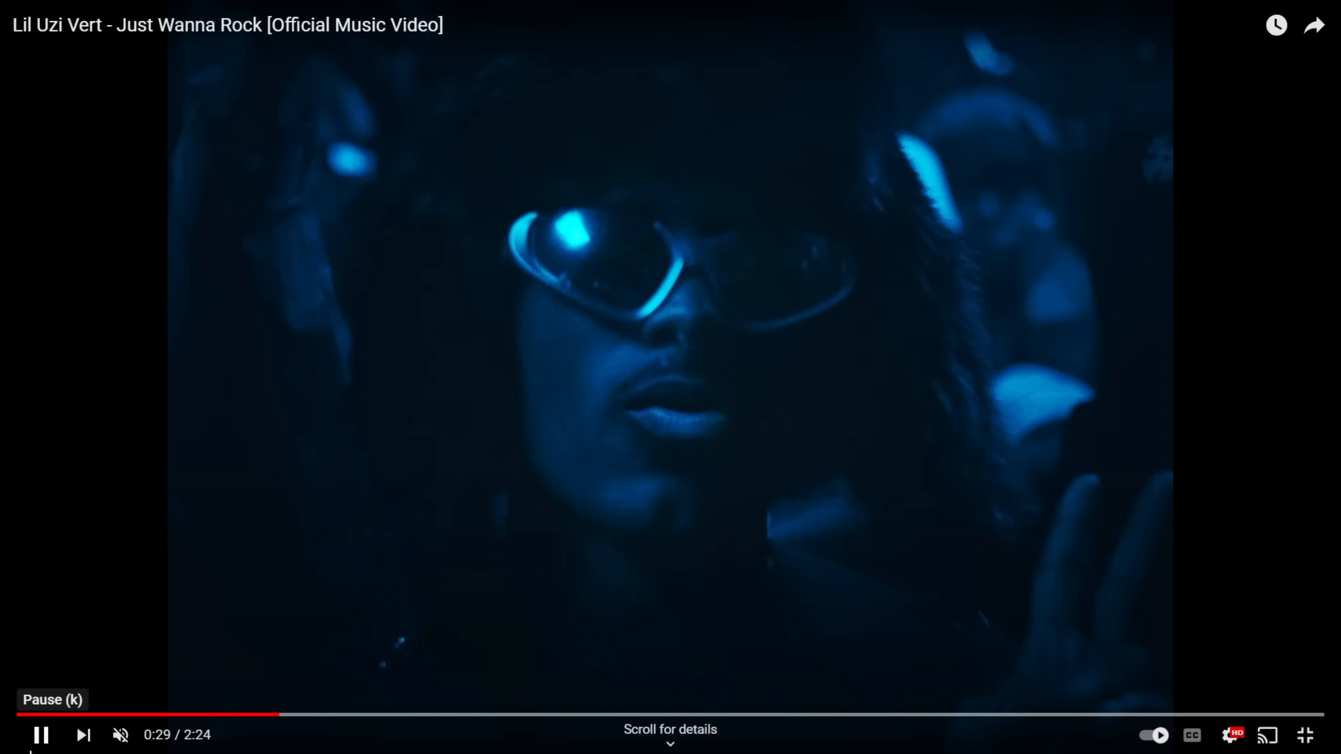
click(931, 581)
click(1305, 735)
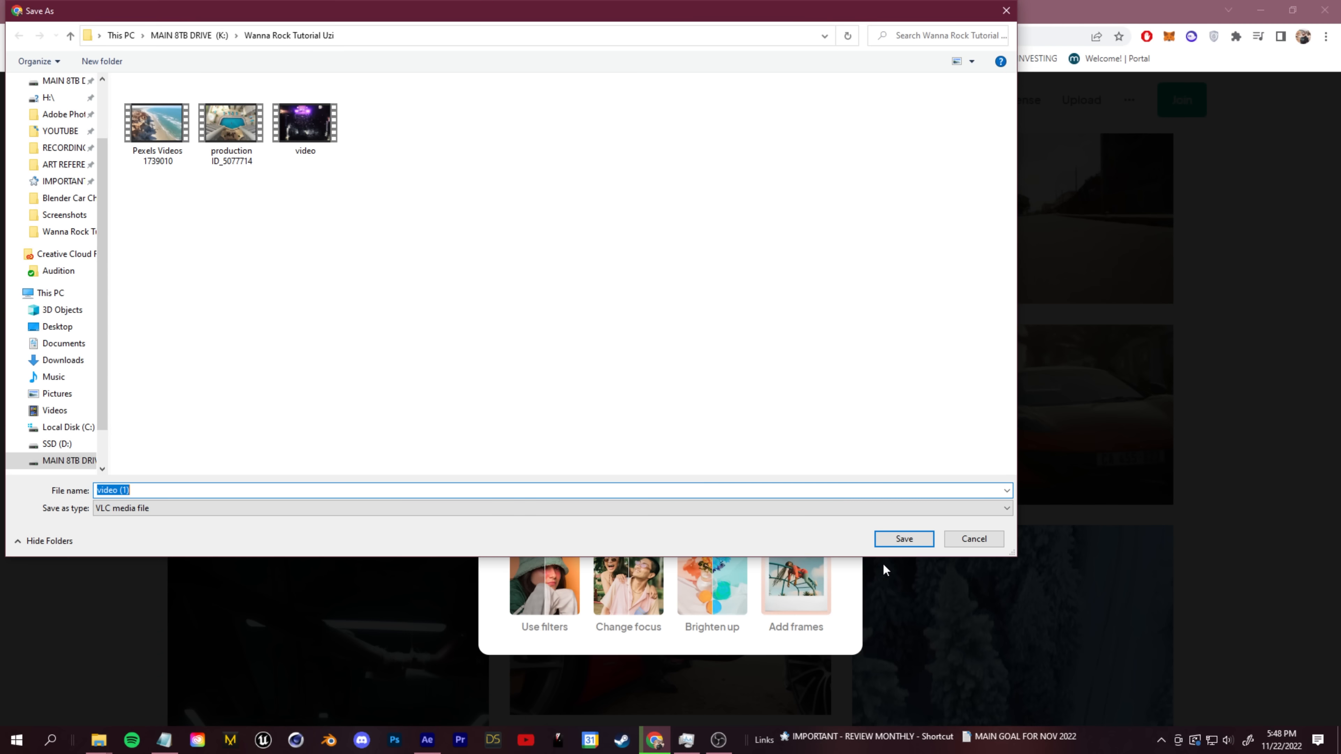
- Save the car clip as video (1) in the Wanna Rock Tutorial Uzi folder
click(904, 539)
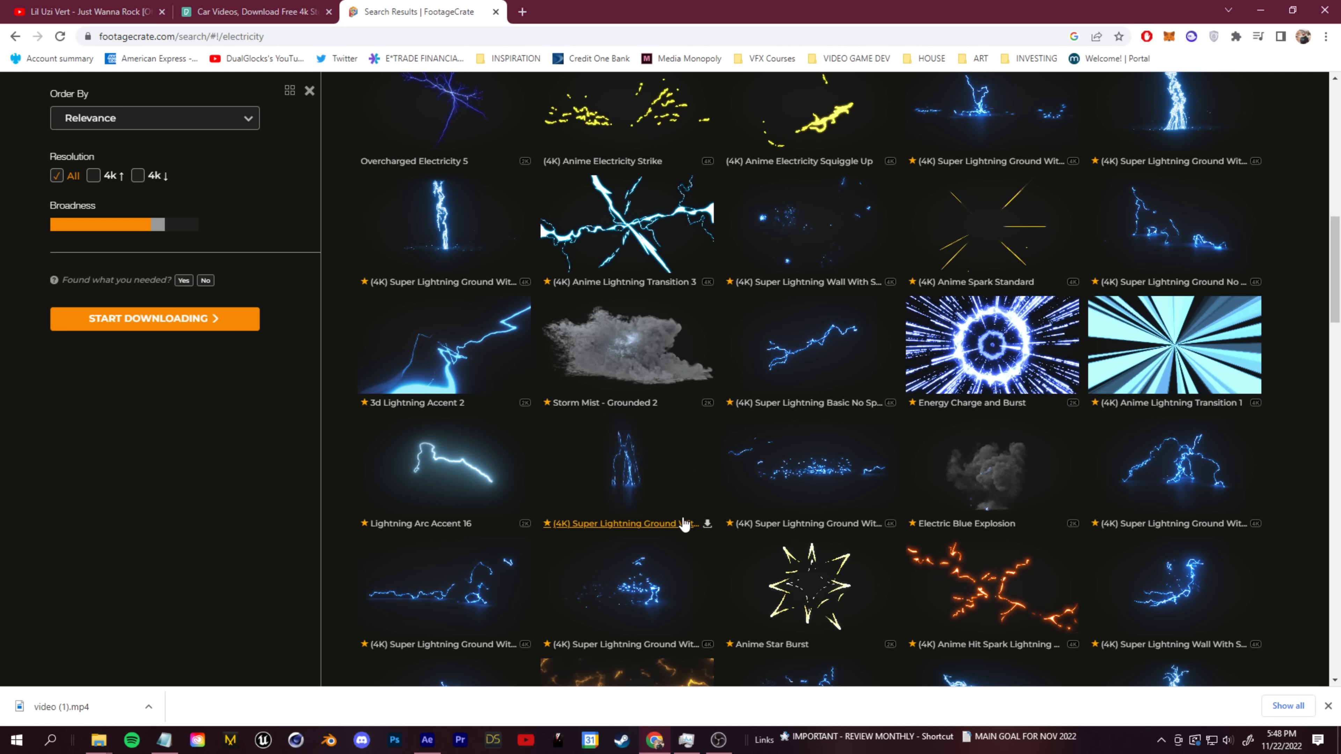
- Download 3d Lightning Accent 2 and (4K) Anime Lightning Transition 1 from the FootageCrate electricity results into Wanna Rock Tutorial Uzi
scroll(683, 520, down, 8)
scroll(465, 491, down, 3)
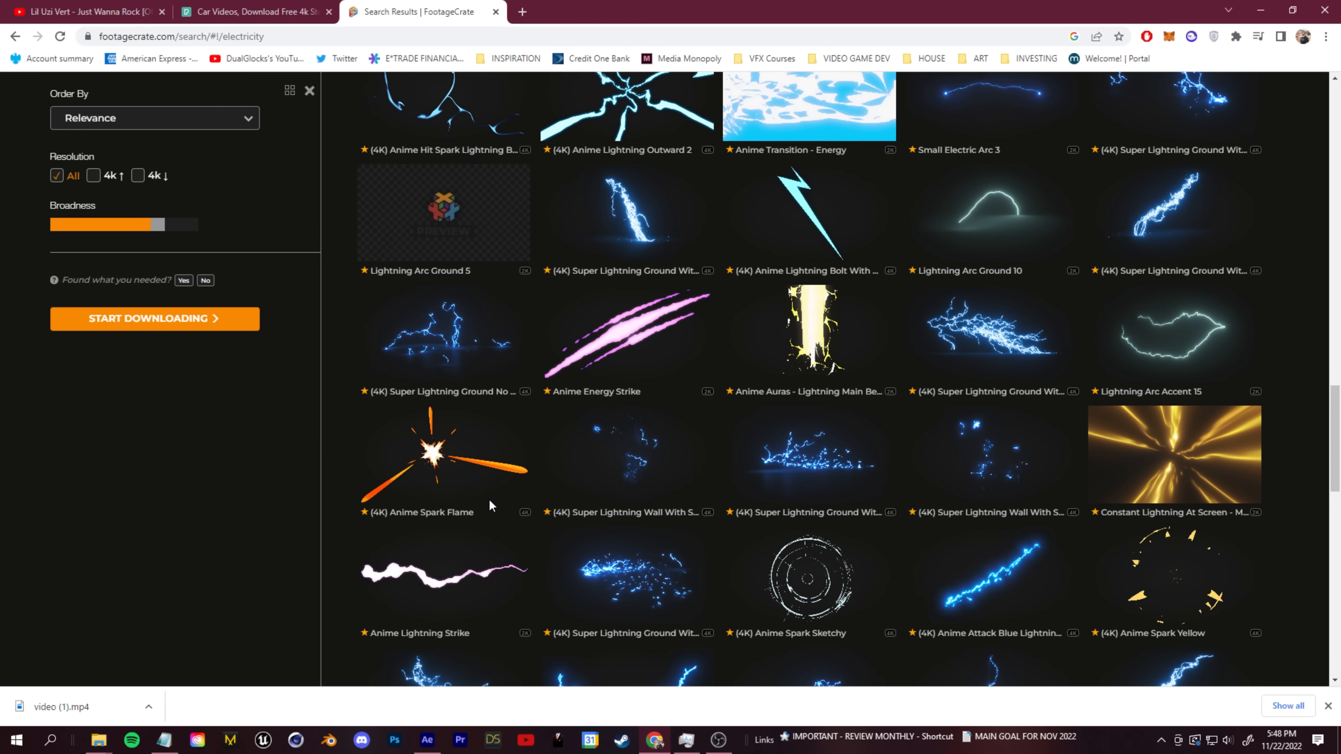
scroll(486, 497, up, 6)
scroll(553, 501, up, 10)
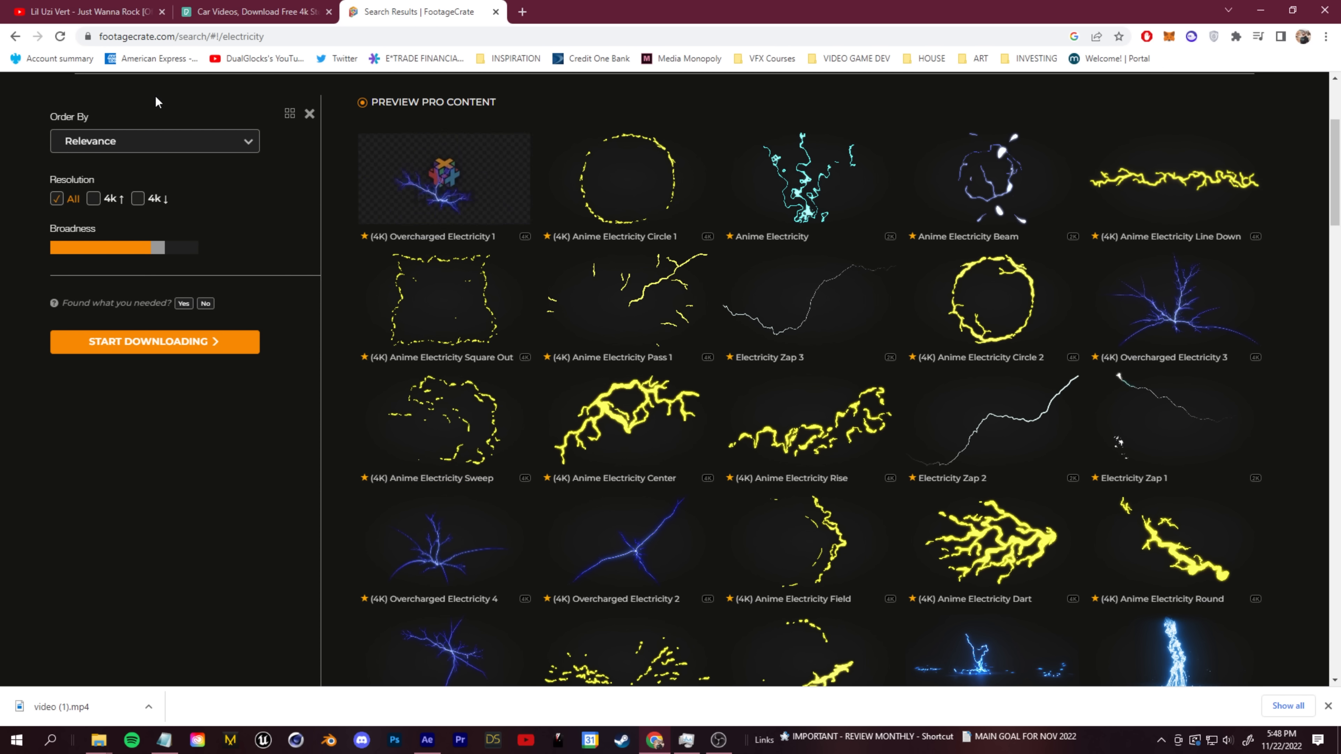
scroll(501, 496, up, 4)
scroll(502, 500, down, 8)
scroll(464, 502, down, 5)
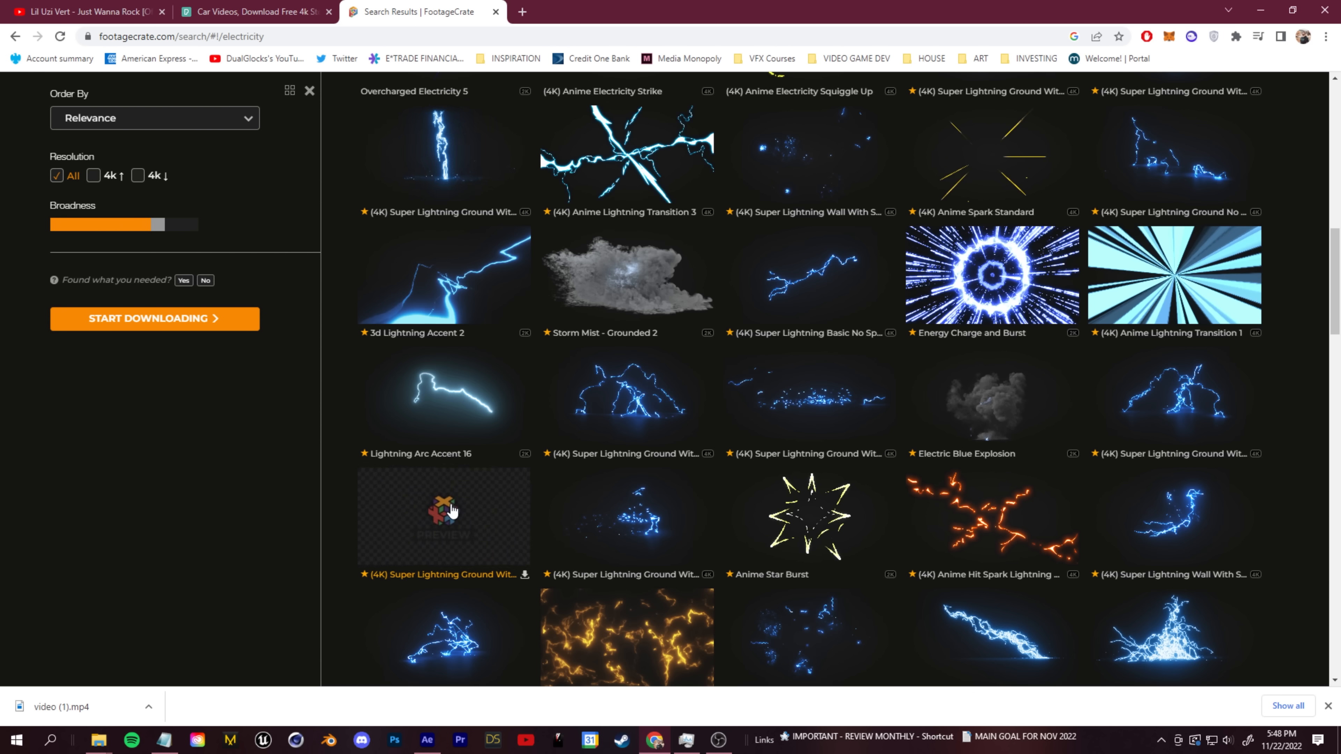
scroll(449, 504, up, 12)
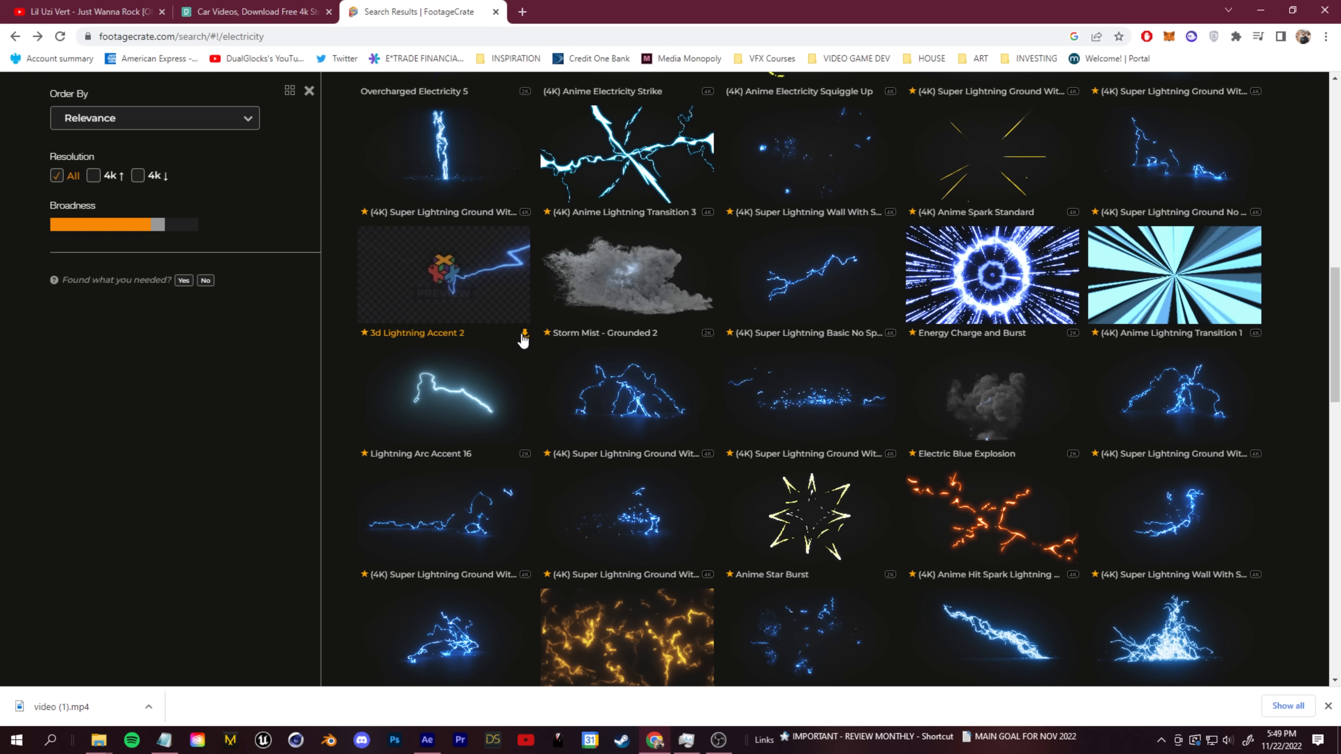
click(511, 336)
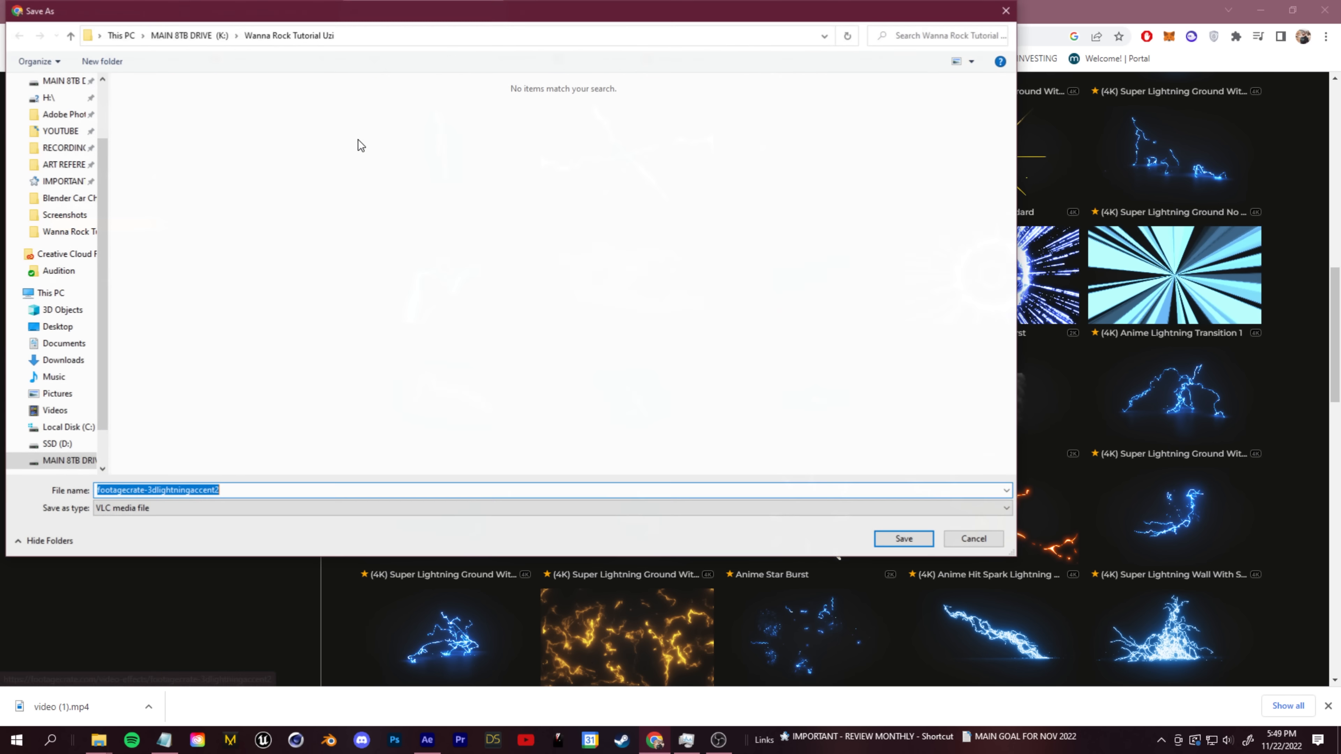
click(899, 539)
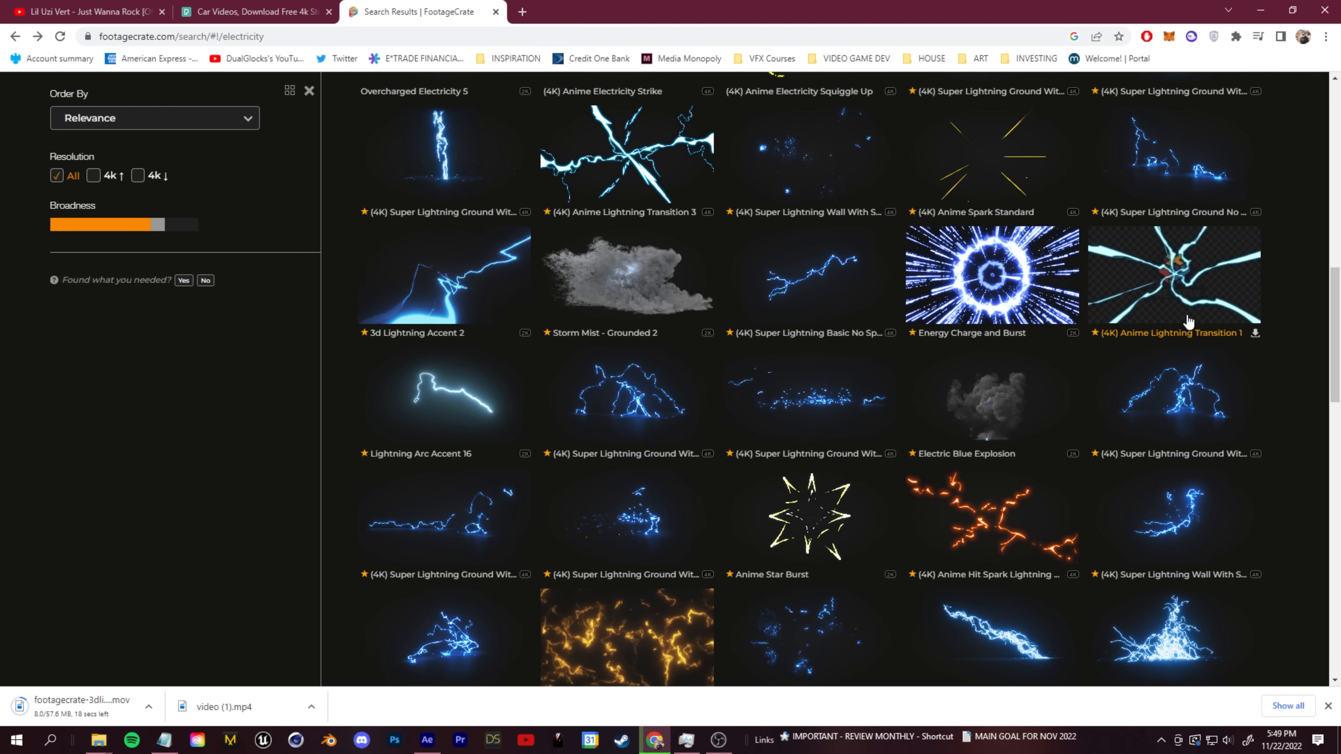
click(1252, 334)
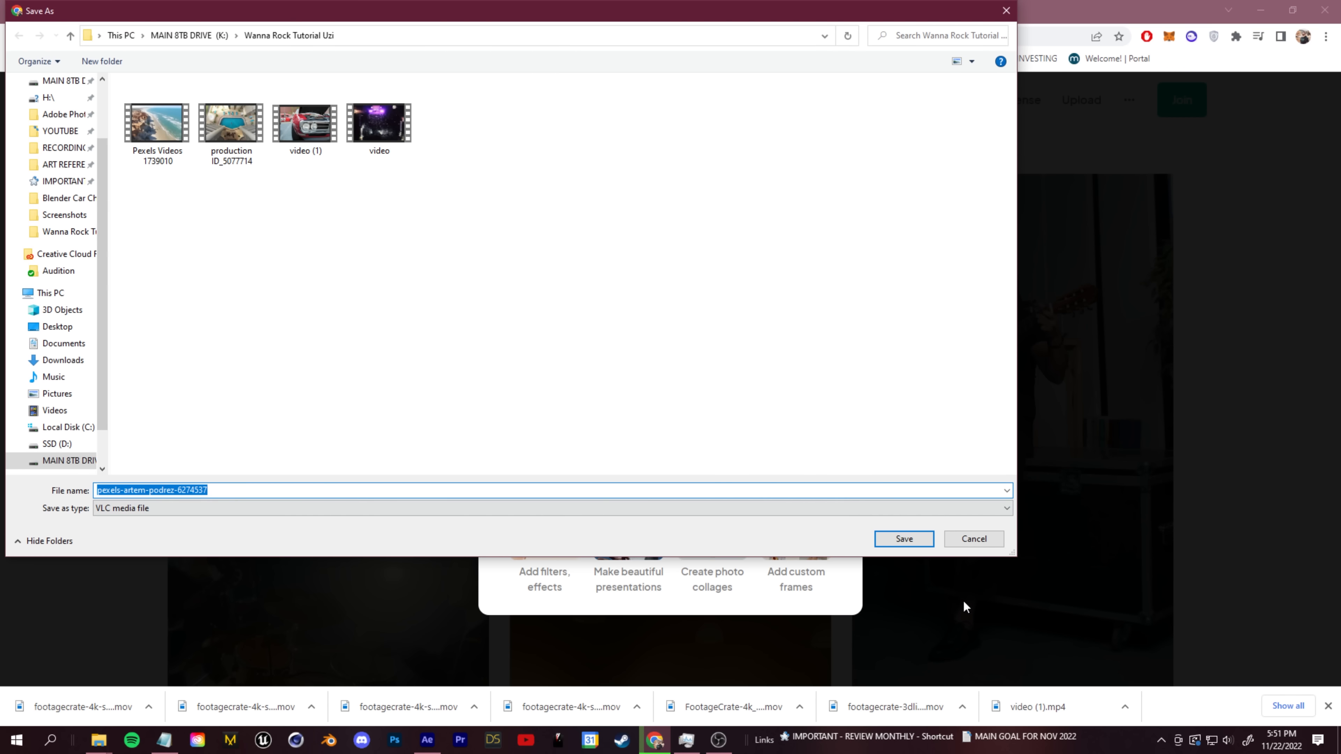
- Save the Pexels concert clip to the Wanna Rock Tutorial Uzi folder and browse more rock concert videos
click(903, 538)
click(144, 292)
scroll(122, 448, down, 10)
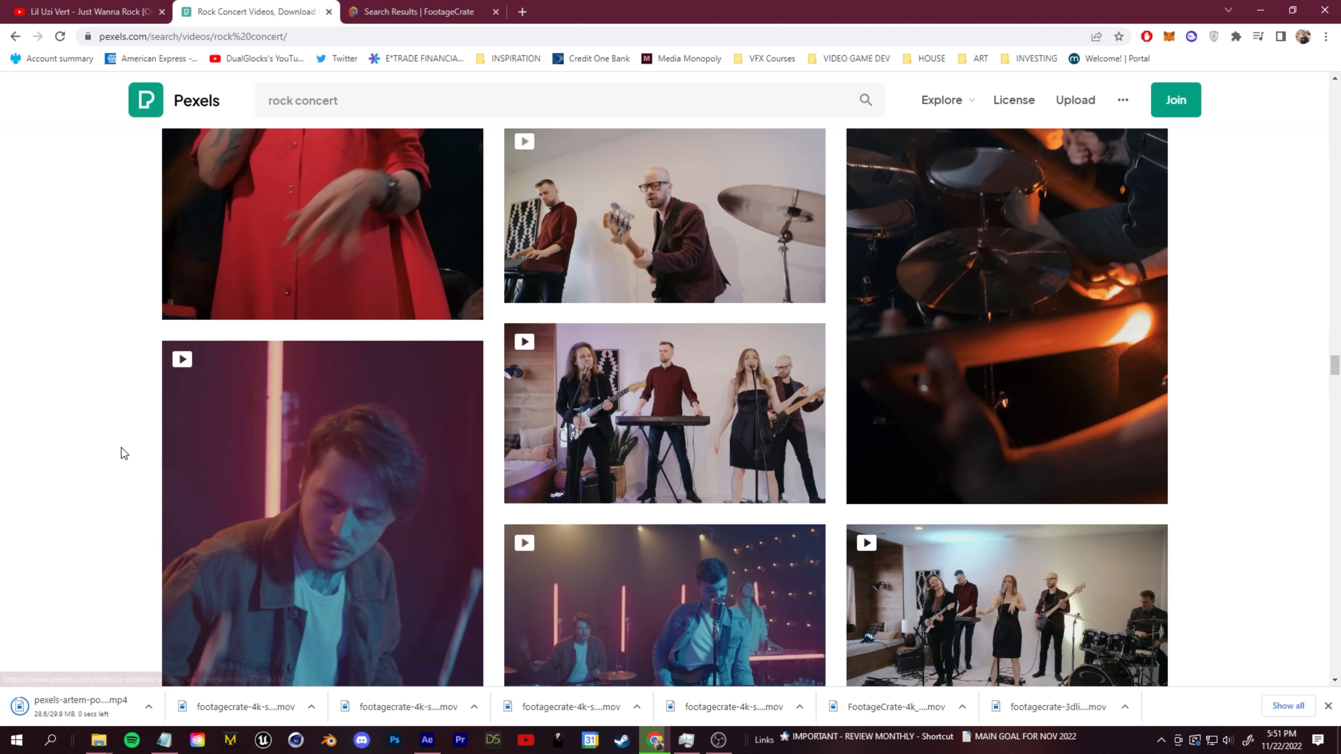
scroll(219, 454, down, 7)
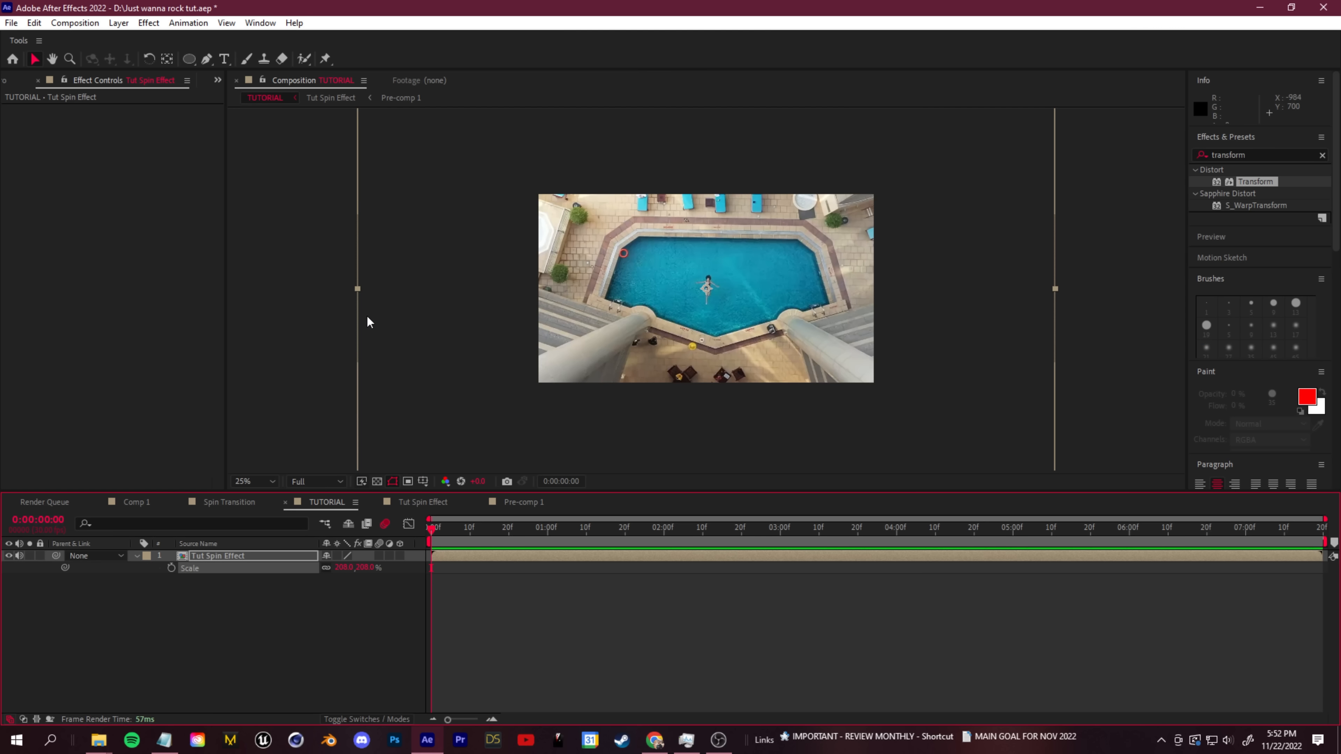
- Switch to After Effects and create a 1920 x 1080, 30 fps composition named Tunnel Travel
click(26, 84)
key(ctrl+n)
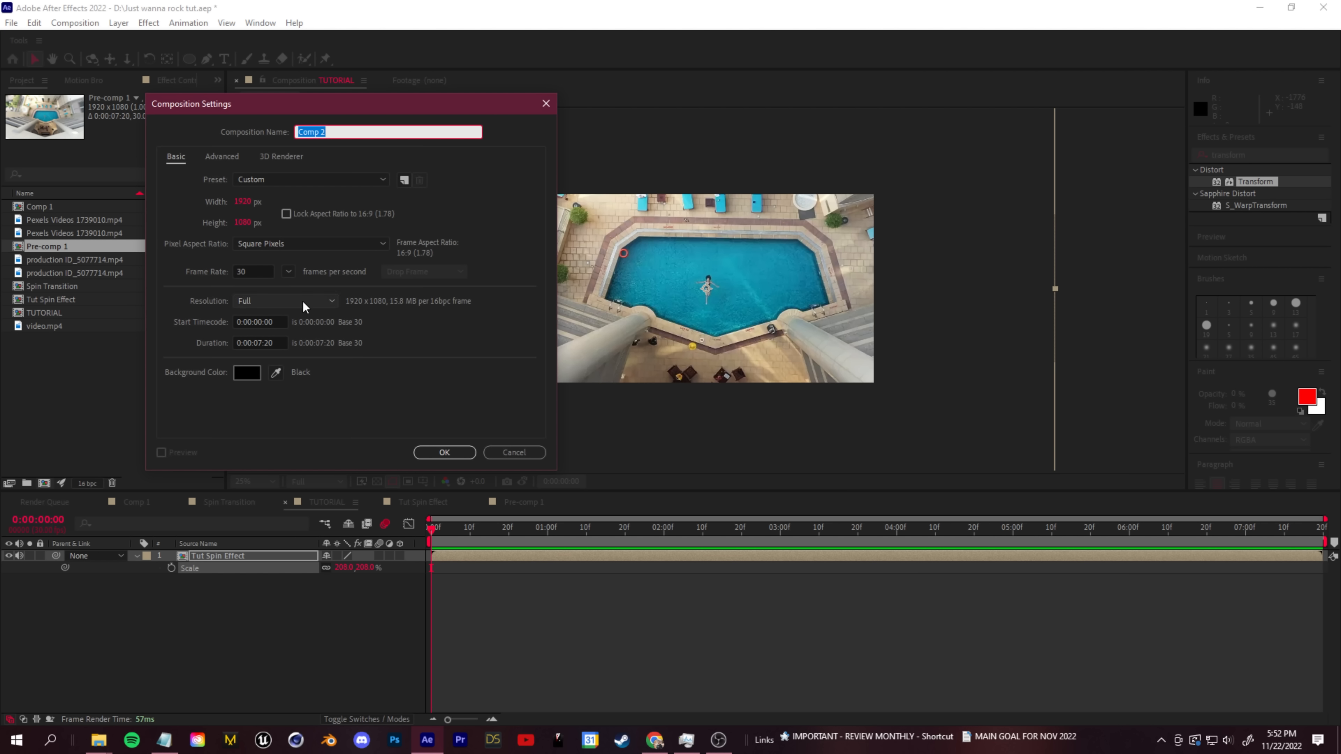
text(Tunnel Travel)
key(Return)
- Create a project folder named Stock Shock and import the six downloaded lightning .mov clips into it
mouse_move(95, 745)
click(69, 685)
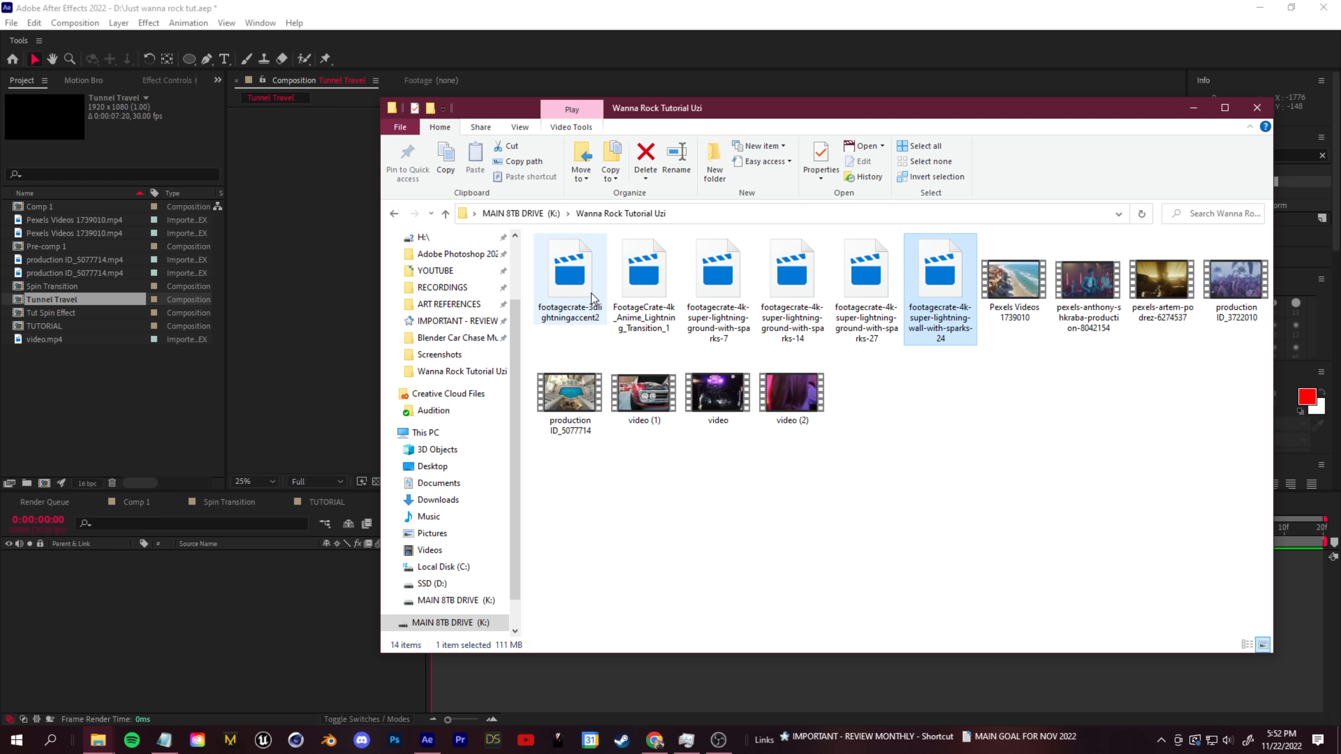
shift+click(591, 296)
drag(577, 289, 319, 403)
right_click(116, 365)
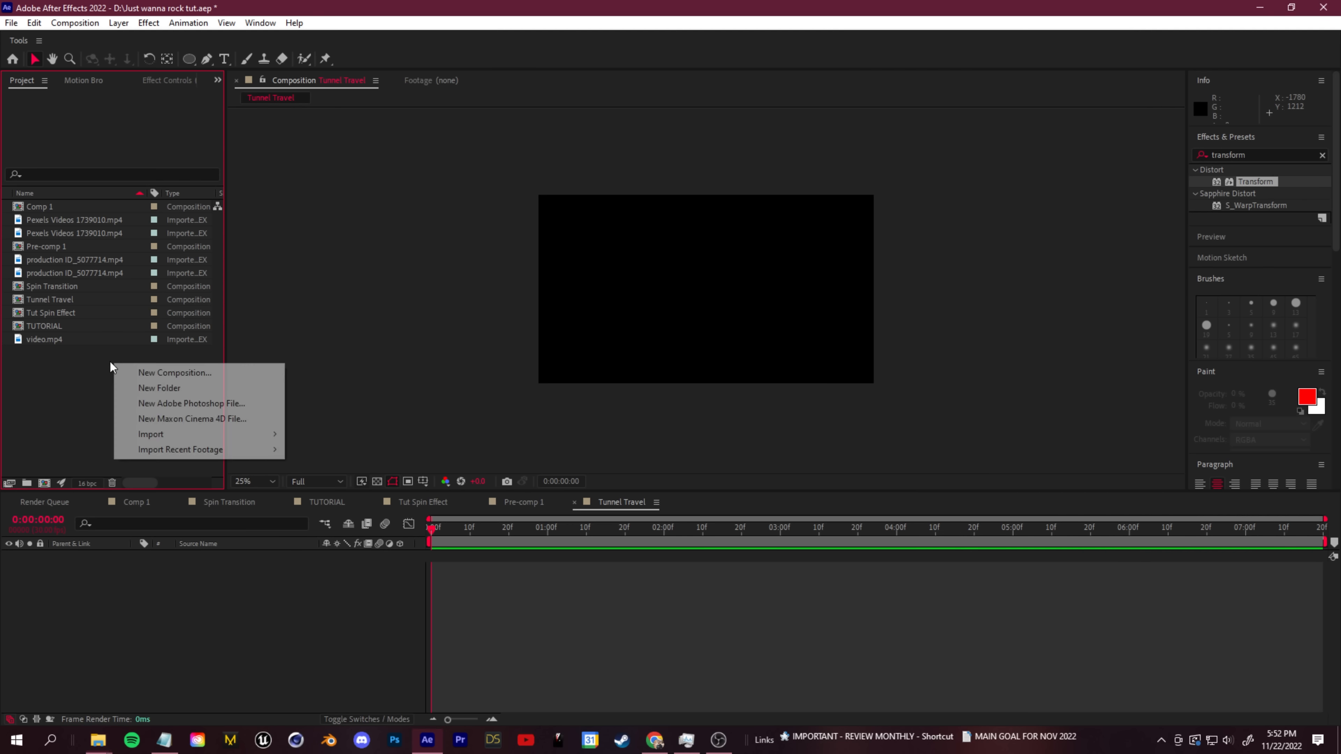
click(176, 390)
drag(68, 299, 66, 300)
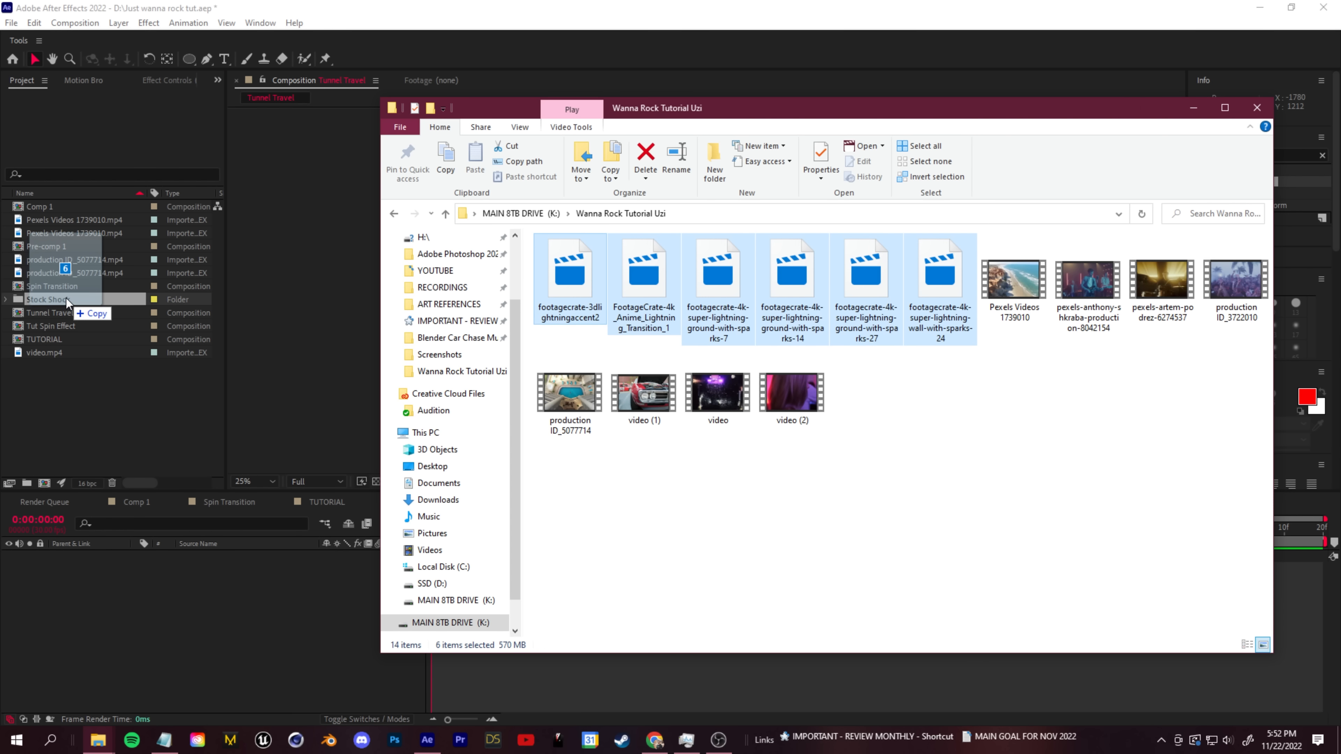
- Add the car clip video (1).mp4 to the Tunnel Travel timeline and fit it to the composition
click(649, 396)
drag(672, 405, 136, 607)
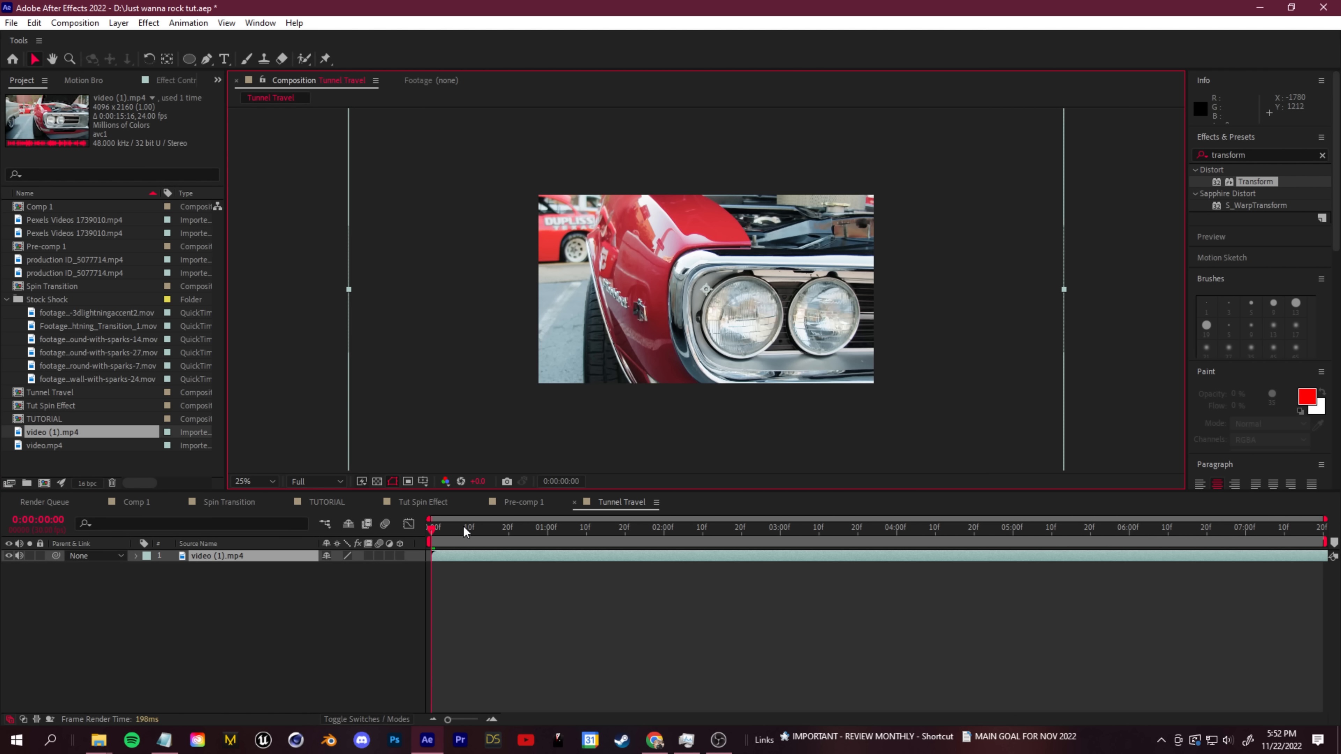
right_click(211, 557)
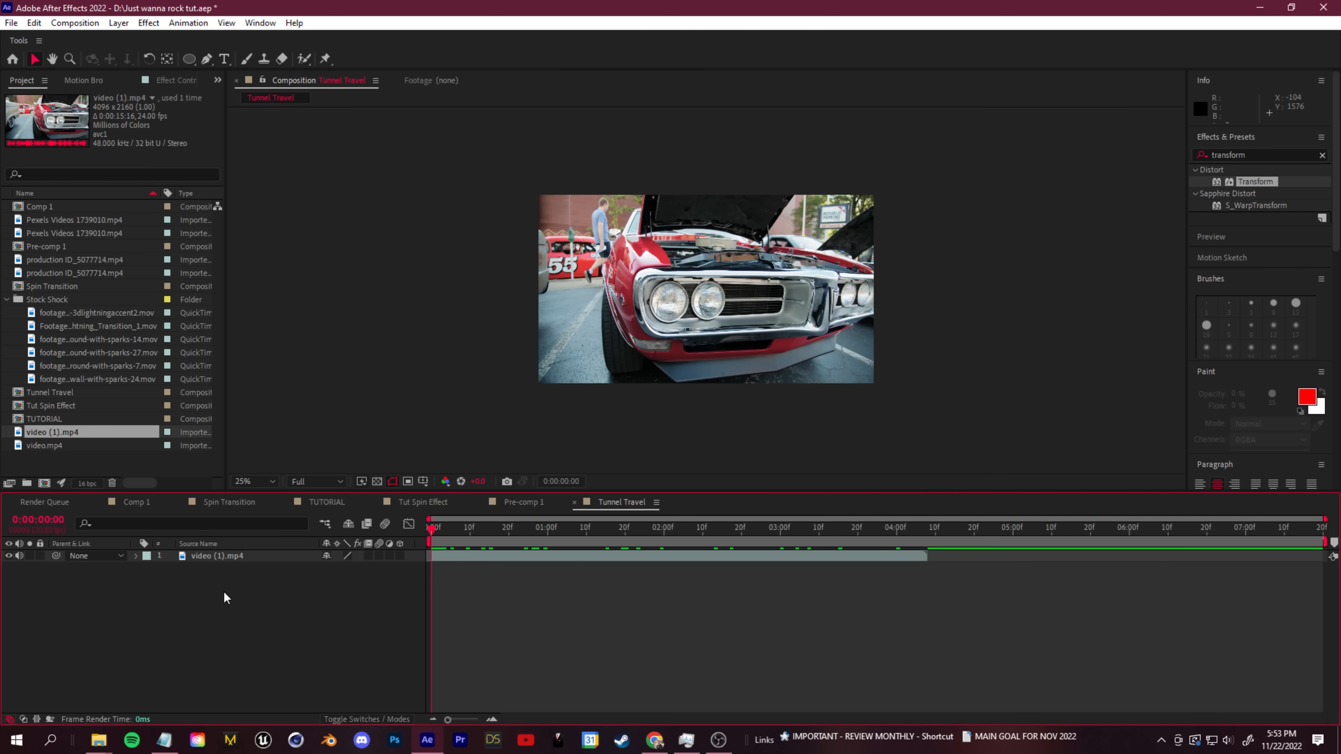
- Add a two-node camera to Tunnel Travel and make the video (1).mp4 layer 3D
right_click(216, 607)
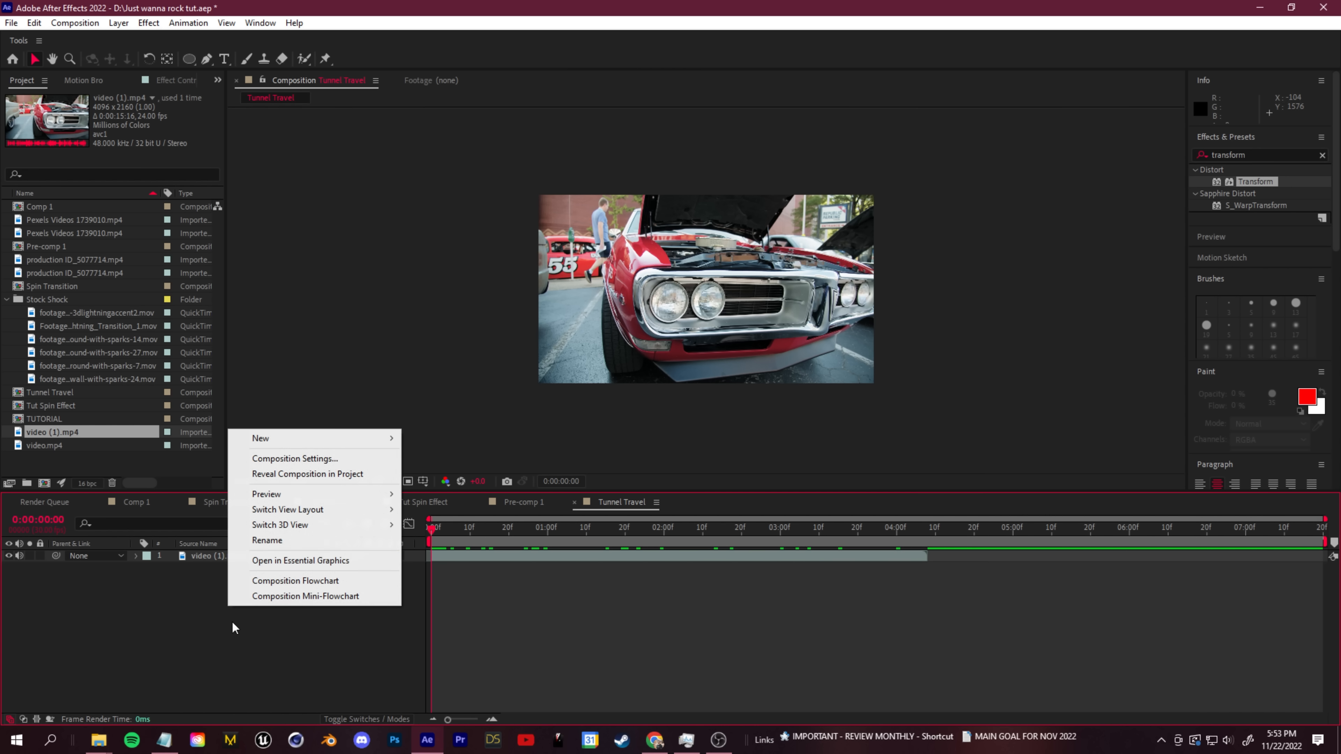
mouse_move(289, 437)
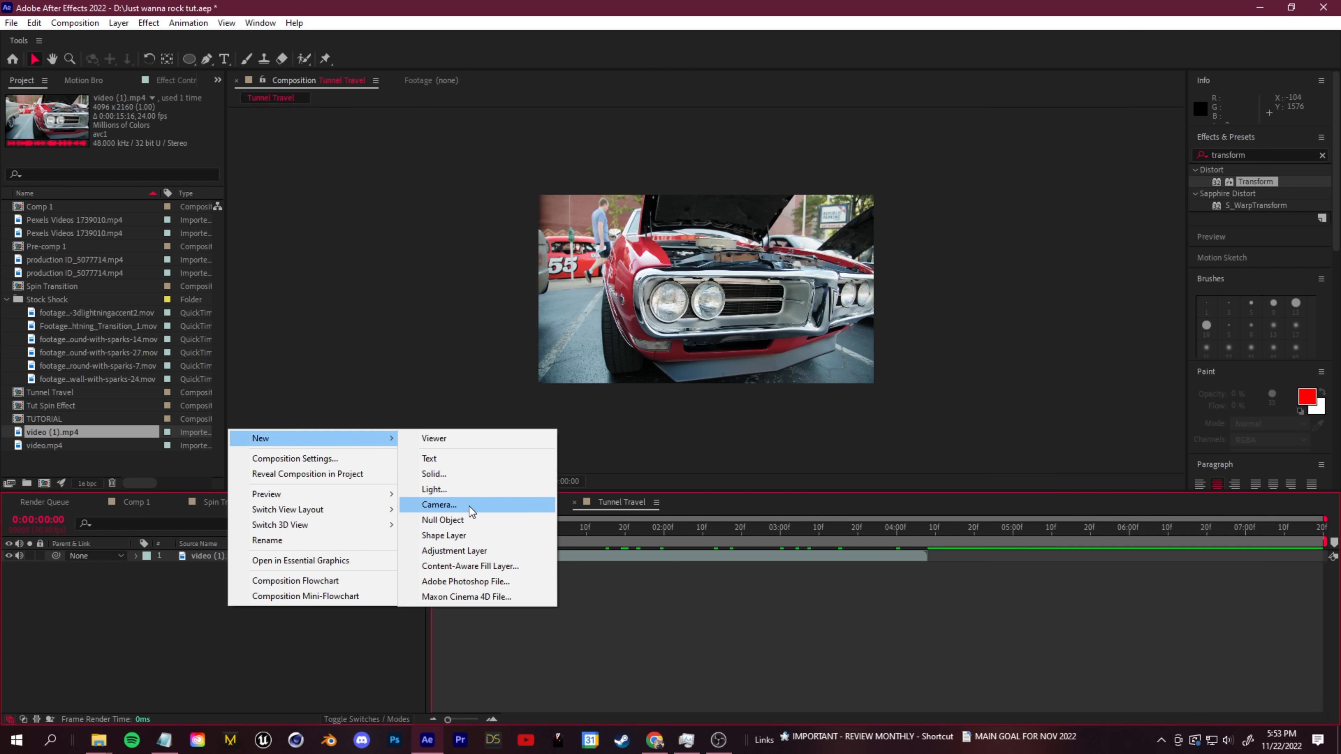
click(494, 505)
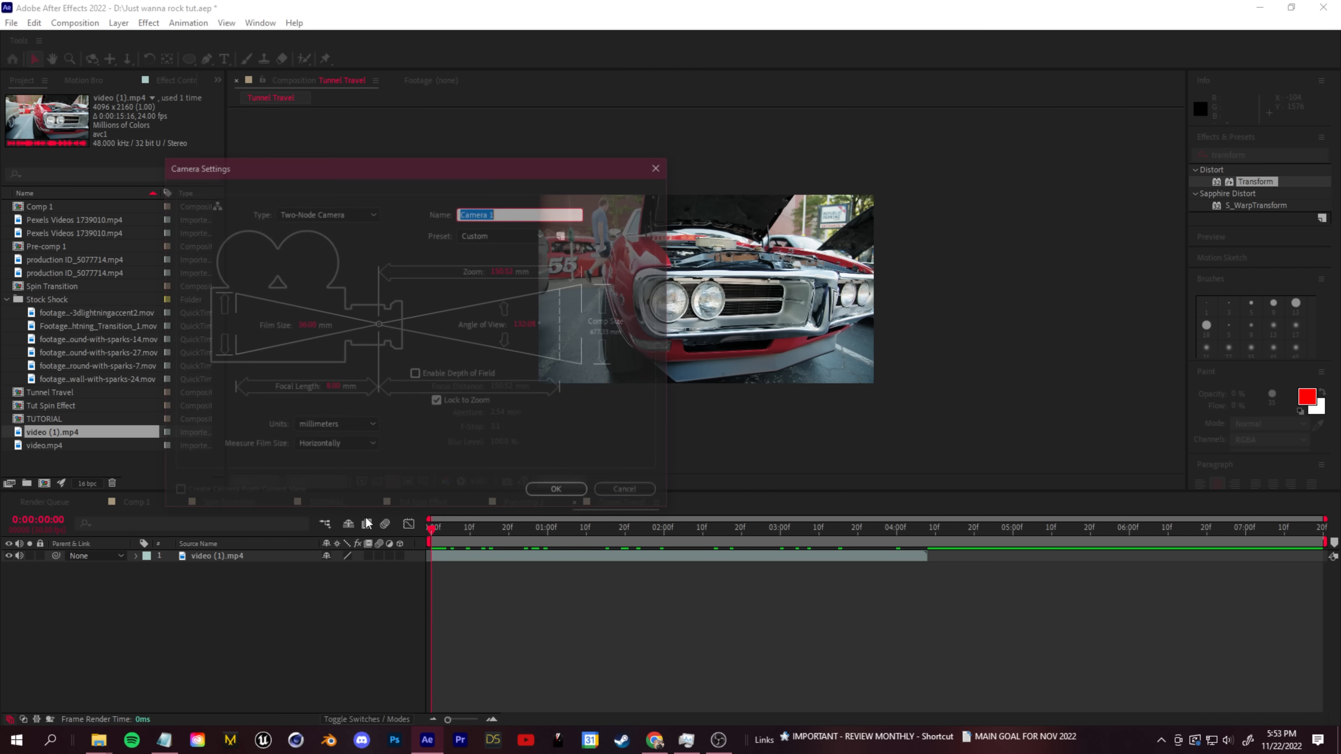
click(569, 494)
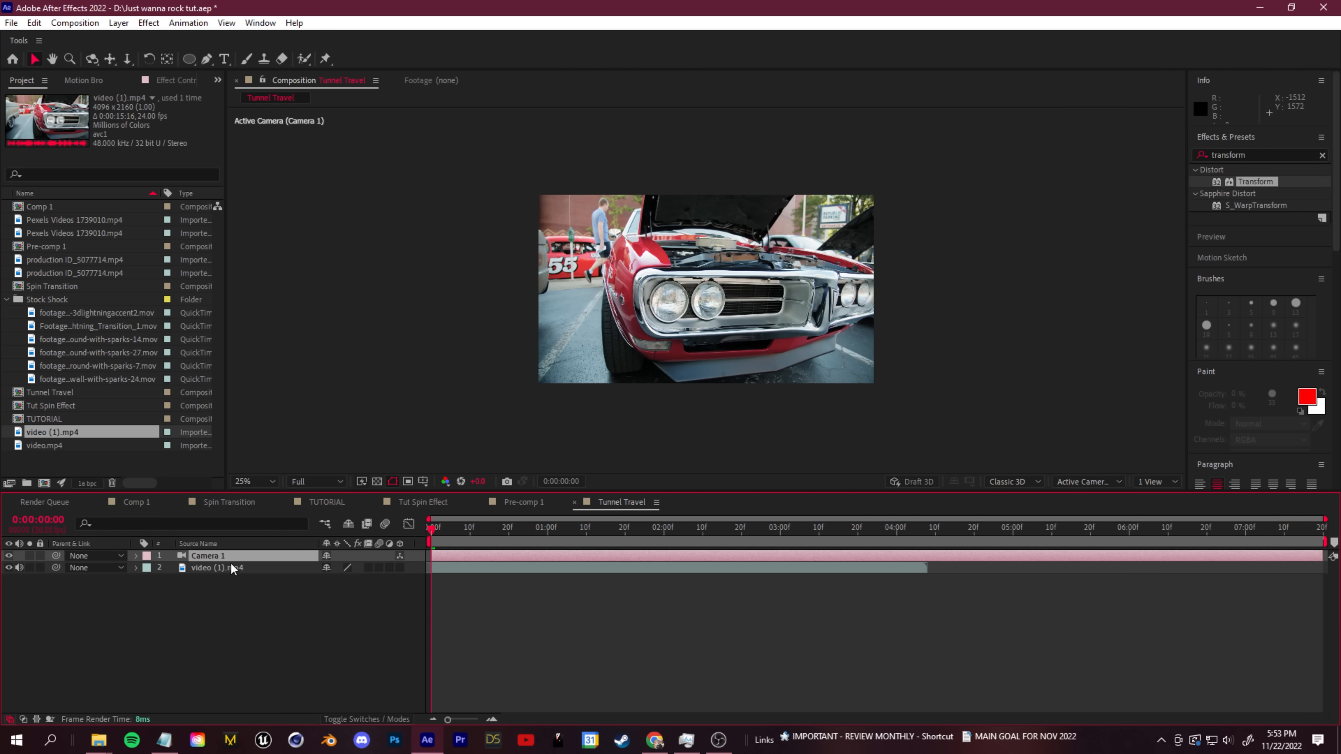
click(242, 568)
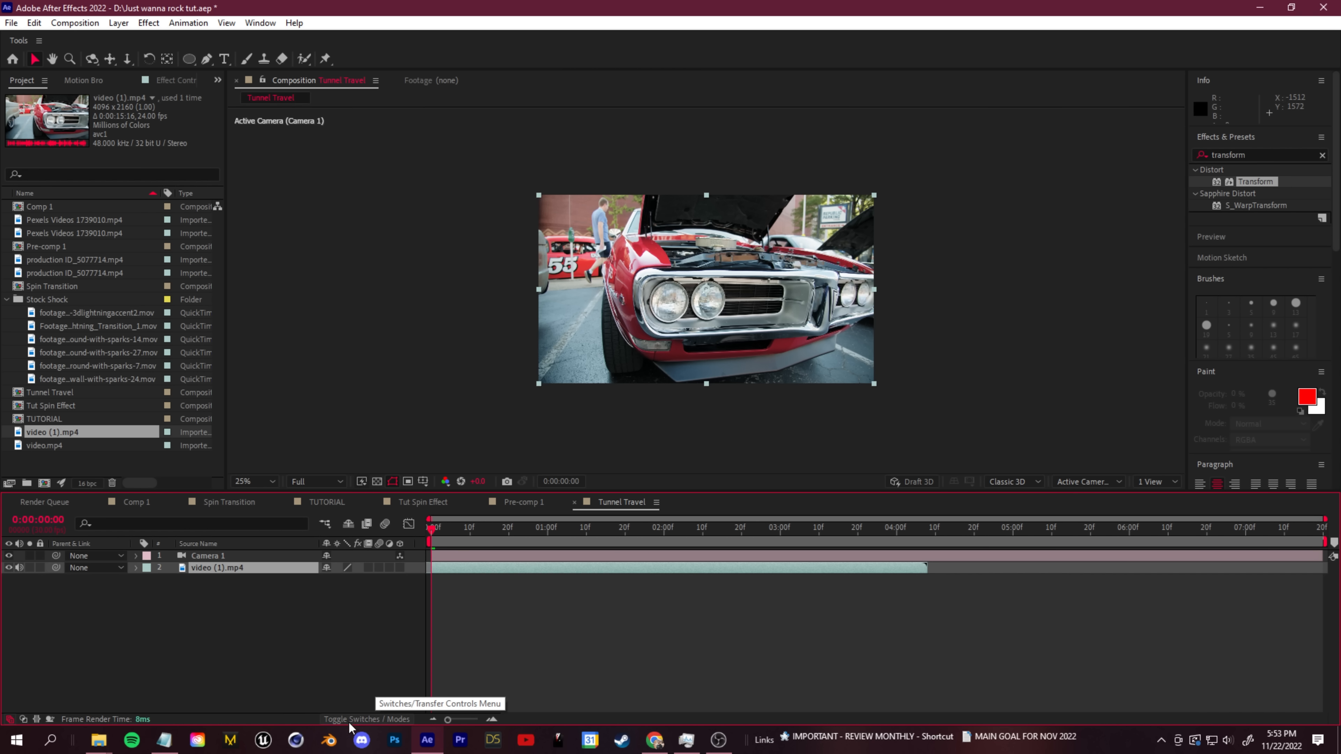
click(399, 568)
- Try moving Camera 1 around the car clip with the camera tools, undoing each move
click(233, 557)
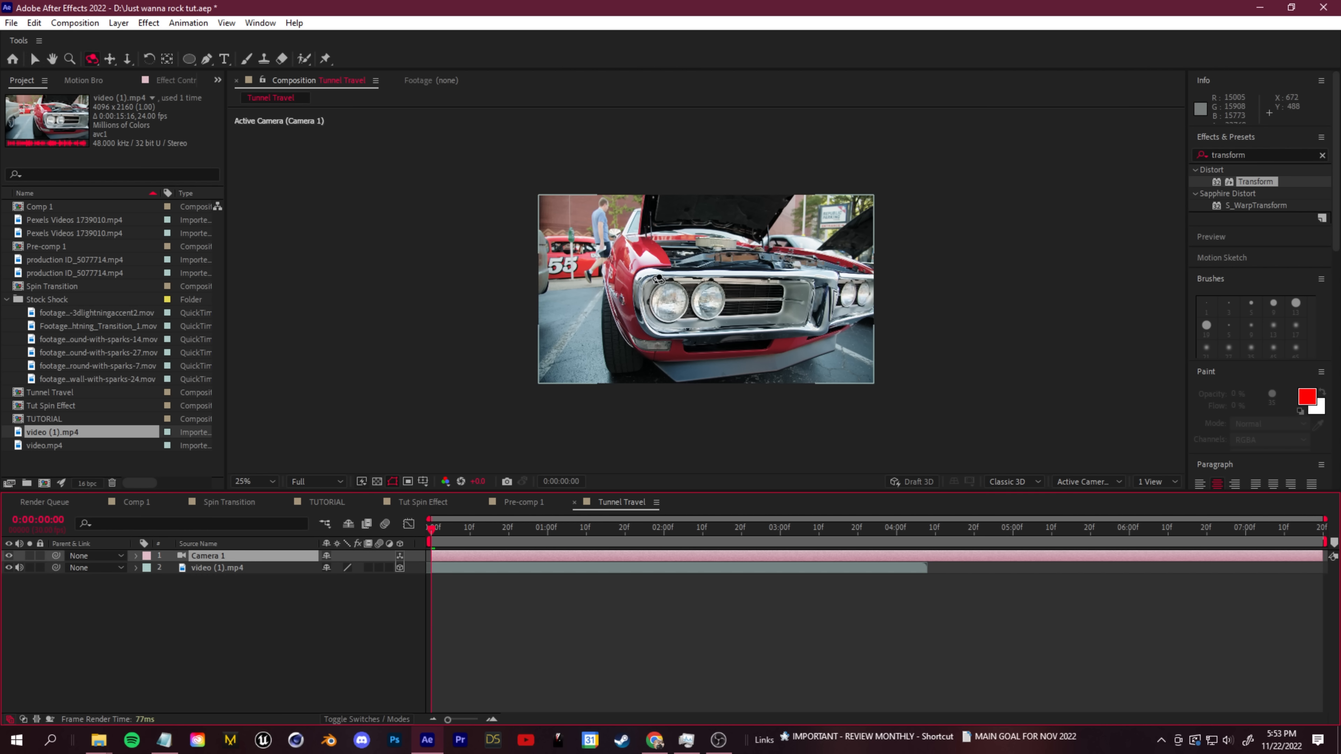
drag(674, 259, 681, 317)
key(ctrl+z)
key(c)
key(ctrl+z)
key(c)
key(ctrl+z)
- Set keyframes at 0:00:00:00 for all of Camera 1's Transform properties, from Point of Interest to Z Rotation
click(137, 556)
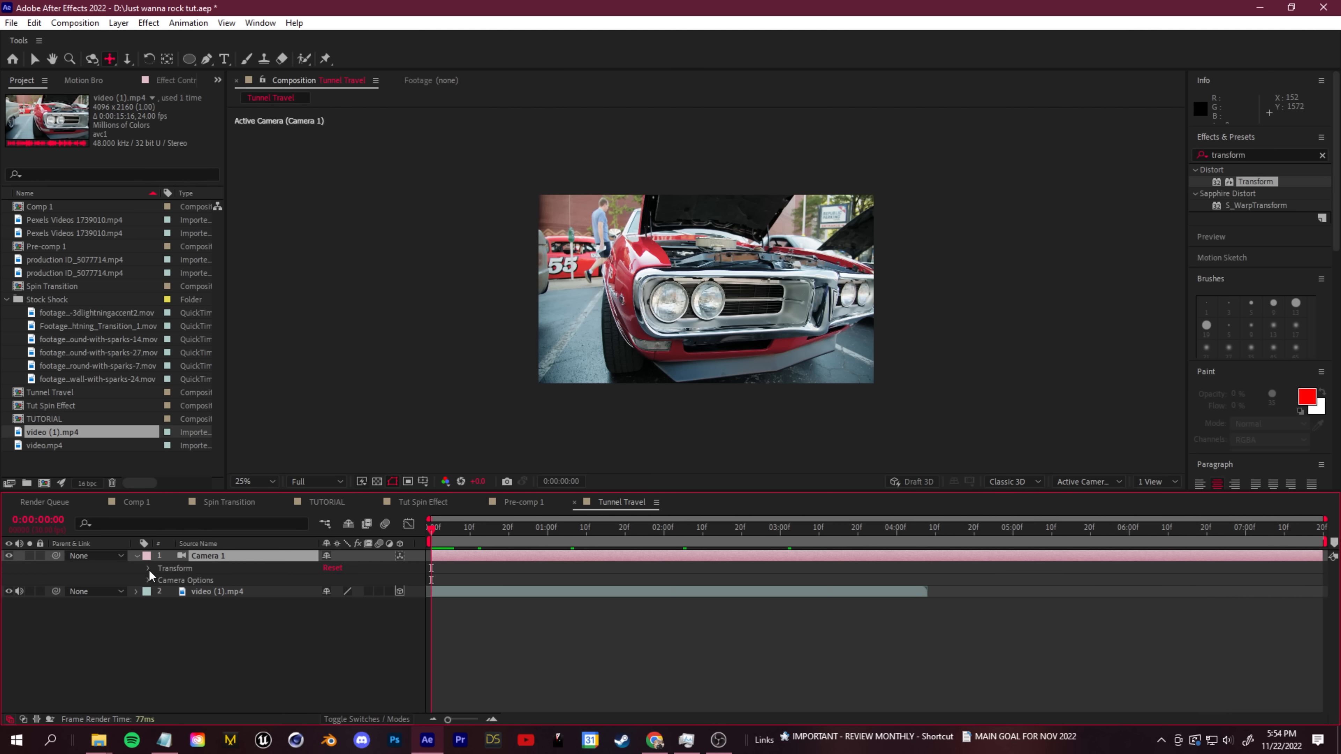
click(148, 568)
drag(171, 581, 173, 640)
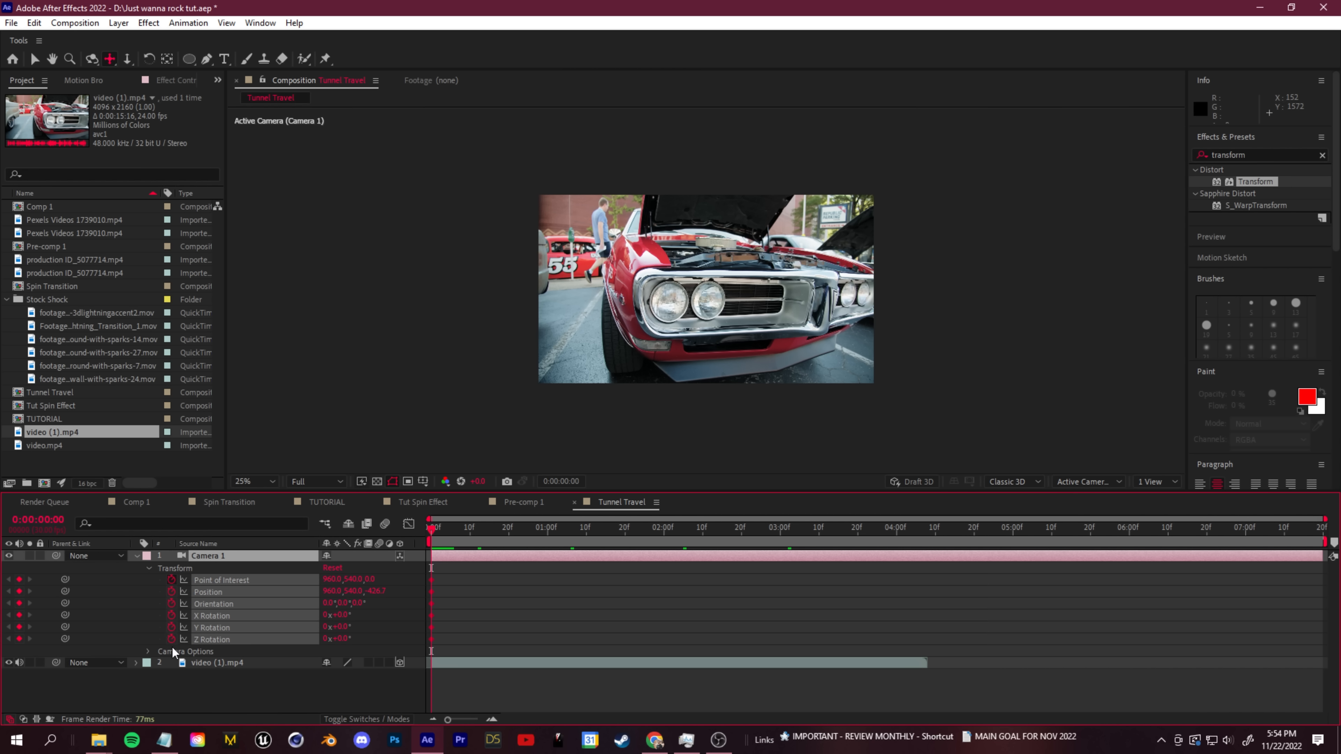
- Reposition the camera at 0:00:01:25 to keyframe its Point of Interest and Position, and preview the move
drag(437, 533, 644, 528)
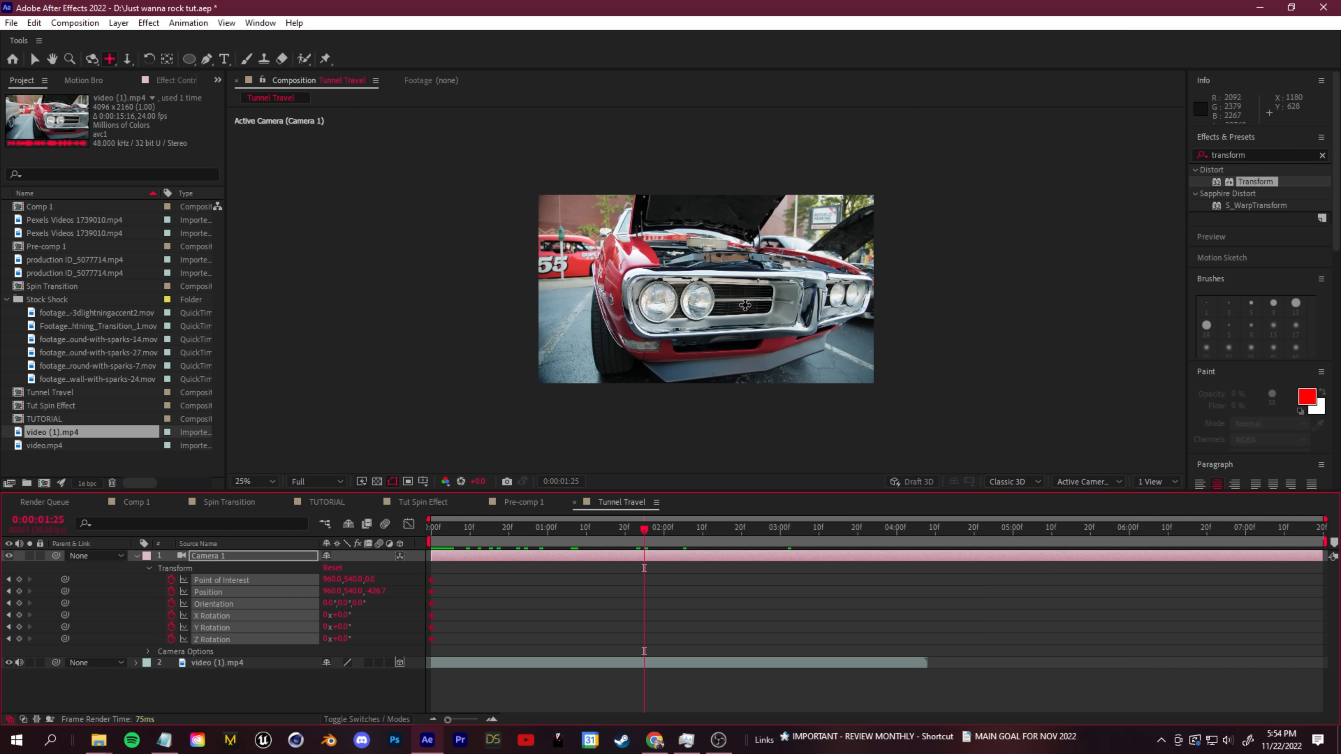
key(2)
drag(753, 315, 766, 428)
key(Home)
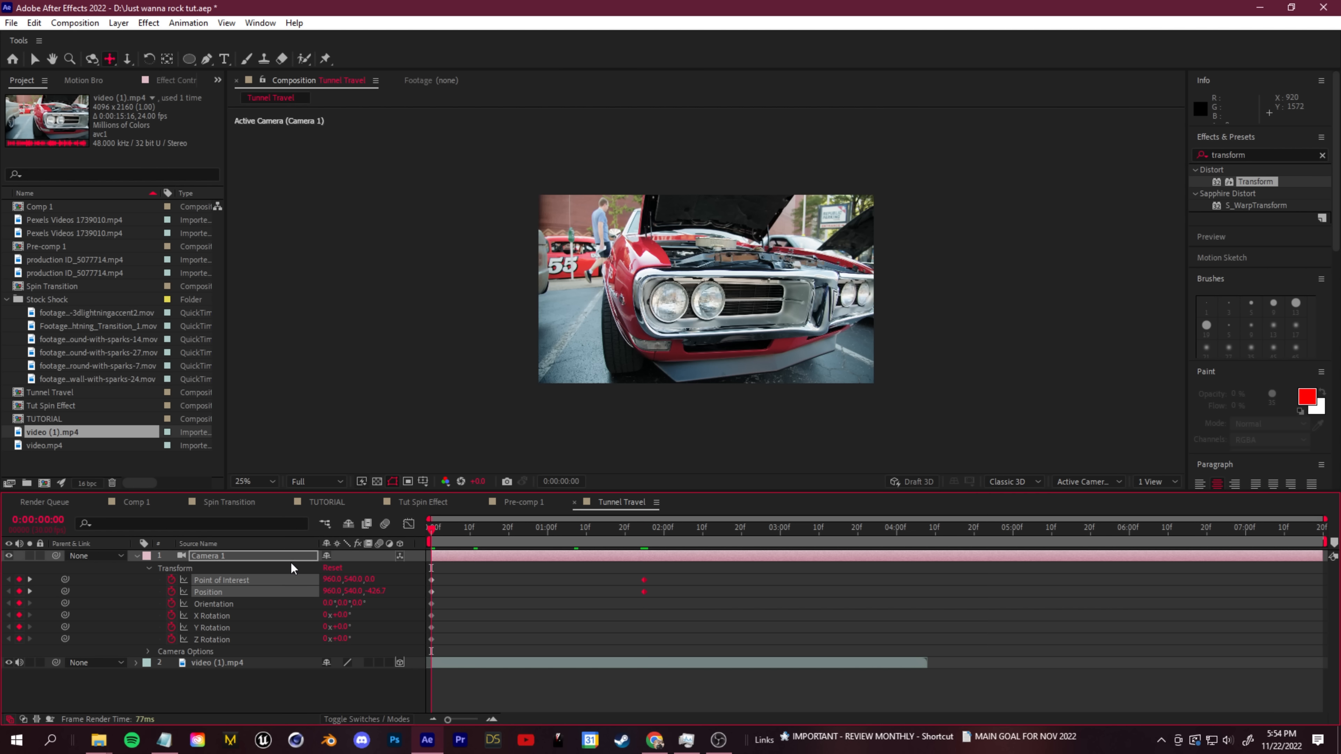
key(space)
- Retime Camera 1's keyframes so the push into the grille runs from about 0:00:00:14 to 0:00:00:27, and preview it
key(space)
key(space)
key(space)
drag(613, 569, 650, 596)
key(space)
key(space)
drag(556, 650, 490, 589)
drag(563, 653, 477, 555)
key(Home)
key(space)
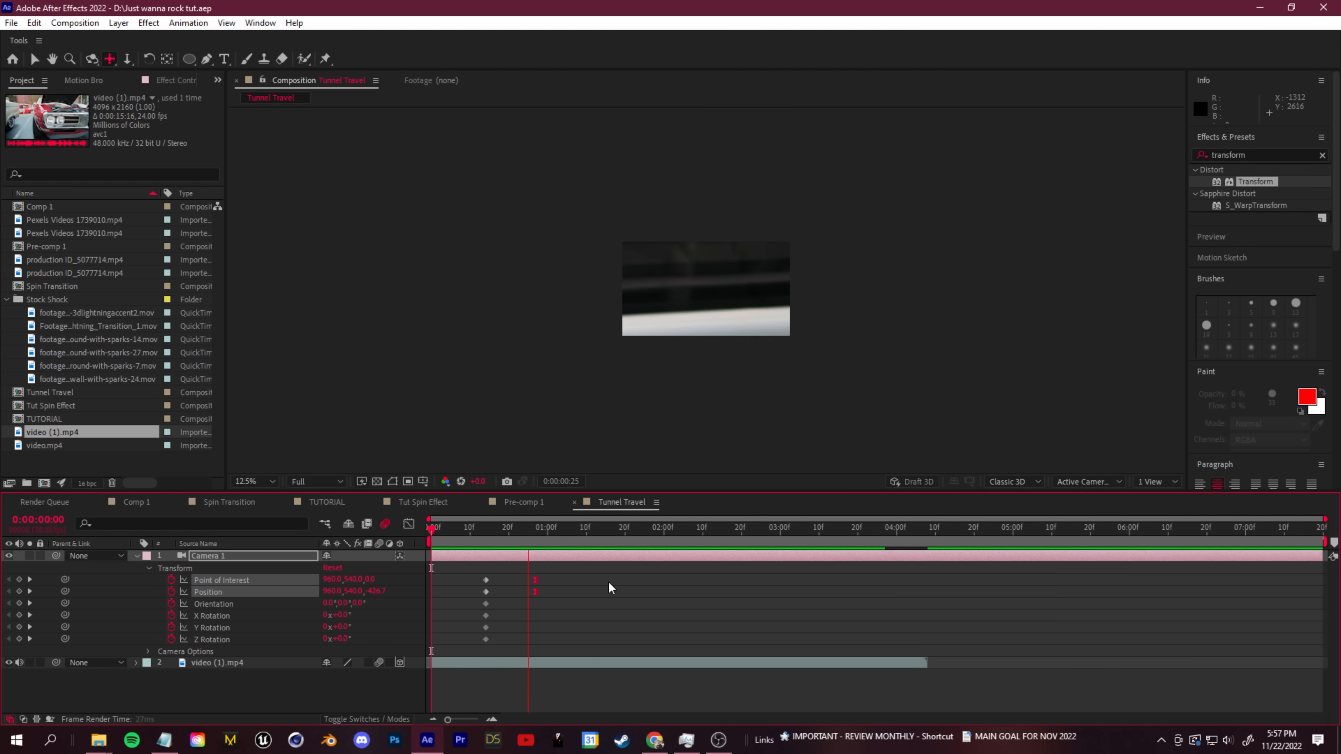
key(space)
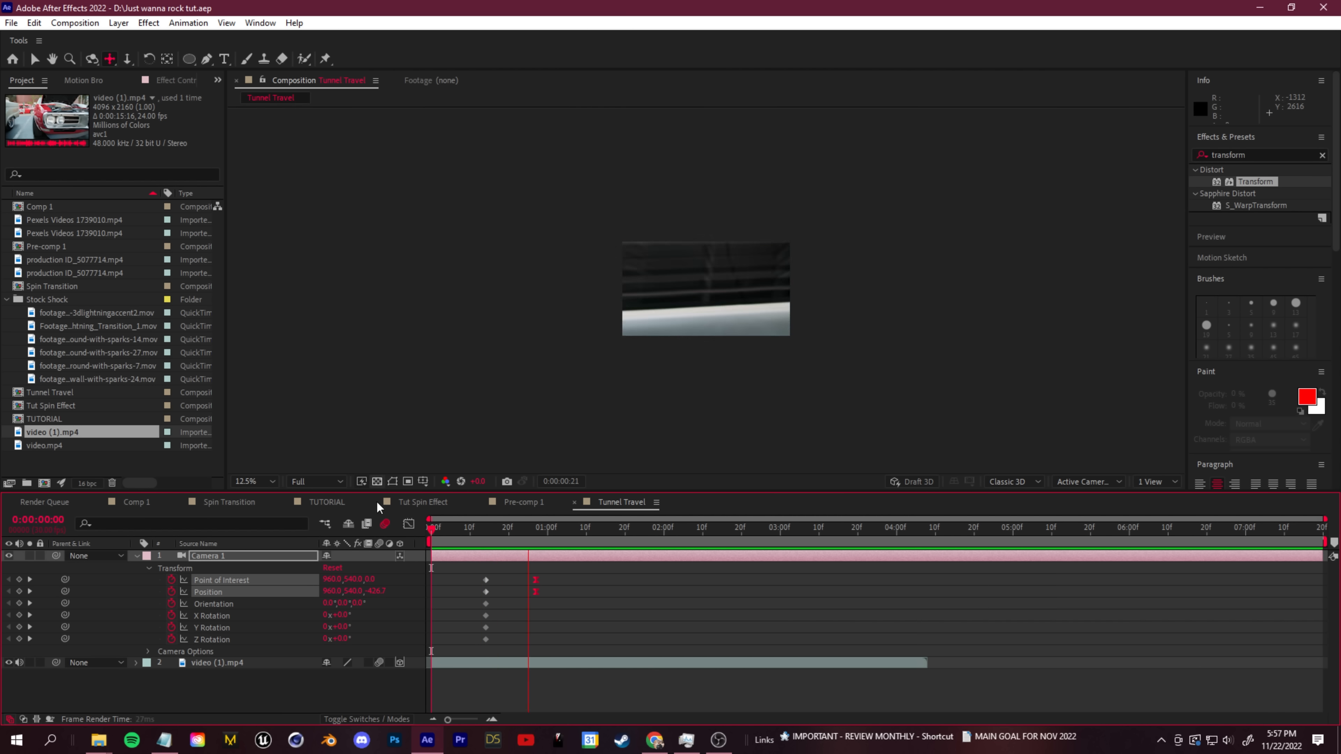
key(space)
- Split Camera 1 and video (1).mp4 at 0:00:00:27, delete the parts after the cut, and preview the shortened clip
drag(538, 545, 534, 546)
click(258, 664)
shift+click(215, 557)
key(ctrl+shift+d)
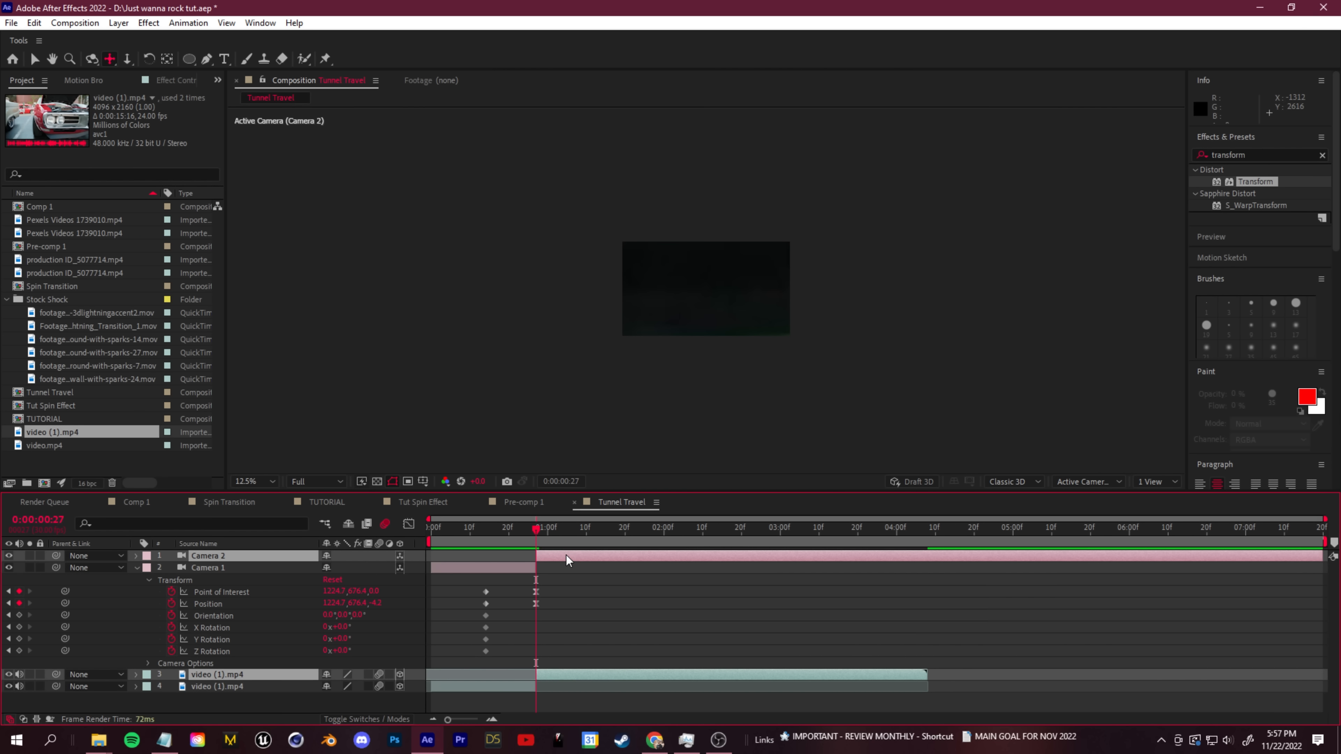
key(Delete)
drag(525, 528, 430, 551)
key(space)
key(space)
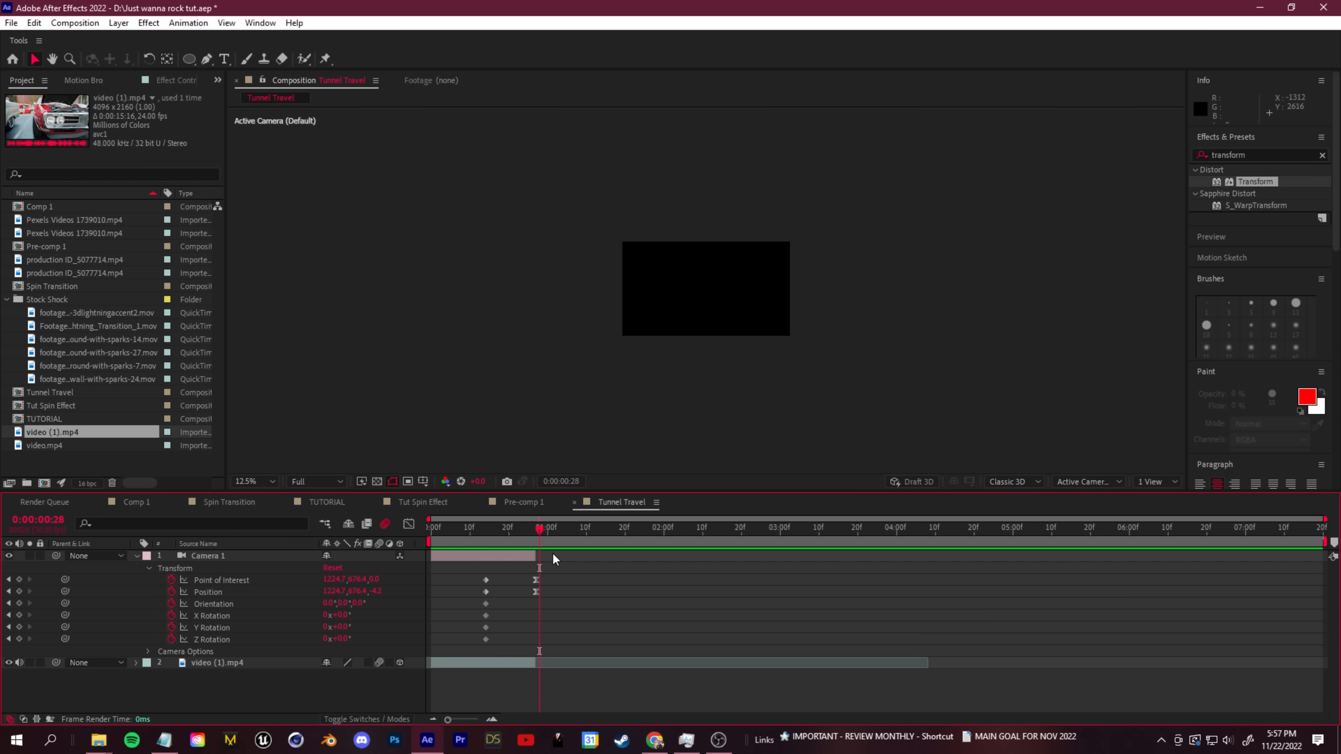
- Add the 3dlightningaccent2, Anime Lightning Transition 1 and sparks-27 clips to the timeline, starting at about 0:00:00:27, 0:00:01:10 and 0:00:00:22 respectively
drag(511, 531, 538, 528)
click(85, 316)
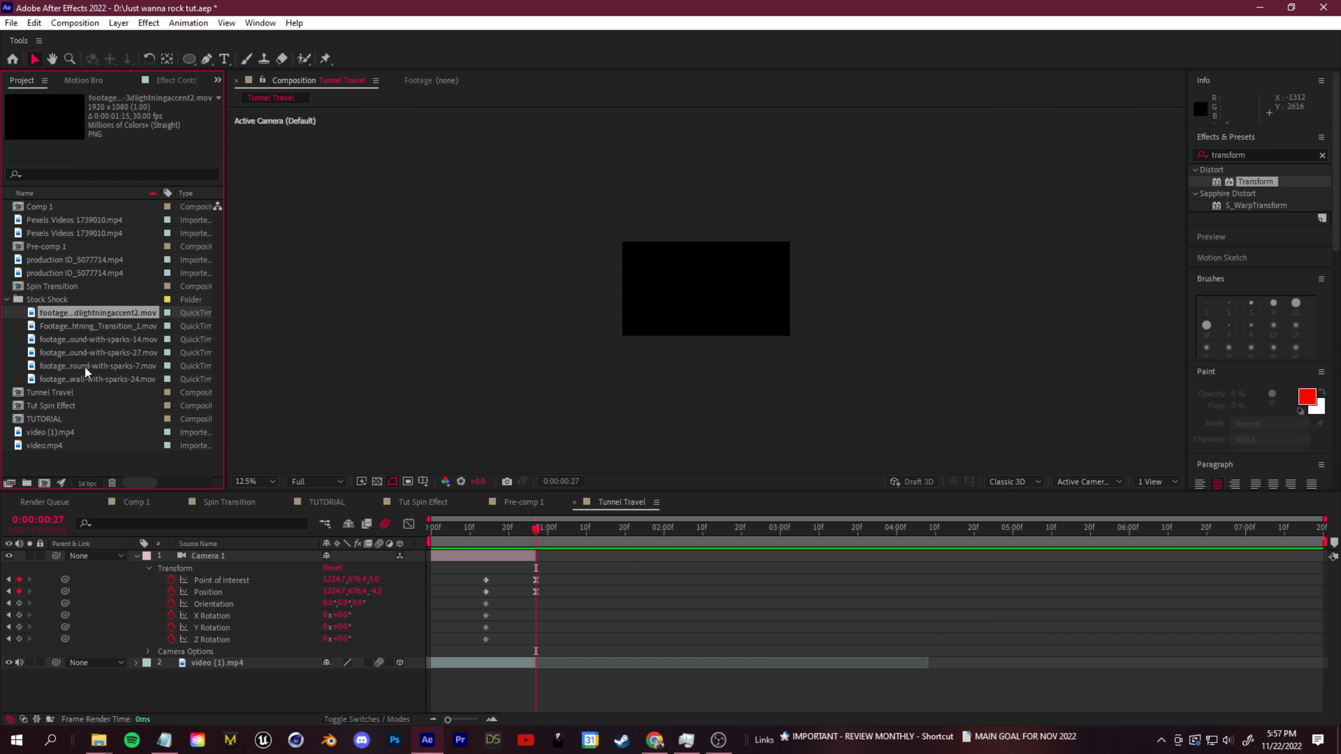
drag(529, 549, 573, 666)
drag(543, 535, 568, 554)
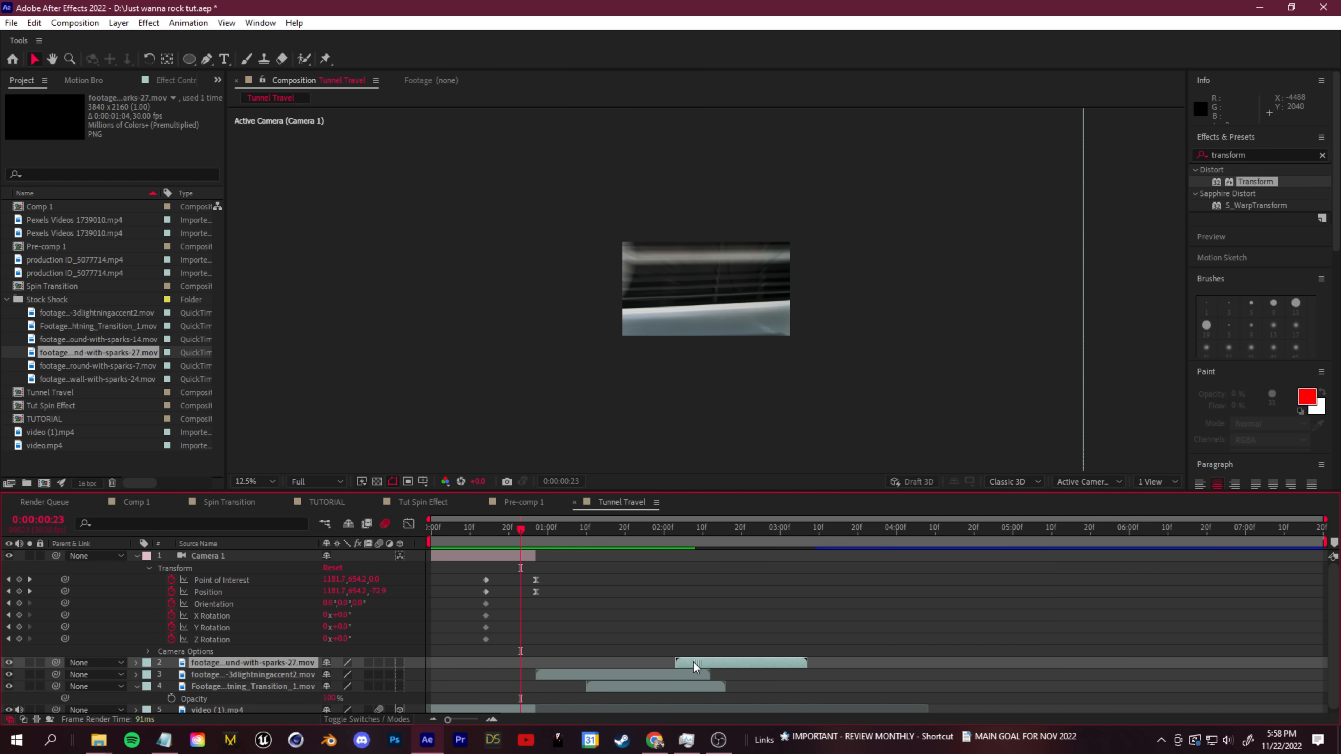
drag(694, 665, 539, 663)
drag(506, 531, 537, 566)
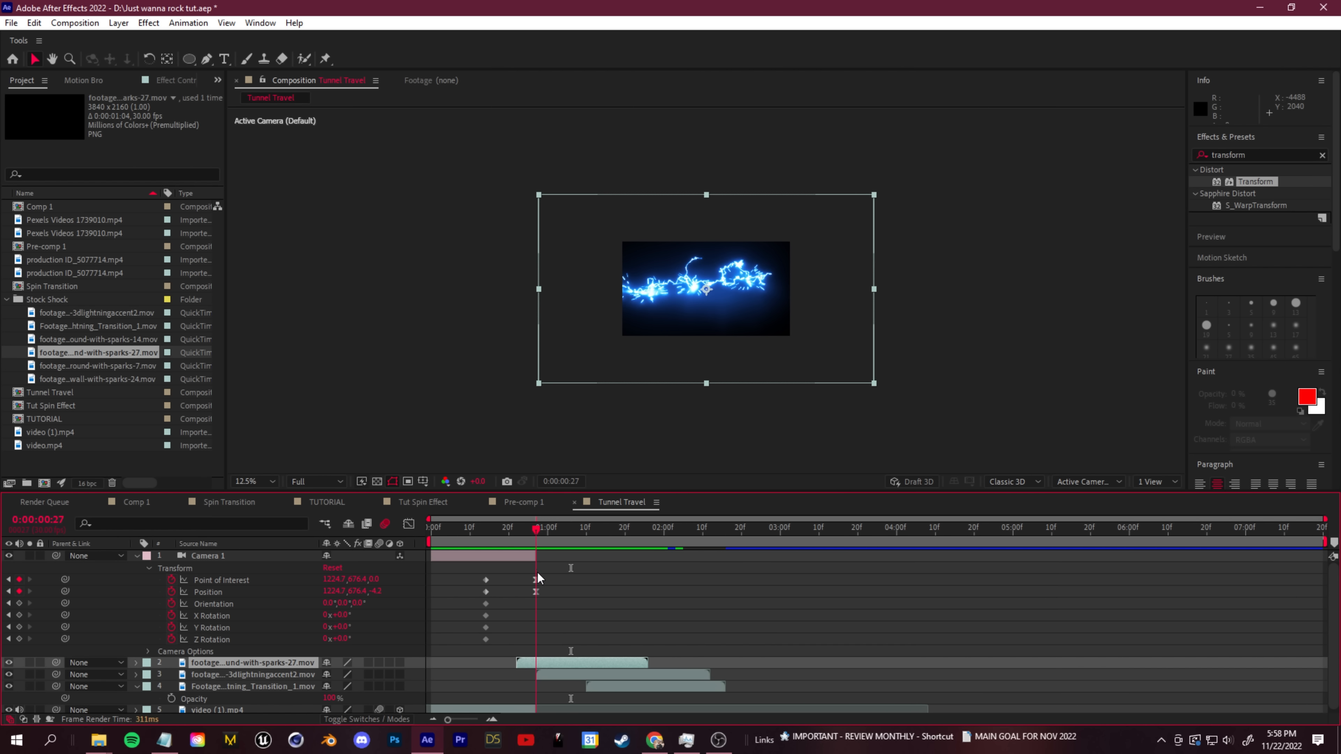
- Collapse the layer properties and add a two-node Camera 2 that starts at 0:00:00:27
click(142, 696)
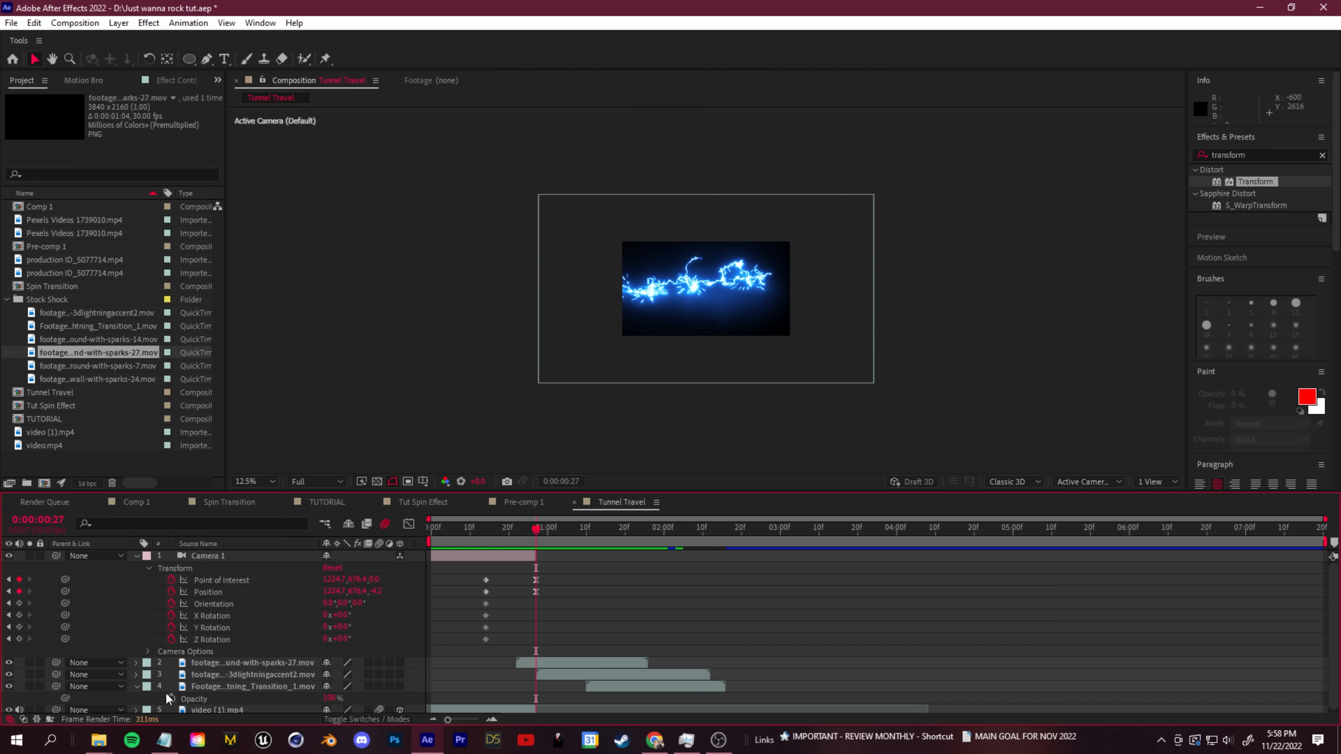
click(137, 556)
click(136, 593)
right_click(197, 650)
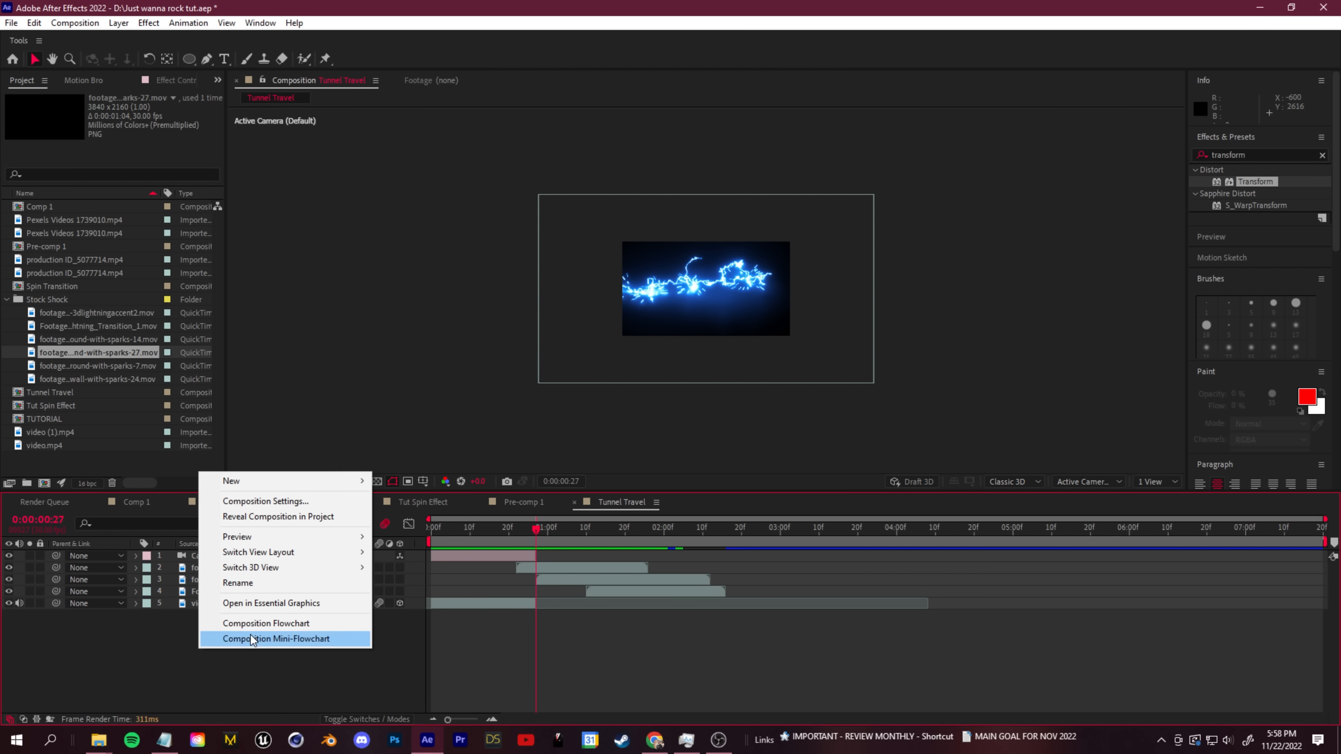
mouse_move(240, 478)
click(411, 549)
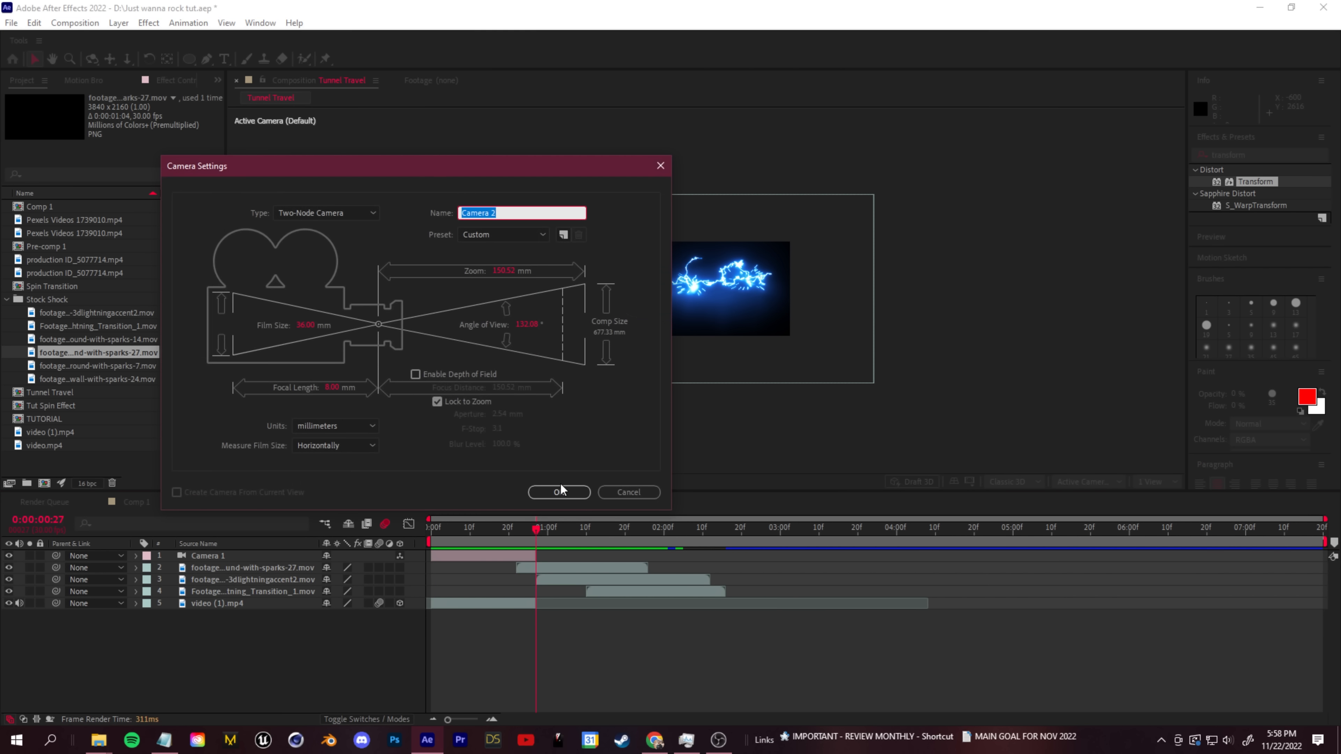
click(561, 487)
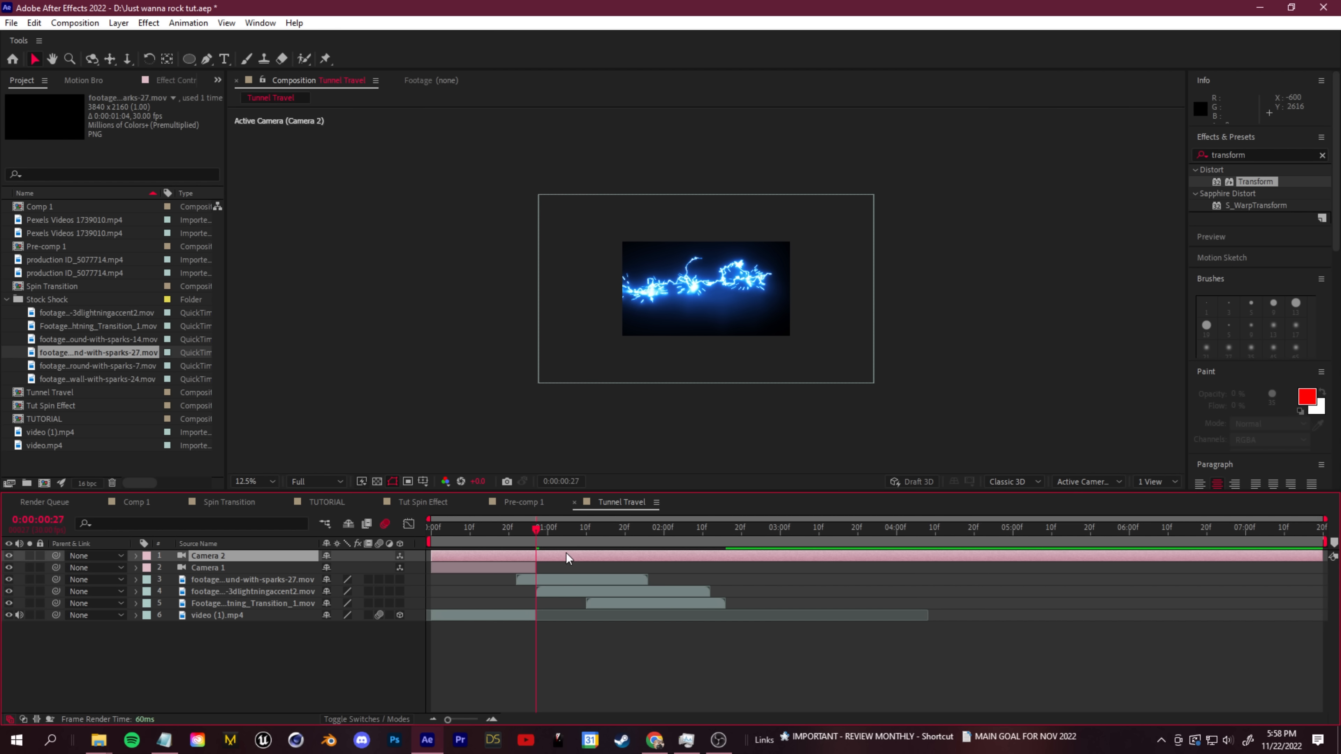
drag(430, 555, 537, 563)
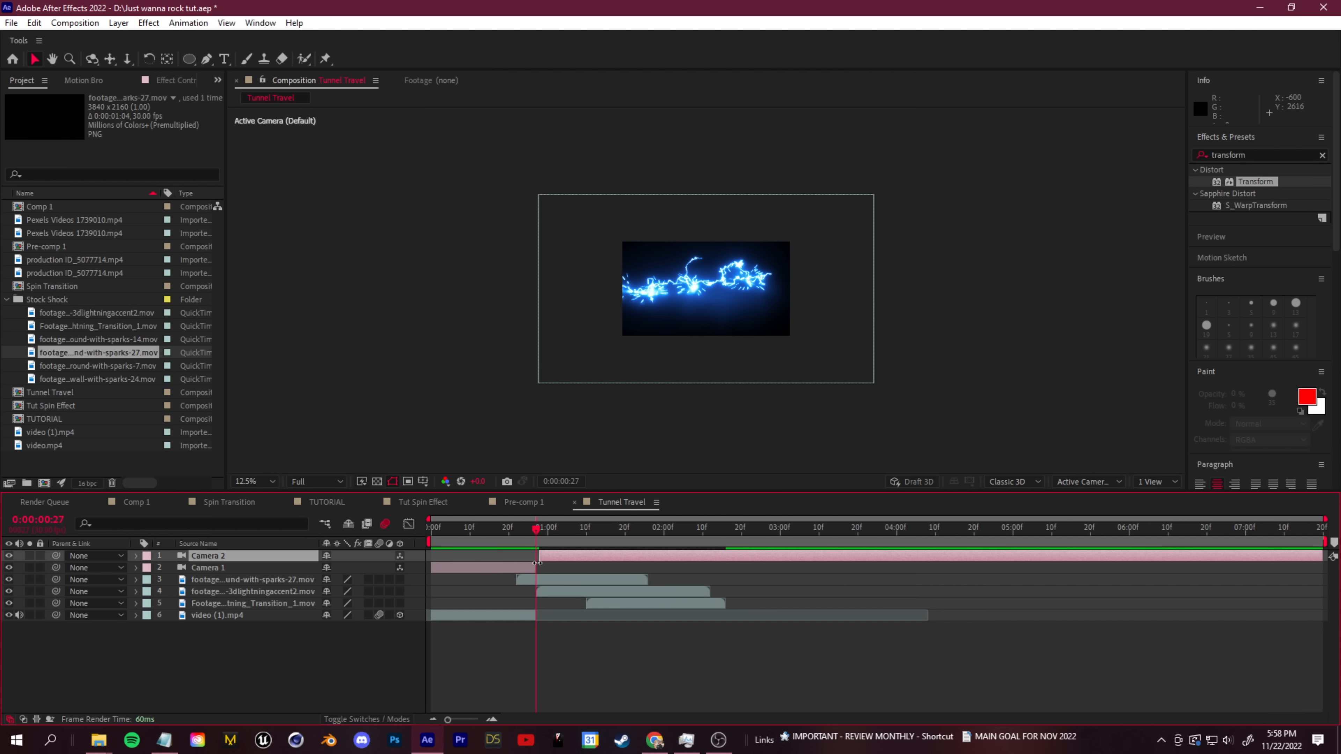
- Make the three lightning footage layers 3D and keyframe all of Camera 2's Transform properties at 0:00:00:27
click(267, 585)
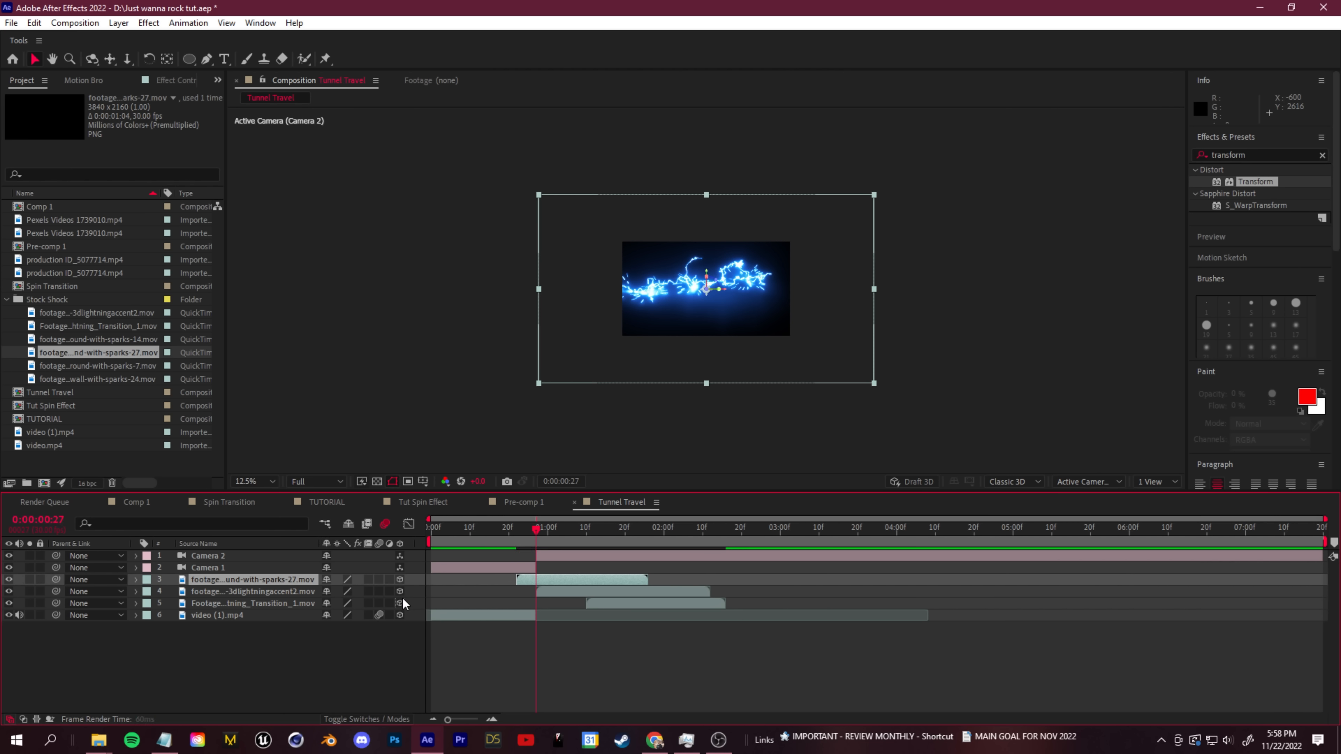
click(226, 557)
click(137, 556)
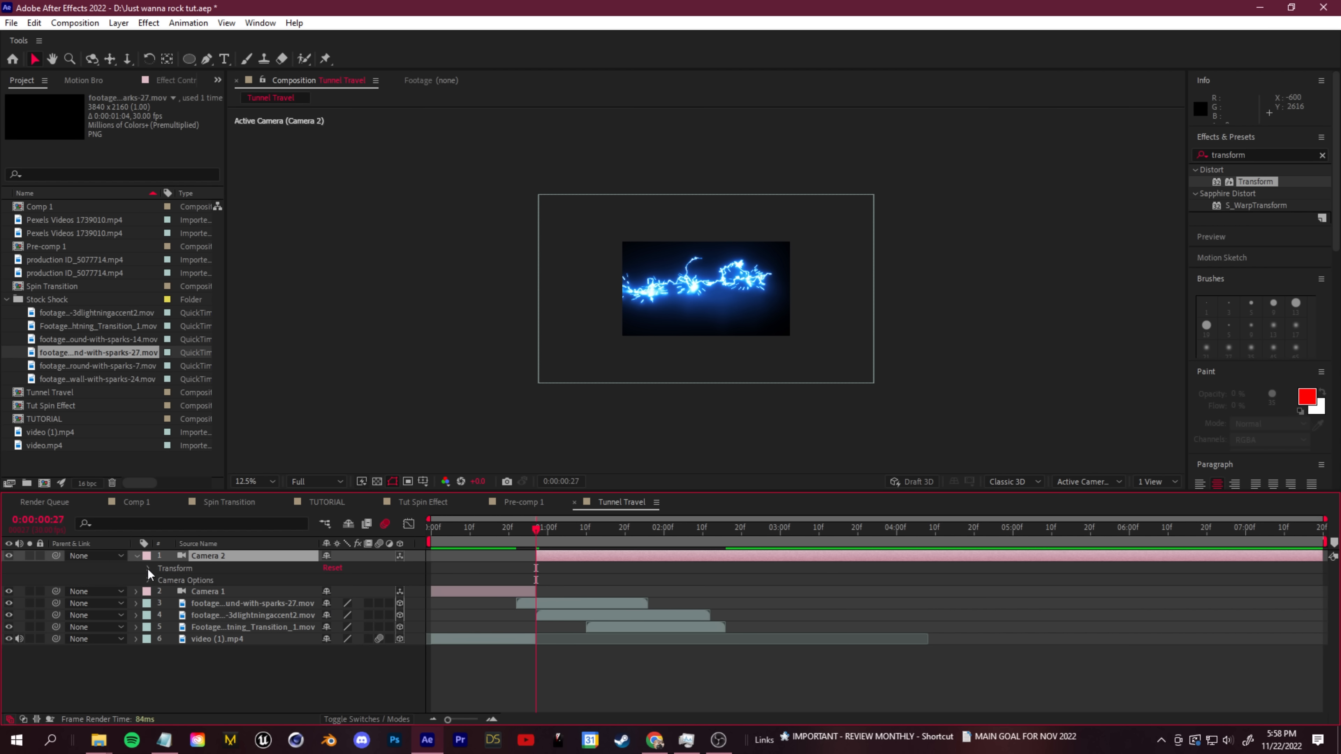
click(148, 568)
drag(171, 580, 171, 640)
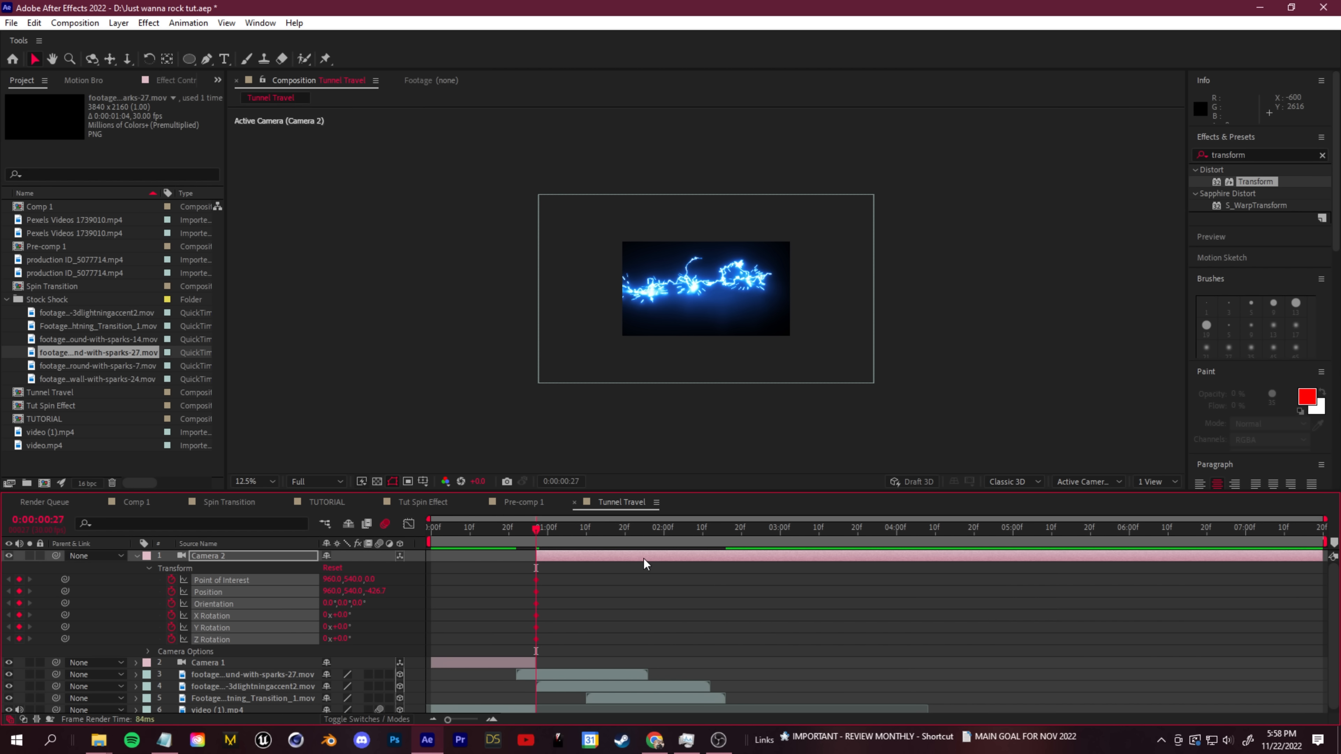
- Push Camera 2 forward to a Position Z of about 295.3 at 0:00:02:18 and scrub back through the move
drag(541, 537, 714, 534)
key(c)
key(c)
key(c)
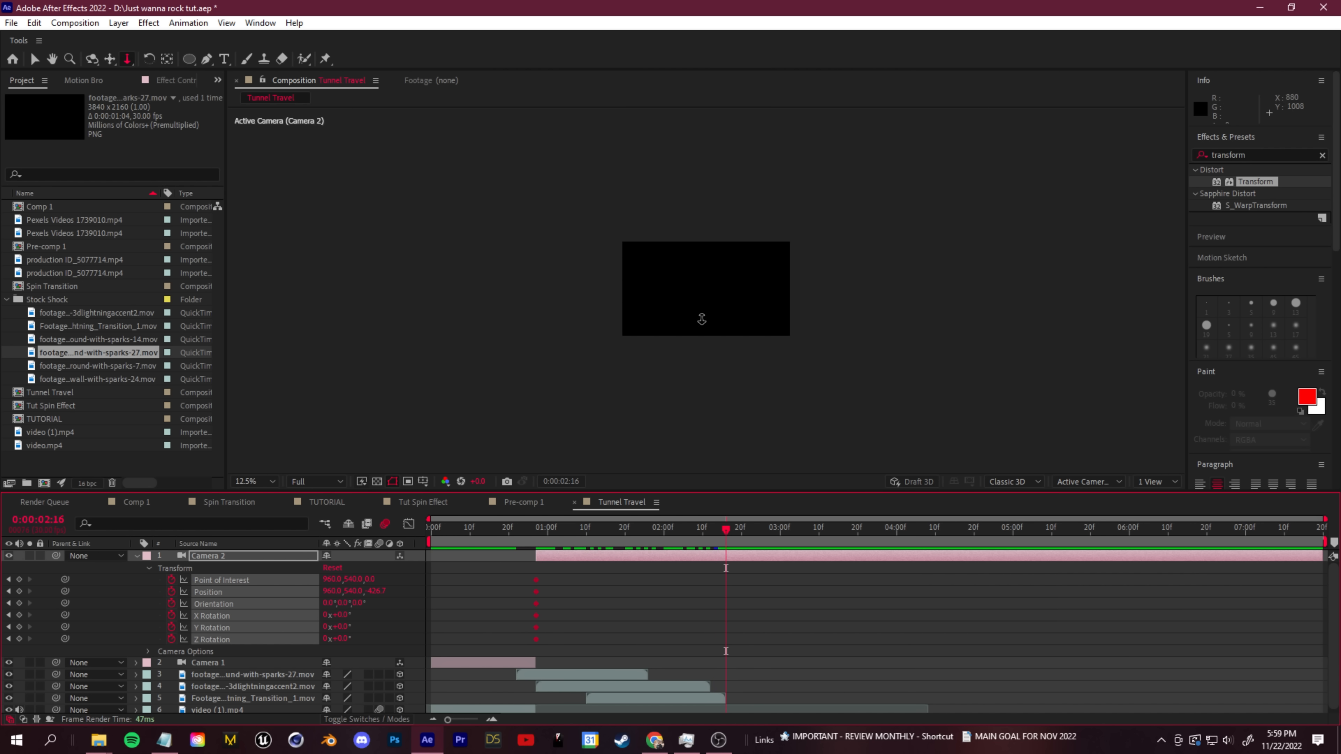
scroll(646, 300, up, 1)
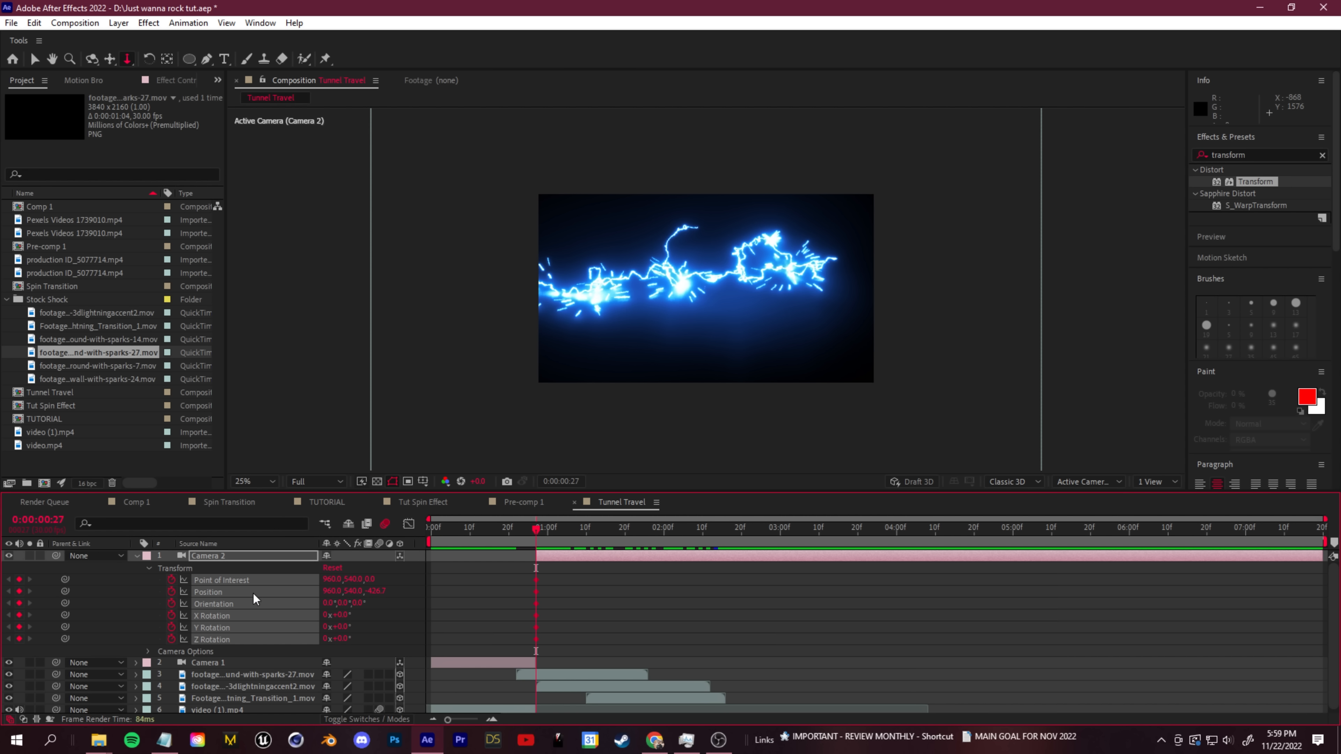
drag(538, 537, 734, 545)
drag(378, 592, 405, 594)
drag(839, 602, 852, 603)
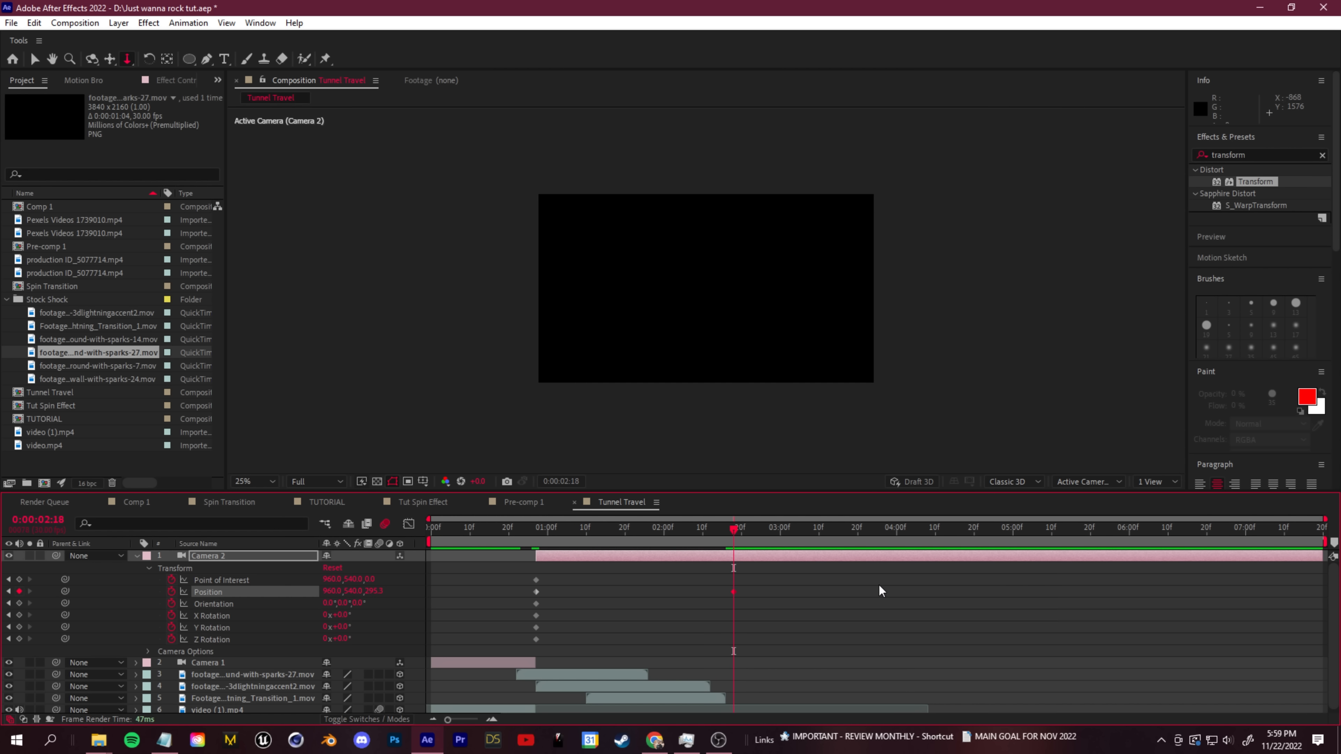
drag(735, 539, 656, 543)
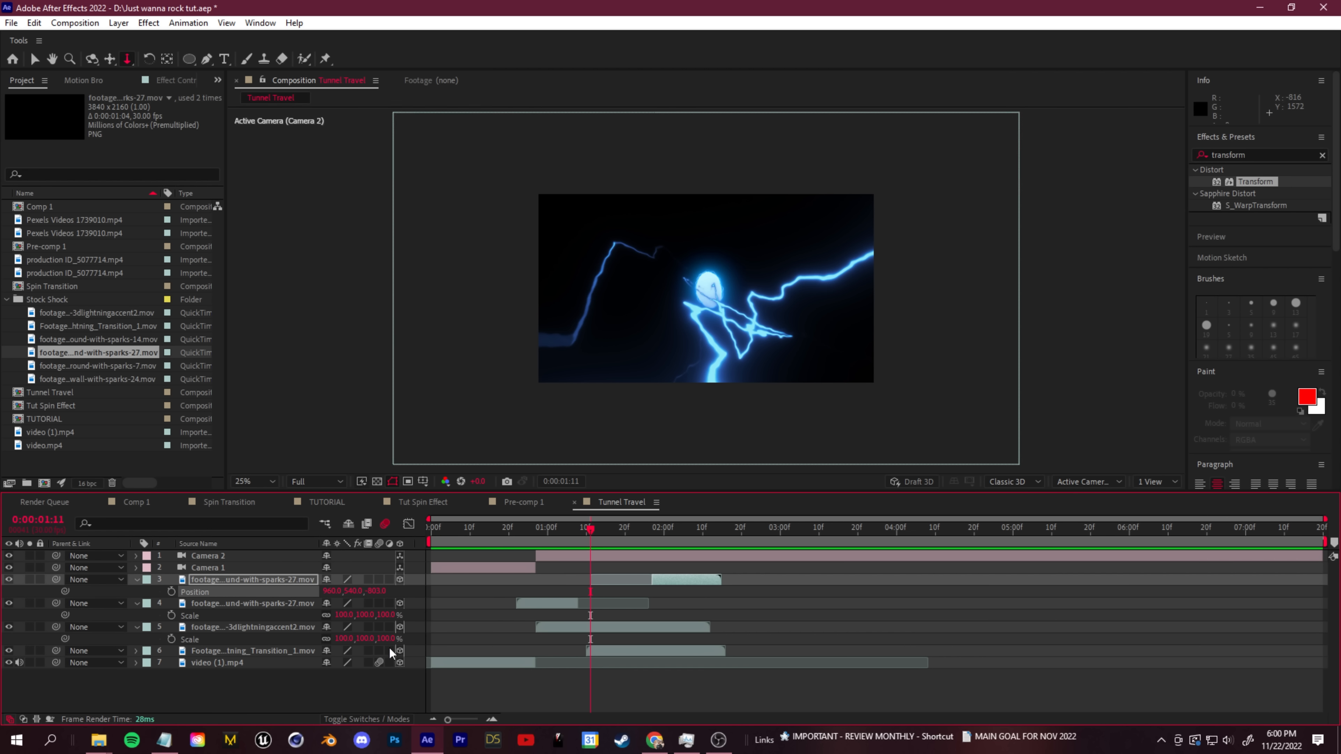
- Enable motion blur on the lightning footage layers and apply Camera Lens Blur with a Blur Radius of 5 to Anime Lightning Transition 1
drag(378, 579, 377, 625)
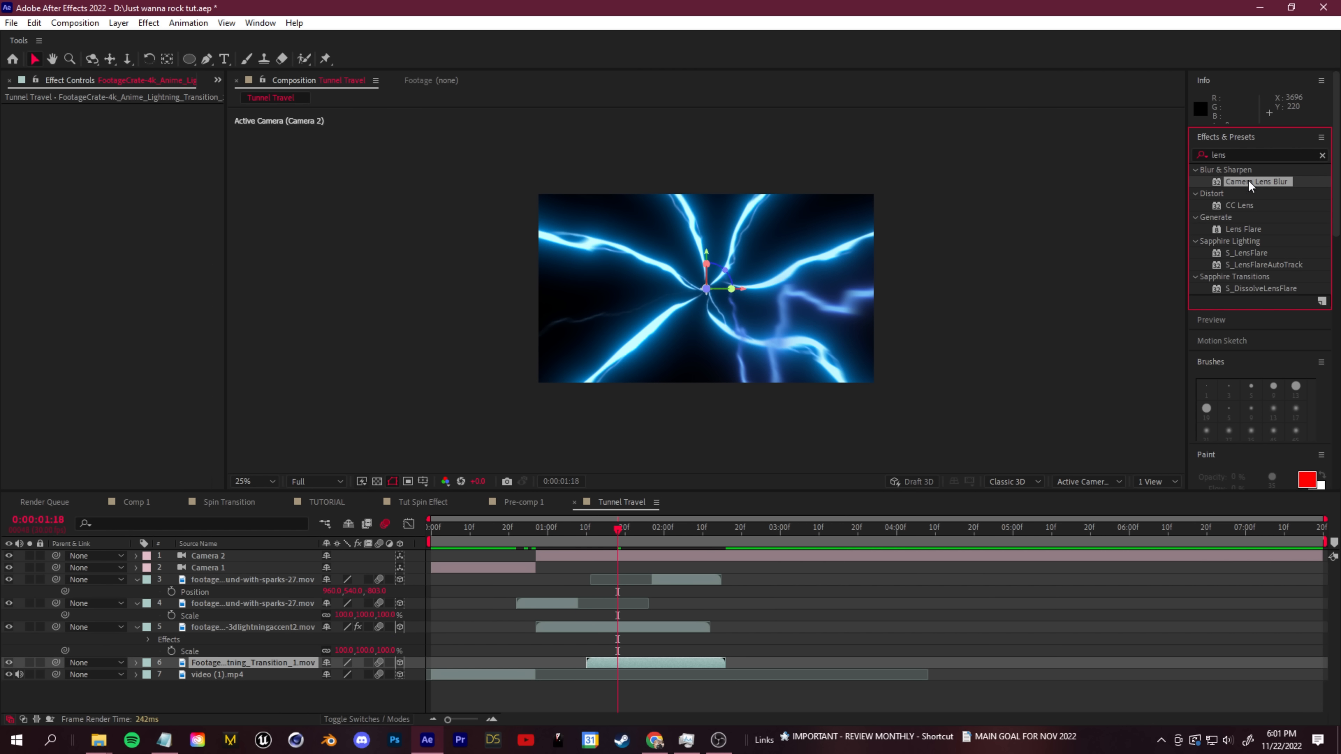
drag(1249, 180, 627, 660)
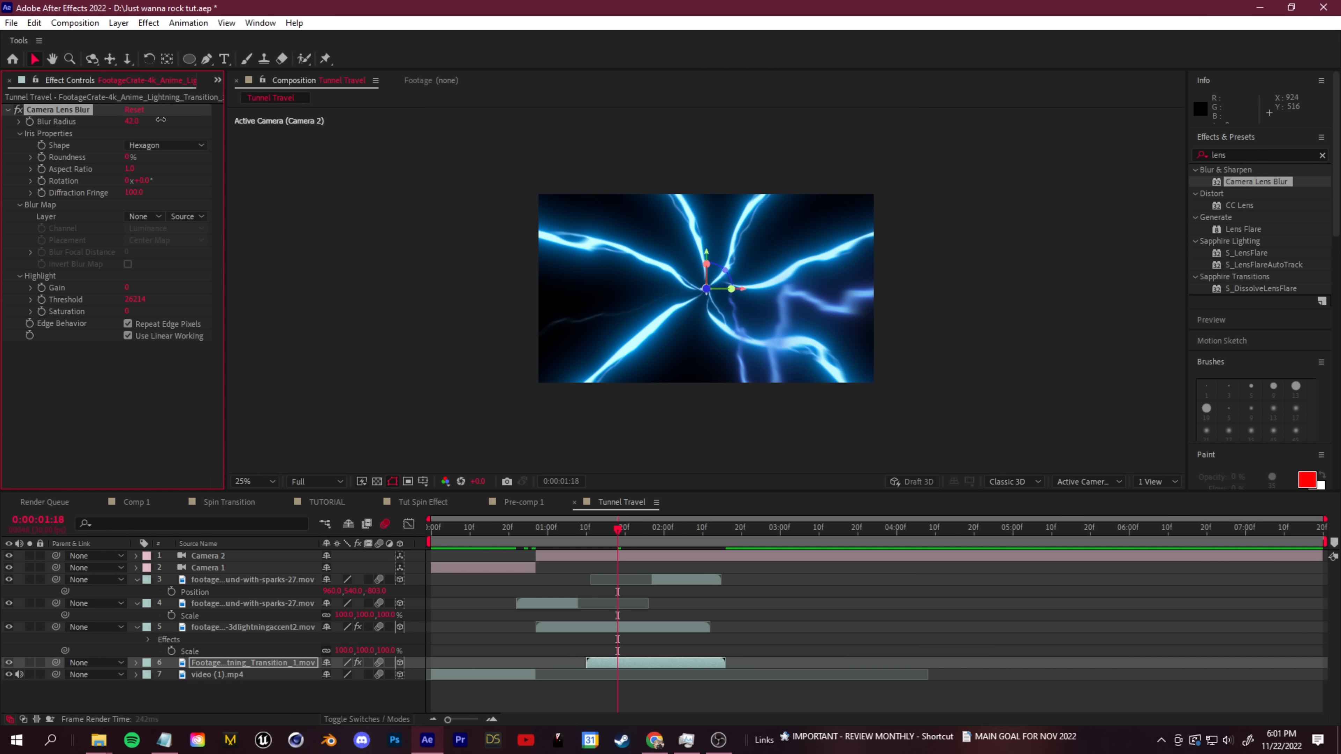
drag(158, 119, 137, 120)
click(136, 122)
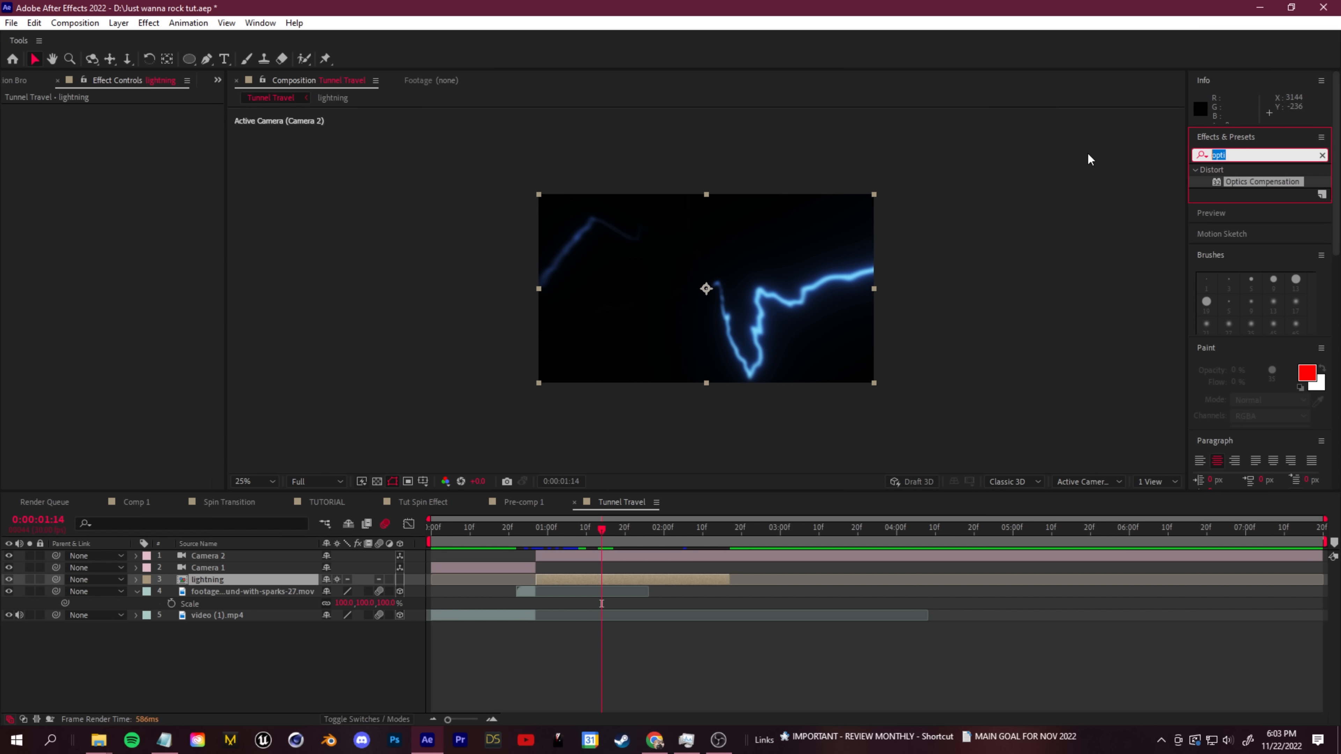
- Apply Optics Compensation to the lightning precomp, turn on Reverse Lens Distortion and try out a wider Field Of View
text(optic)
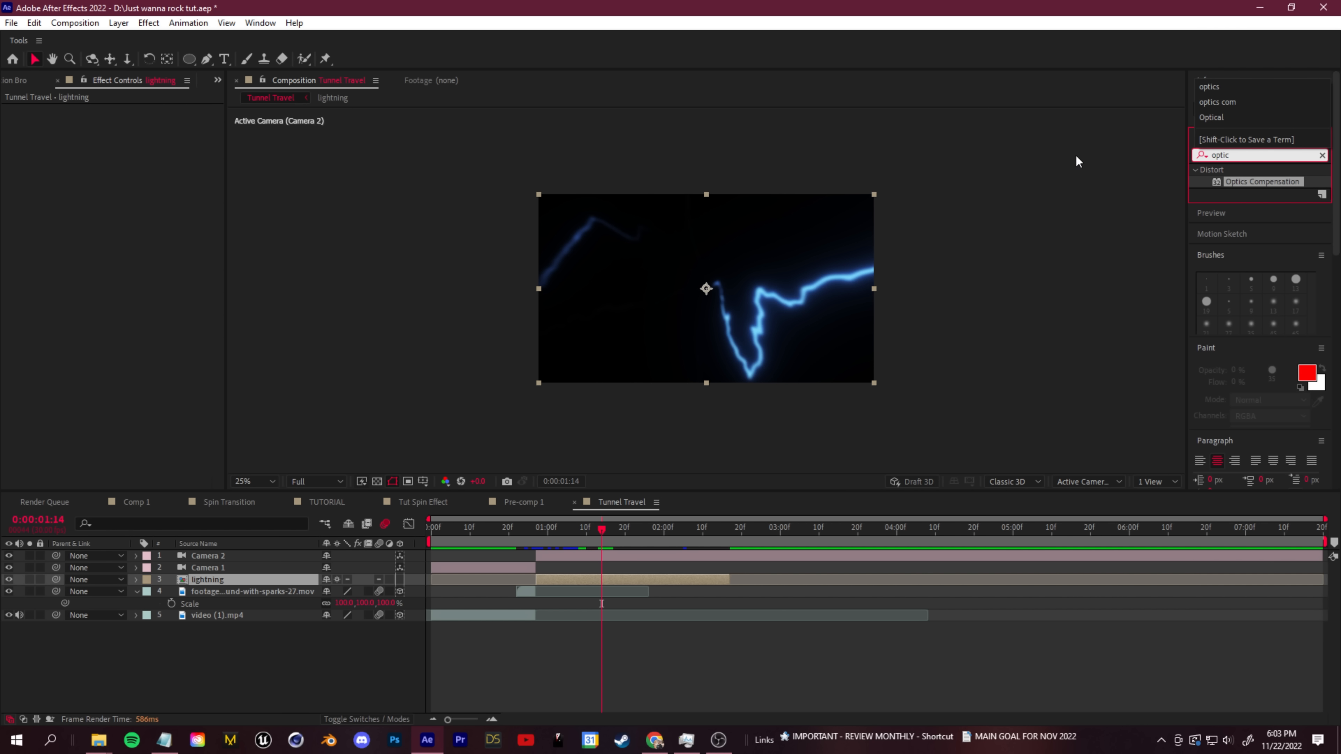
drag(613, 524, 600, 578)
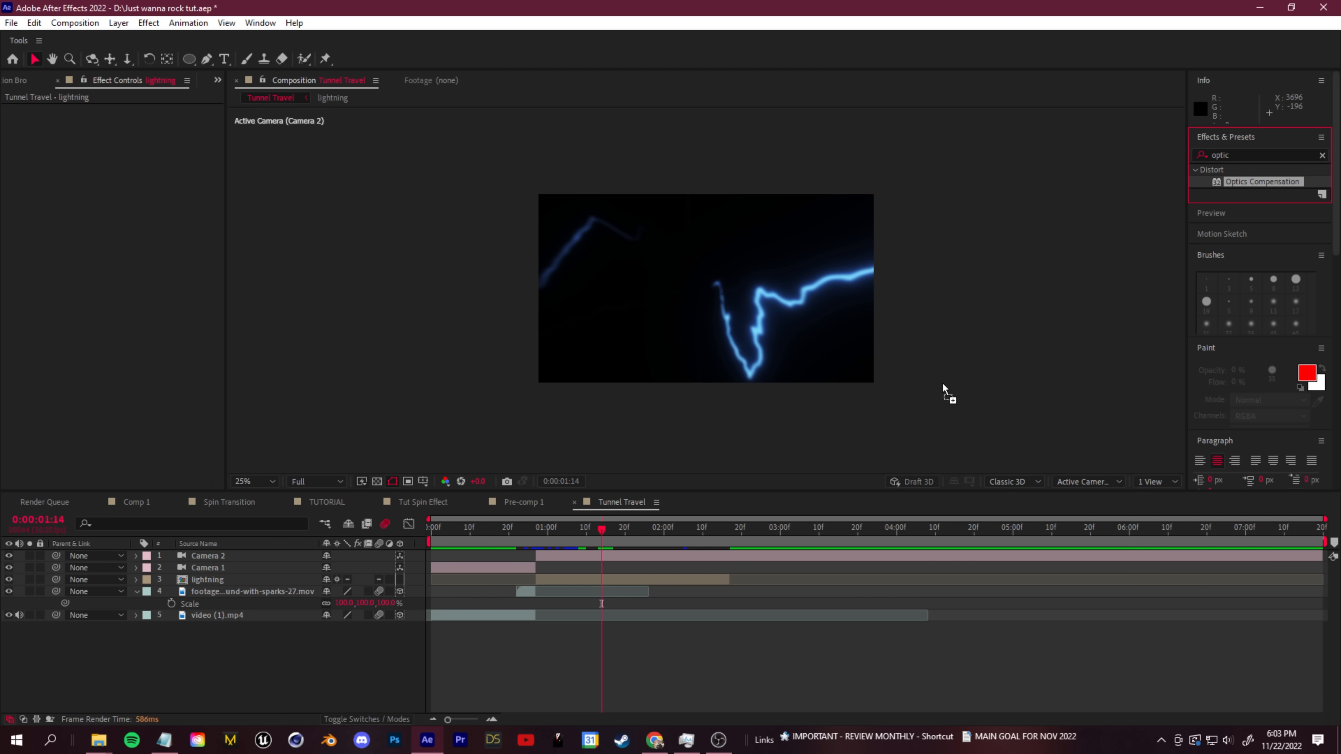
click(129, 134)
drag(129, 121, 208, 120)
drag(1293, 239, 1077, 243)
- Set the Optics Compensation Field Of View to 0 and keyframe it at 0:00:00:27
drag(604, 532, 536, 548)
drag(130, 122, 50, 148)
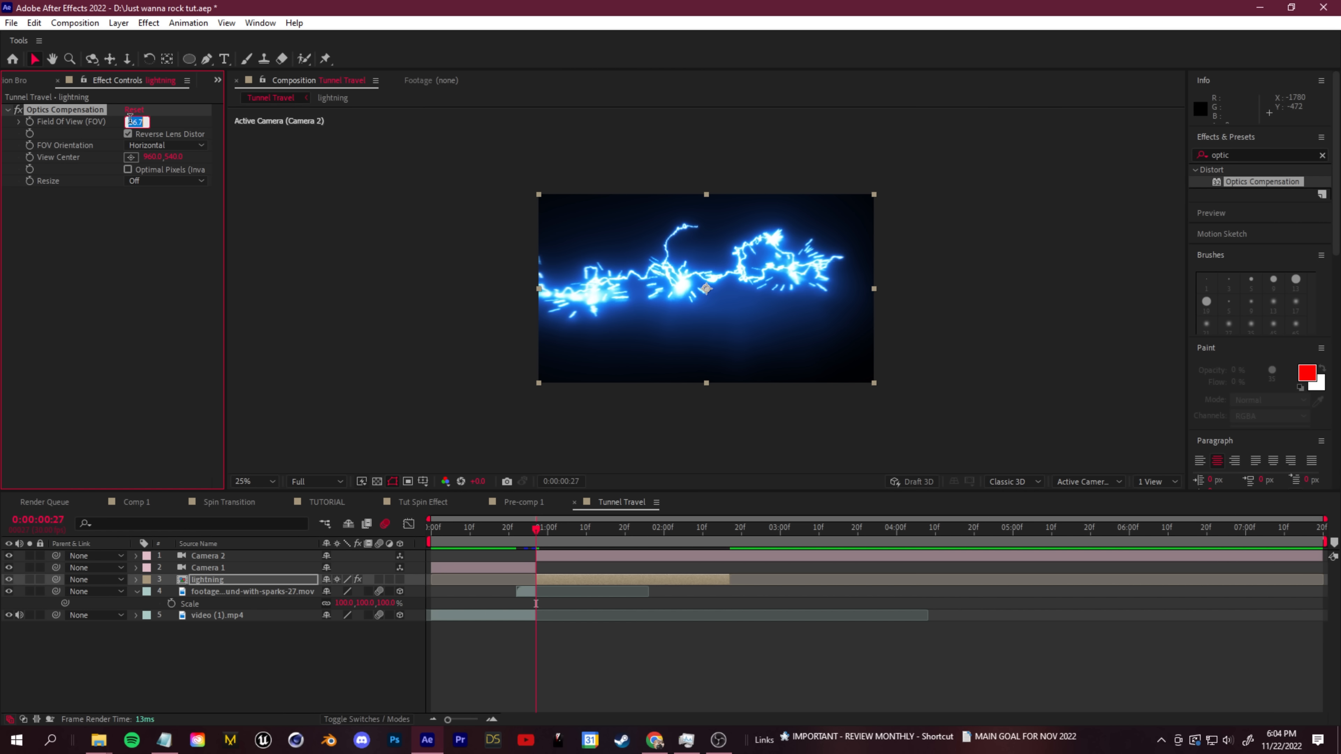
text(0)
key(Return)
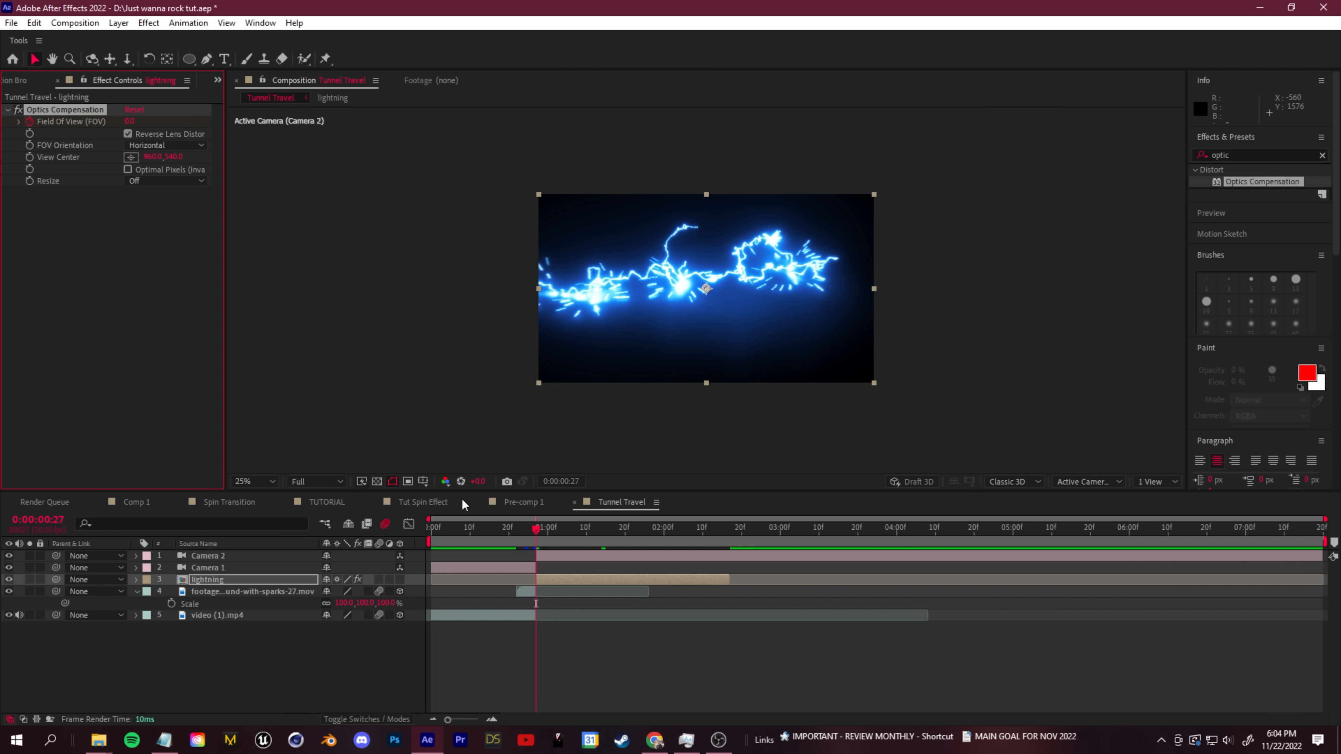
- Raise the lightning precomp's Field Of View to about 135.7 at 0:00:01:20 and preview the distortion
drag(538, 535, 623, 535)
drag(281, 122, 1099, 206)
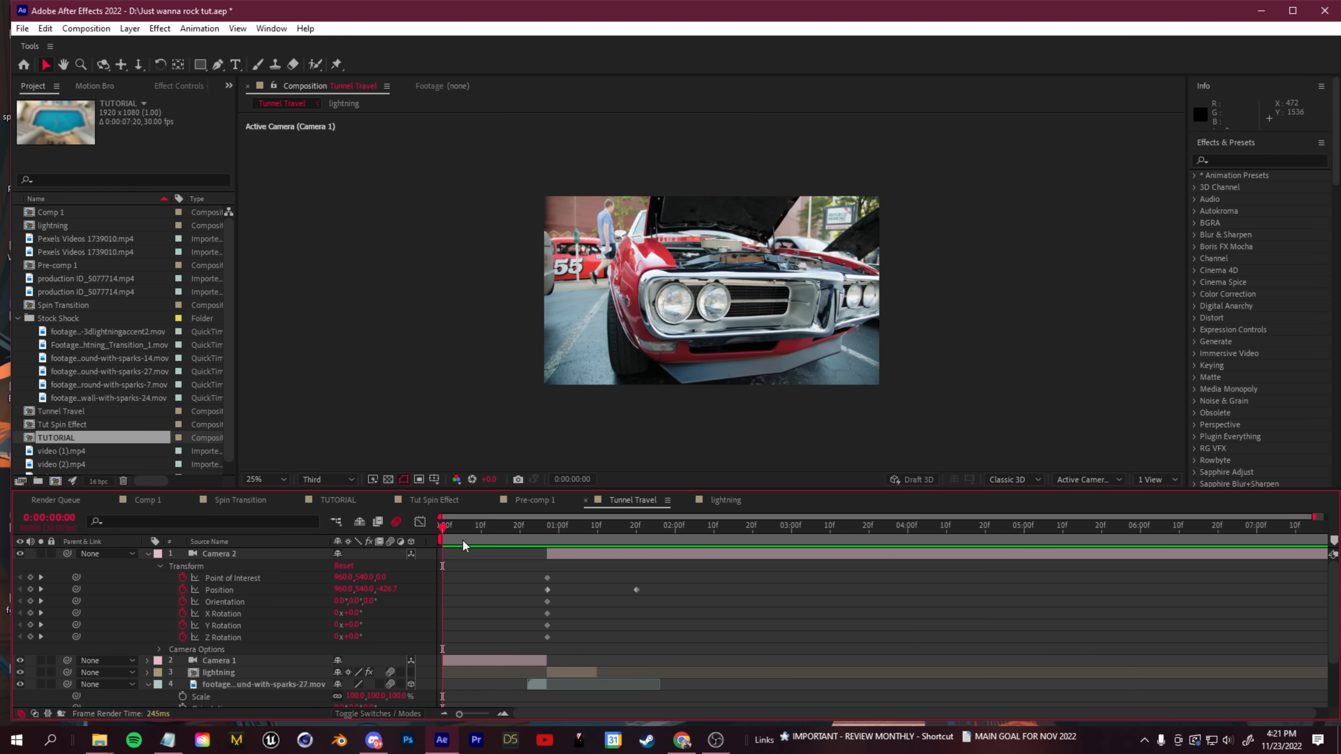
click(471, 541)
key(space)
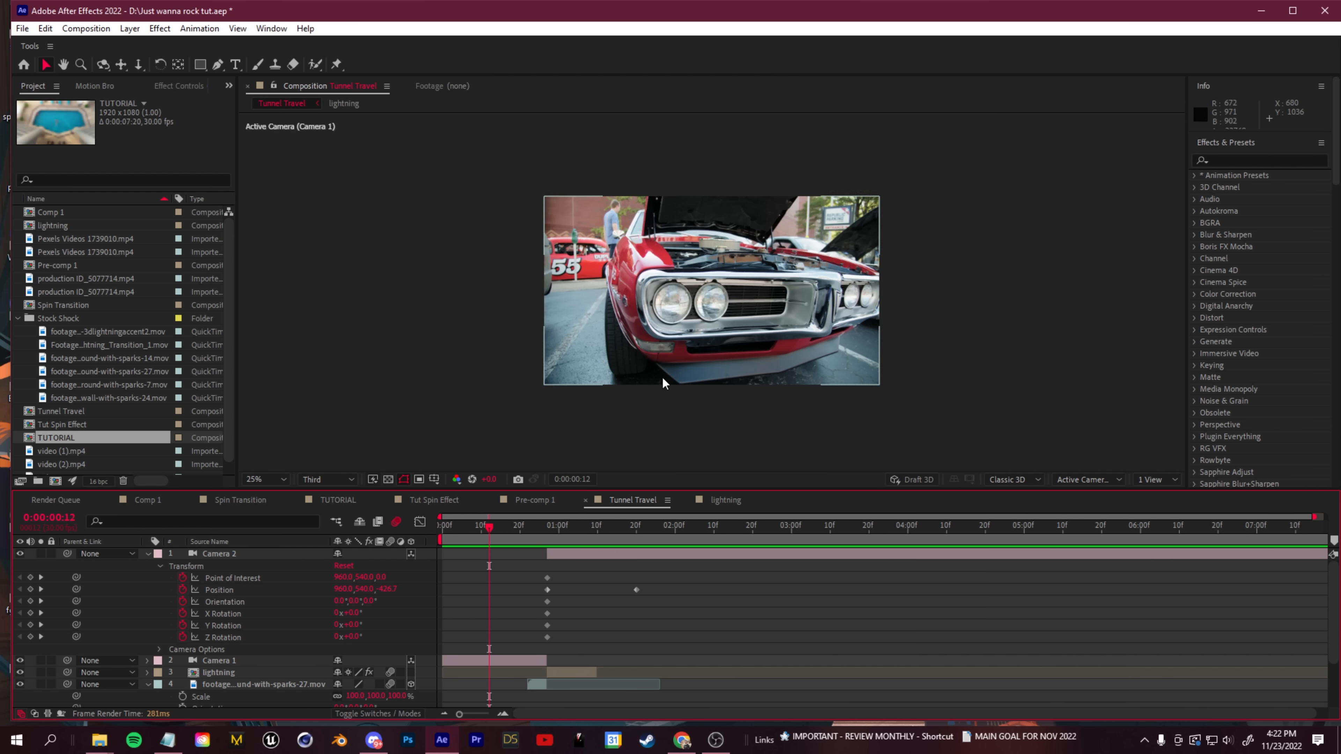
- Add video (2).mp4 to the Tunnel Travel timeline so it starts right after the lightning precomp, at about 0:00:01:10
key(space)
scroll(100, 417, down, 1)
click(80, 438)
click(80, 451)
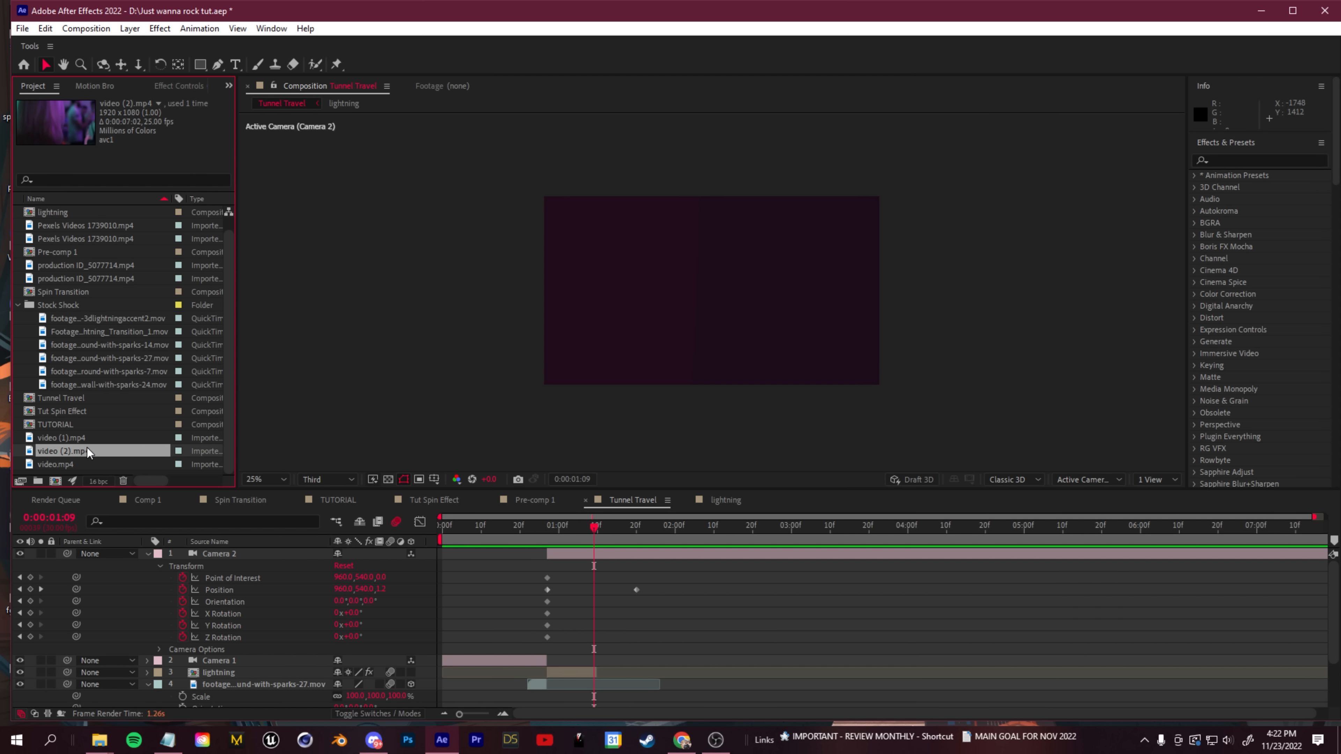
drag(318, 657, 319, 656)
drag(539, 659, 685, 661)
- Slip video (2).mp4 to a later part of its footage, keeping its in-point at 0:00:01:10, and preview the cut
scroll(603, 671, up, 3)
scroll(603, 677, up, 2)
scroll(486, 632, down, 3)
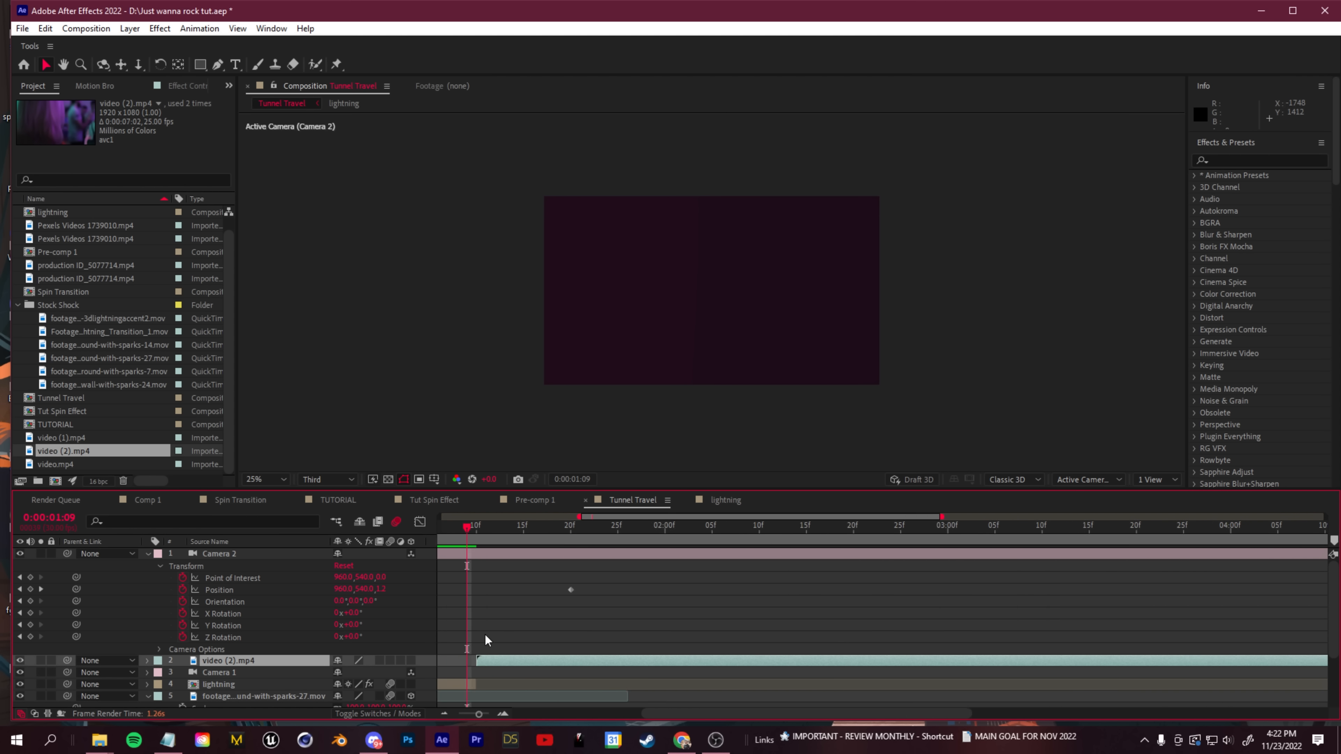
drag(476, 536, 677, 591)
scroll(507, 545, down, 2)
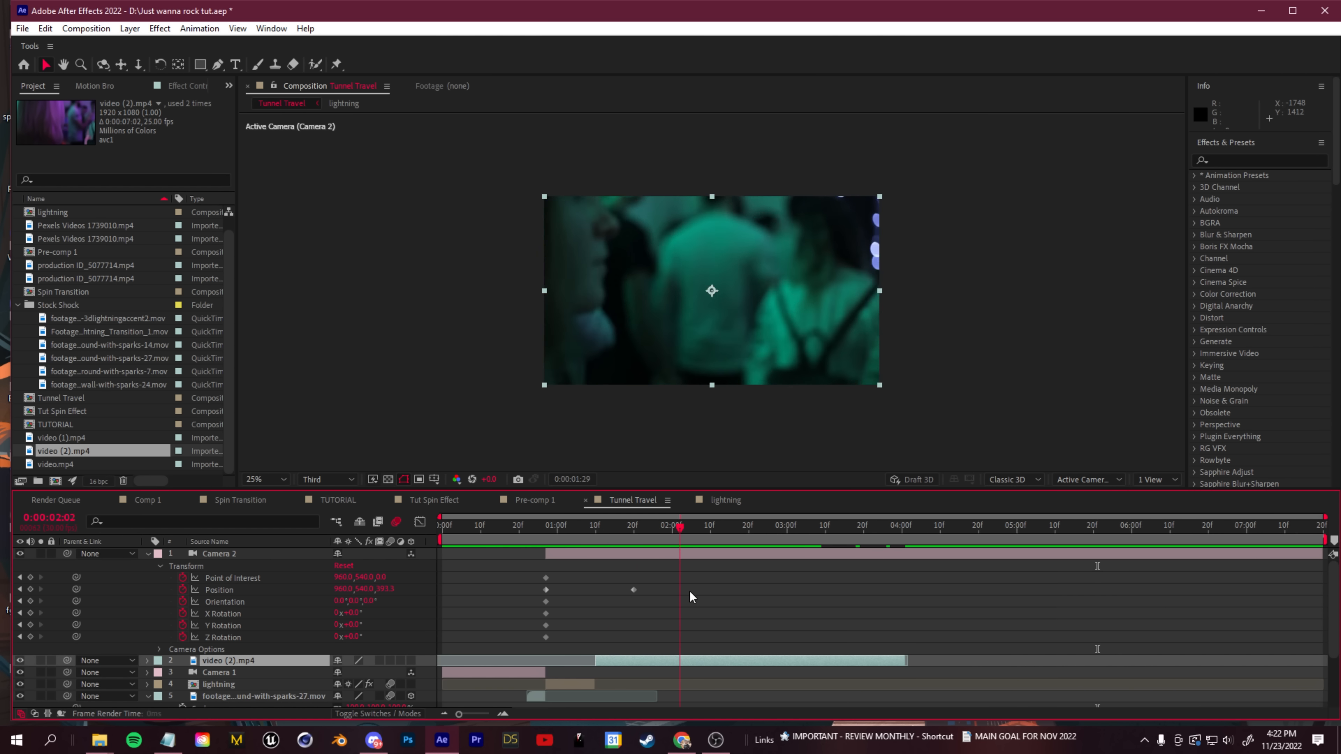
key(space)
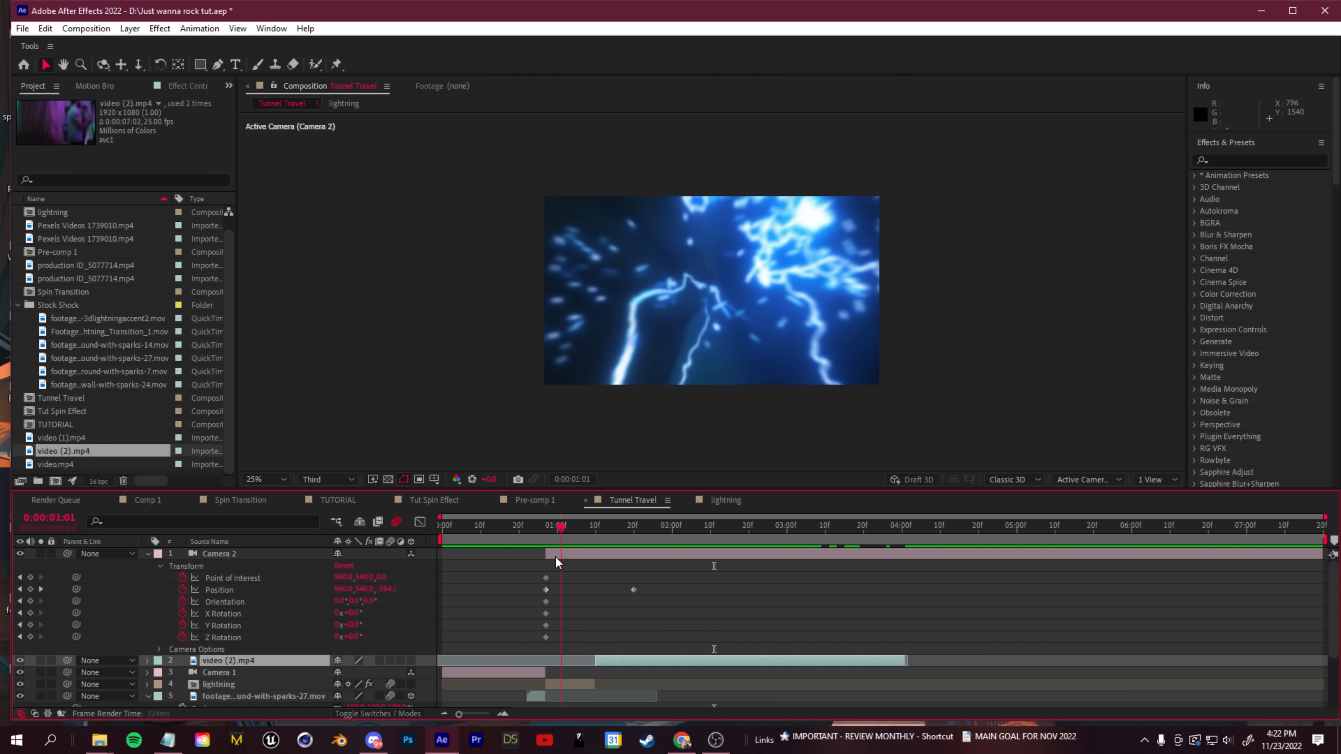
- End Camera 2 at 0:00:01:10 and add a new Camera 3 that starts at the same frame
right_click(185, 655)
mouse_move(275, 488)
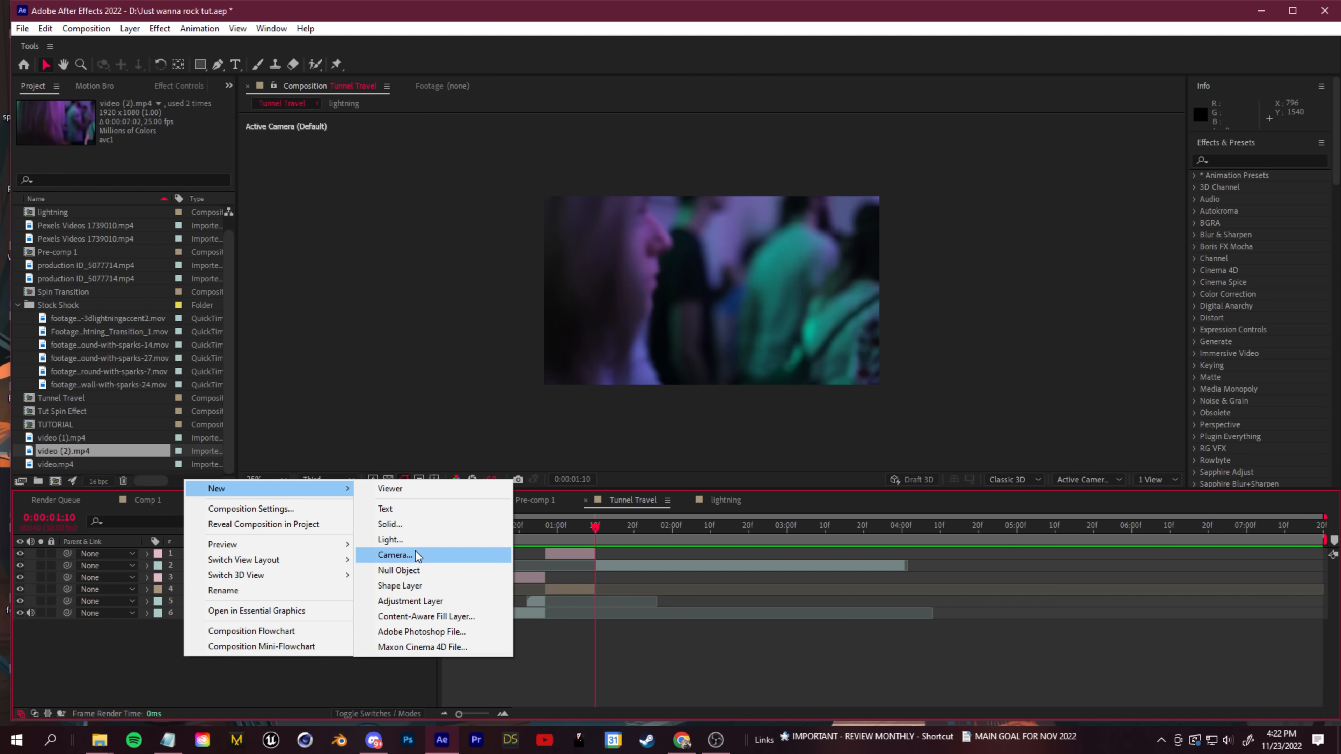
click(417, 555)
click(551, 493)
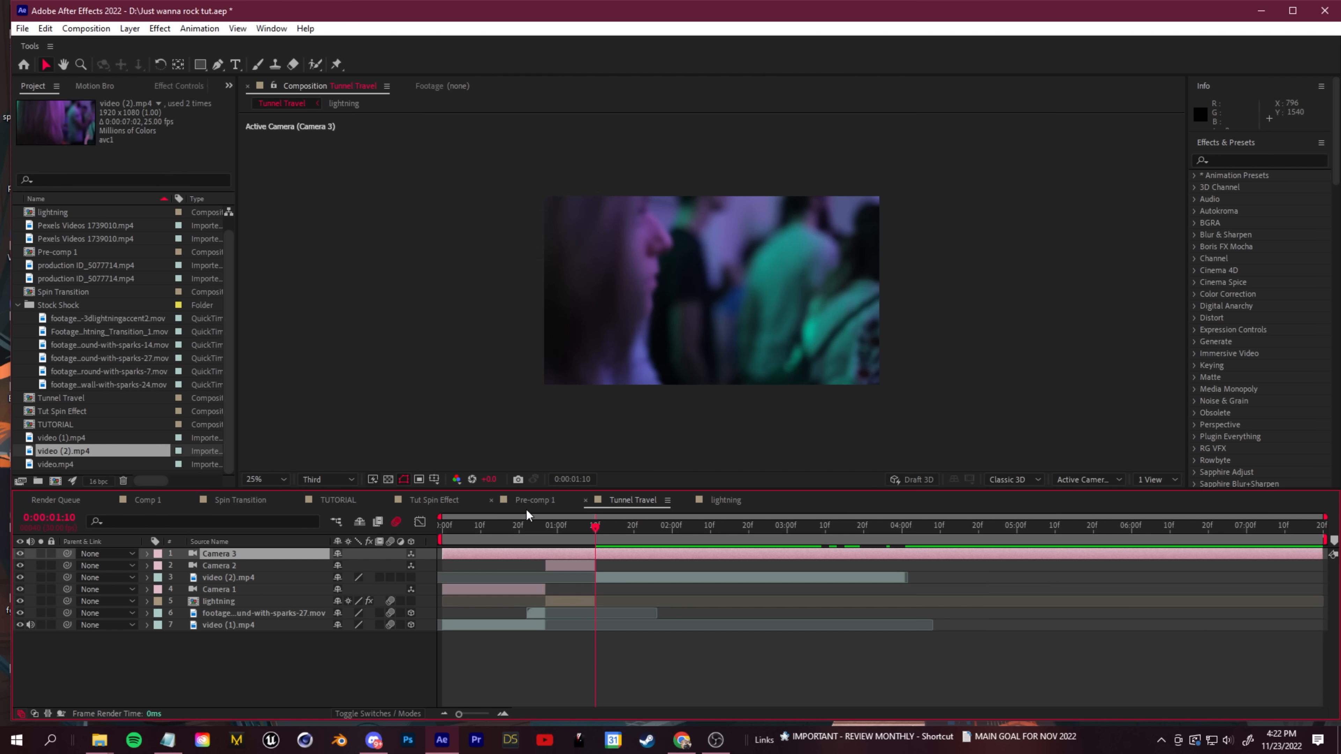
click(149, 554)
drag(446, 559, 626, 568)
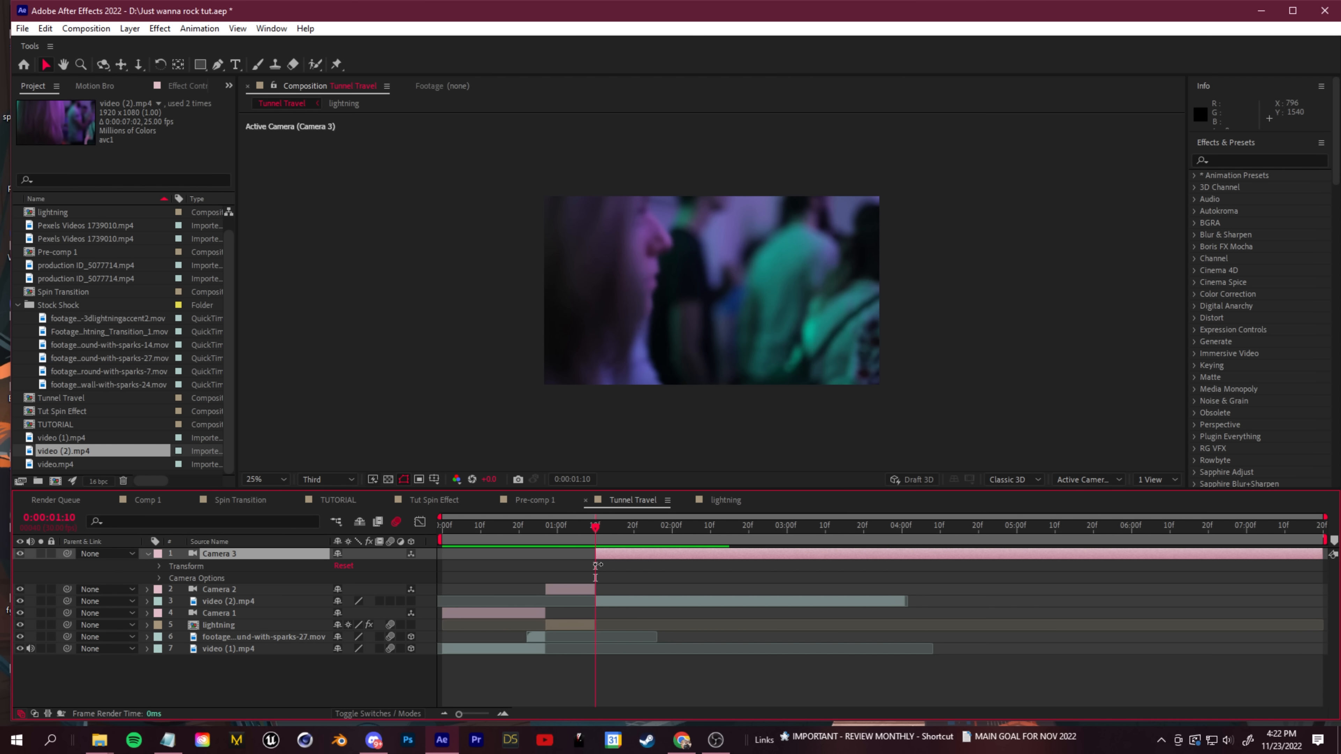
- Keyframe all of Camera 3's Transform properties at 0:00:01:10 and dolly the camera forward at 0:00:02:03
click(160, 568)
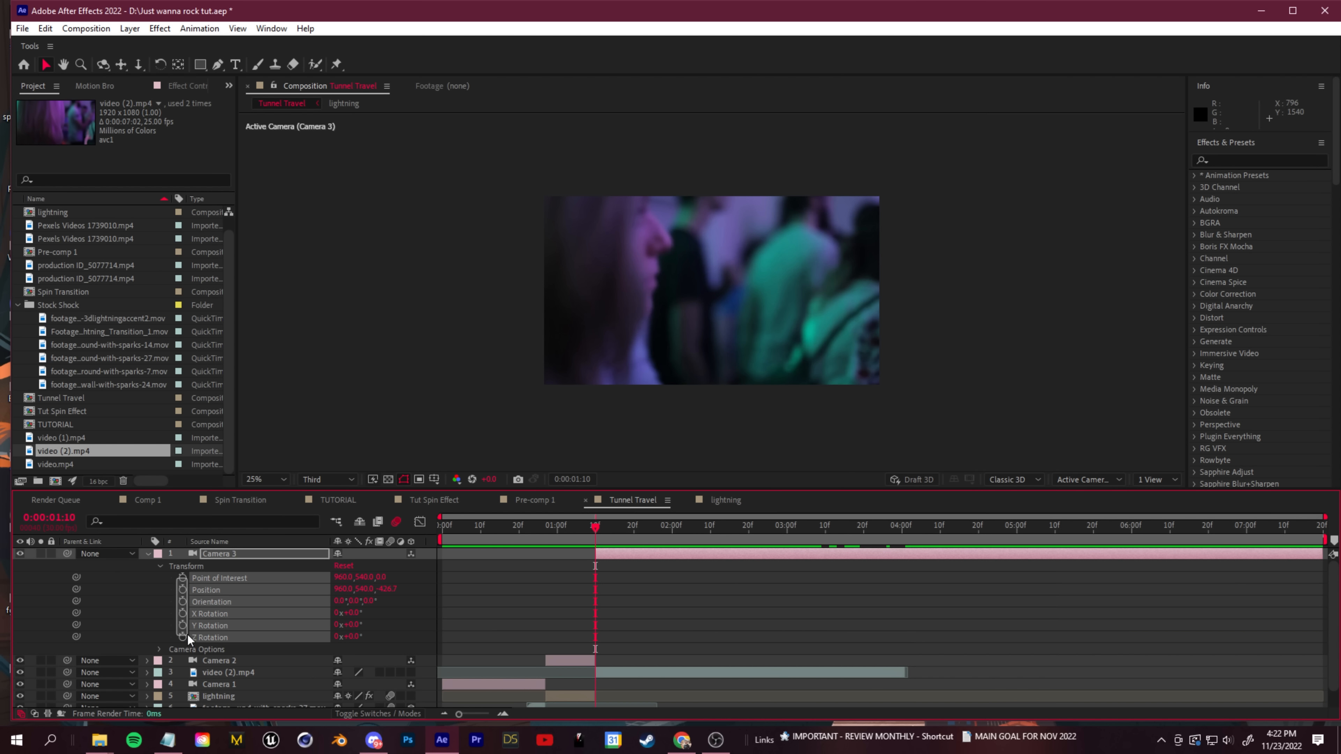
drag(595, 527, 684, 551)
key(c)
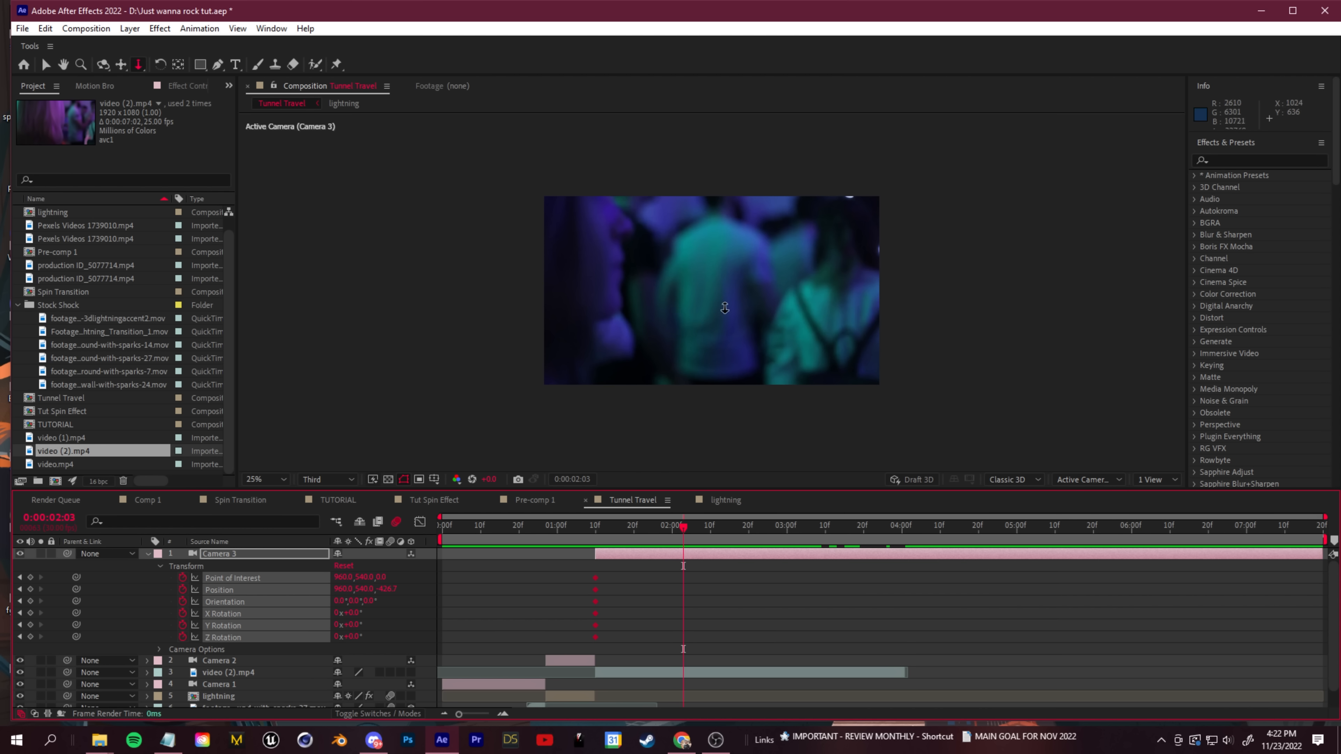
drag(647, 300, 653, 277)
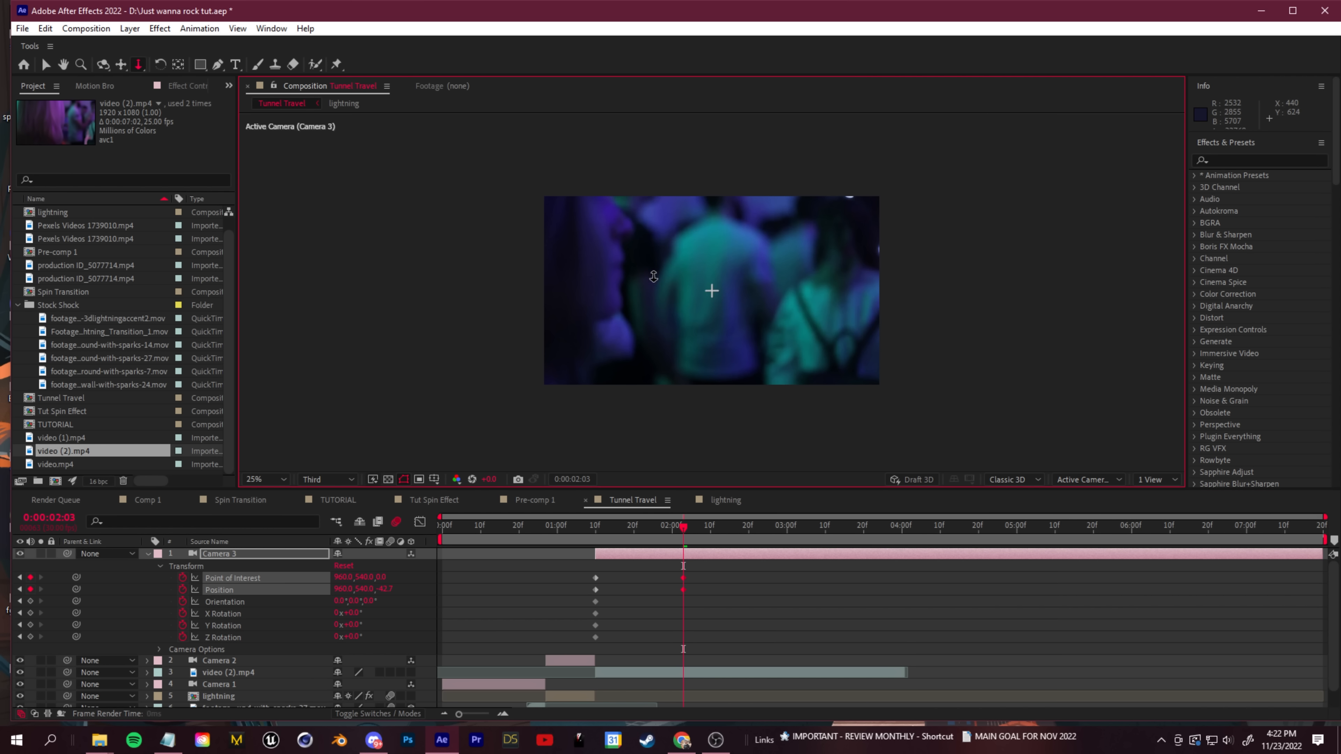
- Make video (2).mp4 a 3D layer and reposition Camera 3 at 0:00:02:03 for a push into the crowd
click(221, 673)
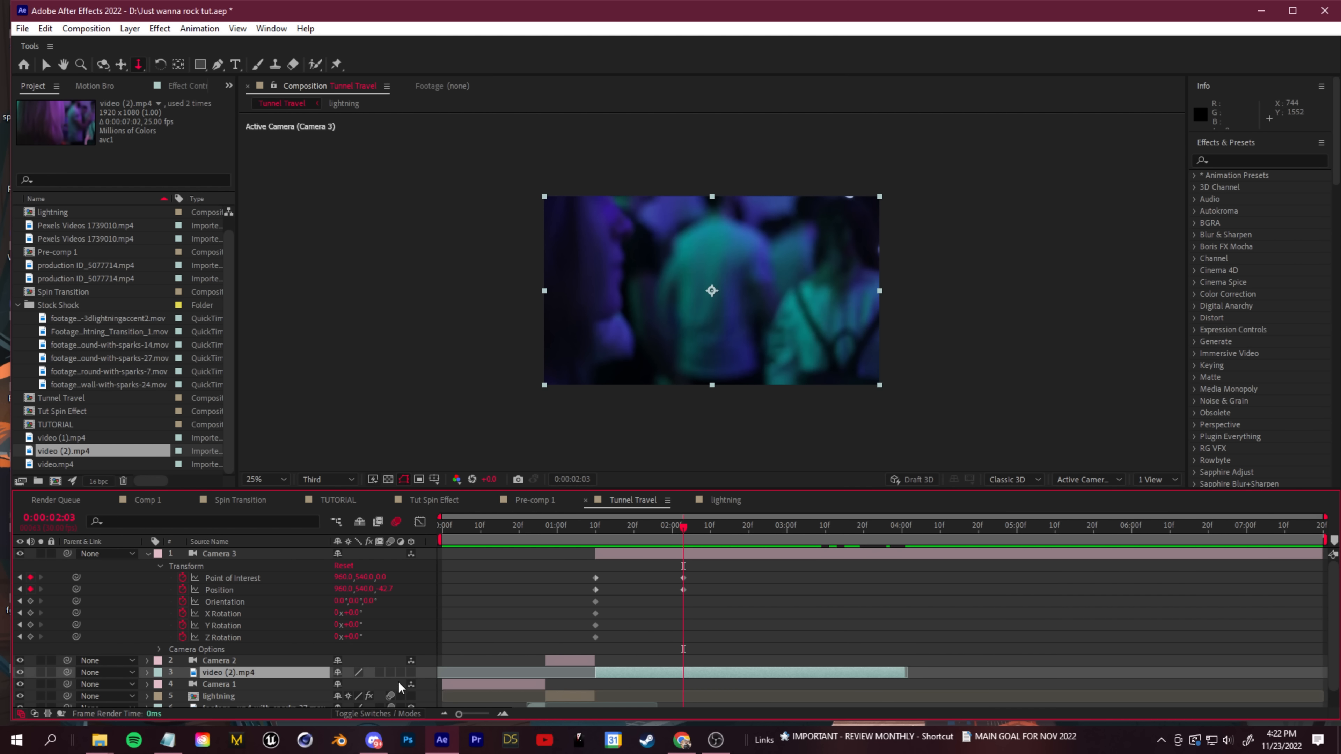
click(412, 673)
drag(700, 311, 704, 330)
- Shorten Camera 3's push by moving its end keyframes to about 0:00:01:24, and preview the transition
drag(692, 524, 592, 540)
key(space)
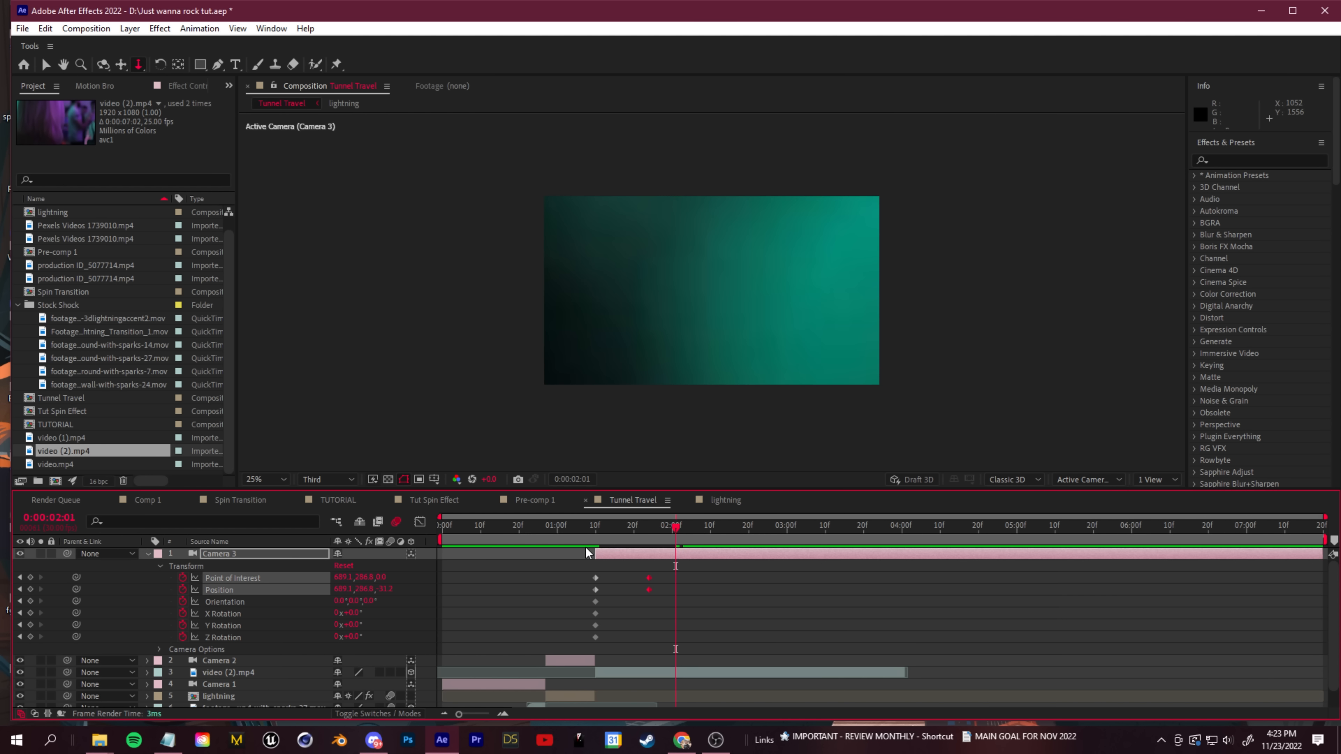
drag(672, 526, 543, 540)
key(space)
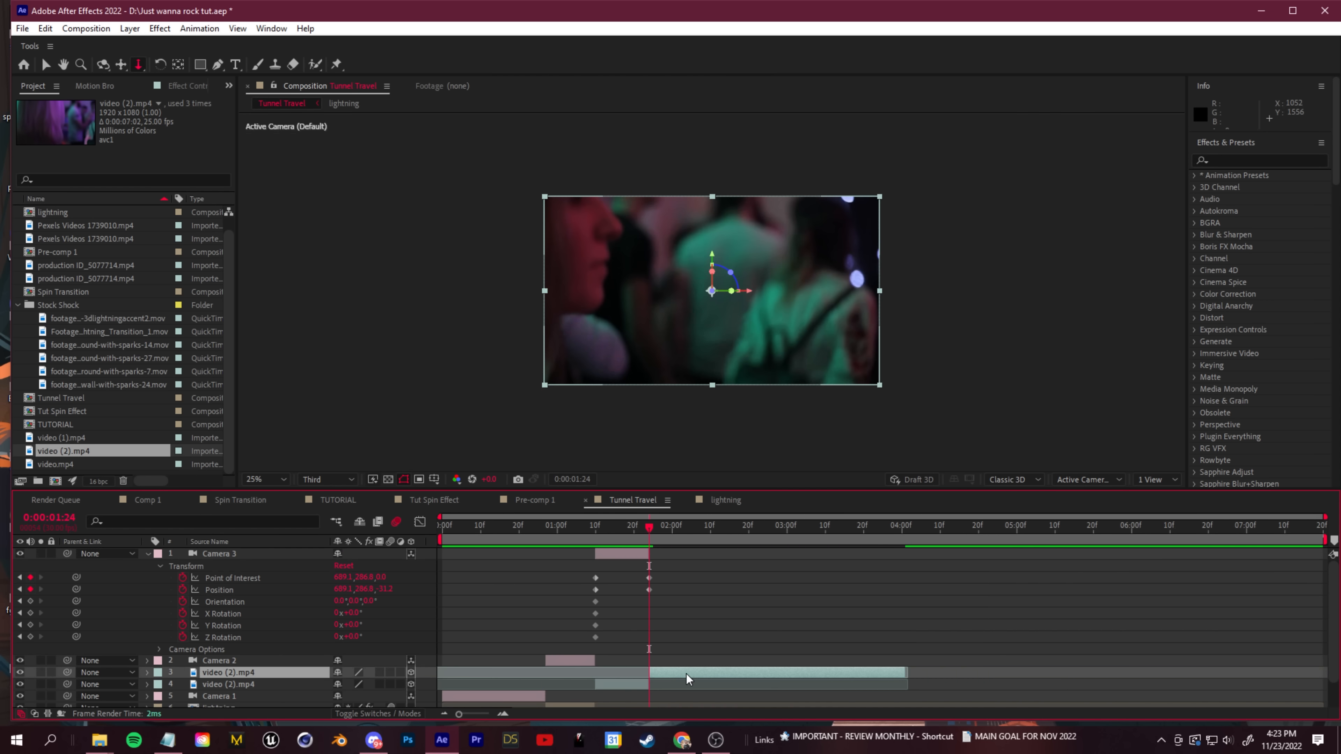
- Delete the parts of Camera 3 and video (2).mp4 after 0:00:01:24 and add the pexels production-8042154 clip from that point
key(Delete)
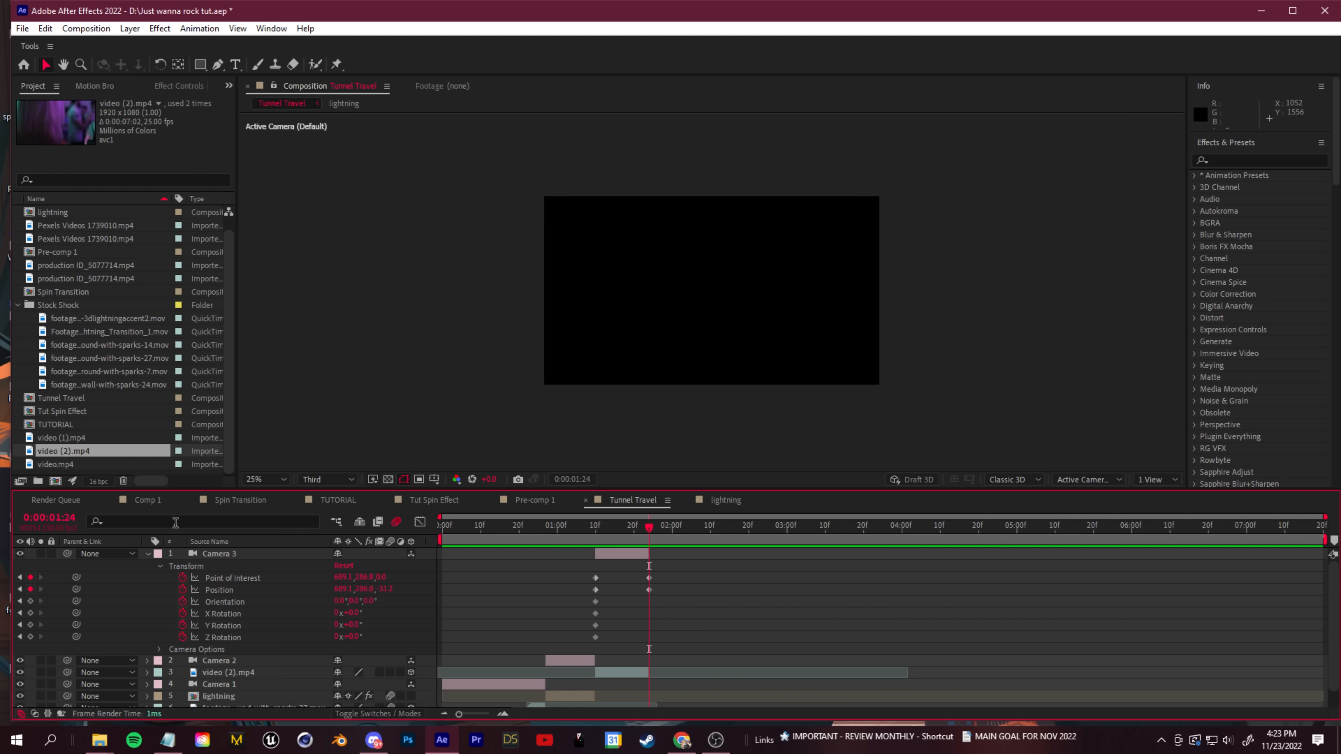
click(85, 465)
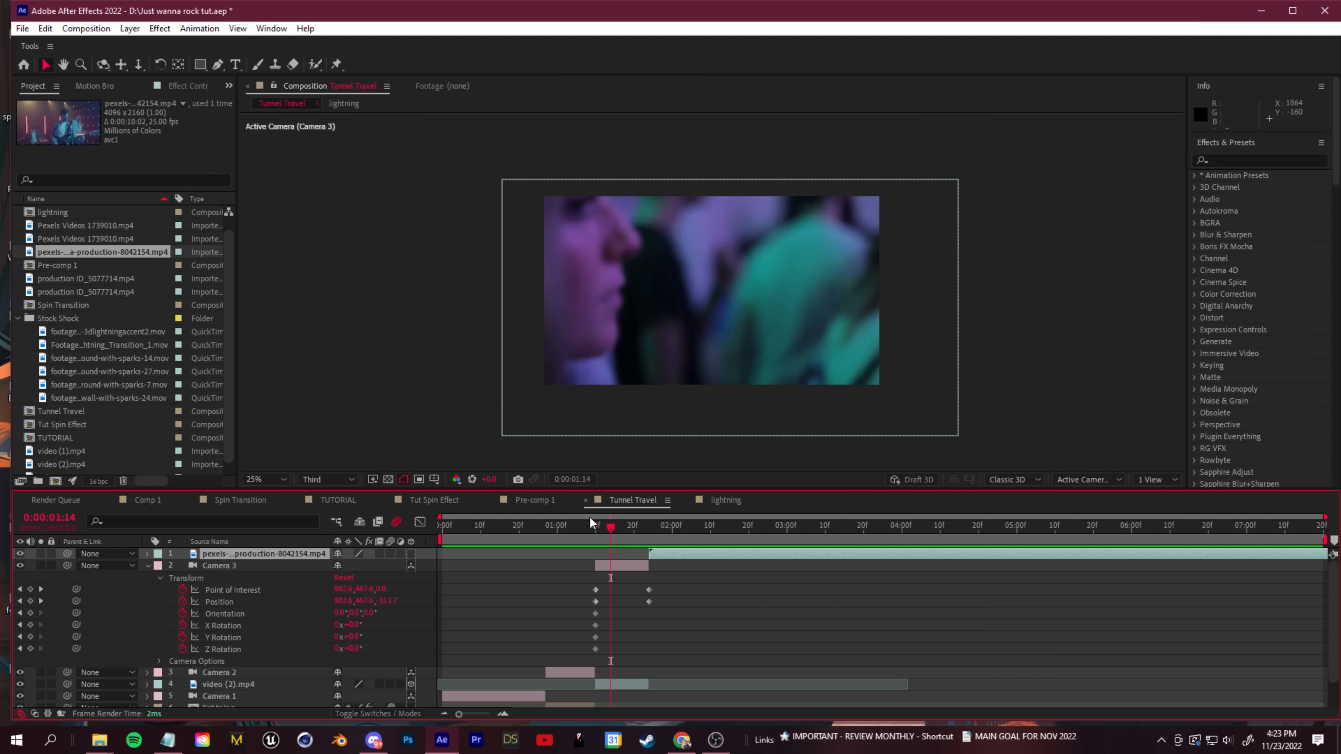
key(Home)
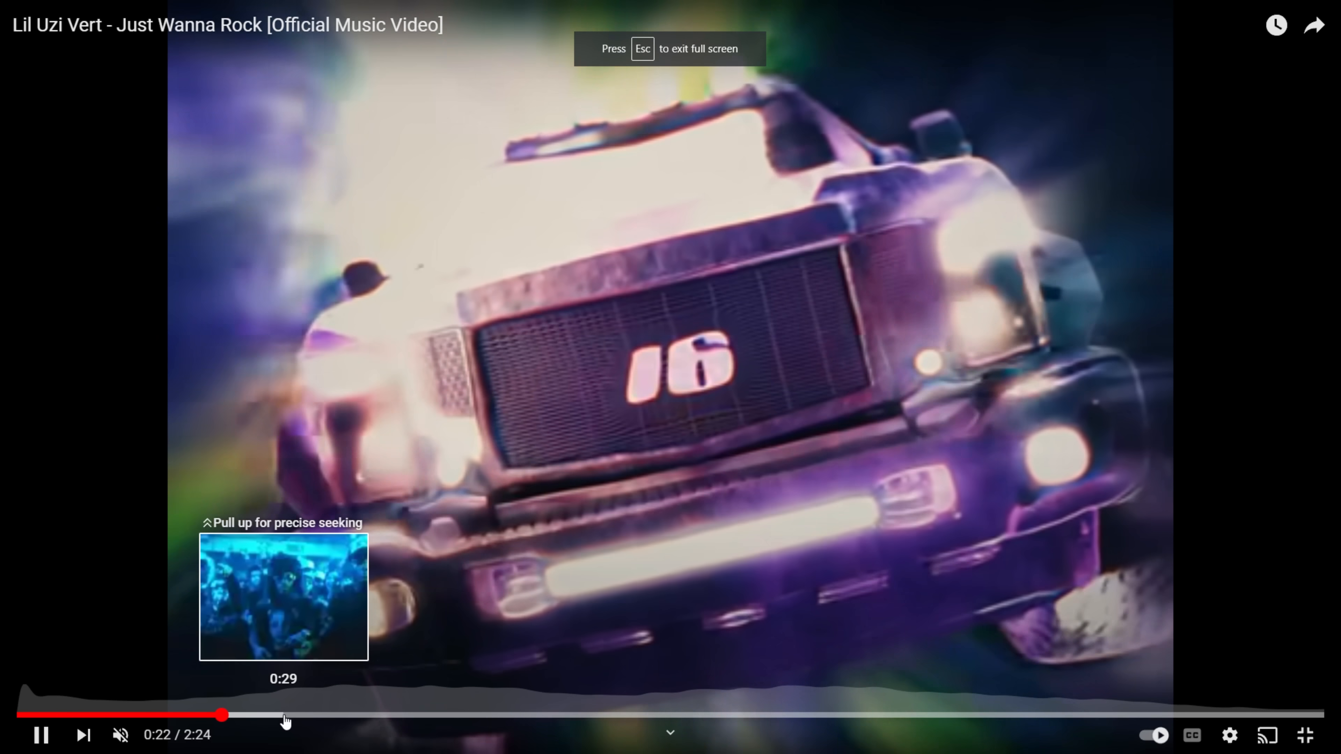
- Switch to the Just Wanna Rock video on YouTube and examine the face close-up transition around 0:29 frame by frame and the shots up to about 0:38
click(284, 718)
click(51, 747)
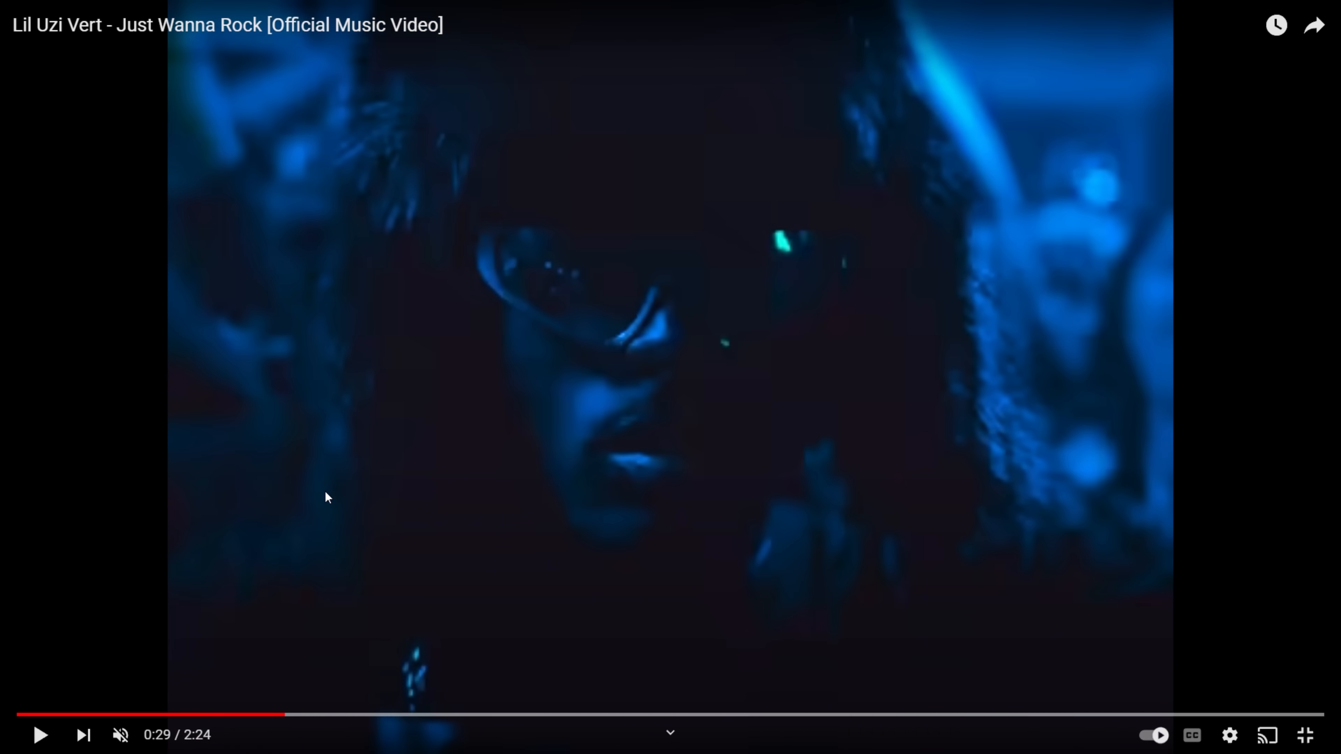
key(comma)
key(comma)
key(comma)
key(comma)
key(comma)
key(comma)
key(period)
key(period)
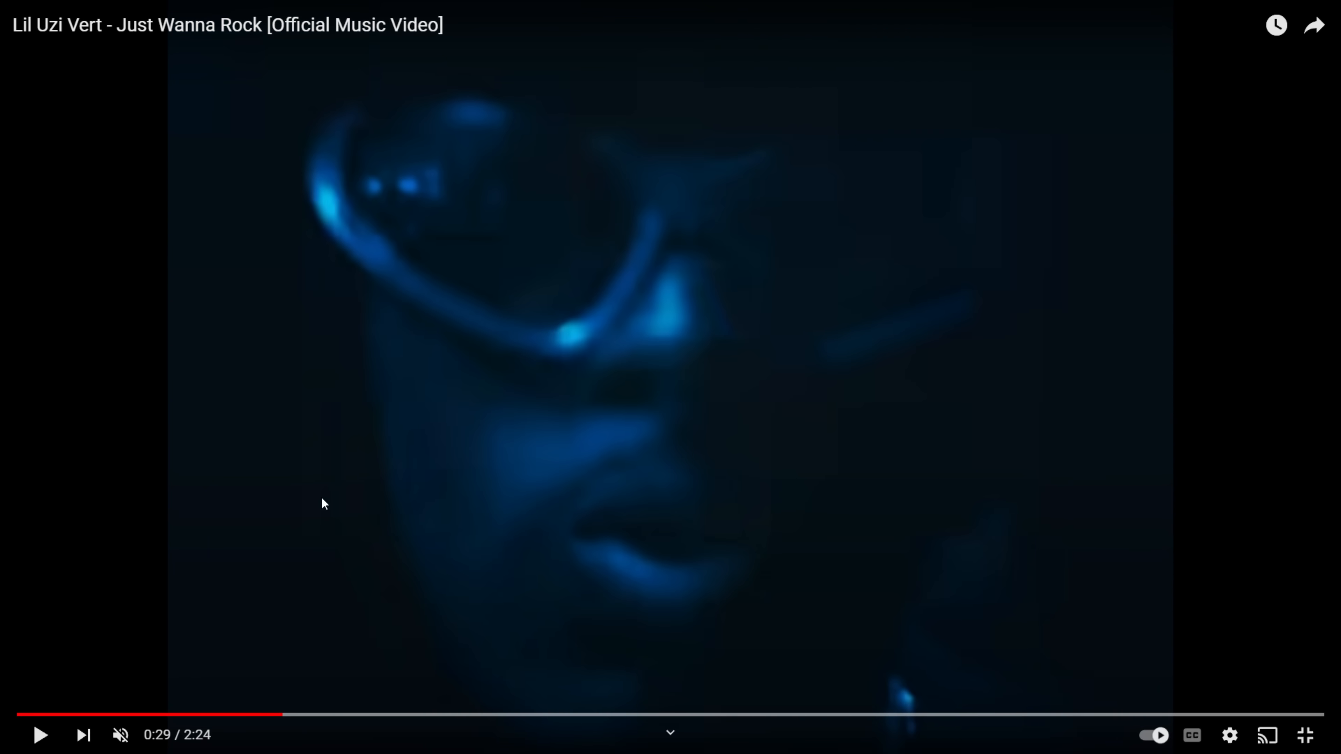
click(321, 498)
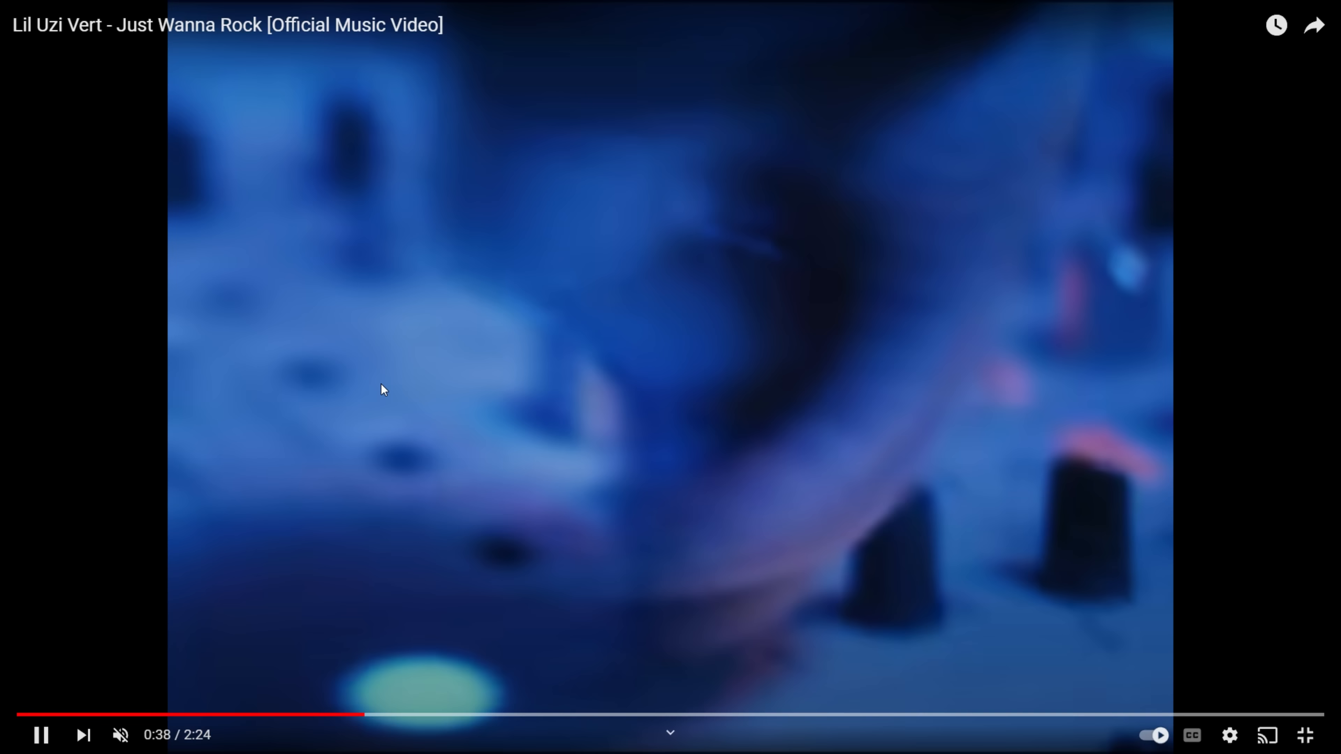
click(423, 464)
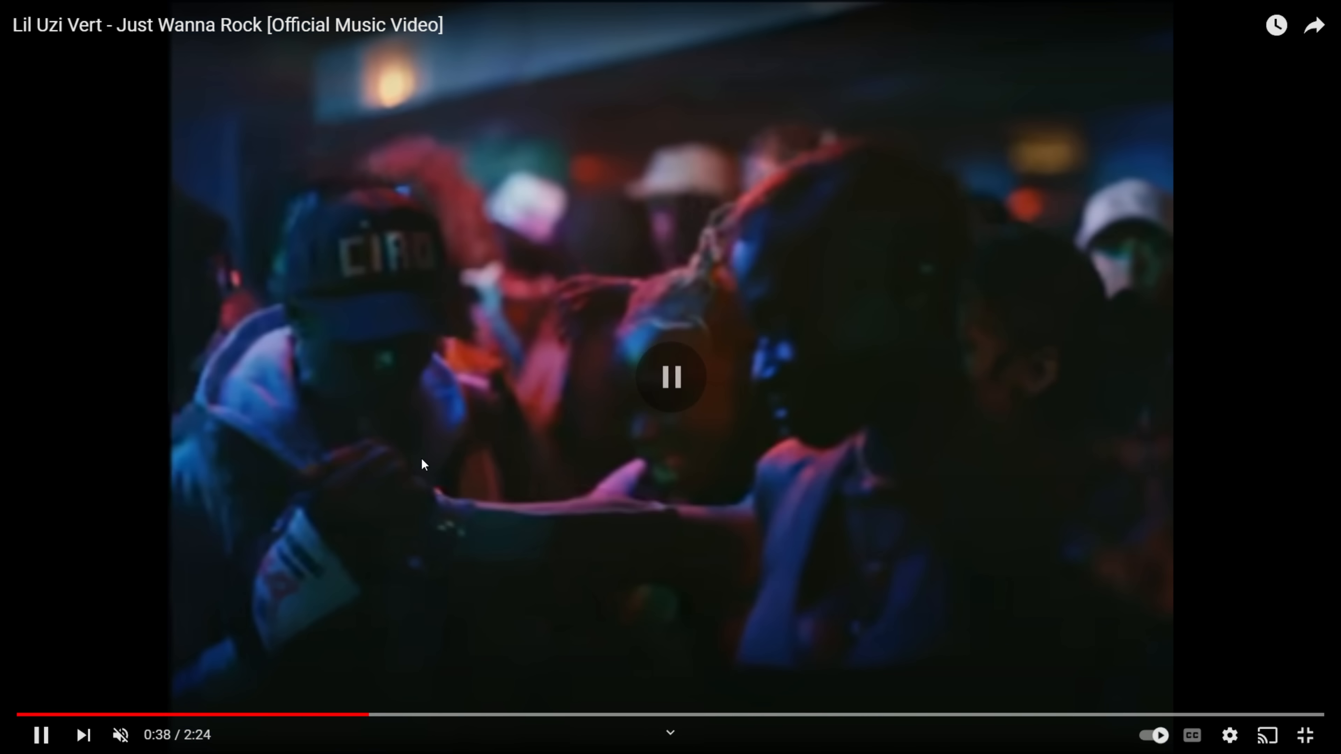
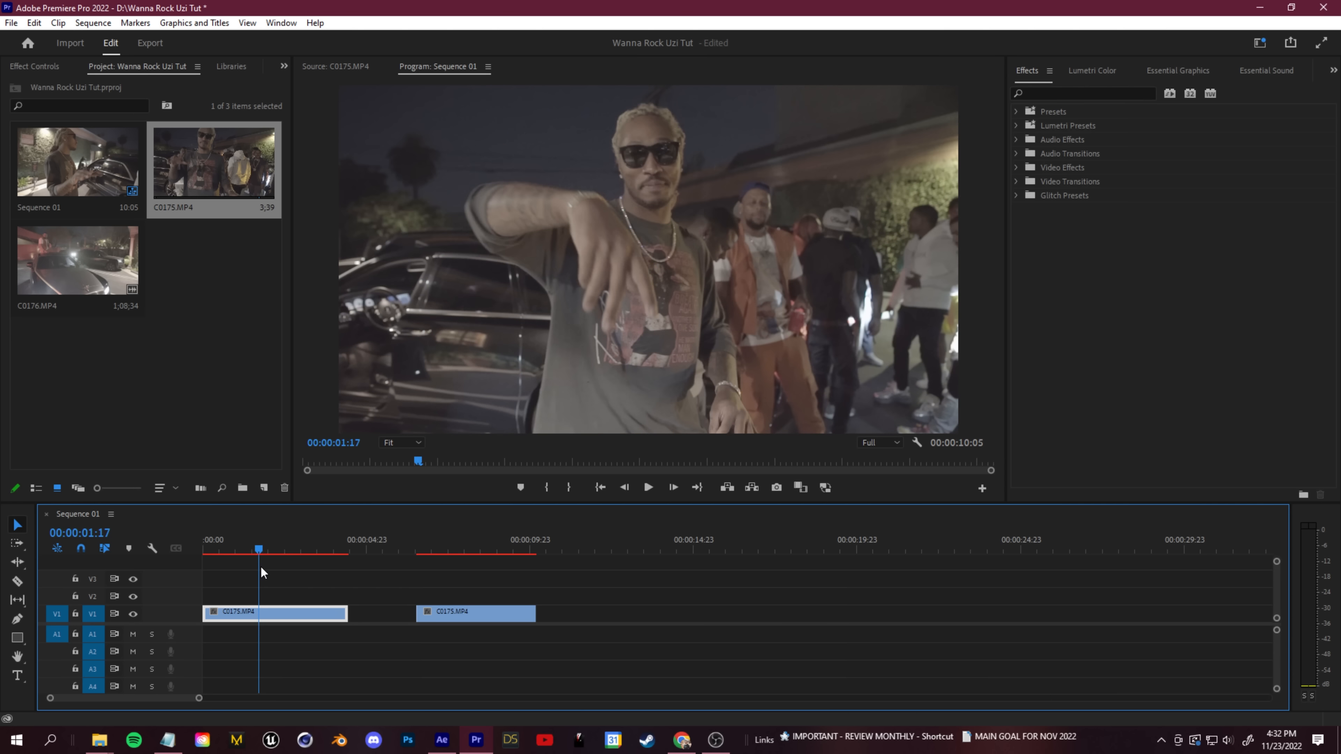
- Cut the first C0175.MP4 clip at 0:00:01:17, drop the part after the cut and join the second clip to it
key(c)
click(296, 617)
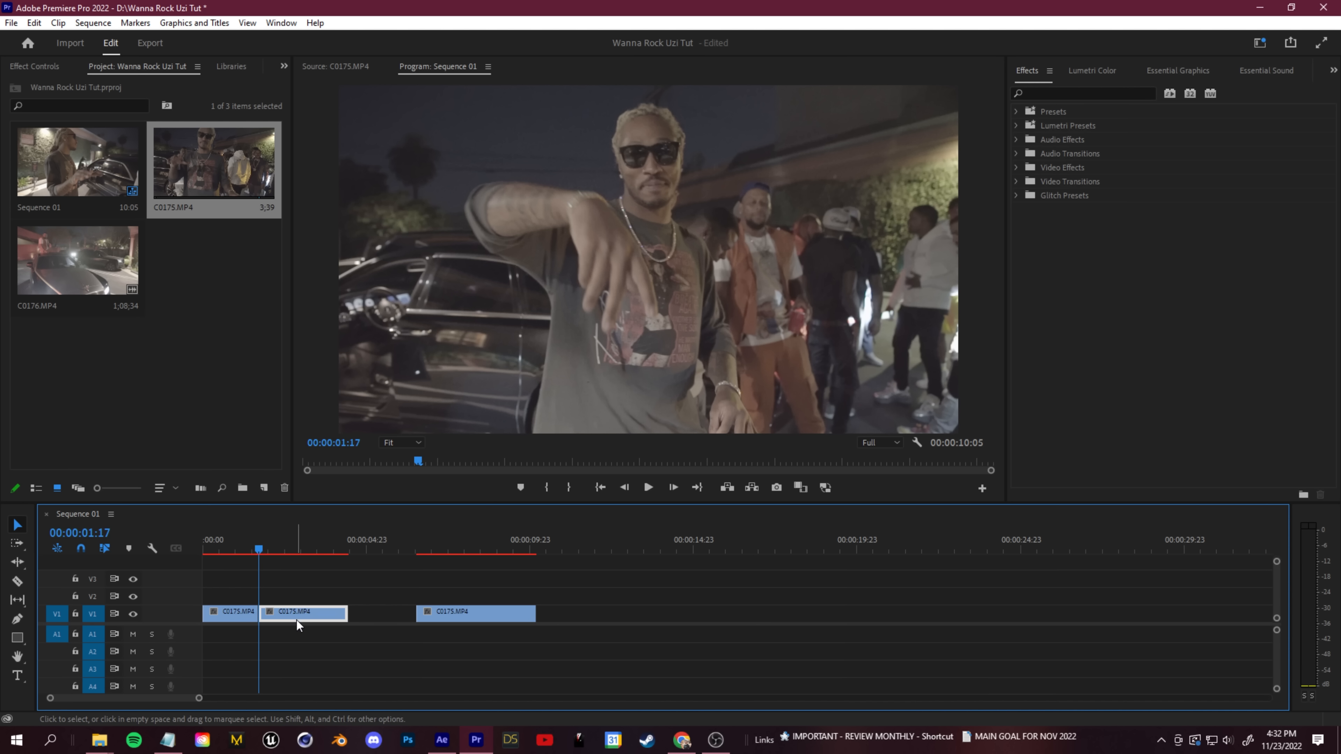
mouse_move(296, 621)
mouse_down()
mouse_move(456, 639)
mouse_move(275, 622)
mouse_up()
key(shift+Left)
key(shift+Left)
key(shift+Left)
key(shift+Left)
key(shift+Left)
key(space)
key(=)
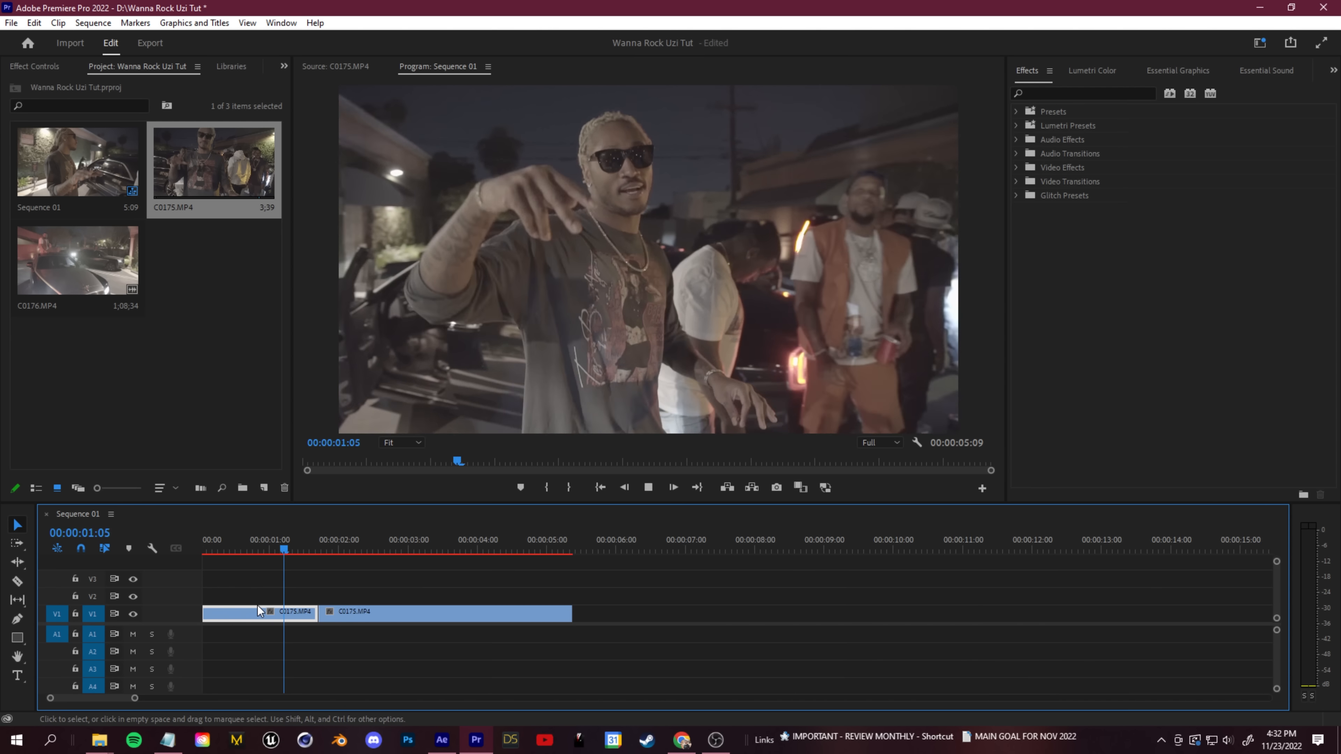
- Play the joined C0175.MP4 clips from the beginning to check how the footage runs into the cut
drag(376, 544, 247, 588)
key(space)
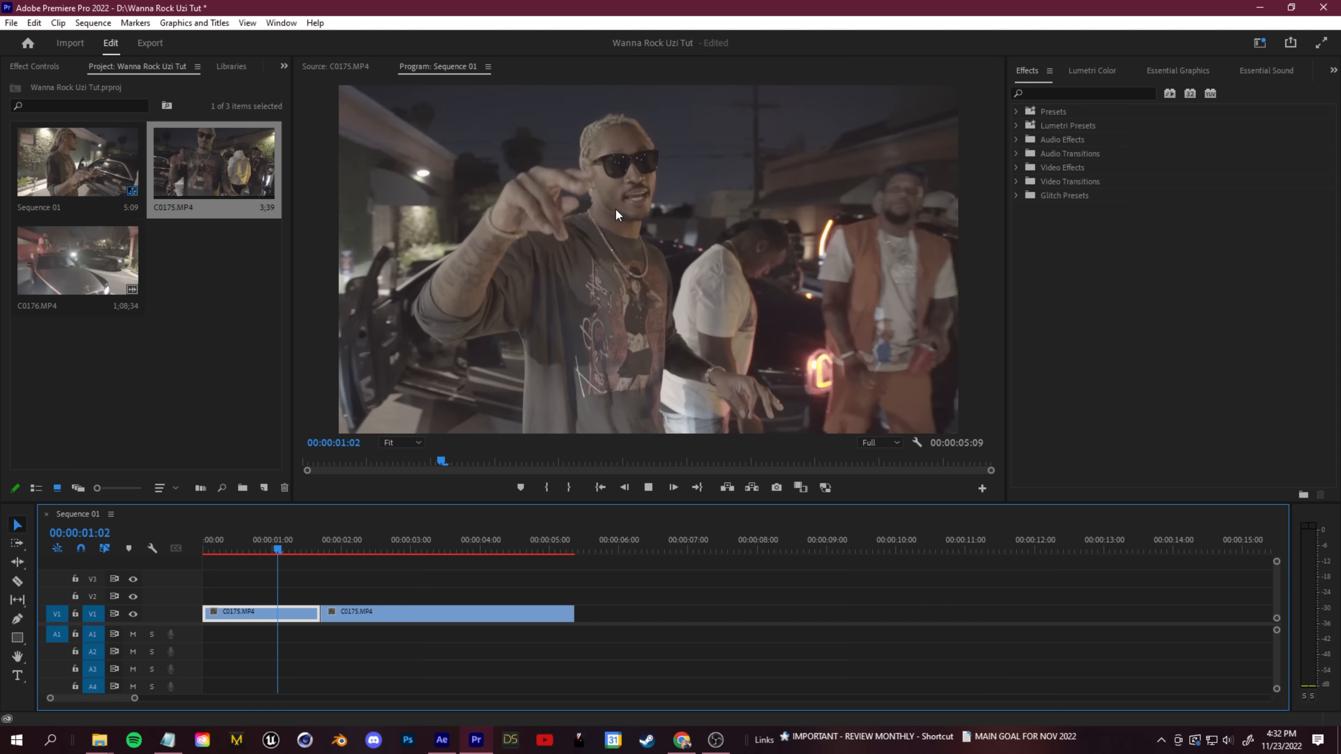
drag(330, 547, 205, 566)
key(space)
key(space)
key(space)
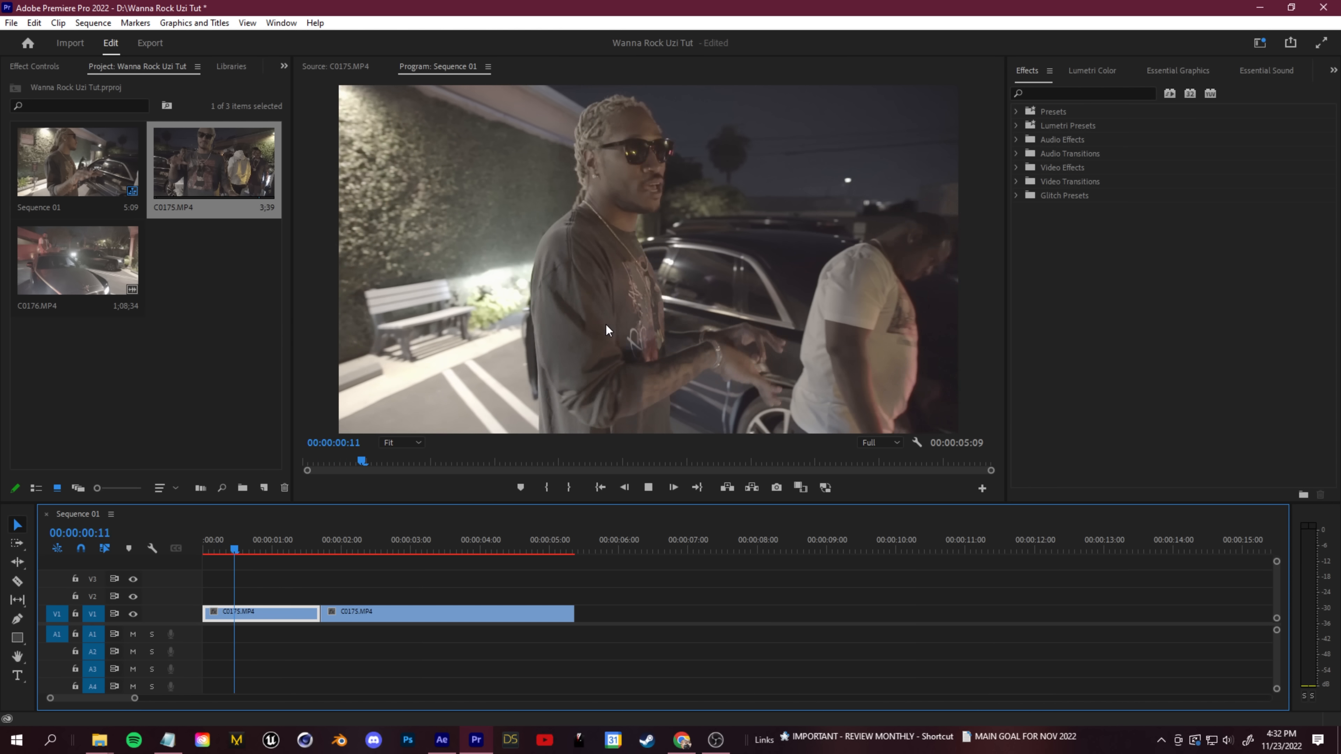
key(space)
- Move the second C0175.MP4 clip away from the first, and cut the first clip at 0:00:01:11 and 0:00:01:15
scroll(288, 612, up, 5)
drag(461, 614, 666, 618)
mouse_move(418, 549)
mouse_down()
mouse_move(384, 565)
mouse_move(368, 554)
mouse_move(397, 554)
mouse_up()
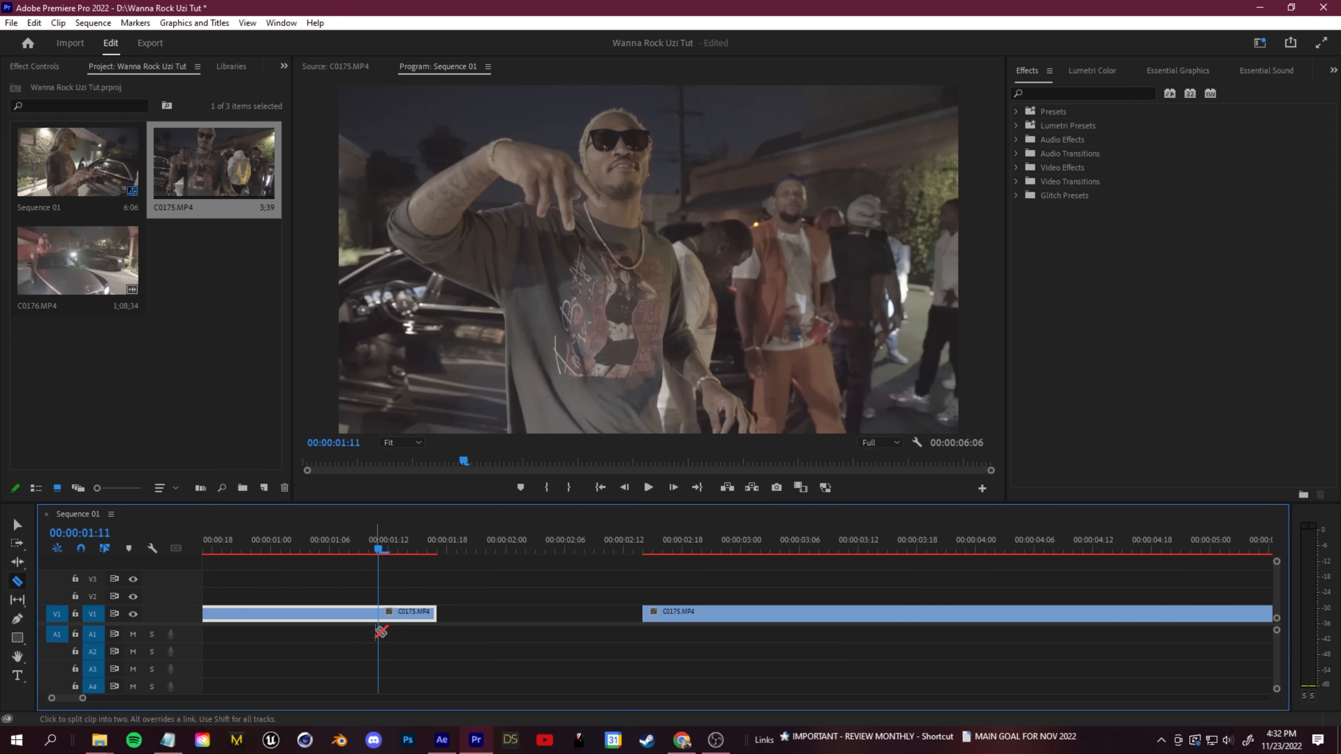
scroll(368, 633, up, 1)
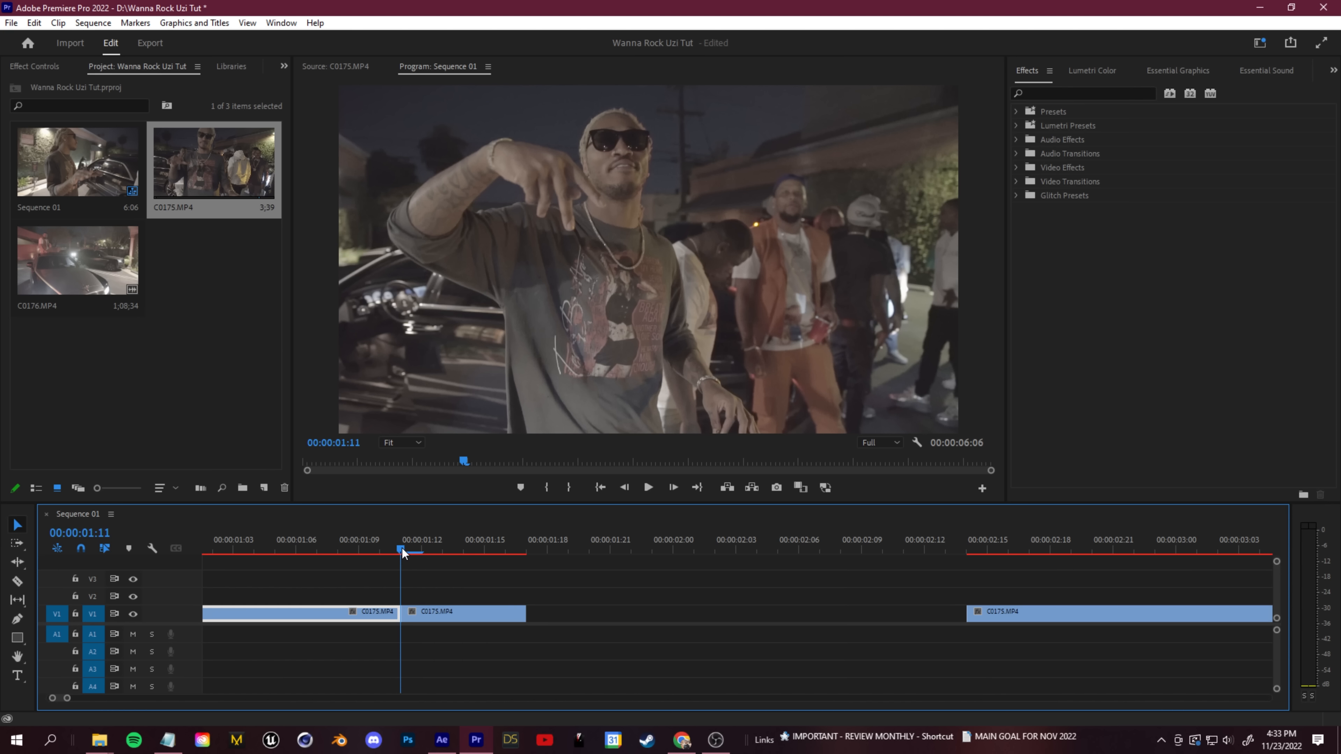
drag(402, 548, 485, 558)
key(ctrl+k)
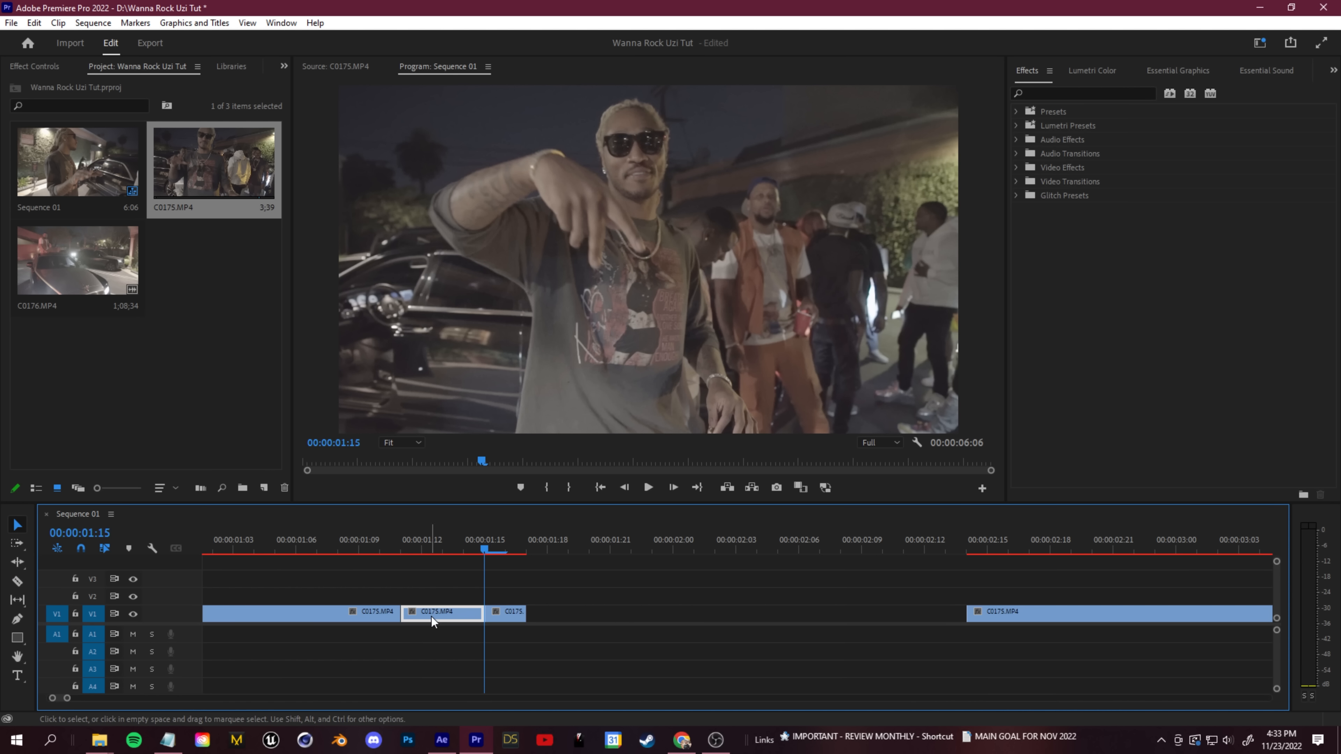
drag(513, 614, 432, 614)
drag(369, 551, 465, 558)
key(Left)
key(ctrl+z)
key(ctrl+z)
- Cut the middle piece at 0:00:01:13, delete its first part and move the remainder back against the first clip
key(c)
click(455, 550)
click(442, 614)
key(v)
click(431, 617)
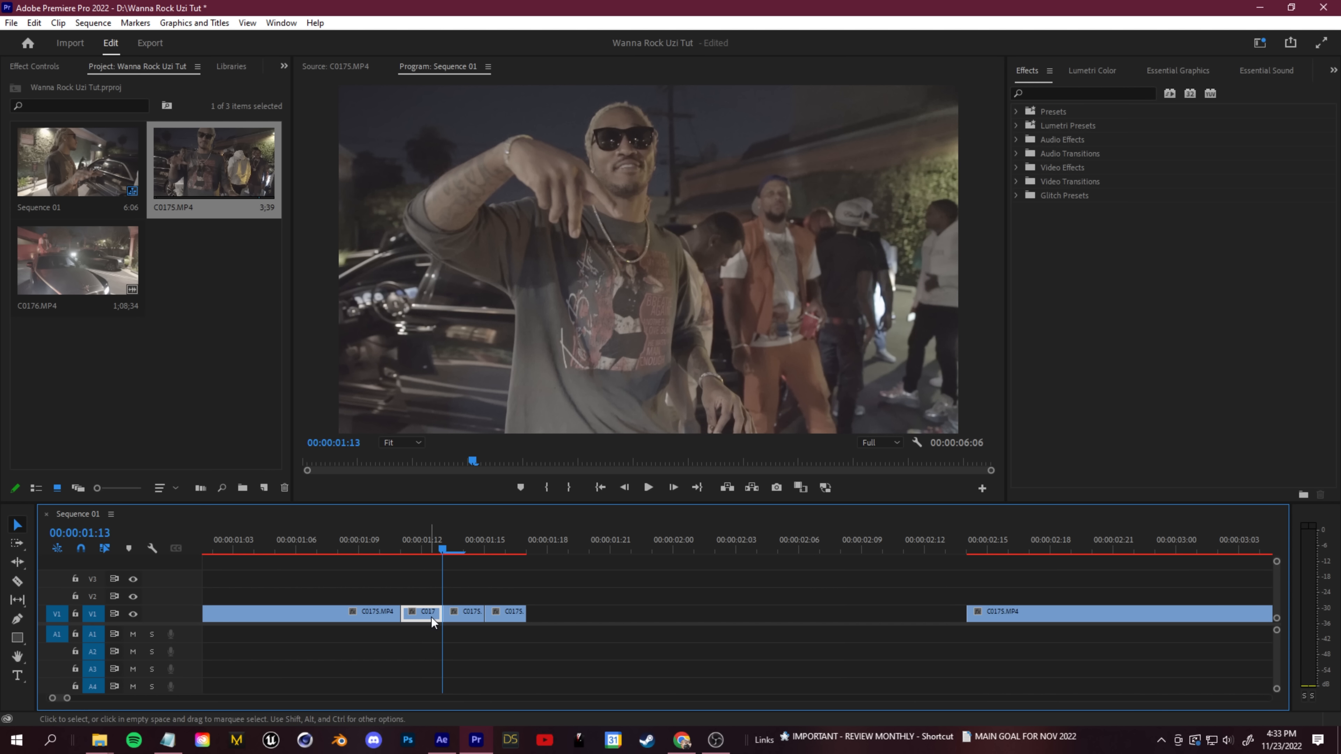
key(Delete)
drag(459, 618, 420, 618)
- Preview the jump cut, close the remaining gaps and isolate a one-frame piece from 0:00:01:11 to 0:00:01:12
key(space)
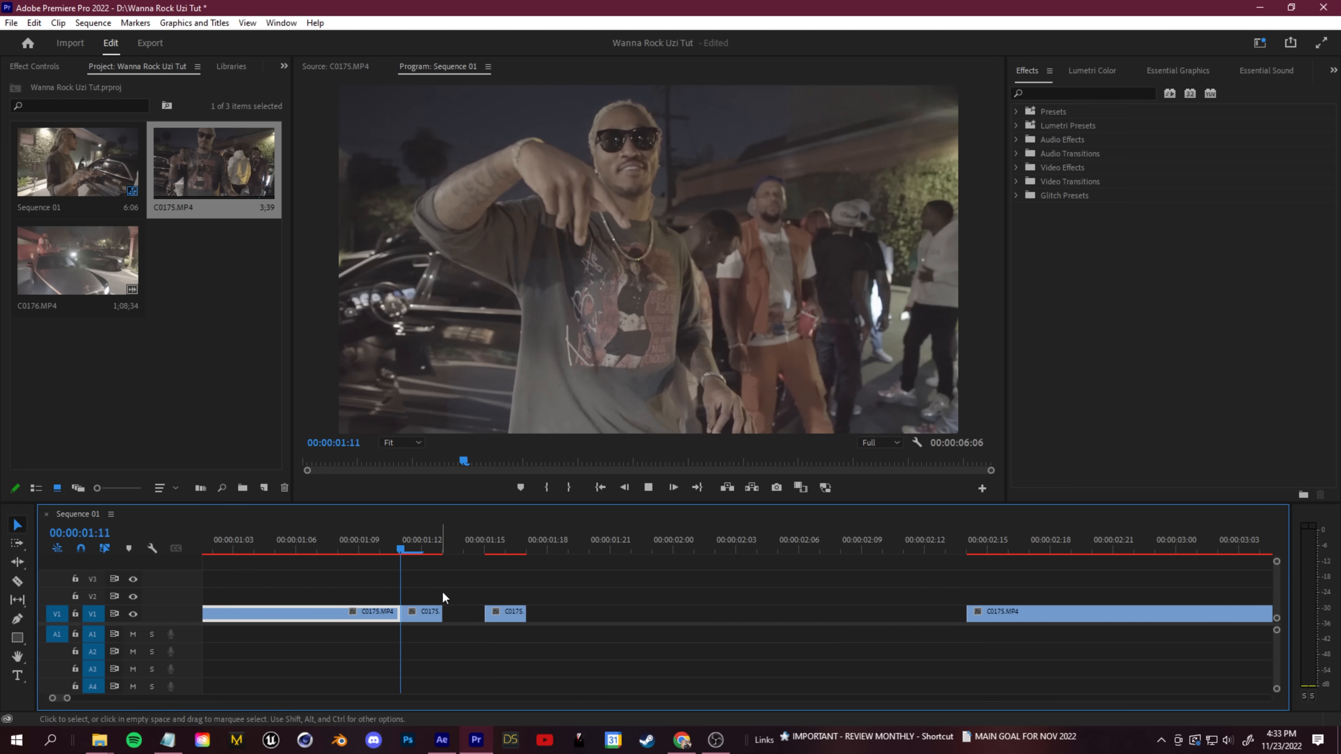
click(405, 550)
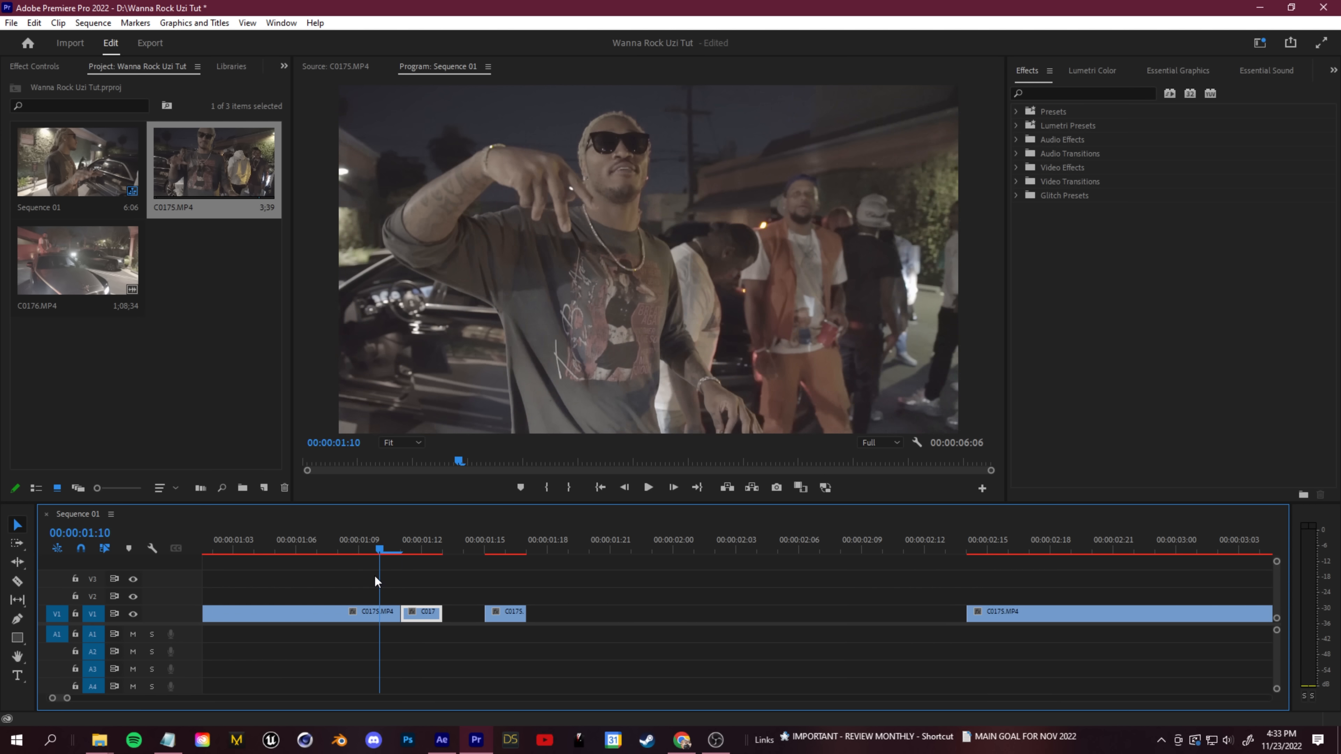
click(493, 614)
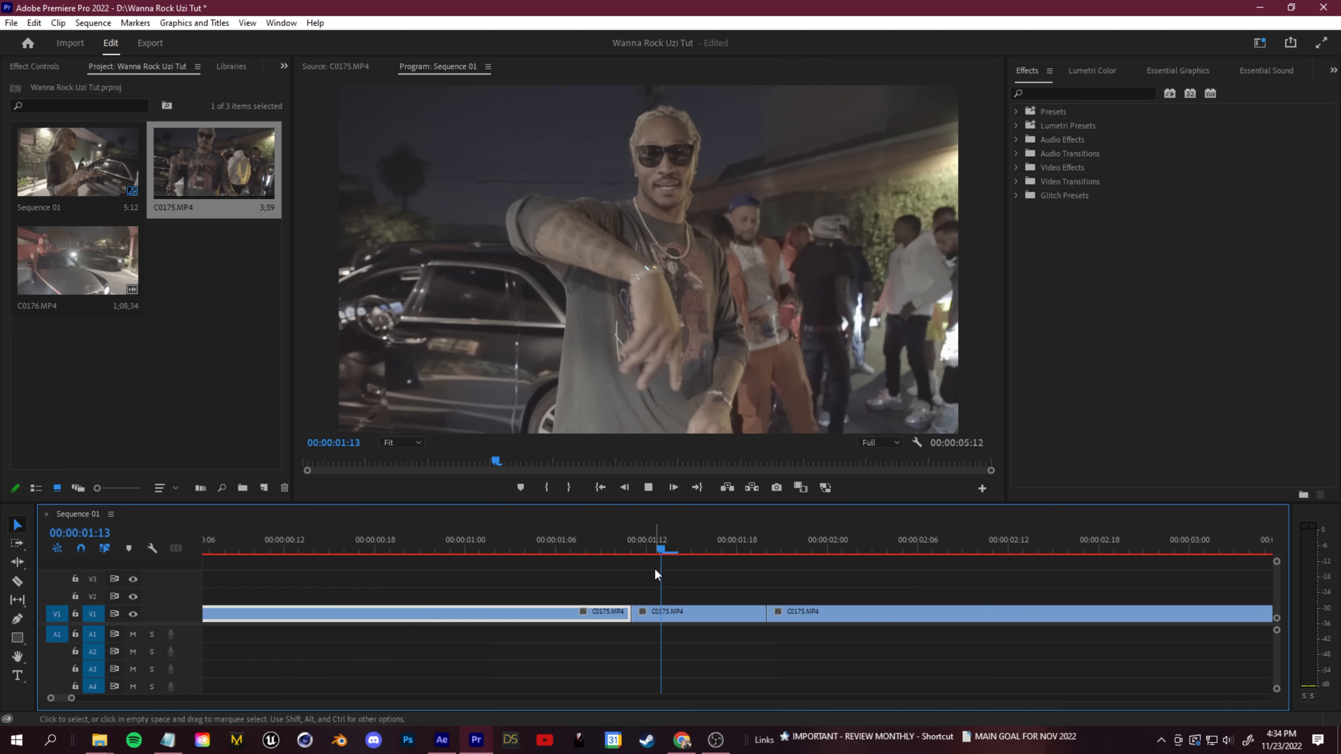
key(space)
click(617, 552)
key(space)
key(space)
scroll(601, 595, up, 2)
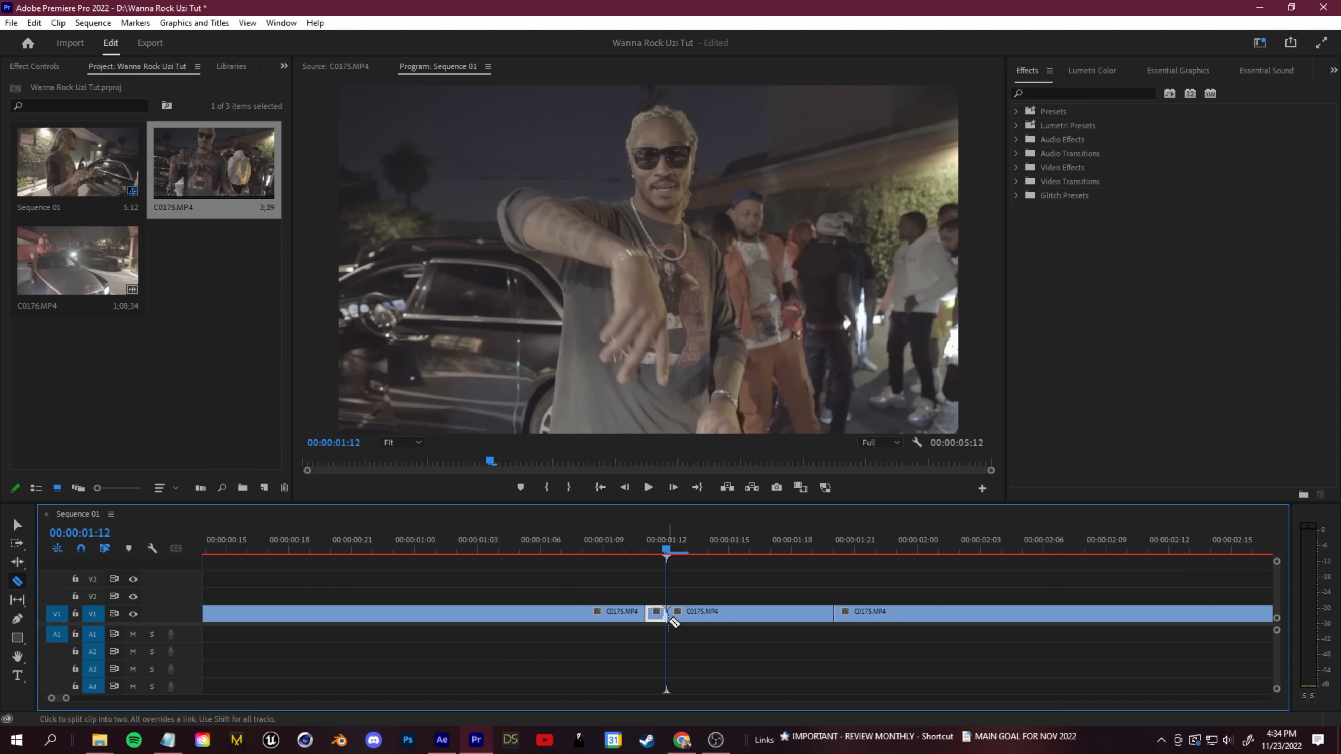
- Apply the Noise effect to the one-frame piece and set its amount of noise to 18%
key(Left)
click(1051, 94)
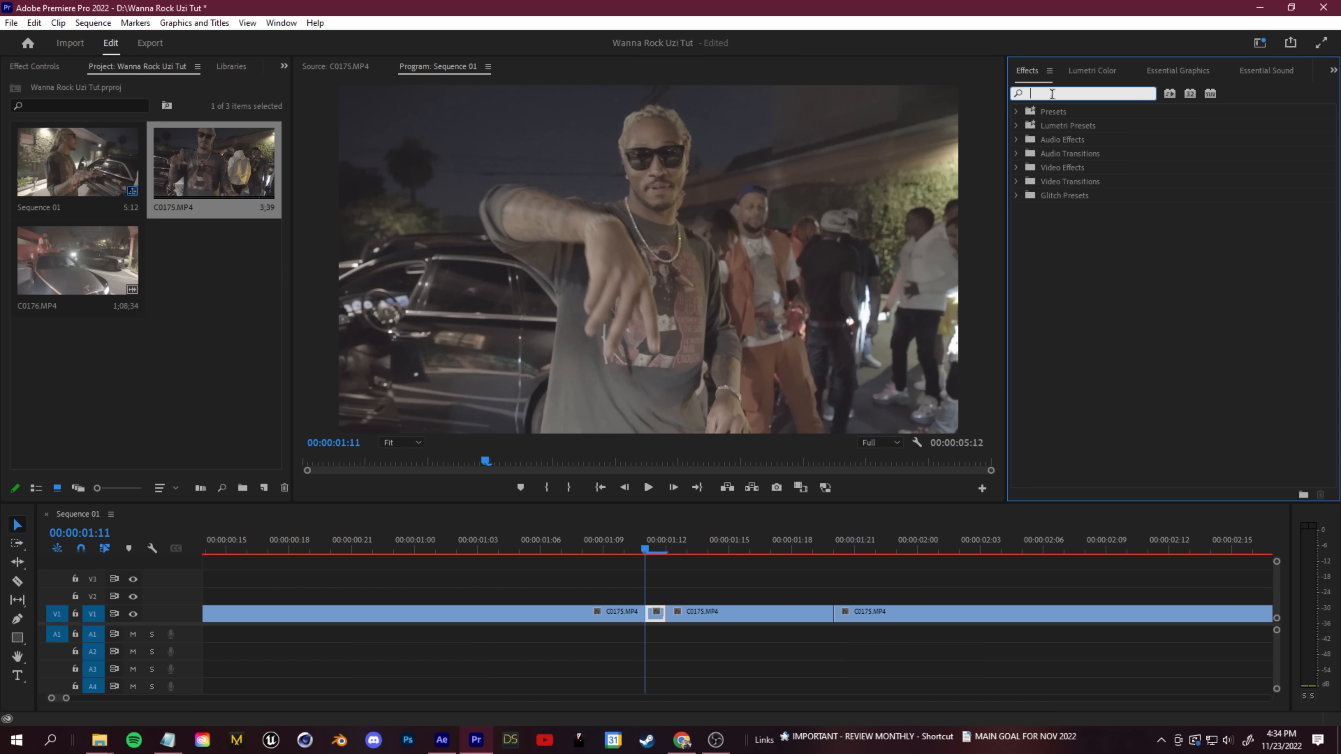
text(noise)
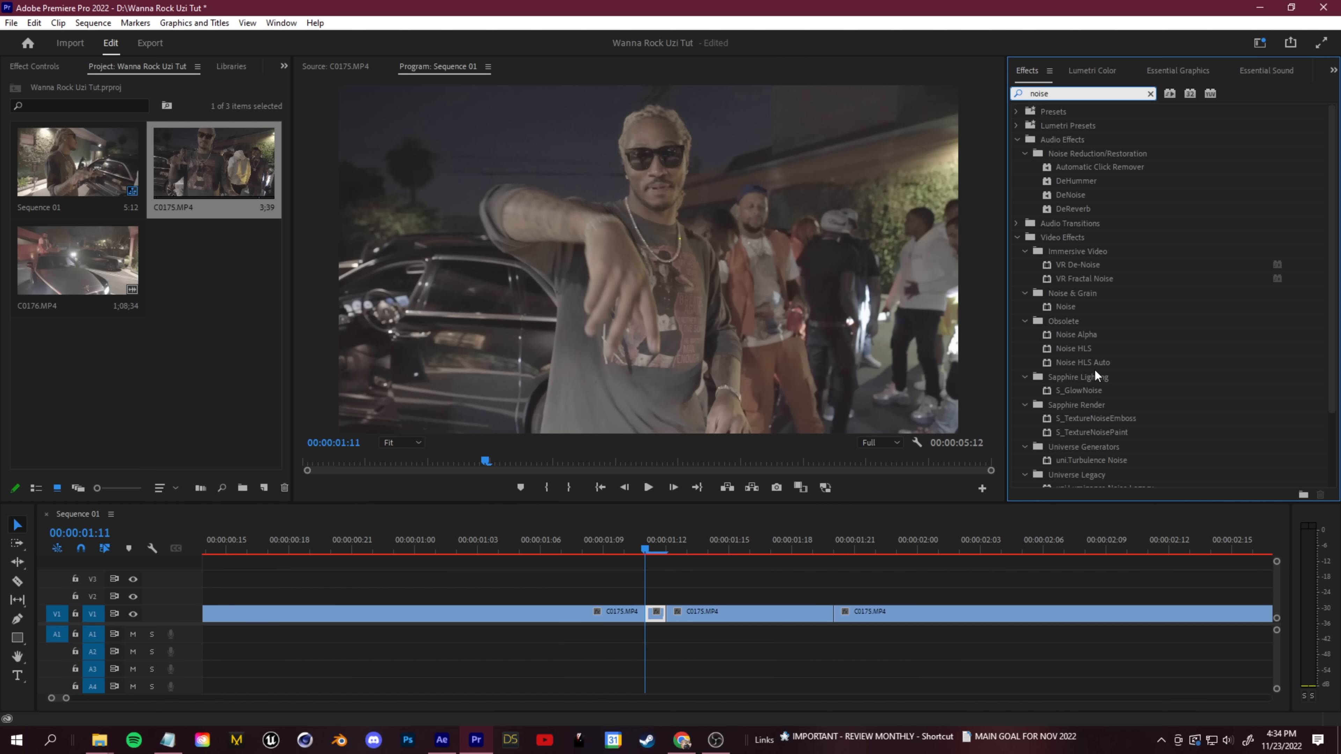
drag(1066, 306, 754, 588)
drag(659, 617, 658, 616)
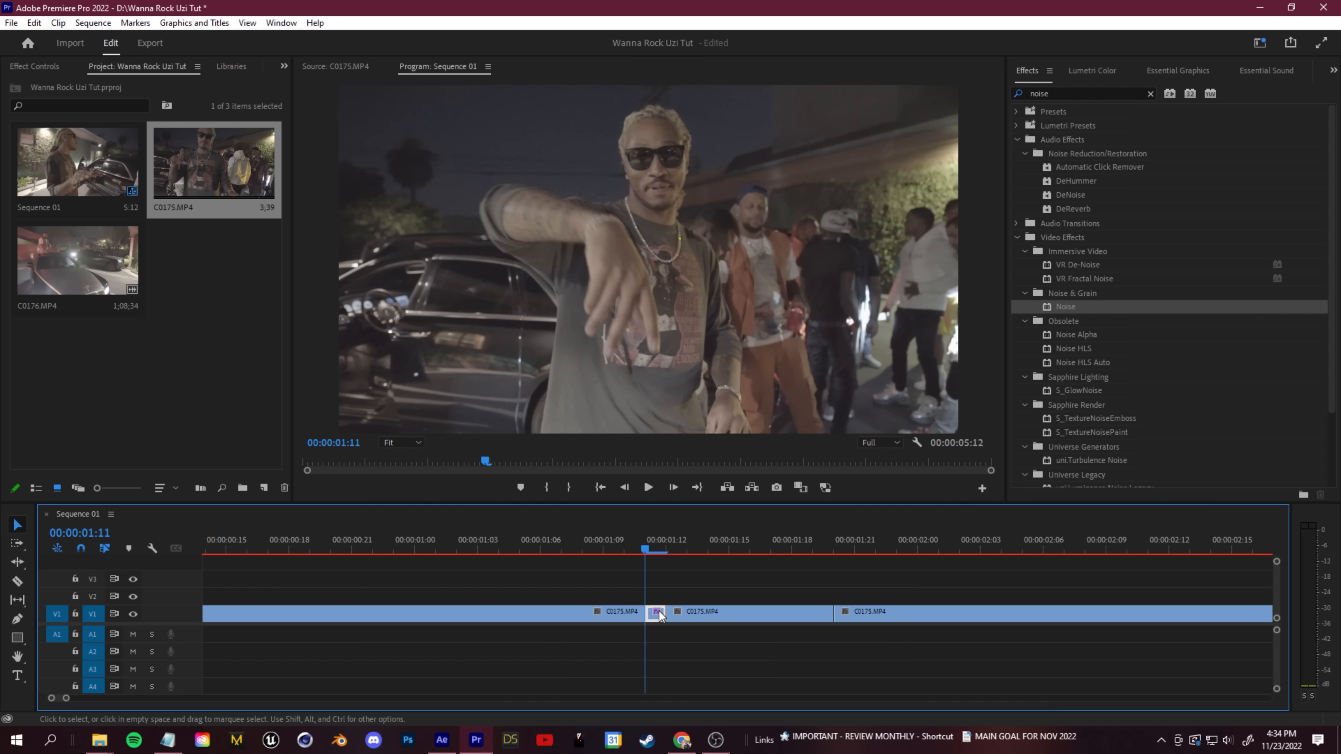
drag(102, 358, 84, 358)
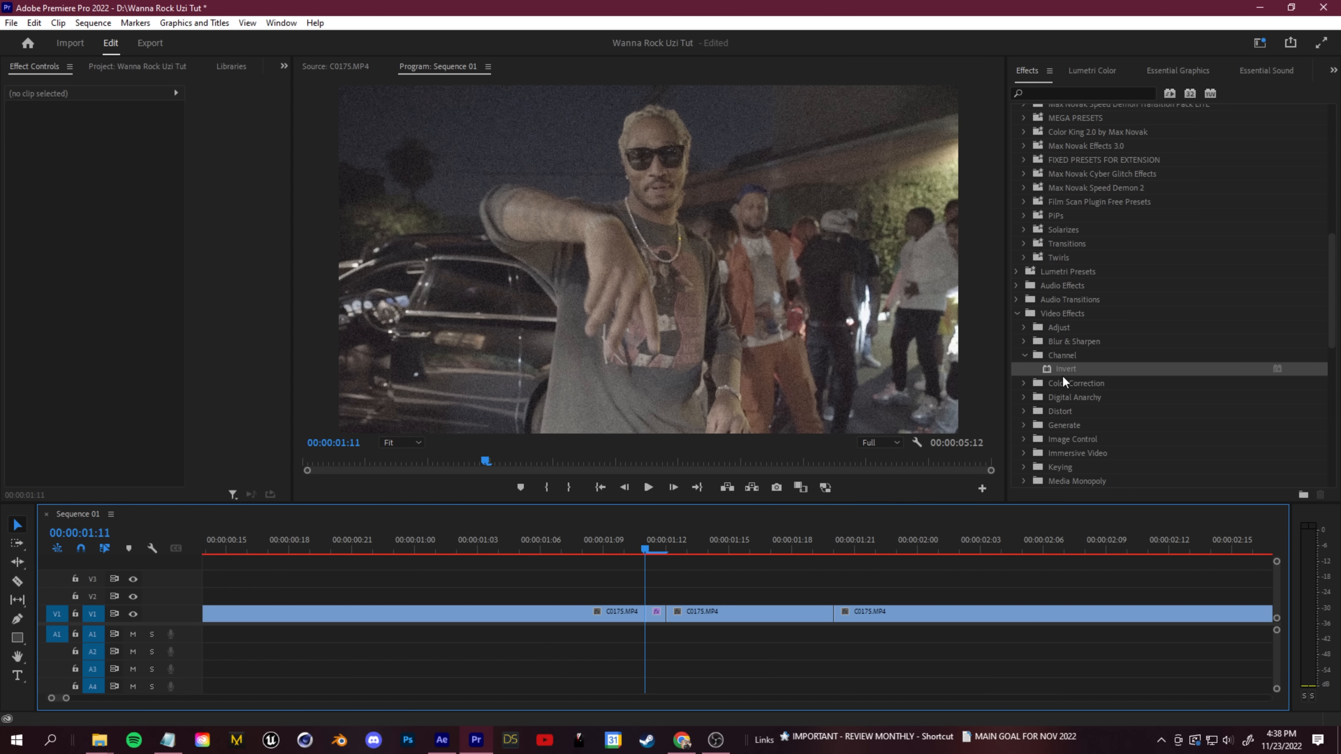
- Duplicate the one-frame noise piece onto V2 directly above it and apply the Invert effect to the copy
drag(1056, 372, 1037, 397)
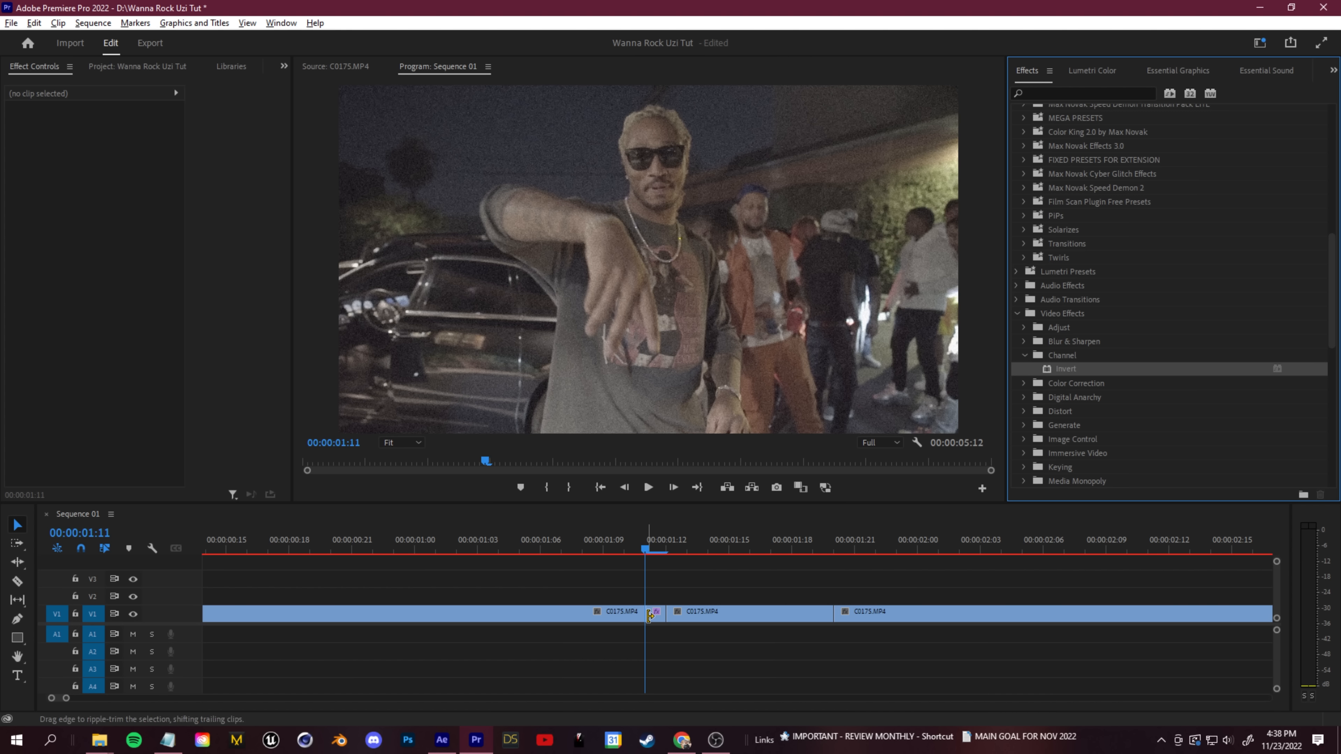
alt+drag(658, 620, 659, 600)
drag(1062, 369, 657, 597)
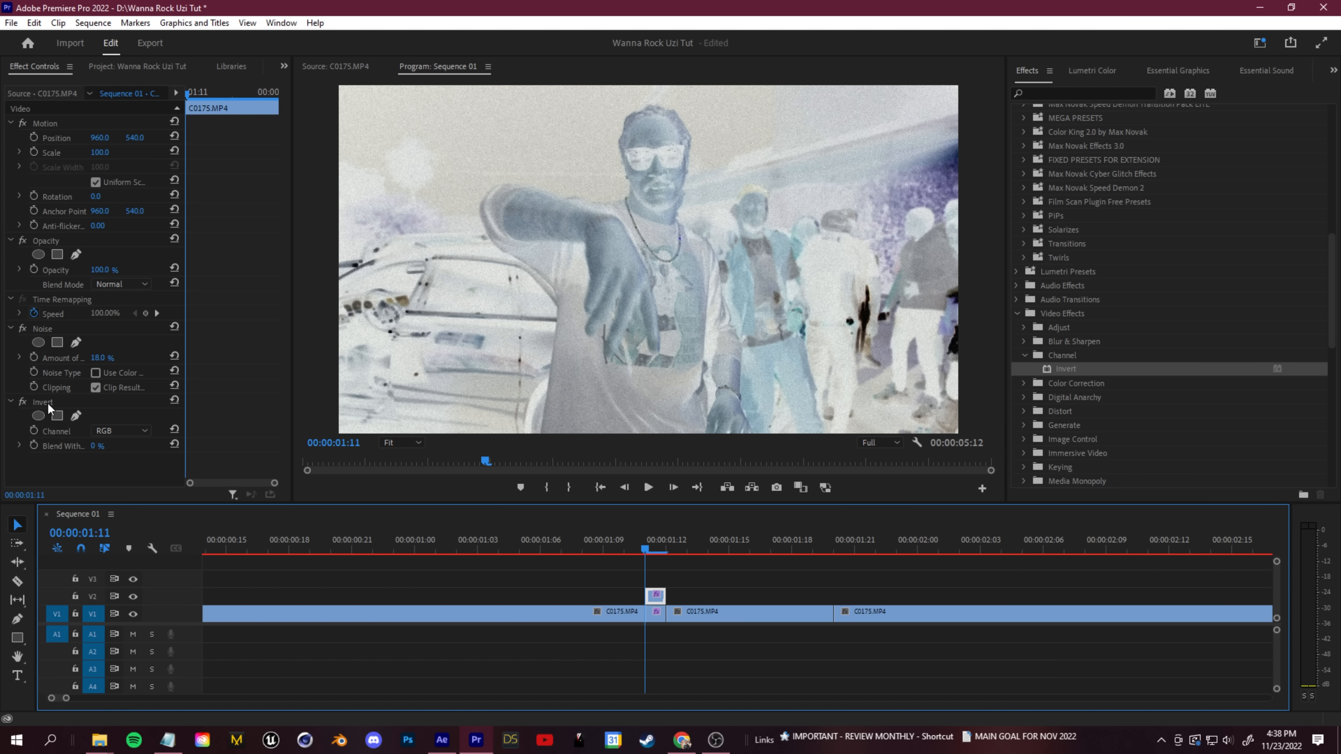
- Try Green and Red as the V2 copy's Invert channel and settle on Blue
click(115, 431)
click(117, 475)
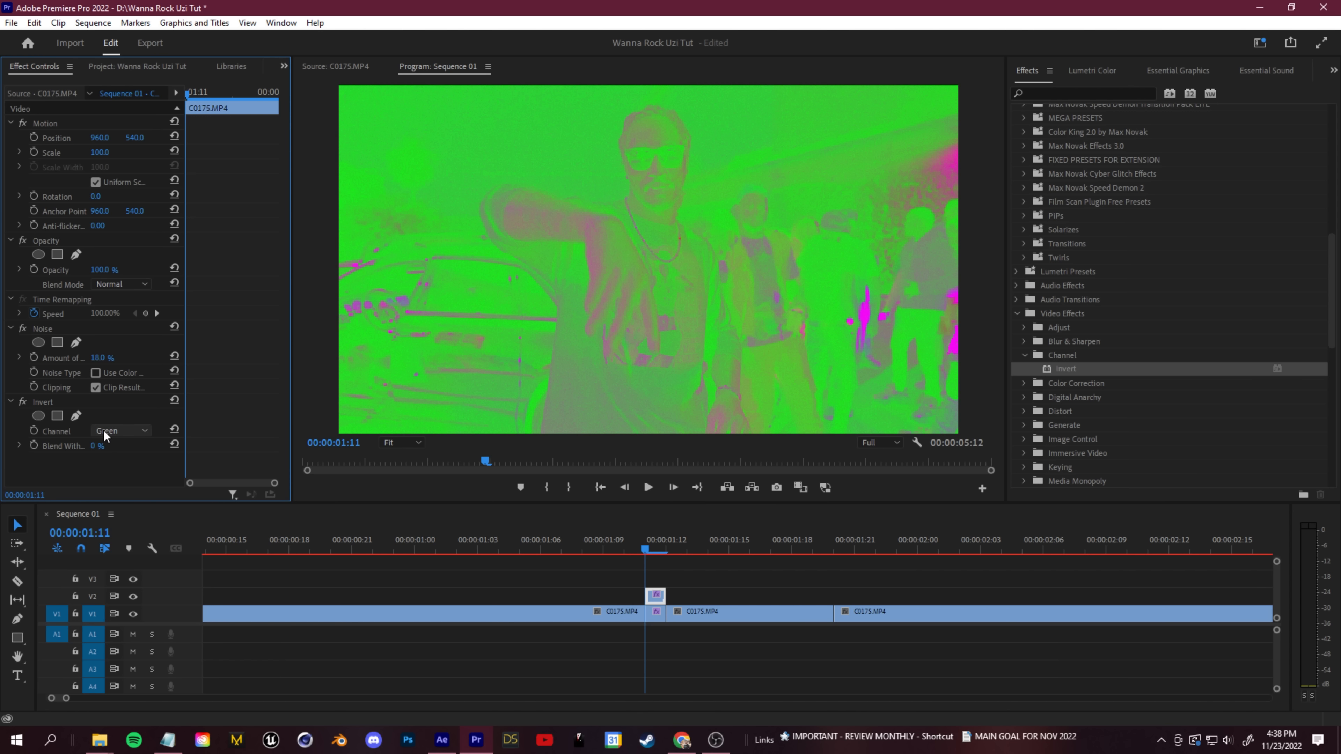
click(104, 430)
click(159, 460)
click(138, 431)
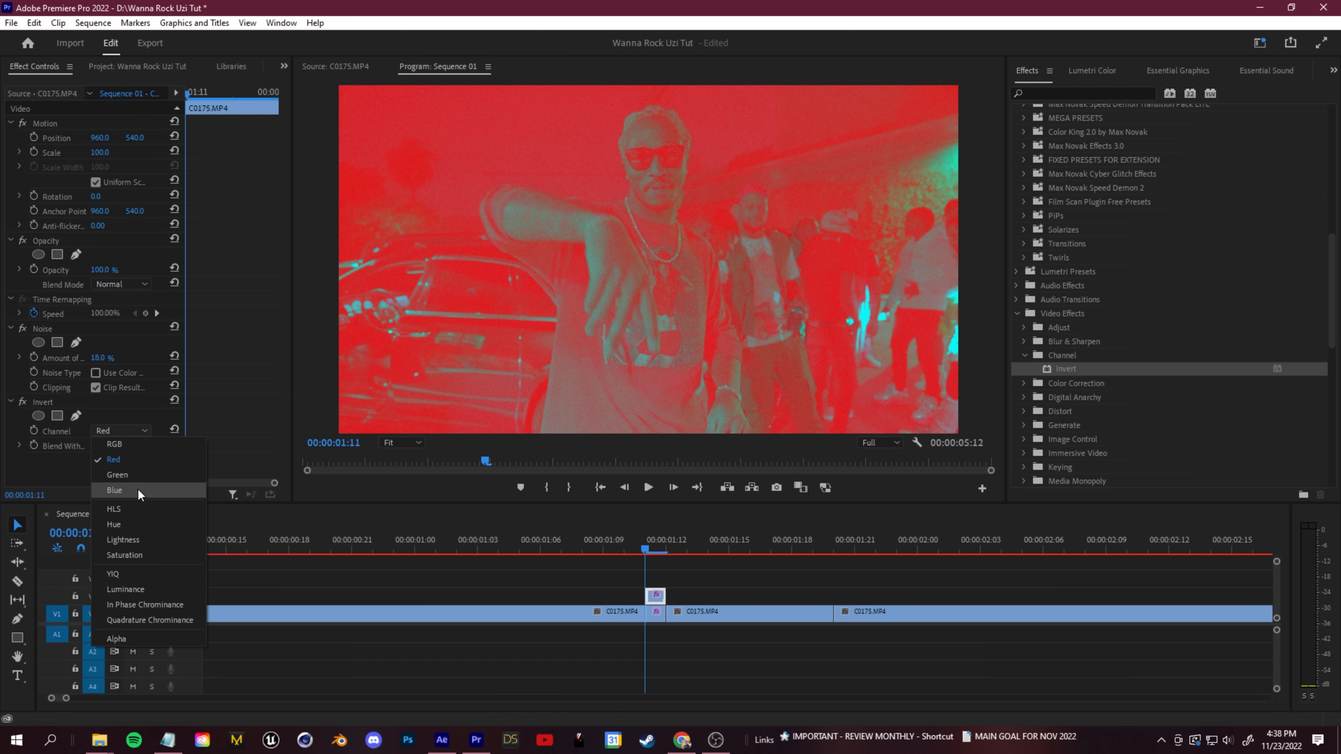
click(140, 490)
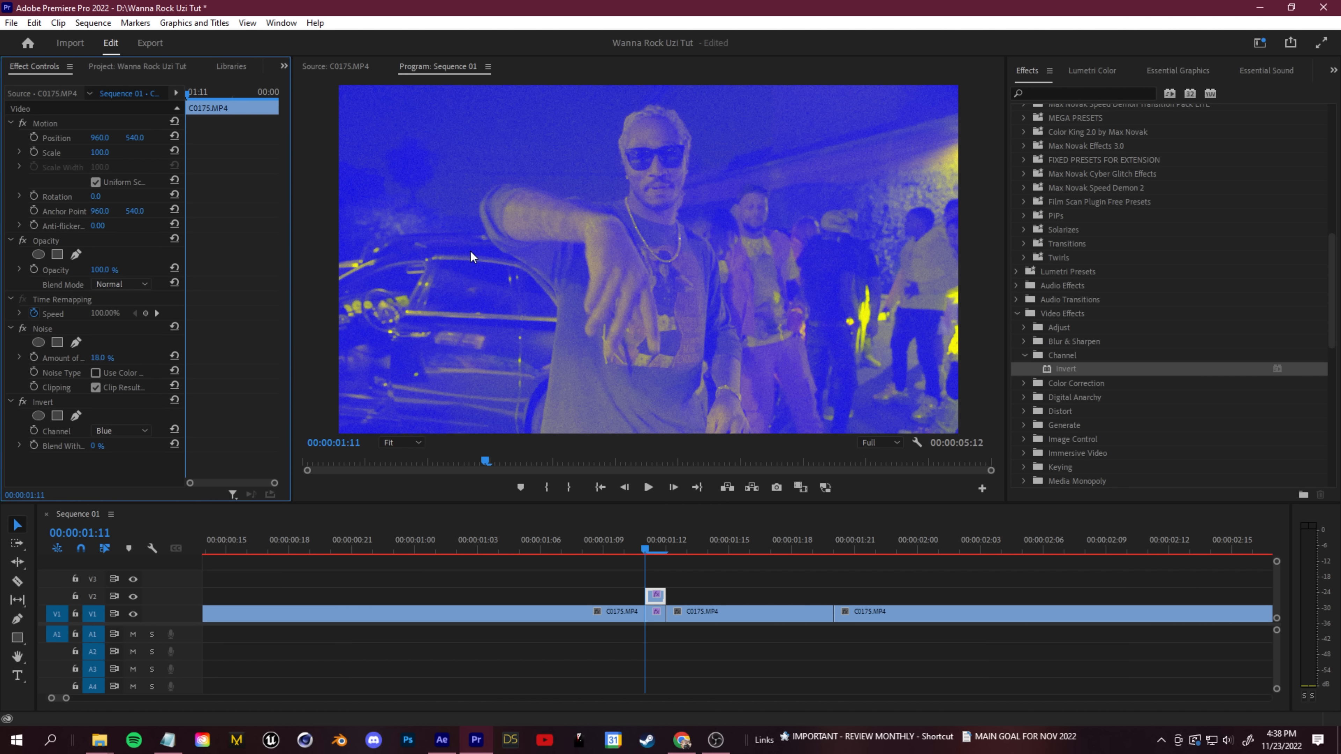
- Try the Multiply blend mode on the inverted V2 copy
click(145, 285)
click(122, 355)
click(124, 285)
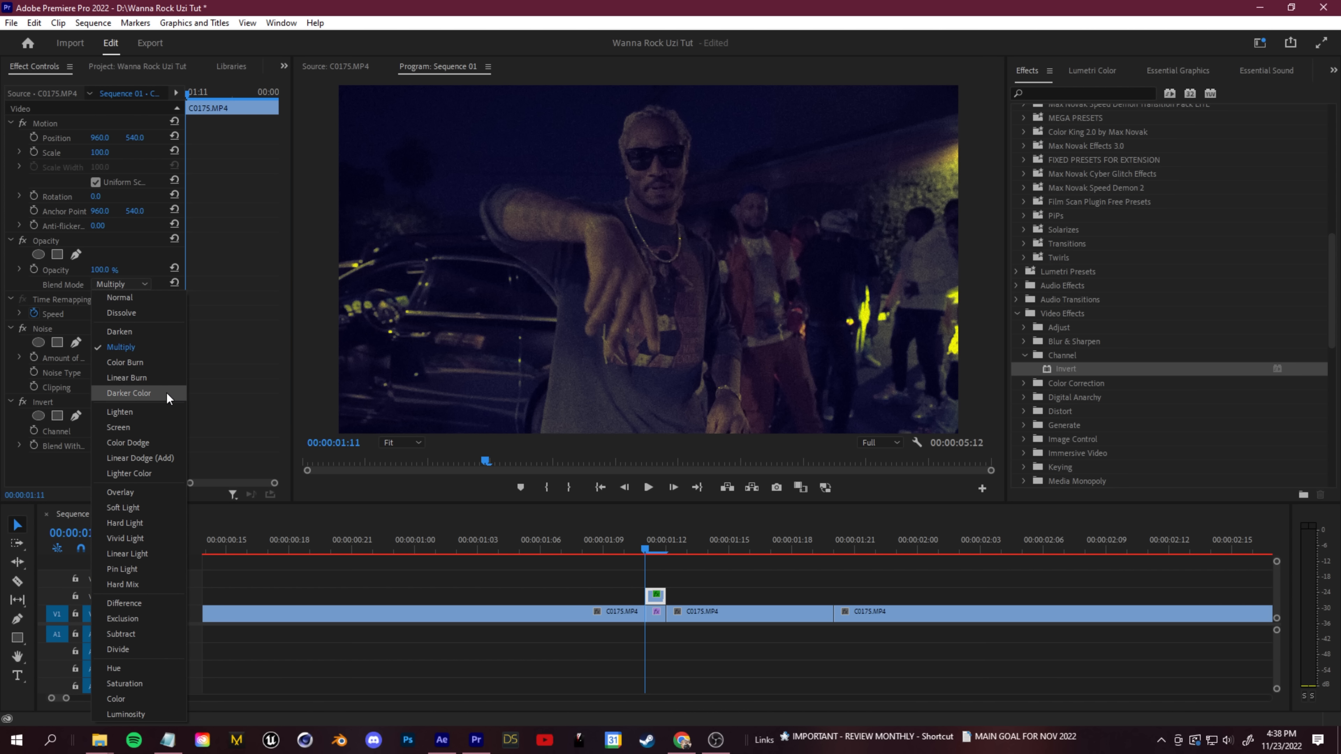
- Try Lumetri Color adjustments on the V2 copy and keep only the Highlights raised to 73.9
click(1091, 70)
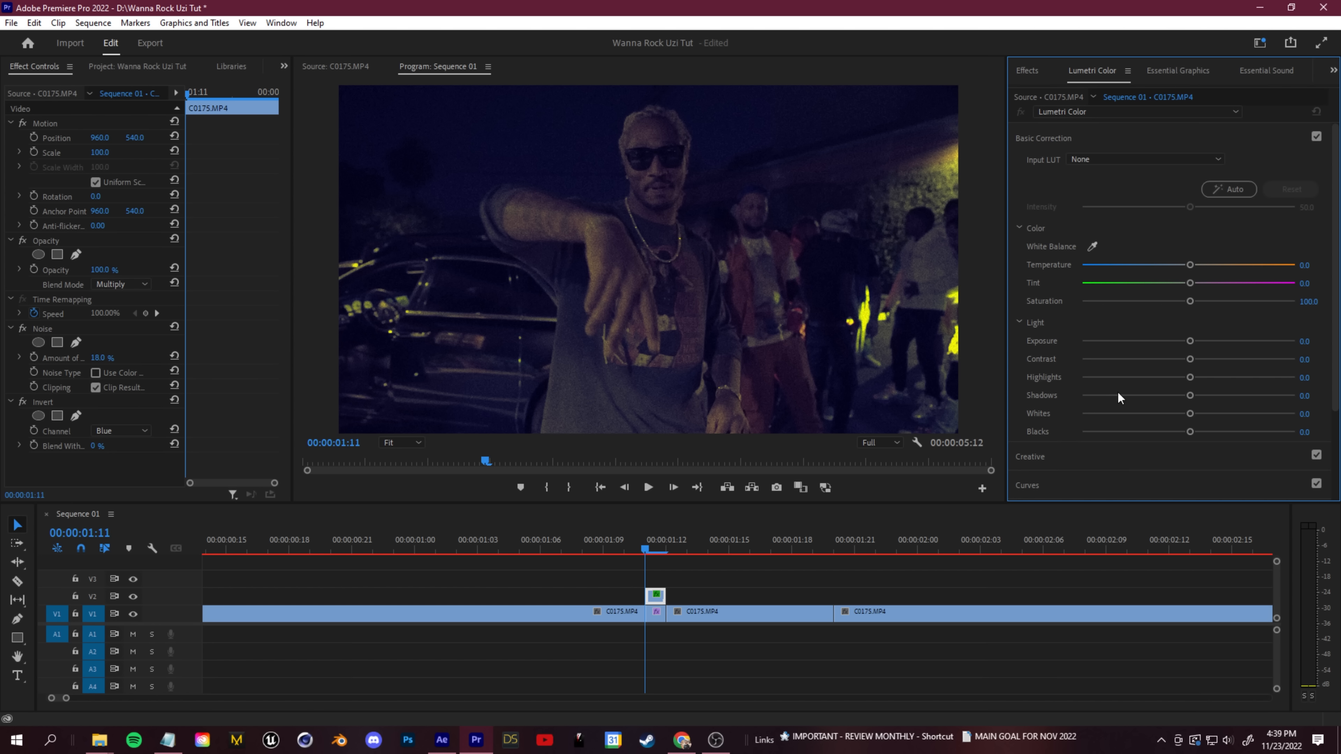
scroll(1051, 411, down, 2)
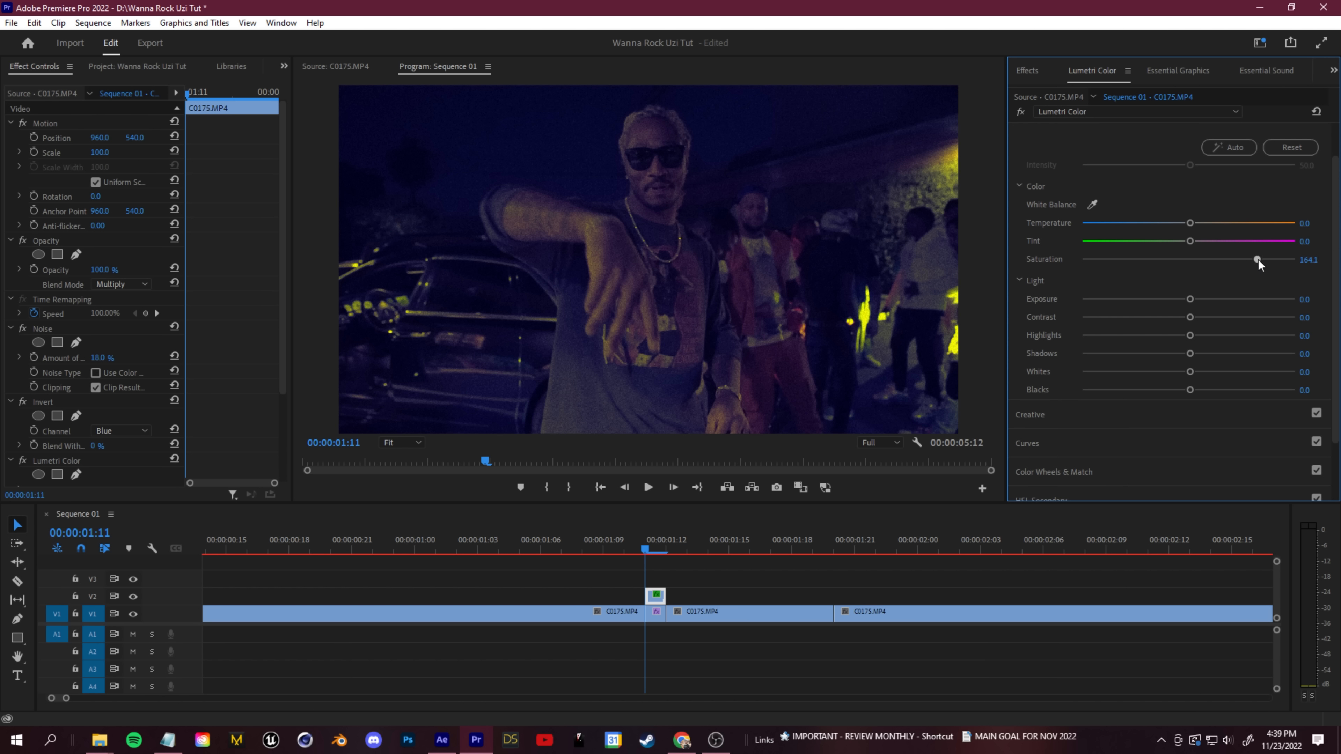
drag(1296, 325, 1215, 326)
key(ctrl+z)
drag(1190, 335, 1268, 336)
scroll(122, 225, down, 2)
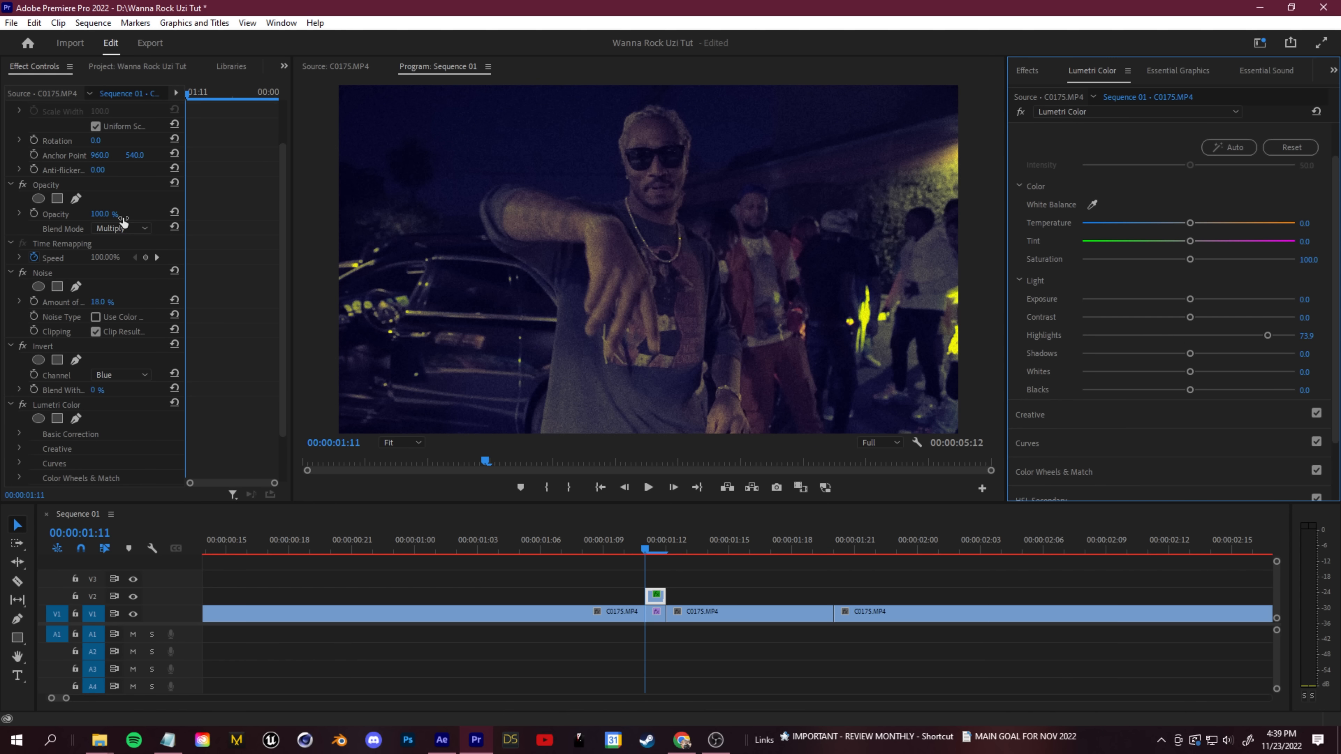
- Set the V2 copy's blend mode to Soft Light, comparing it with Normal
click(122, 228)
click(123, 452)
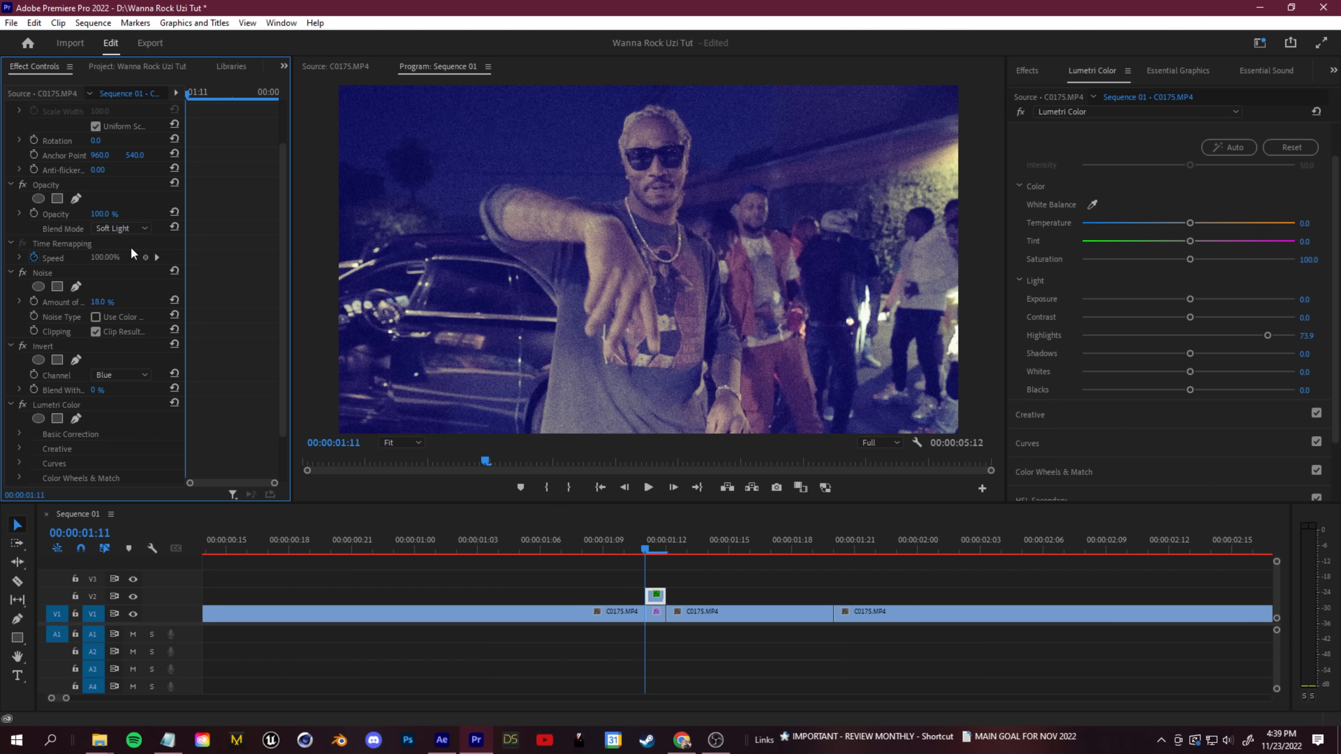
click(142, 228)
click(171, 244)
click(124, 227)
click(114, 451)
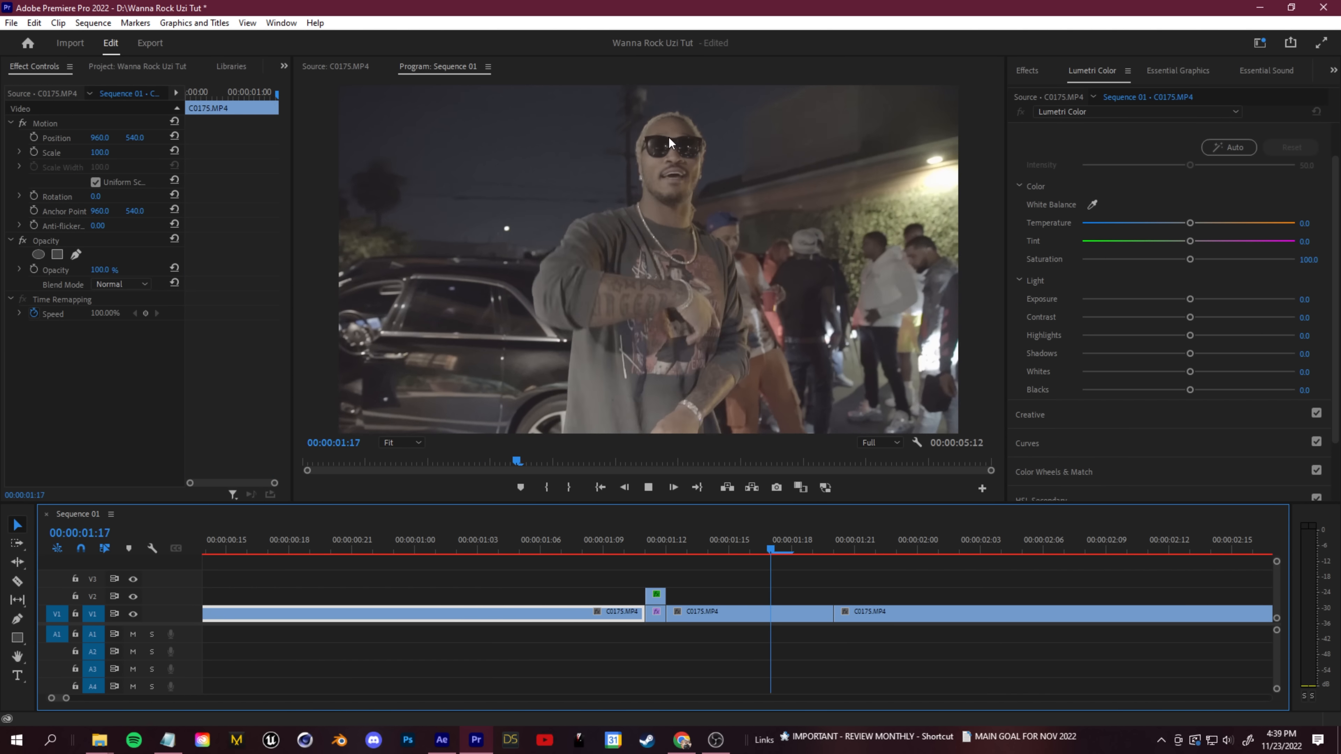
- Play the inverted one-frame flash transition repeatedly to check the effect
click(834, 543)
drag(824, 544, 448, 547)
key(space)
key(space)
drag(794, 547, 449, 559)
key(space)
key(space)
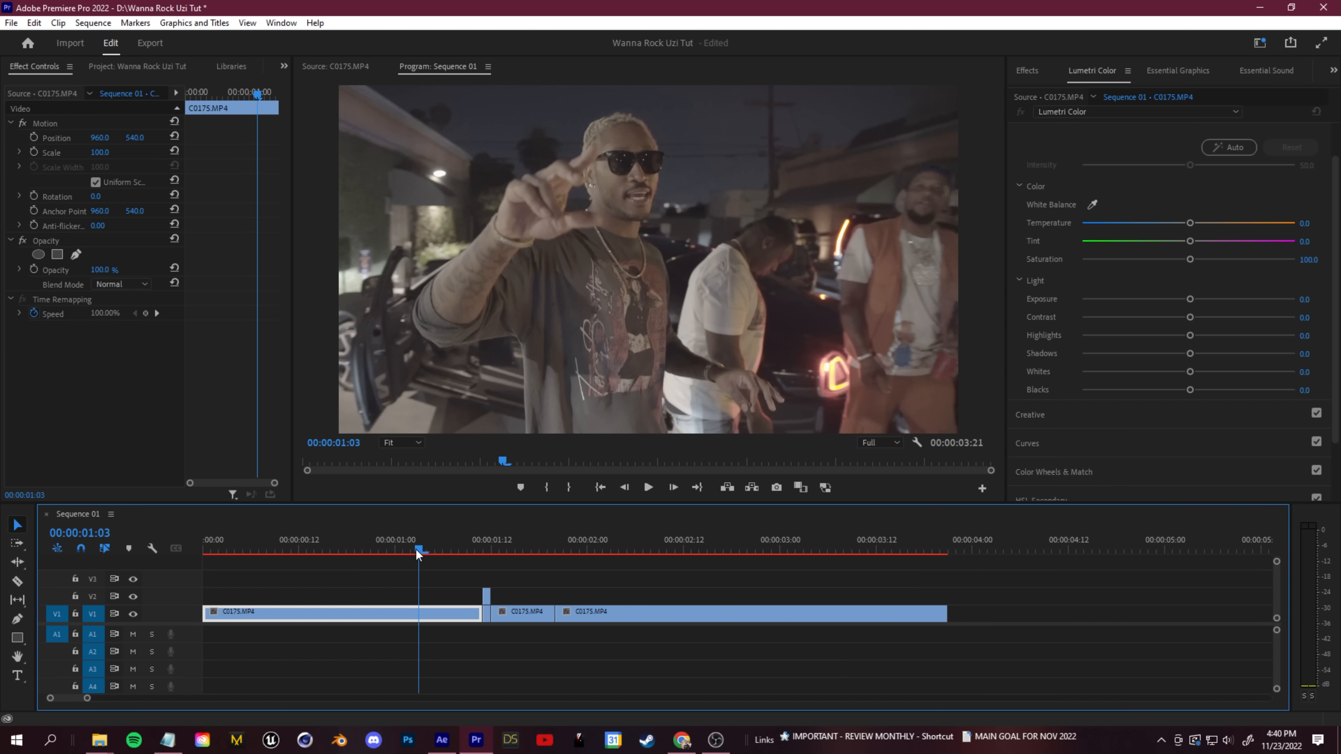
- Extend the last C0175.MP4 clip to 0:00:19:00 and scrub through its car footage for the next shot
drag(417, 551, 671, 571)
scroll(743, 598, down, 3)
drag(550, 616, 1099, 623)
scroll(696, 649, down, 3)
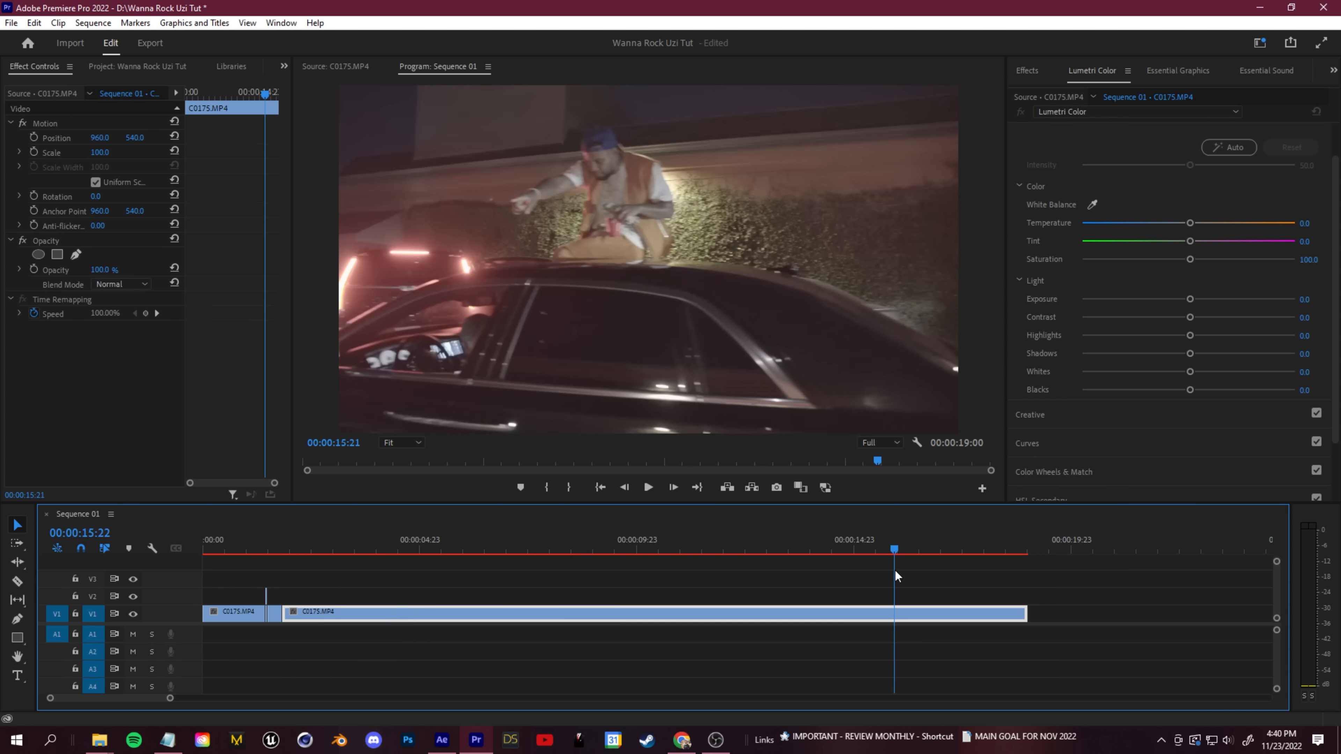
drag(895, 569, 899, 573)
scroll(680, 621, down, 3)
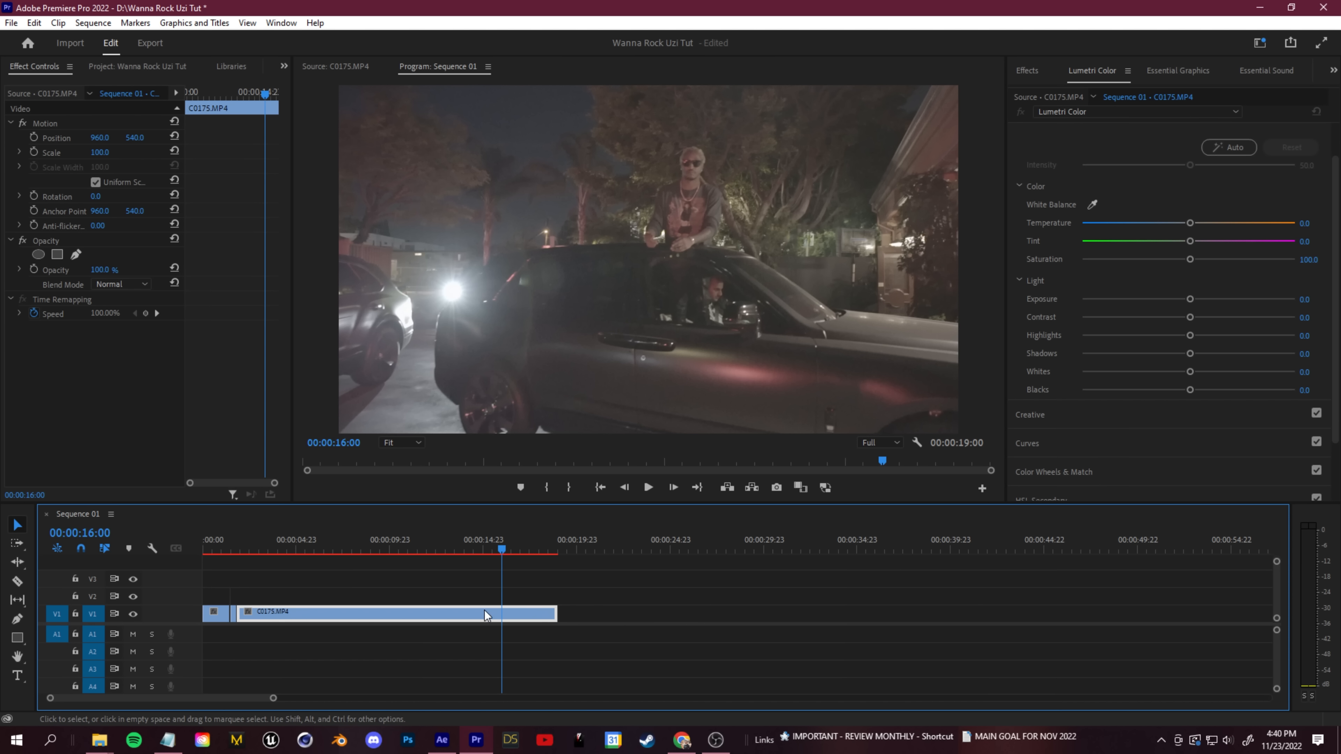
- Cut the extended C0175.MP4 clip, delete the part before the cut and lengthen the remainder to 0:00:27:15
key(ctrl+k)
click(467, 618)
key(Delete)
drag(565, 616, 724, 616)
drag(535, 553, 409, 613)
- Delete the short glitch pieces after the first clip and extend that clip to about 0:00:02:13
drag(466, 549, 254, 558)
scroll(205, 608, up, 3)
scroll(241, 601, up, 4)
drag(356, 628, 334, 623)
key(Delete)
drag(332, 614, 470, 613)
drag(296, 550, 373, 561)
scroll(369, 600, down, 3)
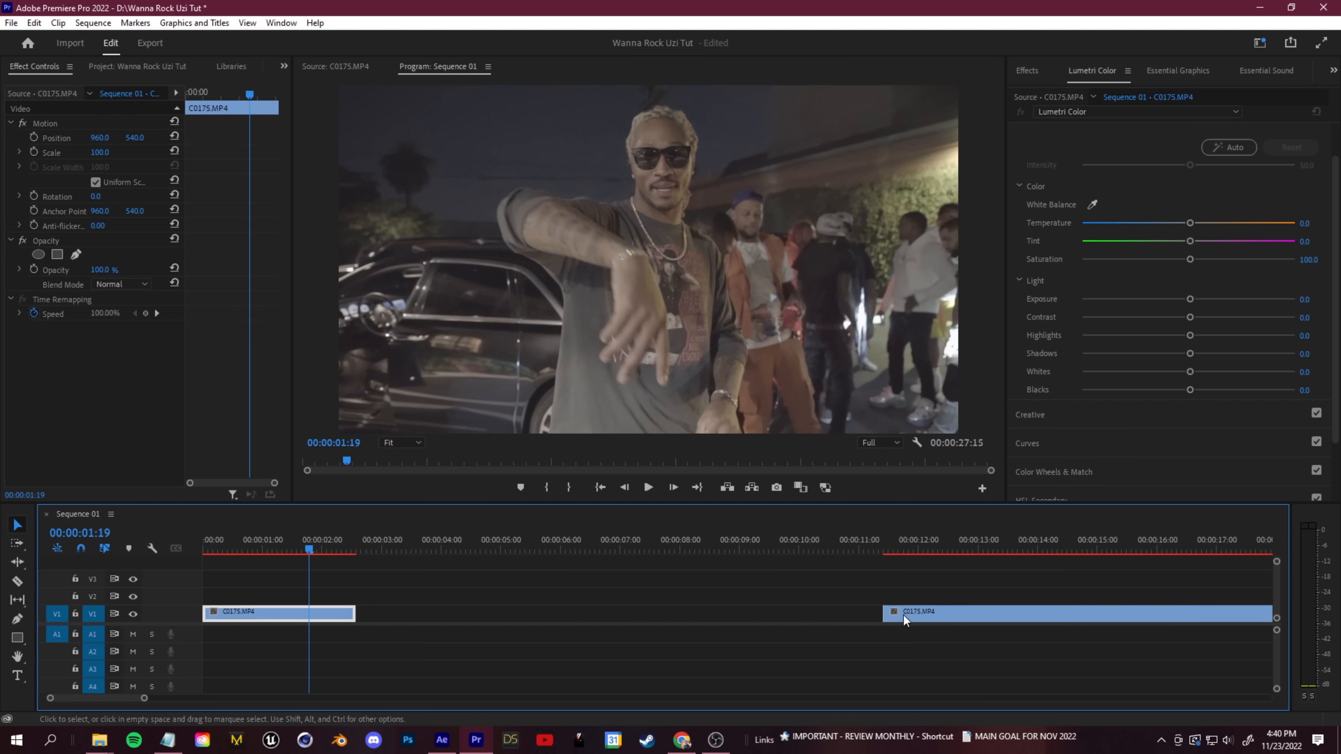
- Move the later C0175.MP4 clip against the first one and cut the first clip at 0:00:01:19
drag(905, 619, 375, 620)
scroll(317, 618, up, 4)
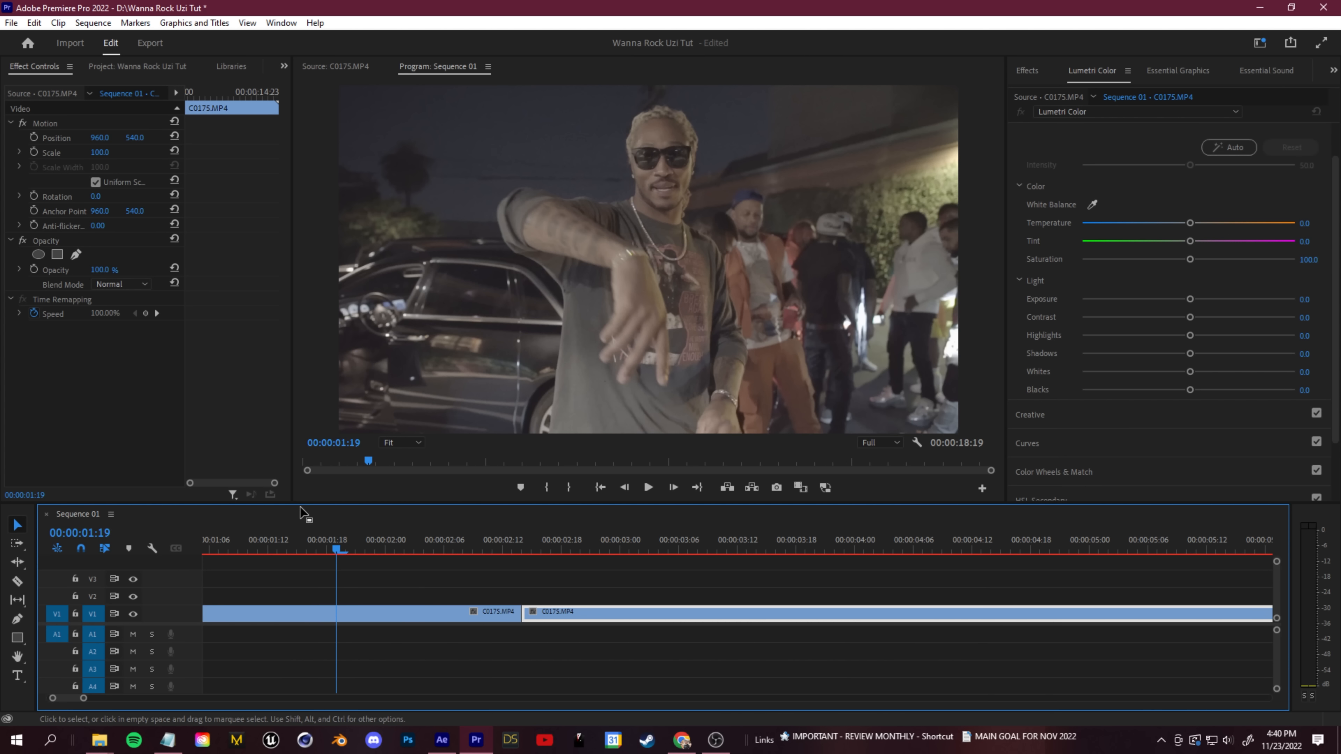
click(338, 615)
key(v)
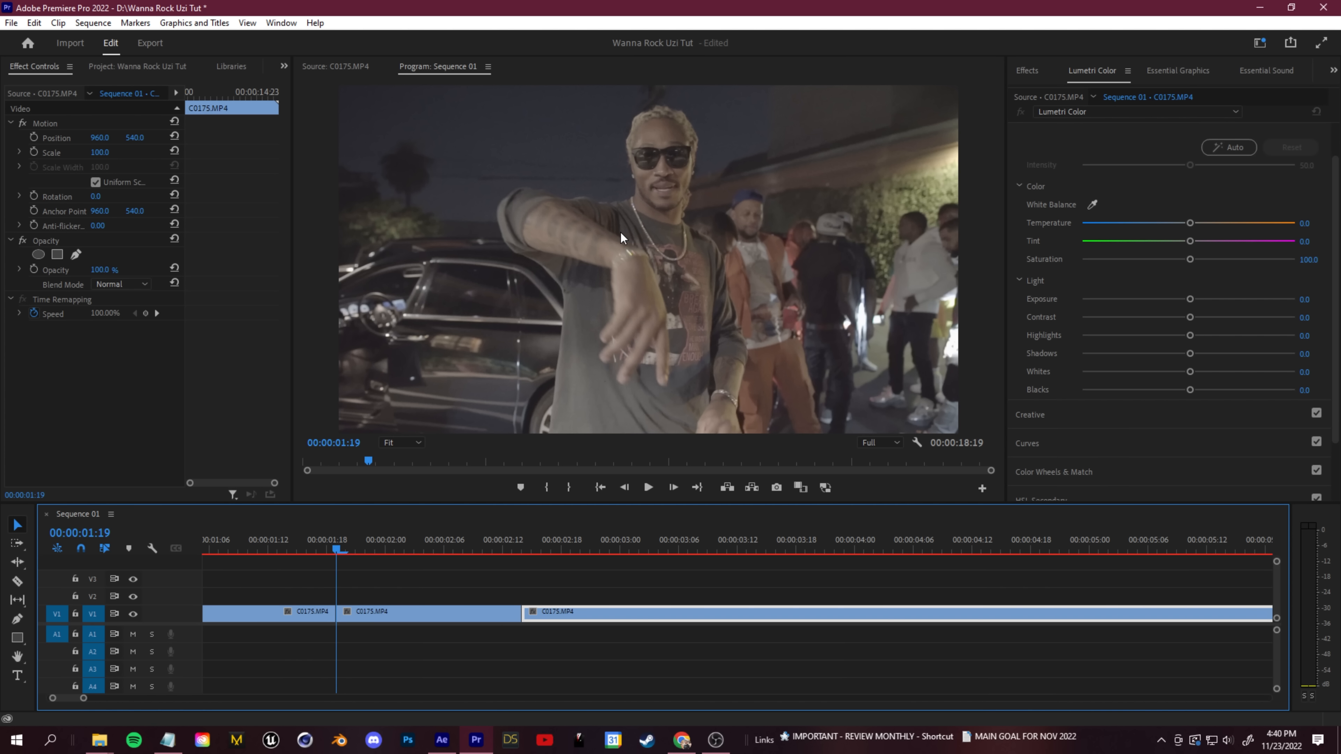
- Move the later C0175.MP4 clip up to V2 and look through it for the man sitting on the car roof
drag(539, 626, 525, 570)
key(space)
drag(743, 583, 765, 593)
scroll(760, 596, down, 5)
drag(384, 550, 437, 582)
- Cut the V2 clip at the chosen car-roof shot and delete the part before it
key(c)
click(727, 581)
key(v)
click(707, 579)
key(Delete)
- Place the V2 clip's start at 0:00:01:19 and extend the V1 clip one frame beneath it
drag(692, 541, 311, 597)
scroll(312, 601, up, 4)
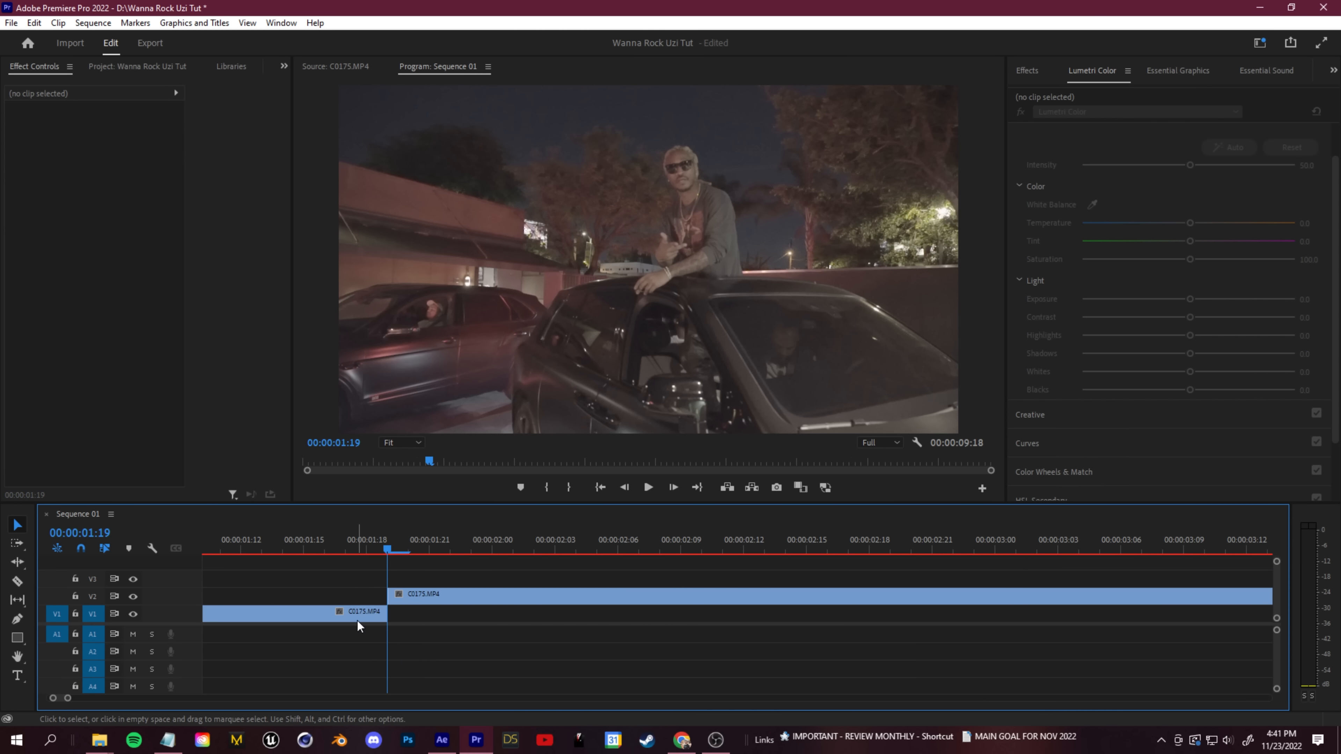
drag(354, 618, 368, 618)
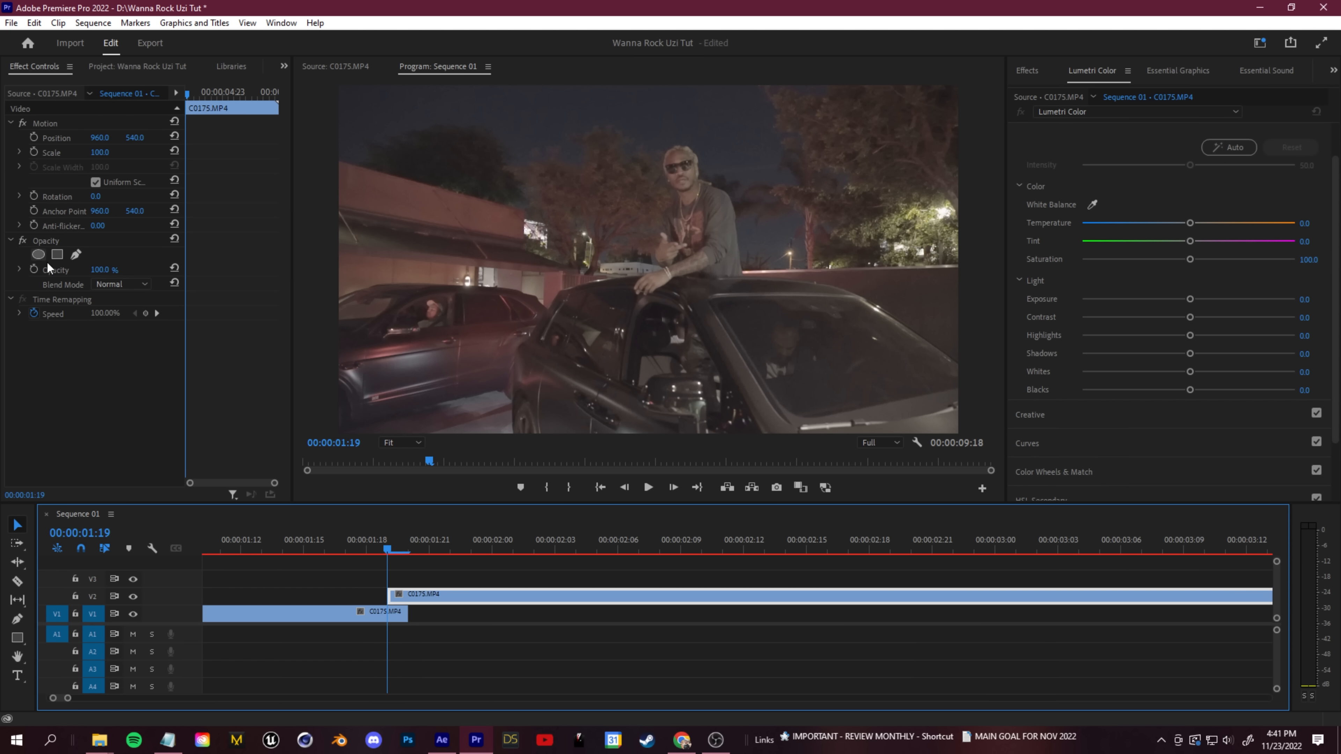
- Set the V2 clip's opacity to 43% and scale to 200, and position it at 780.3, 784.6 over the man below
drag(112, 271, 78, 270)
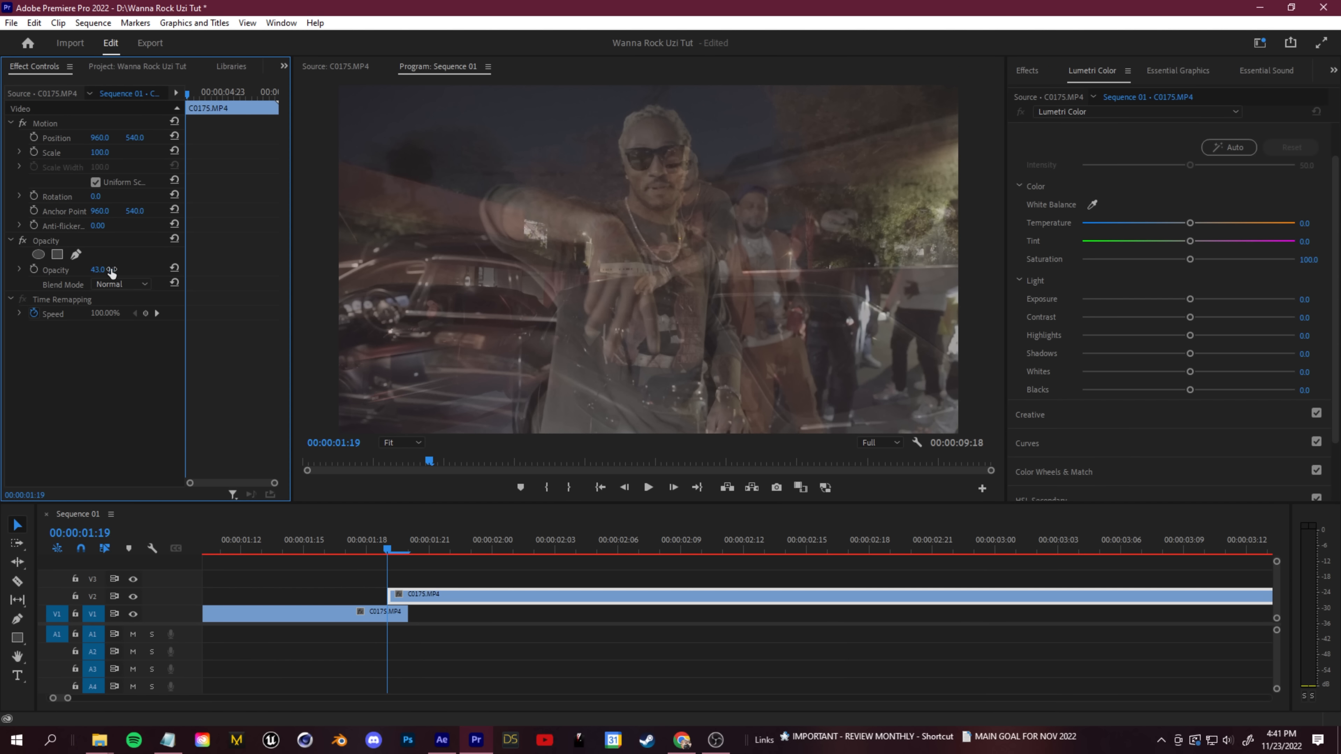
click(419, 603)
drag(100, 153, 142, 153)
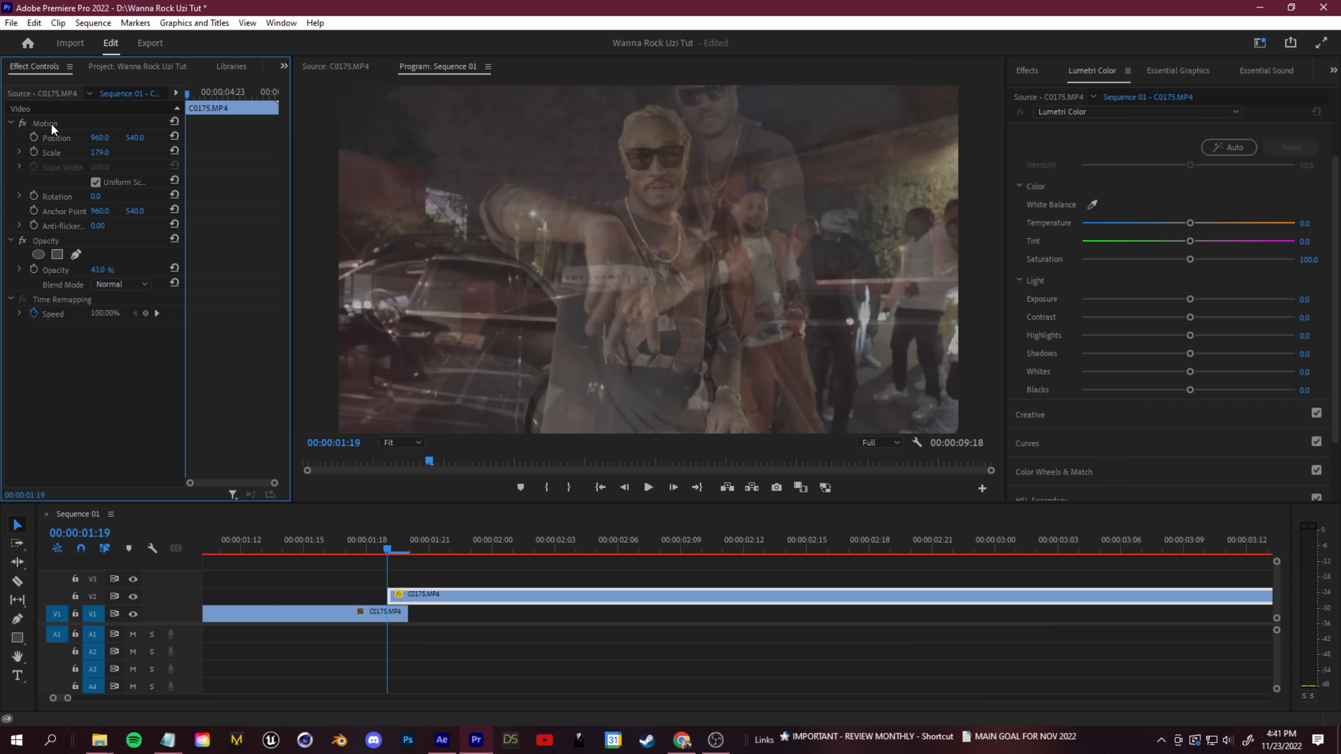
click(45, 127)
drag(744, 235, 693, 293)
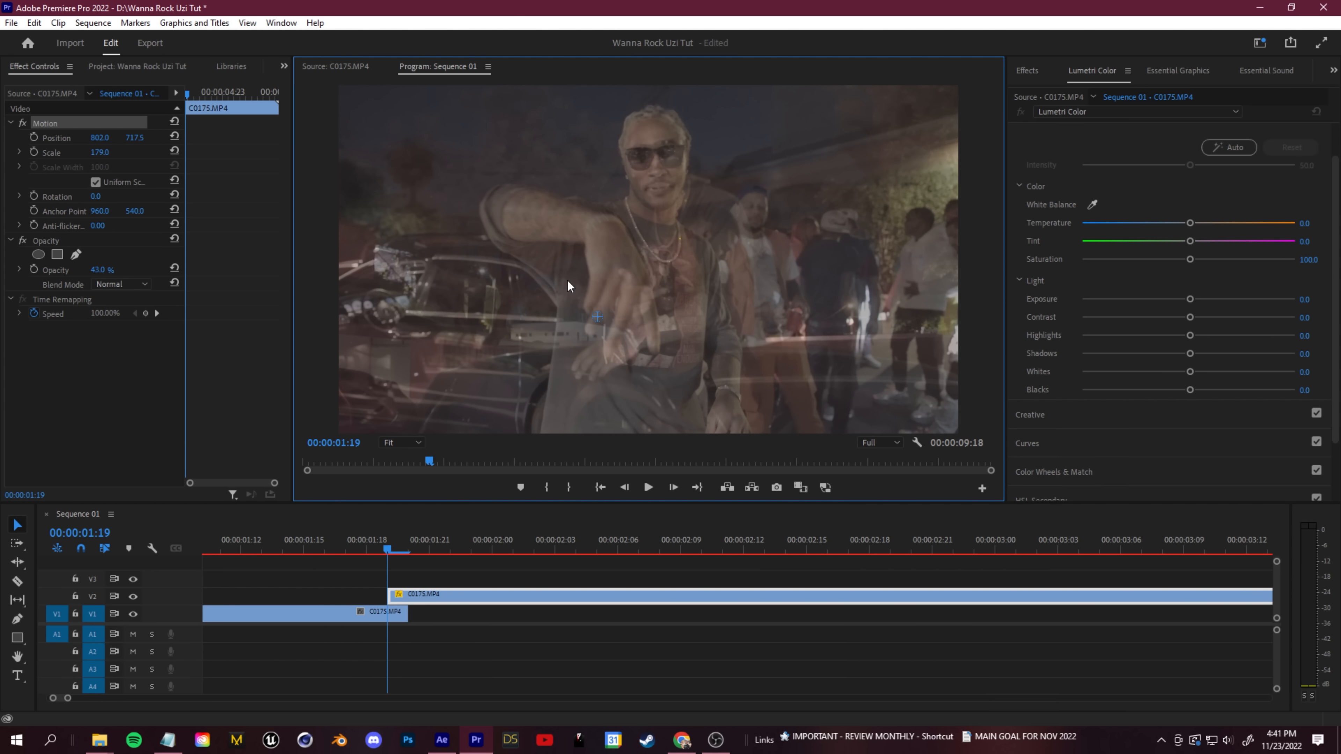
click(18, 152)
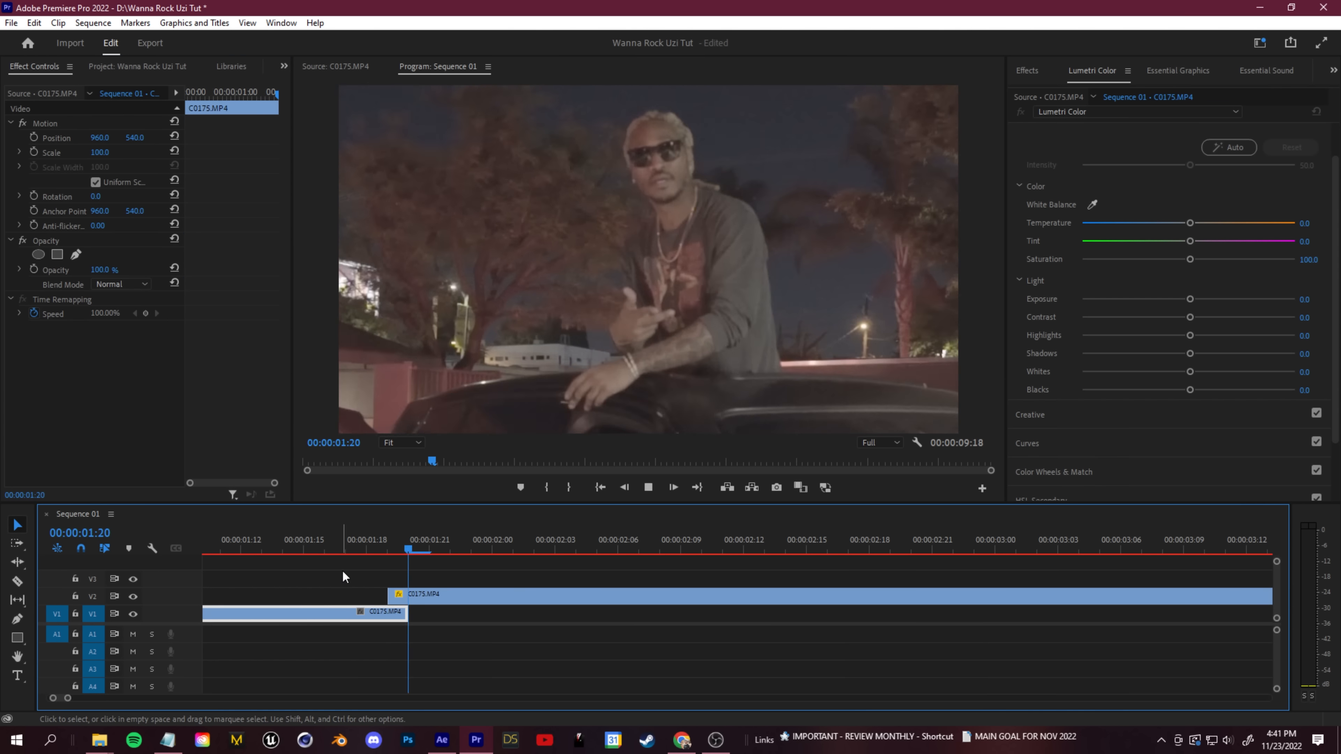
- Play the cut from the V1 clip to the V2 clip repeatedly to check how the two faces line up
key(space)
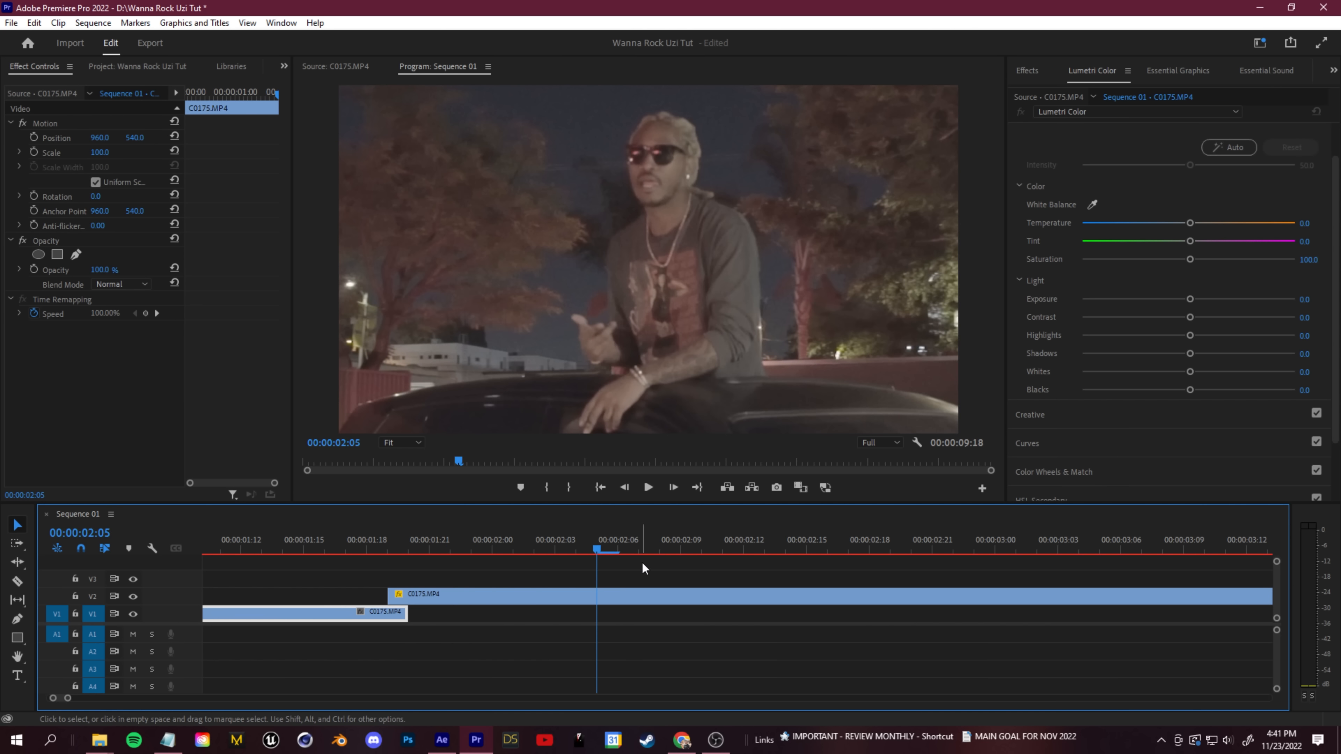
drag(548, 554, 205, 562)
key(space)
key(space)
scroll(581, 563, down, 3)
drag(385, 557, 207, 557)
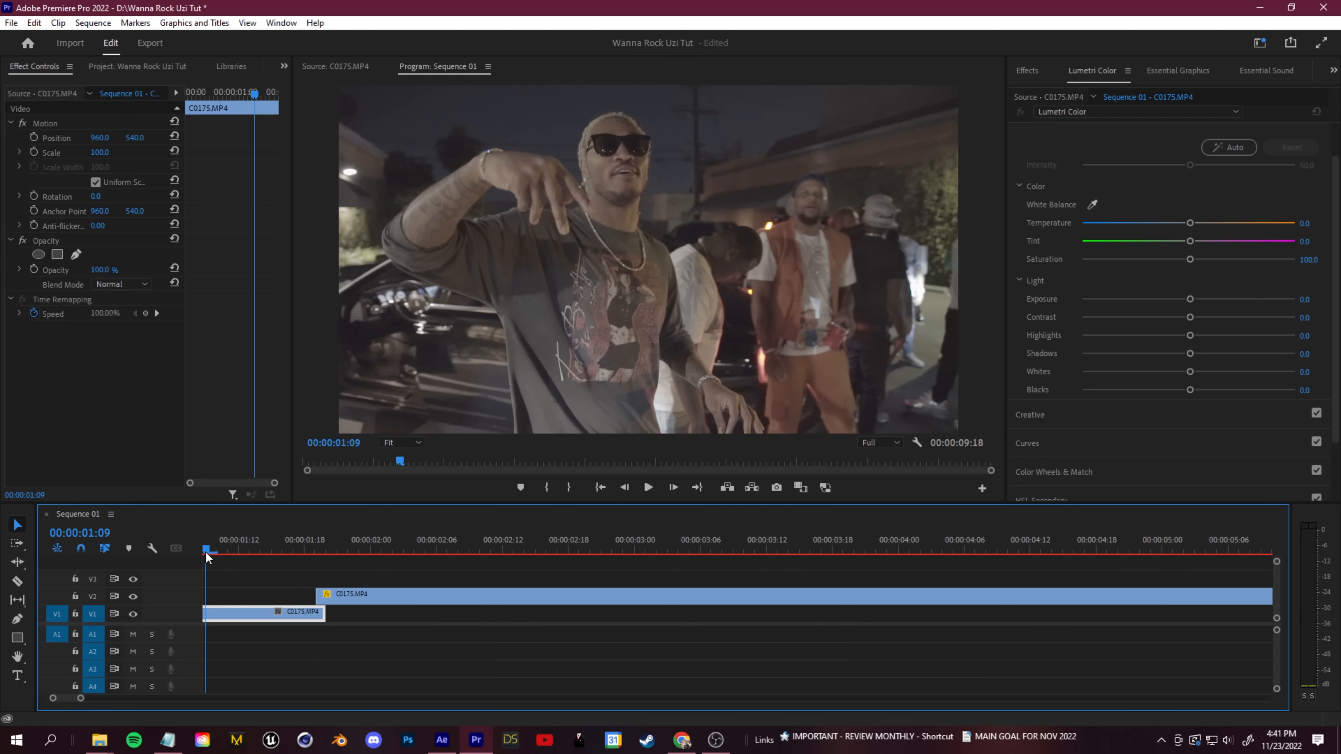
key(space)
scroll(554, 567, up, 6)
key(space)
drag(746, 551, 434, 550)
key(space)
scroll(608, 563, down, 1)
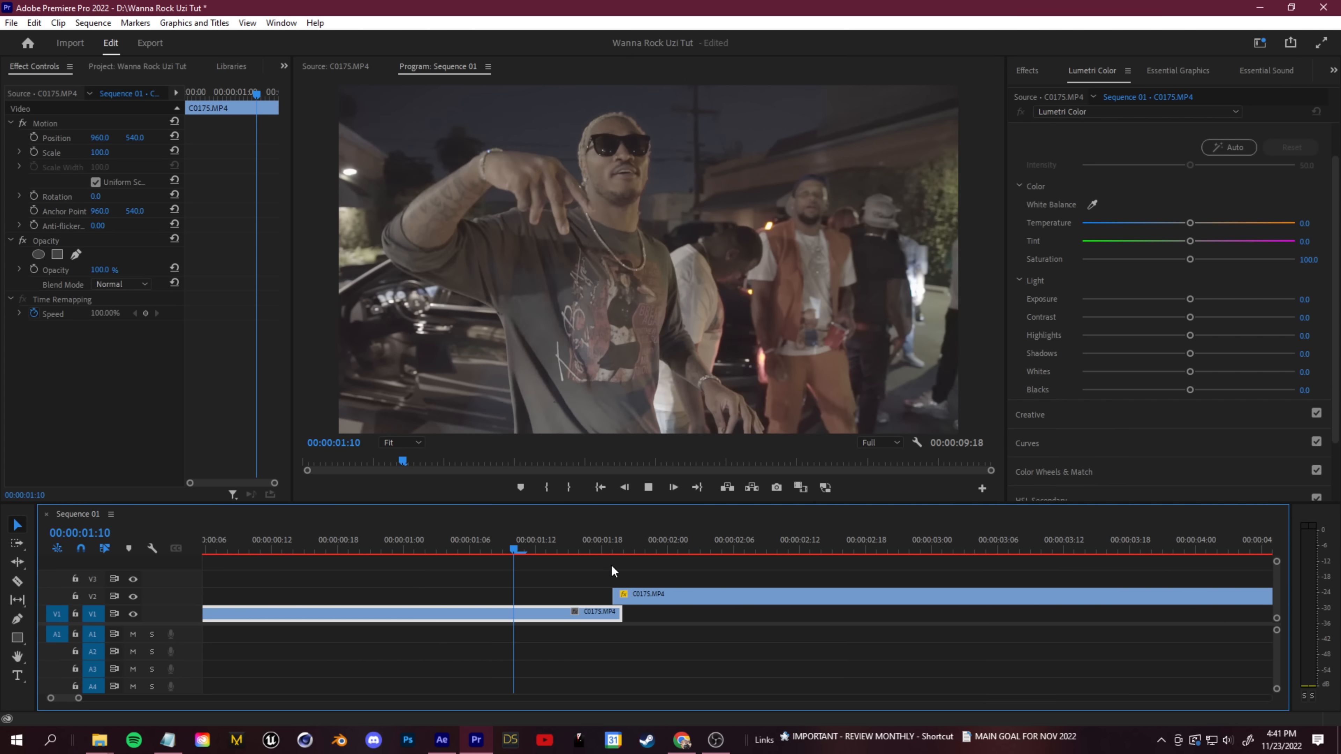
scroll(686, 570, down, 1)
key(space)
drag(679, 552, 399, 547)
key(space)
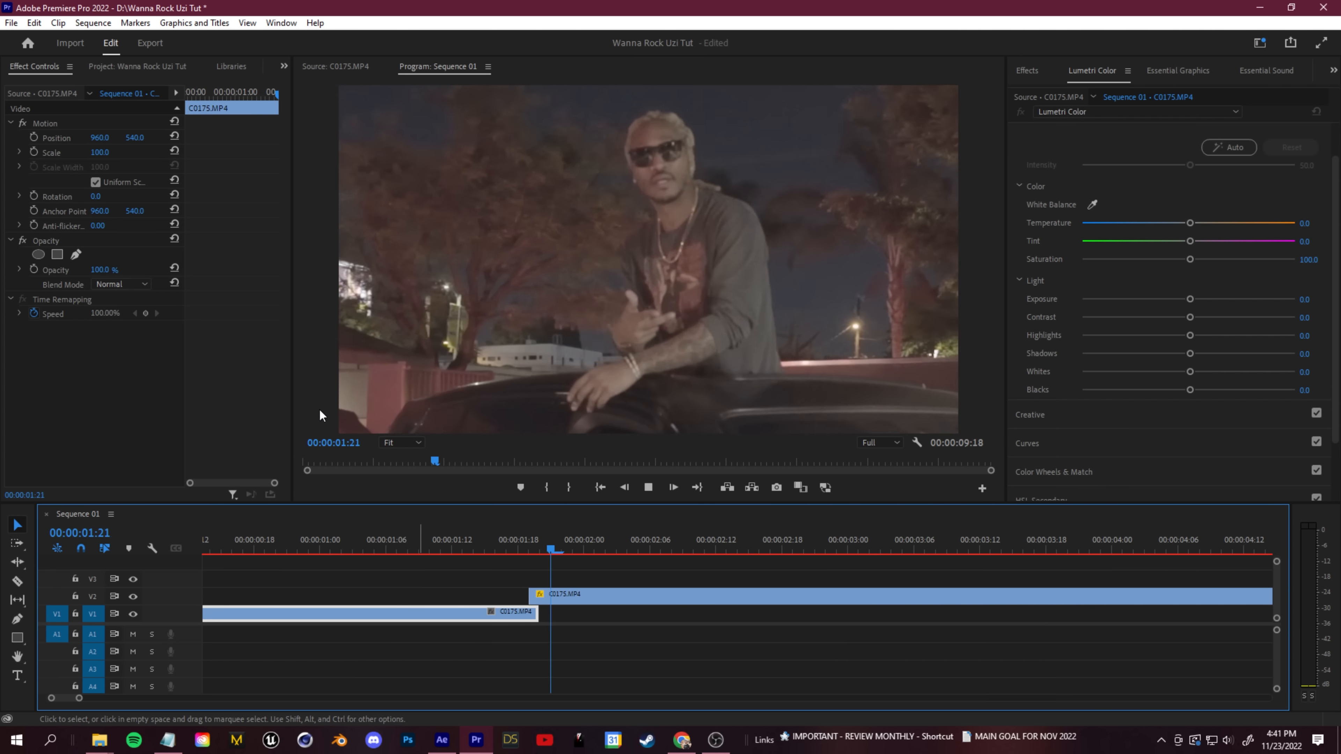
key(space)
- Start position and scale keyframes on the V2 clip at 0:00:01:19, and reset scale to 100 and position to its default at 0:00:02:07
drag(650, 550, 529, 552)
click(558, 597)
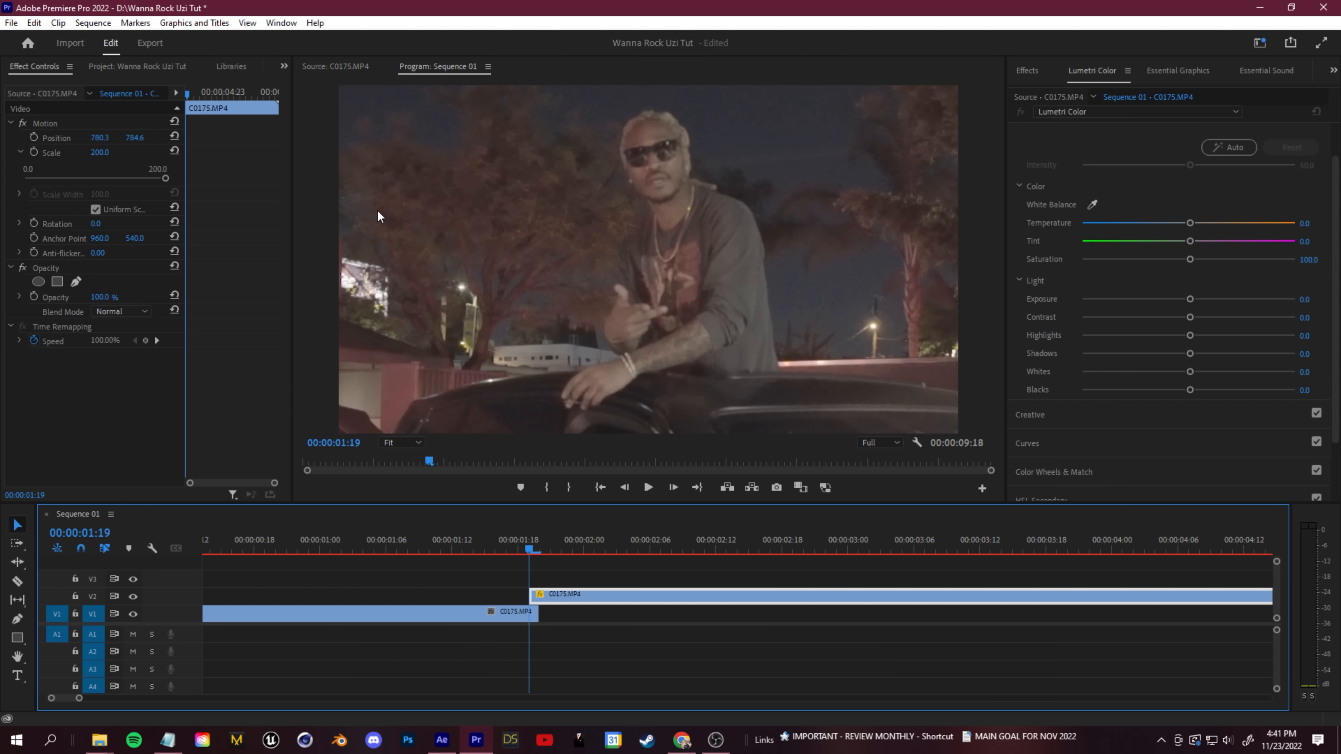
click(34, 153)
click(34, 137)
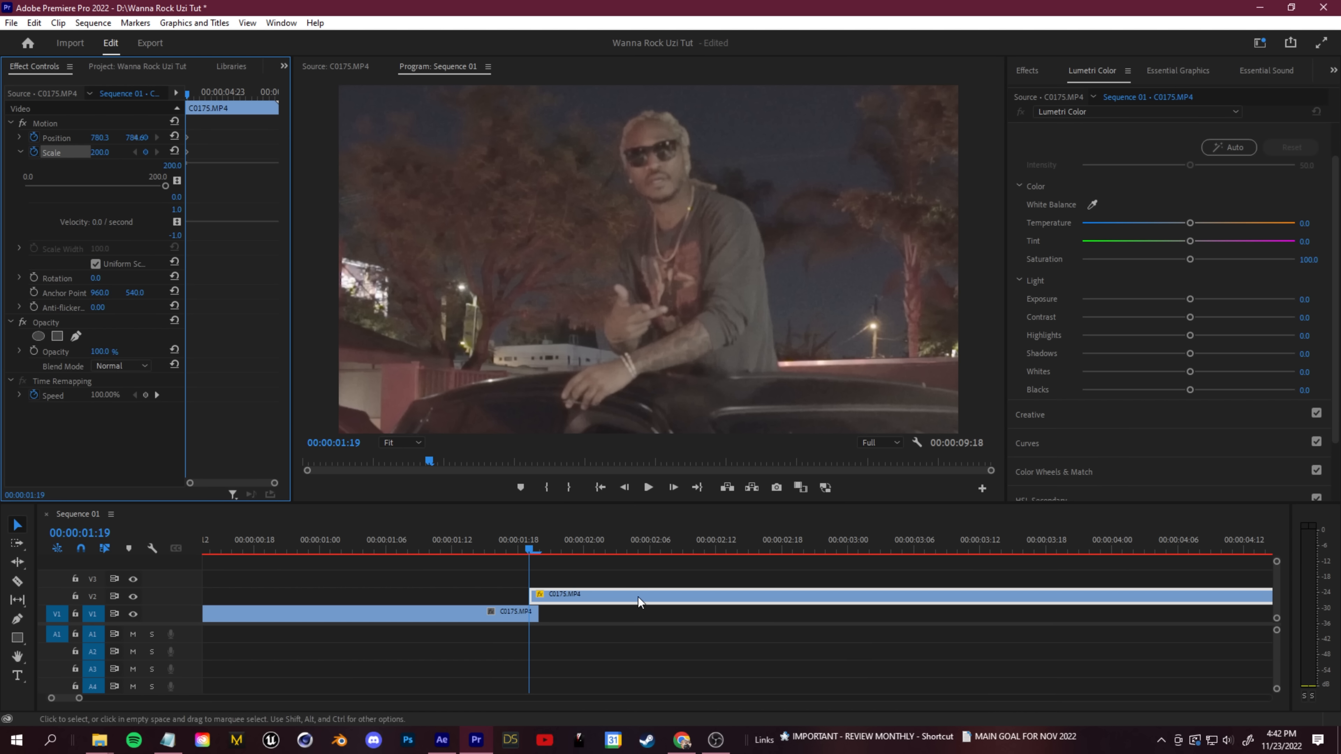
key(space)
click(174, 151)
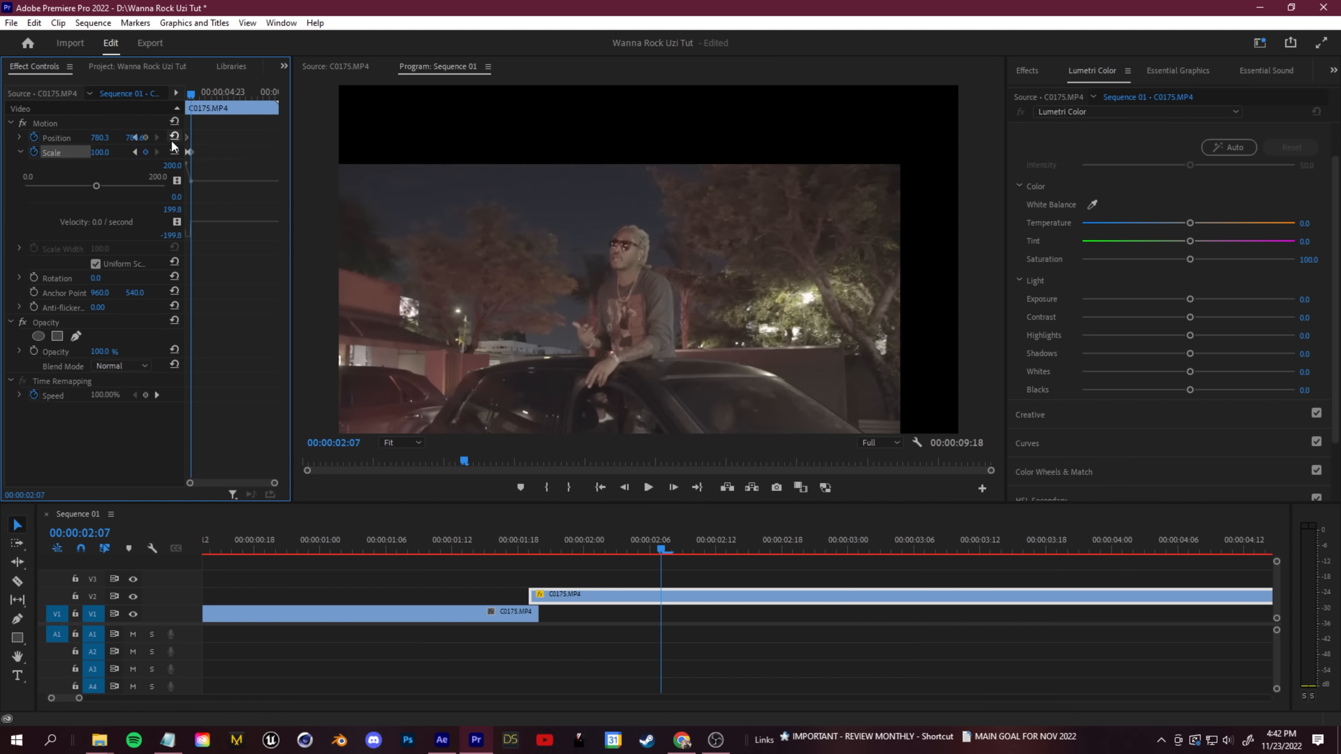
click(174, 137)
- Play the match cut repeatedly from before 0:00:01:19 to check the keyframed zoom-out on the V2 clip
drag(662, 549, 477, 561)
key(space)
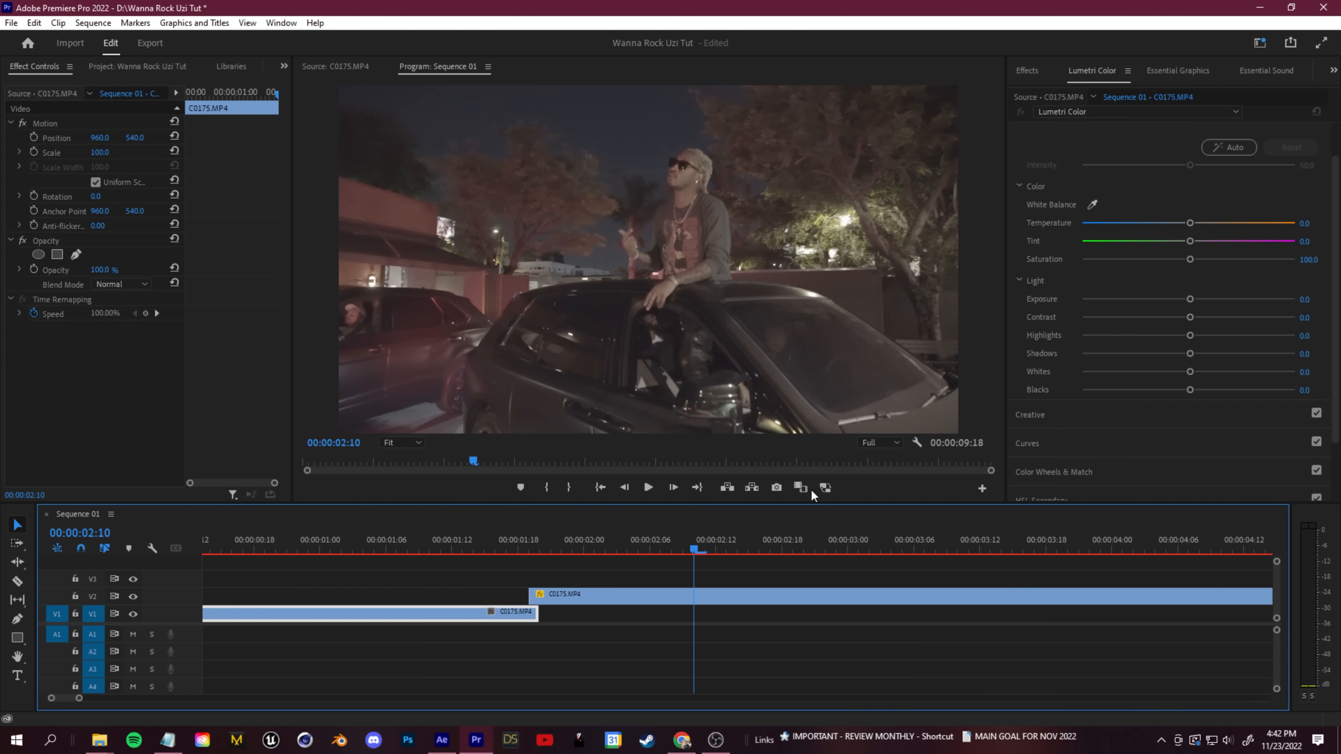
key(space)
drag(695, 550, 461, 562)
key(space)
key(space)
drag(740, 541, 394, 546)
key(space)
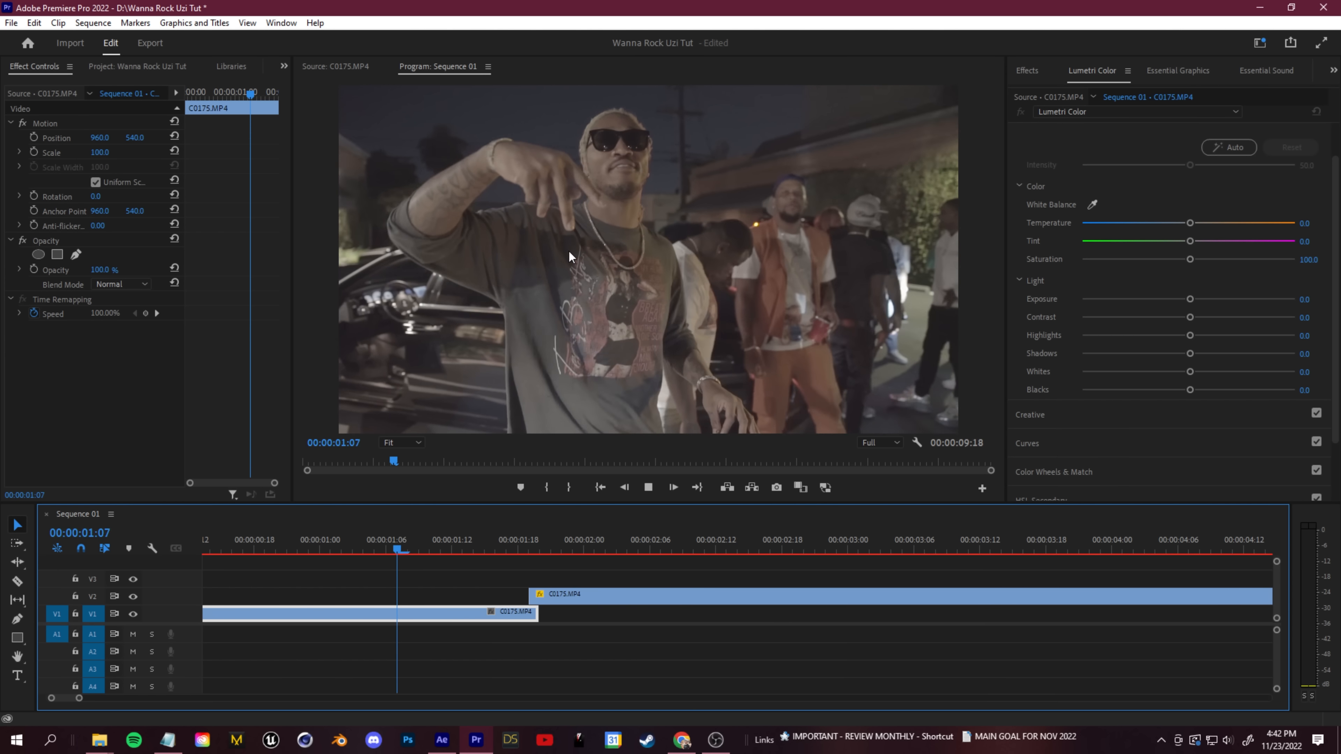
key(space)
drag(674, 537, 461, 562)
key(space)
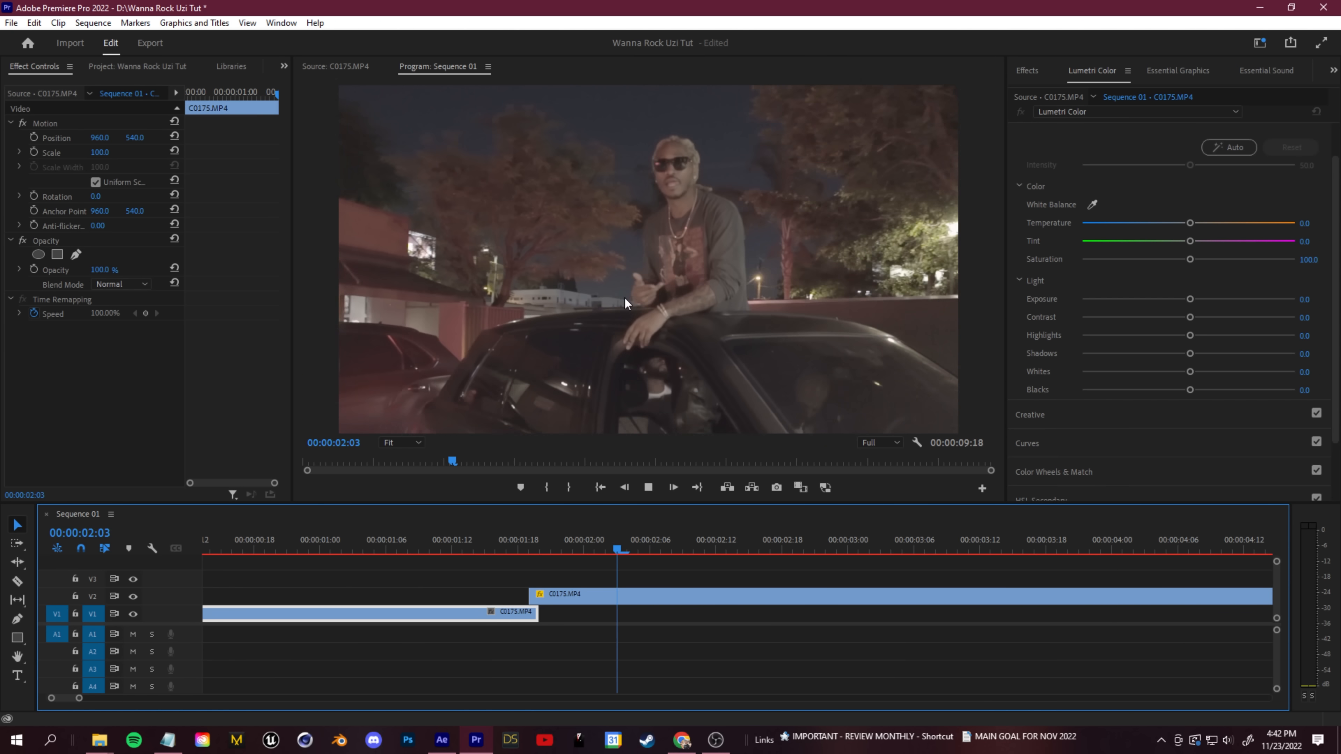
key(space)
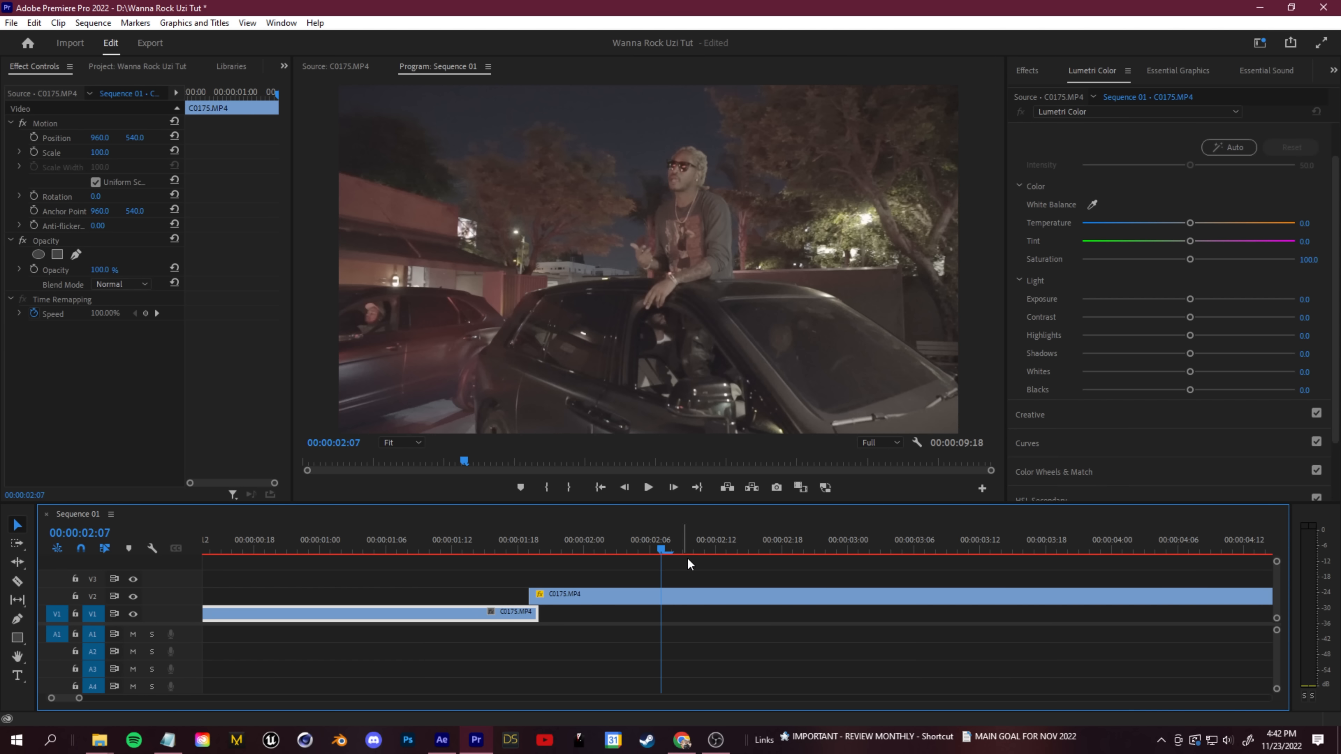
drag(655, 531, 396, 543)
key(space)
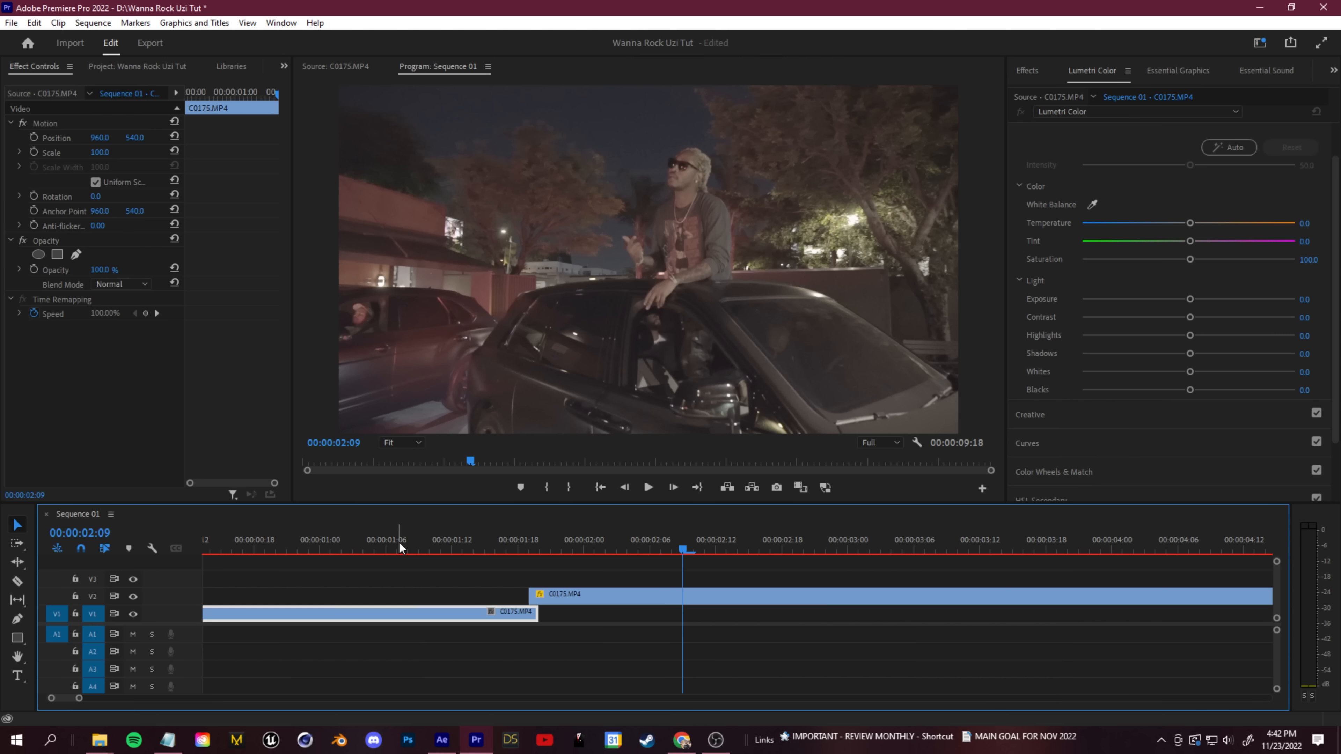
drag(773, 552, 386, 576)
key(space)
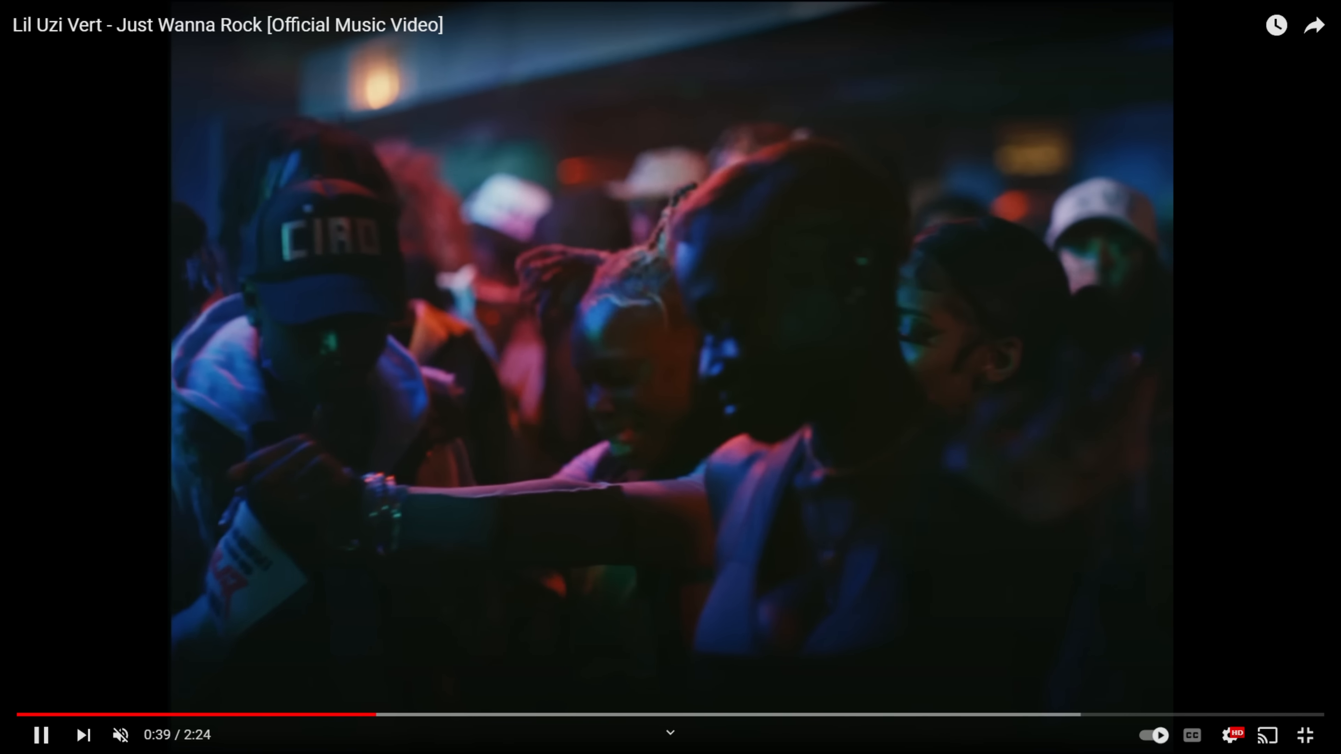
- Seek the Just Wanna Rock music video forward to 0:41 to examine the next reference transition
drag(380, 718, 391, 726)
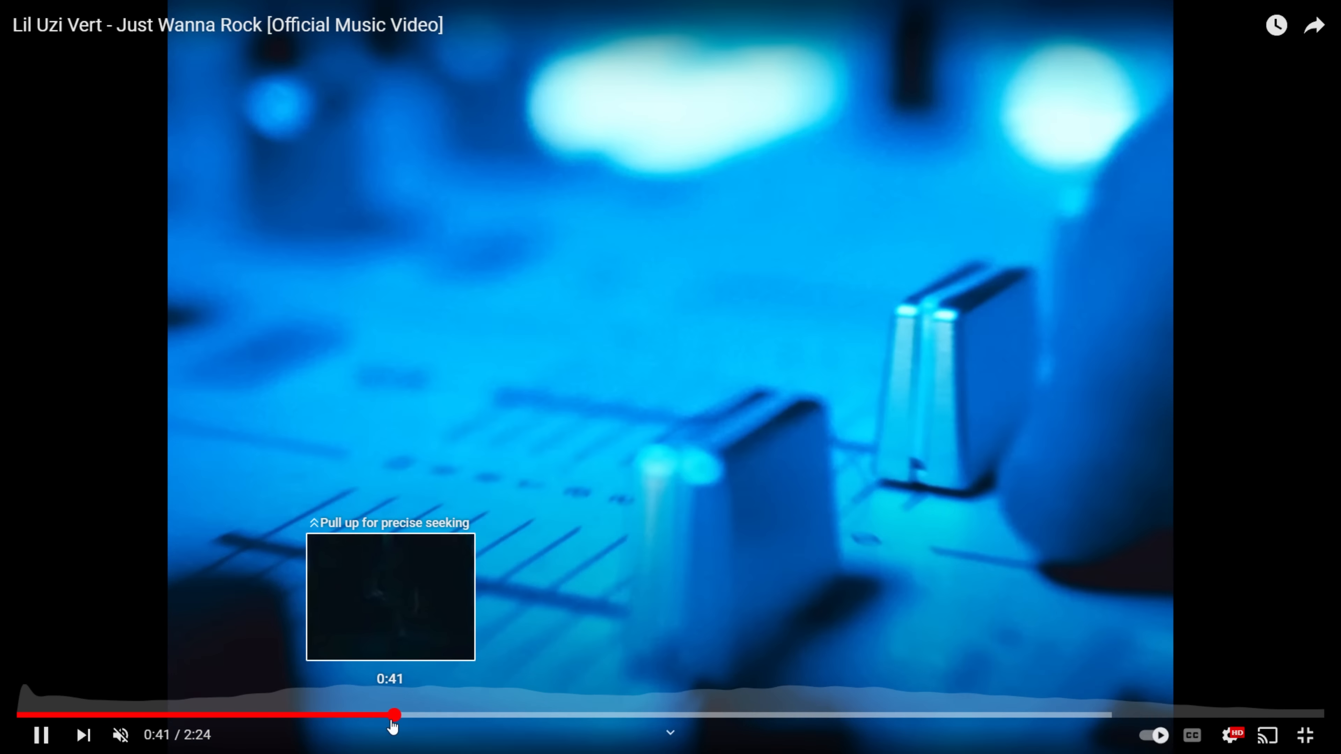